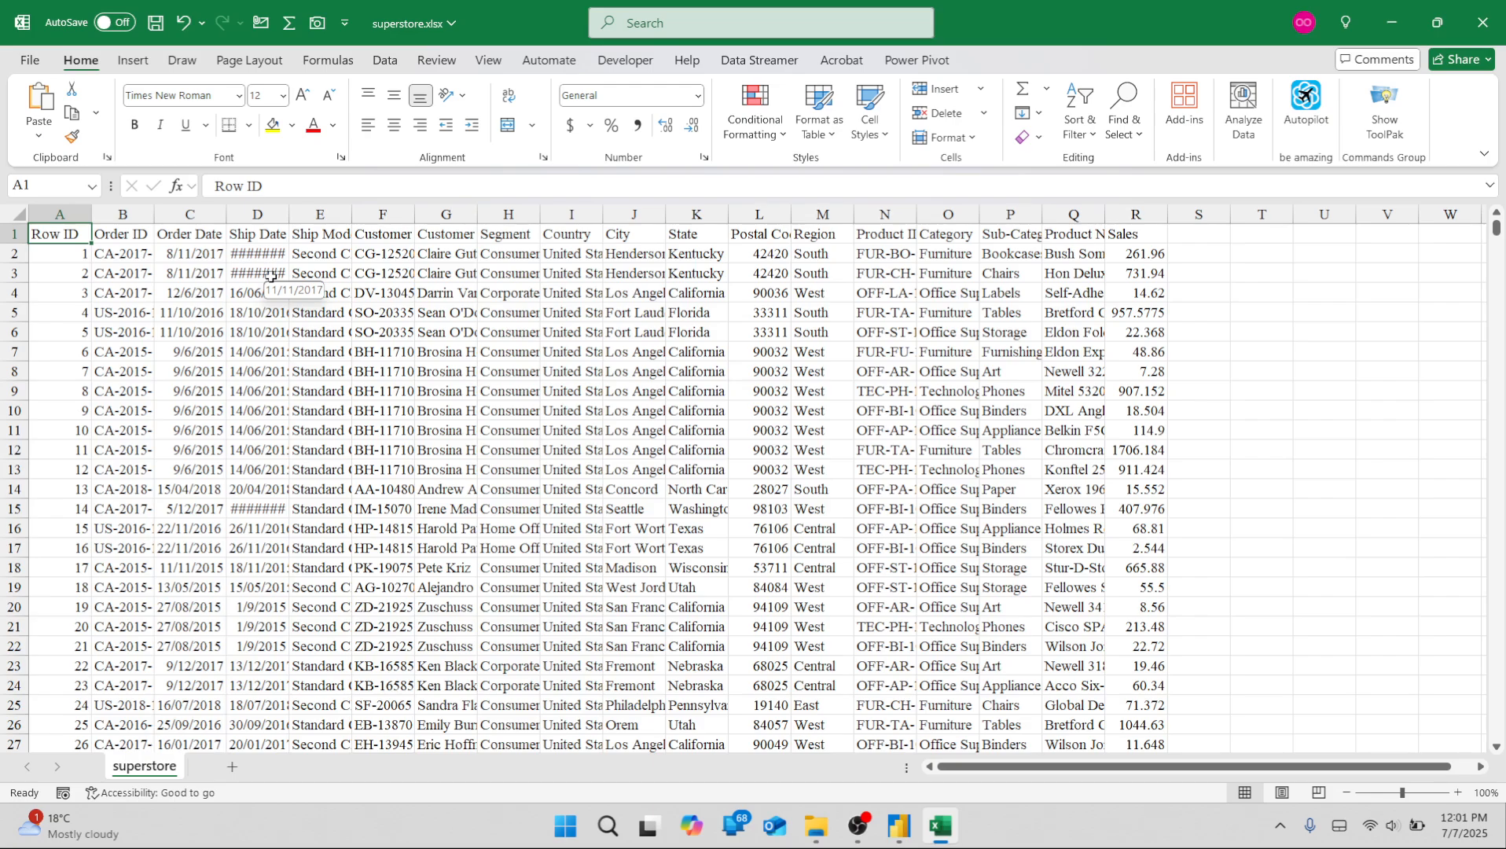
Switch from the superstore workbook to the untitled report in Power BI Desktop.
{"action": "left_click", "coordinate": [261, 279]}
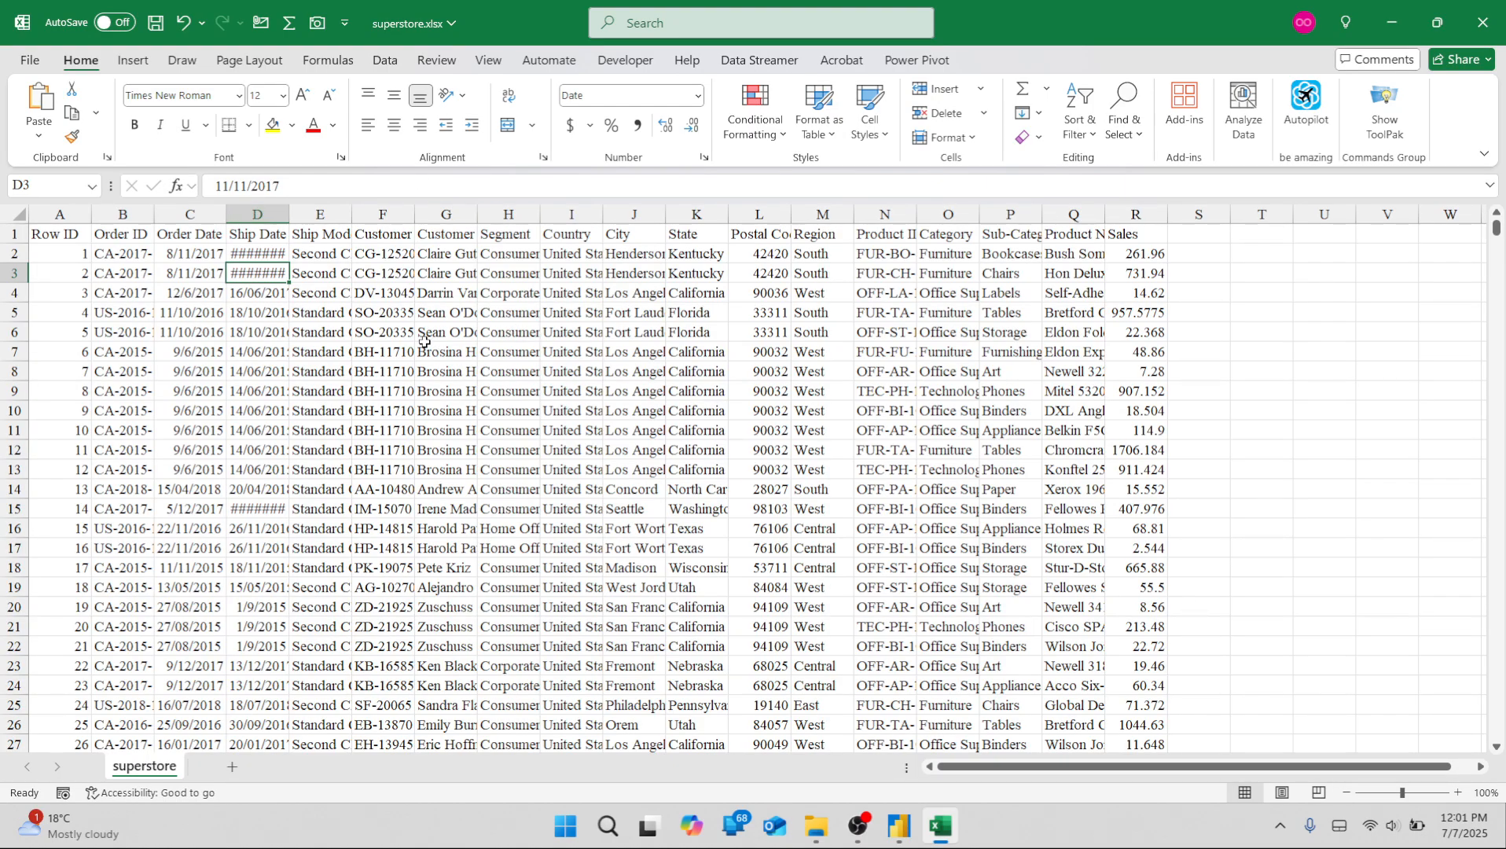
{"action": "left_click", "coordinate": [896, 825]}
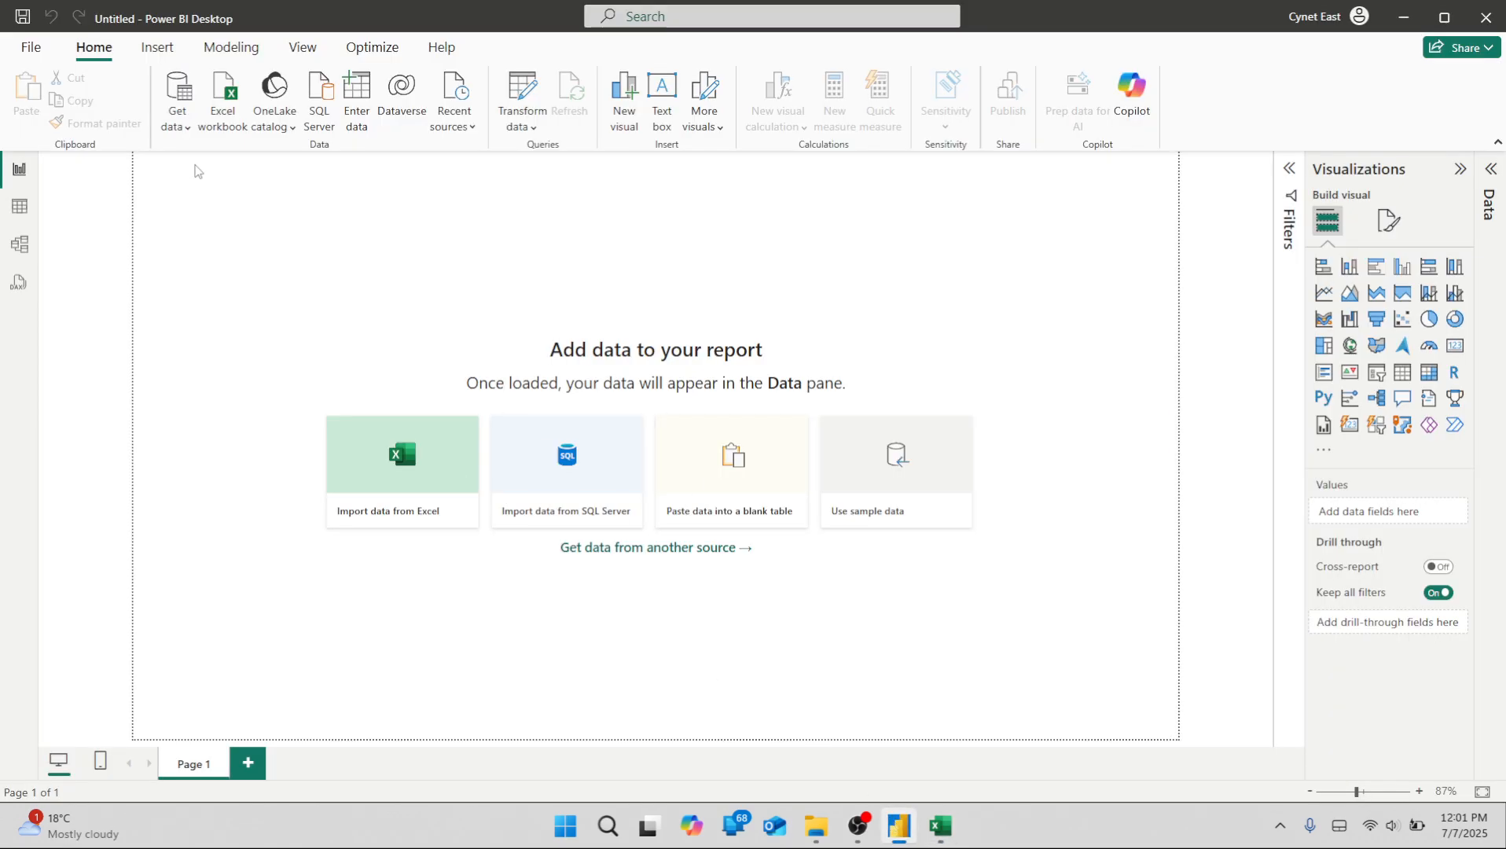
{"action": "key", "text": "super"}
{"action": "type", "text": "power"}
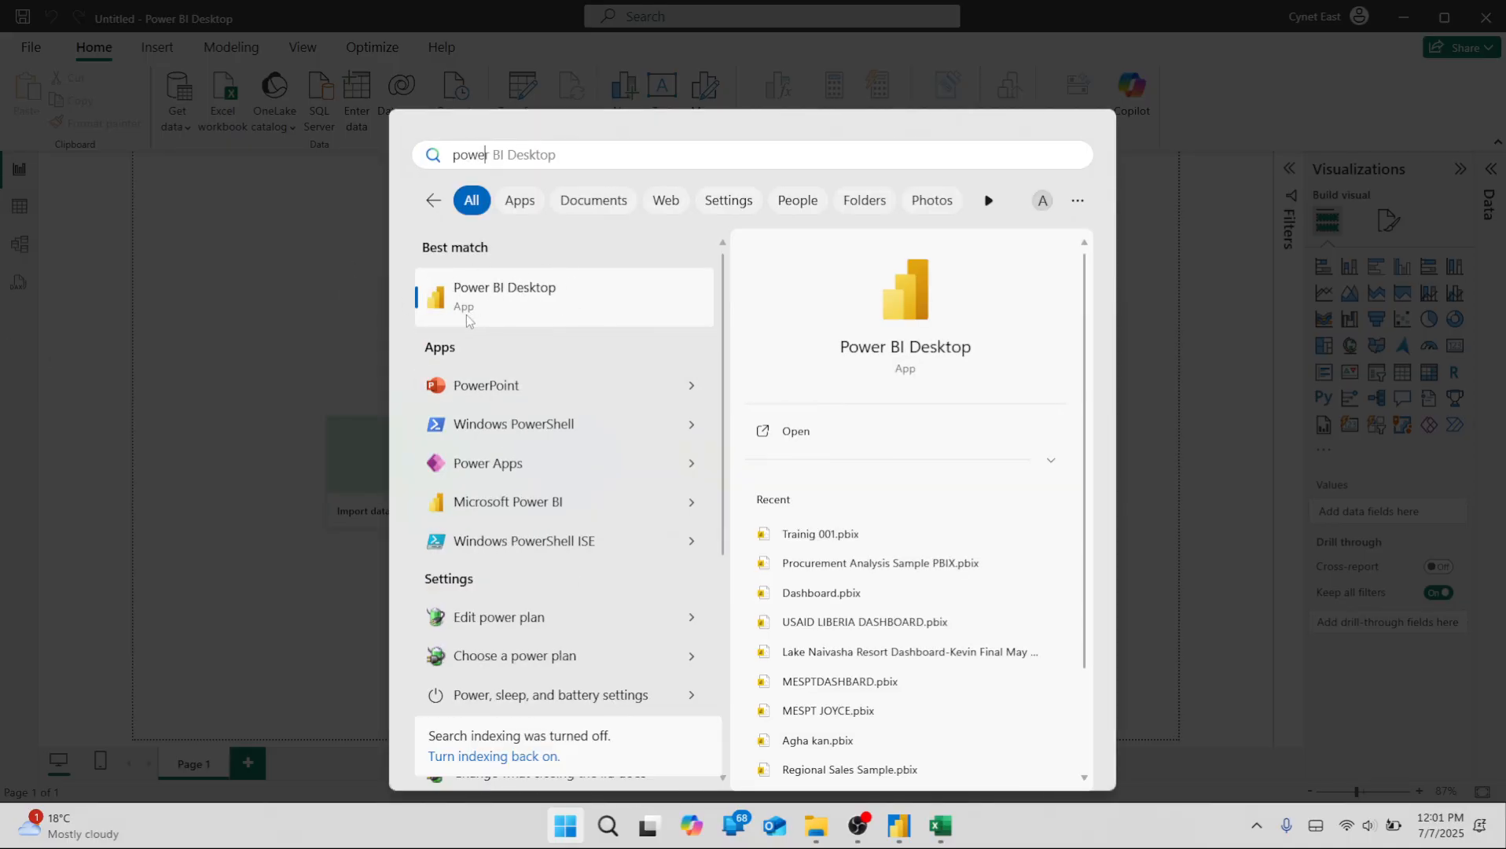
{"action": "left_click", "coordinate": [317, 337]}
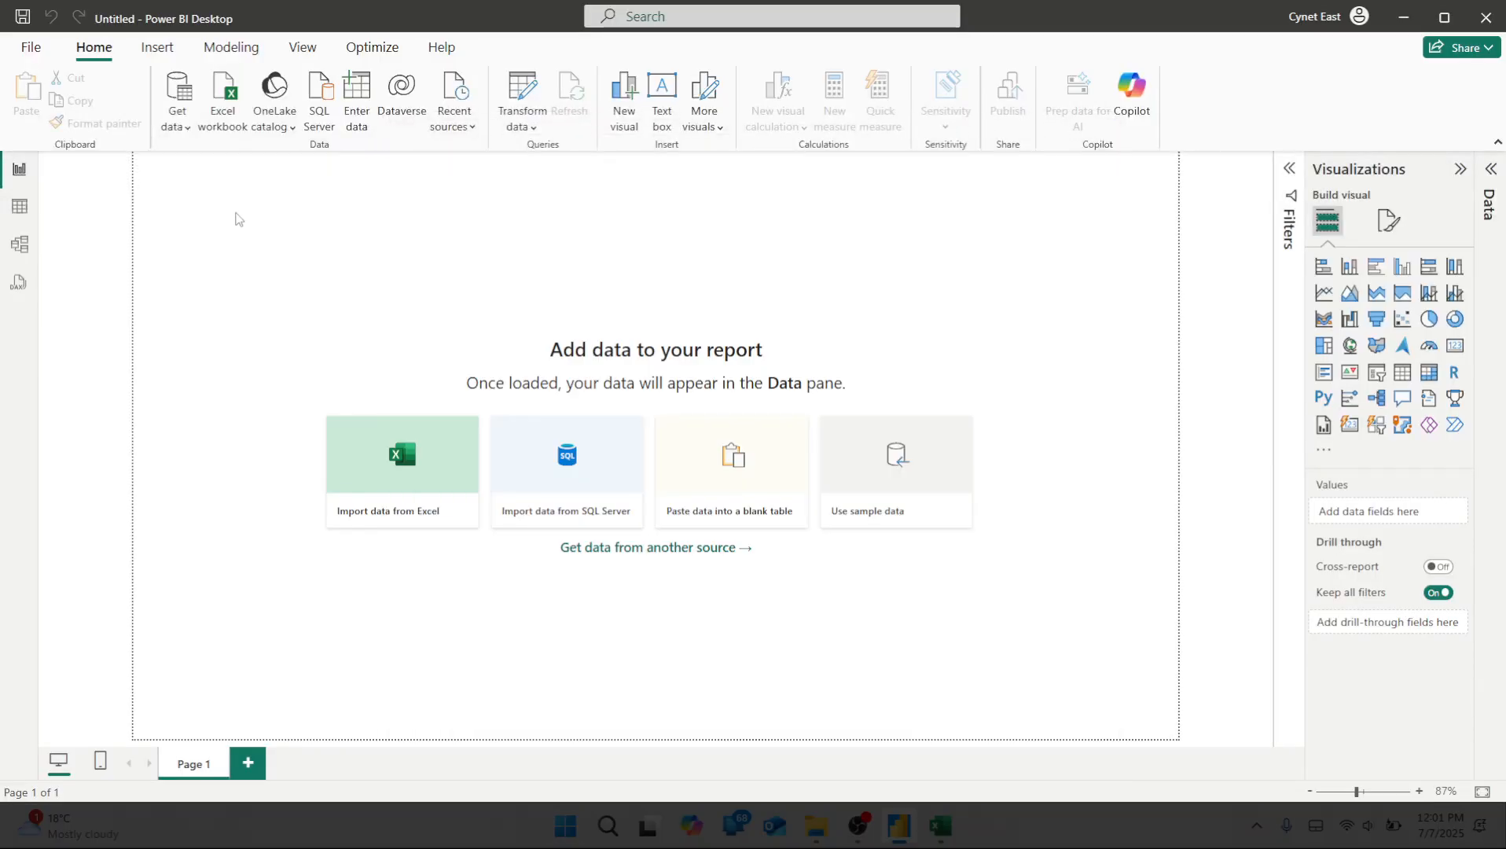
{"action": "left_click", "coordinate": [31, 47]}
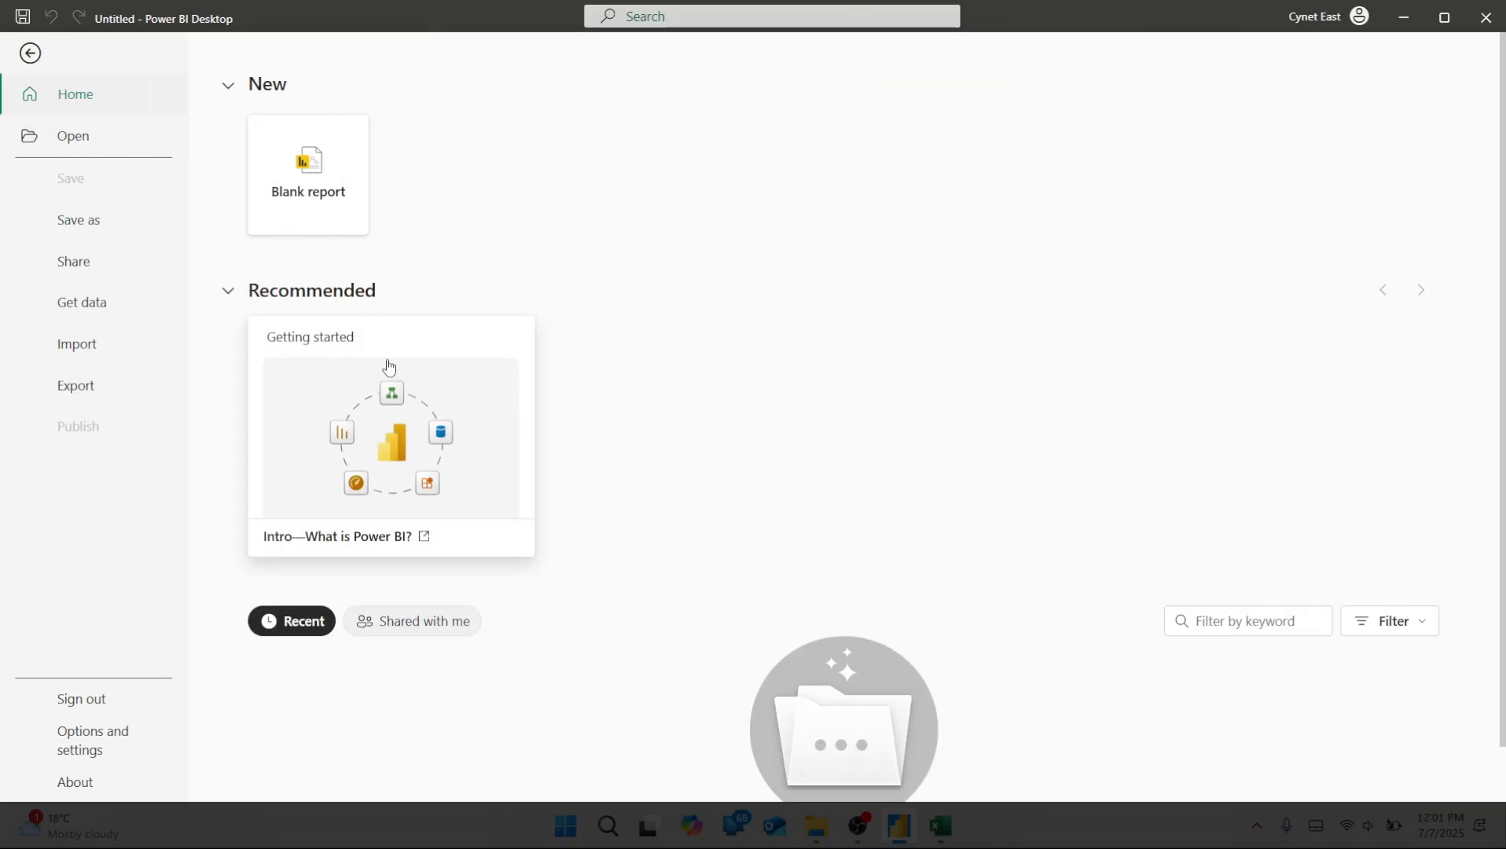
{"action": "left_click", "coordinate": [305, 196]}
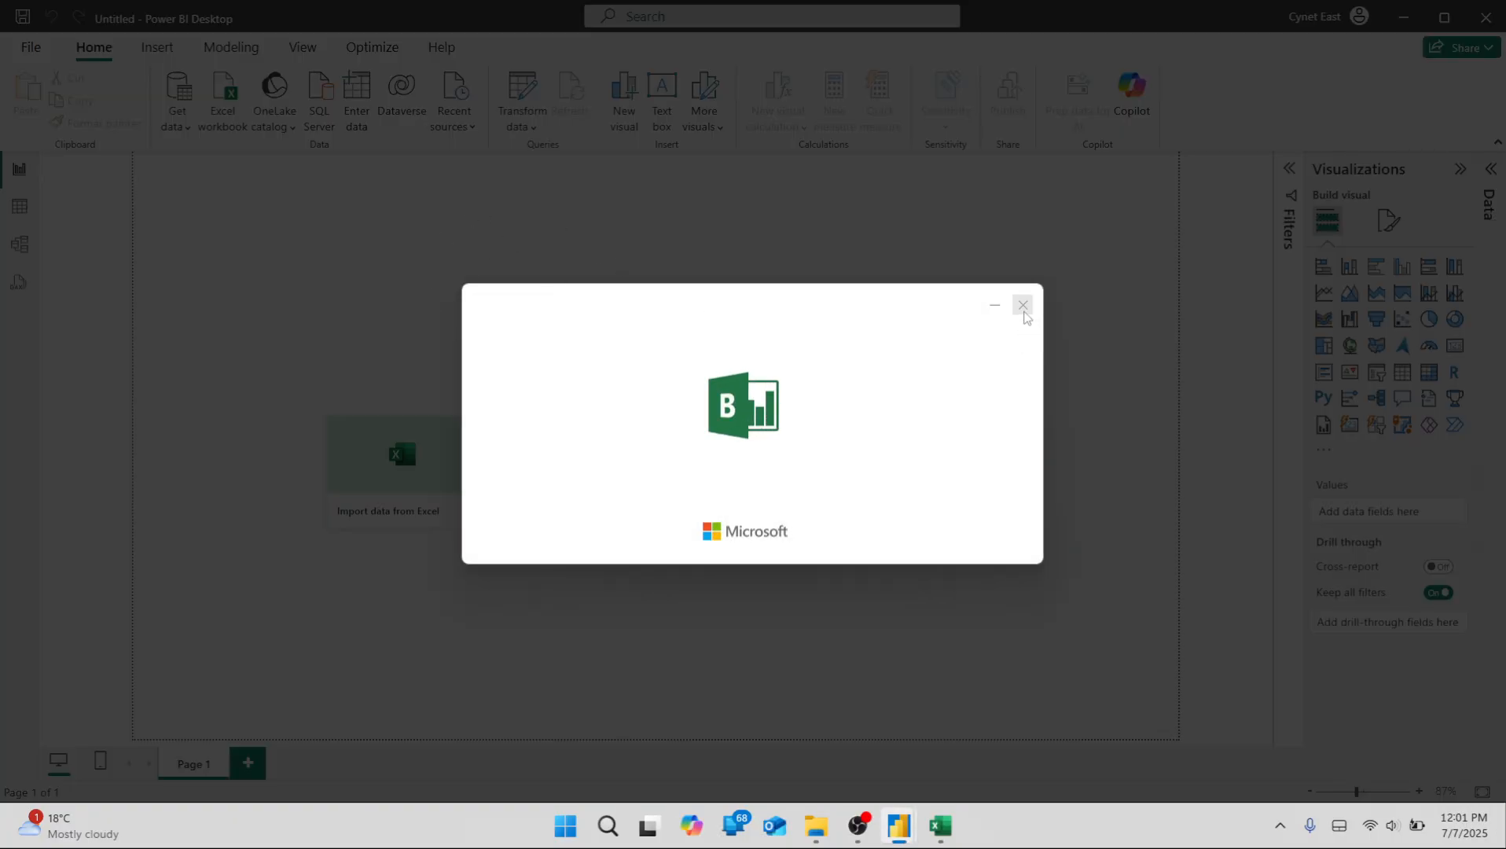
{"action": "left_click", "coordinate": [1023, 305]}
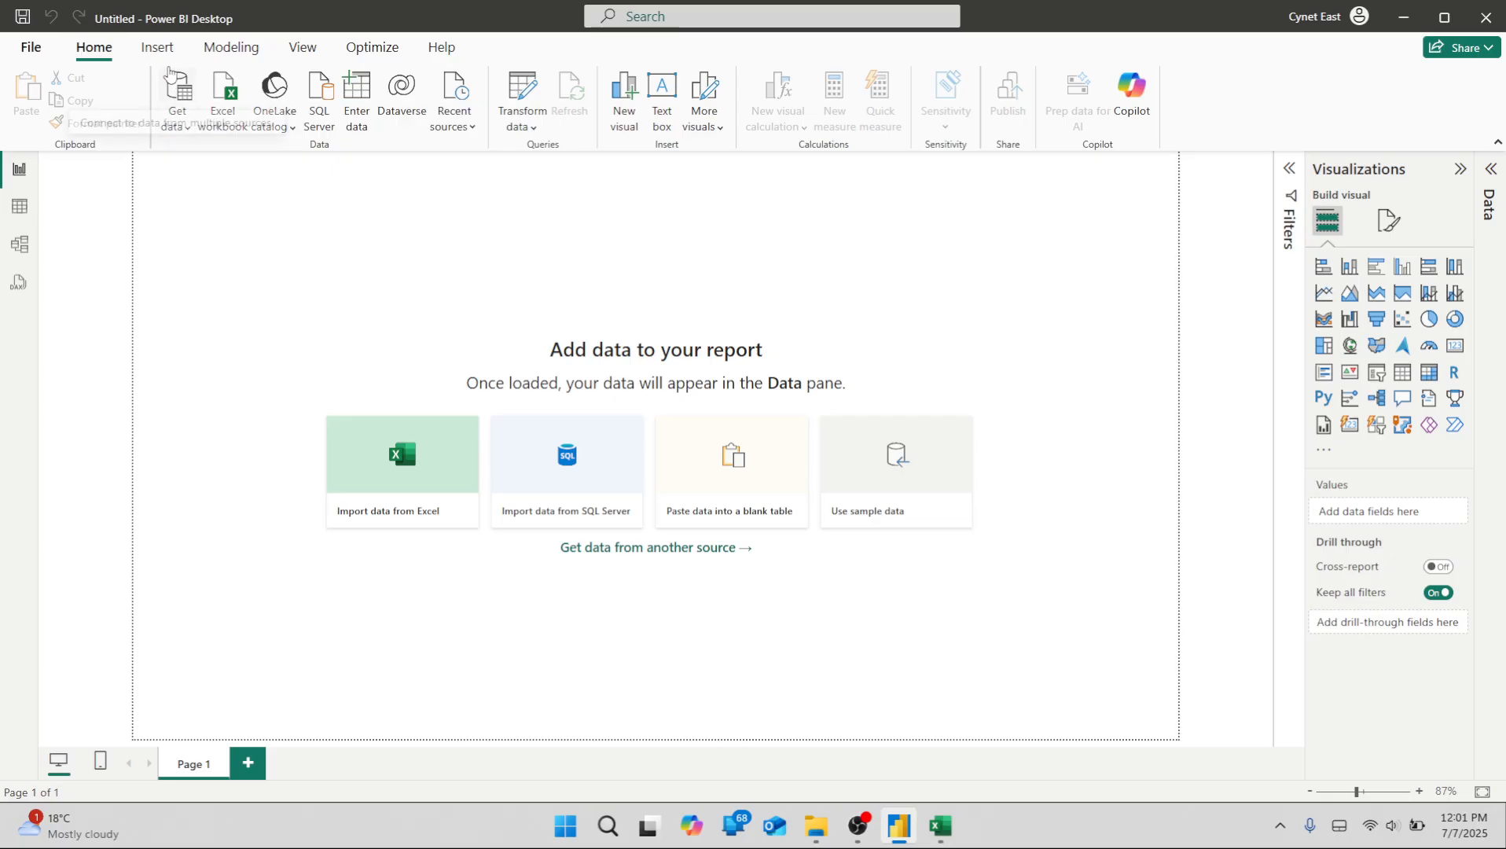
{"action": "key", "text": "ctrl+s"}
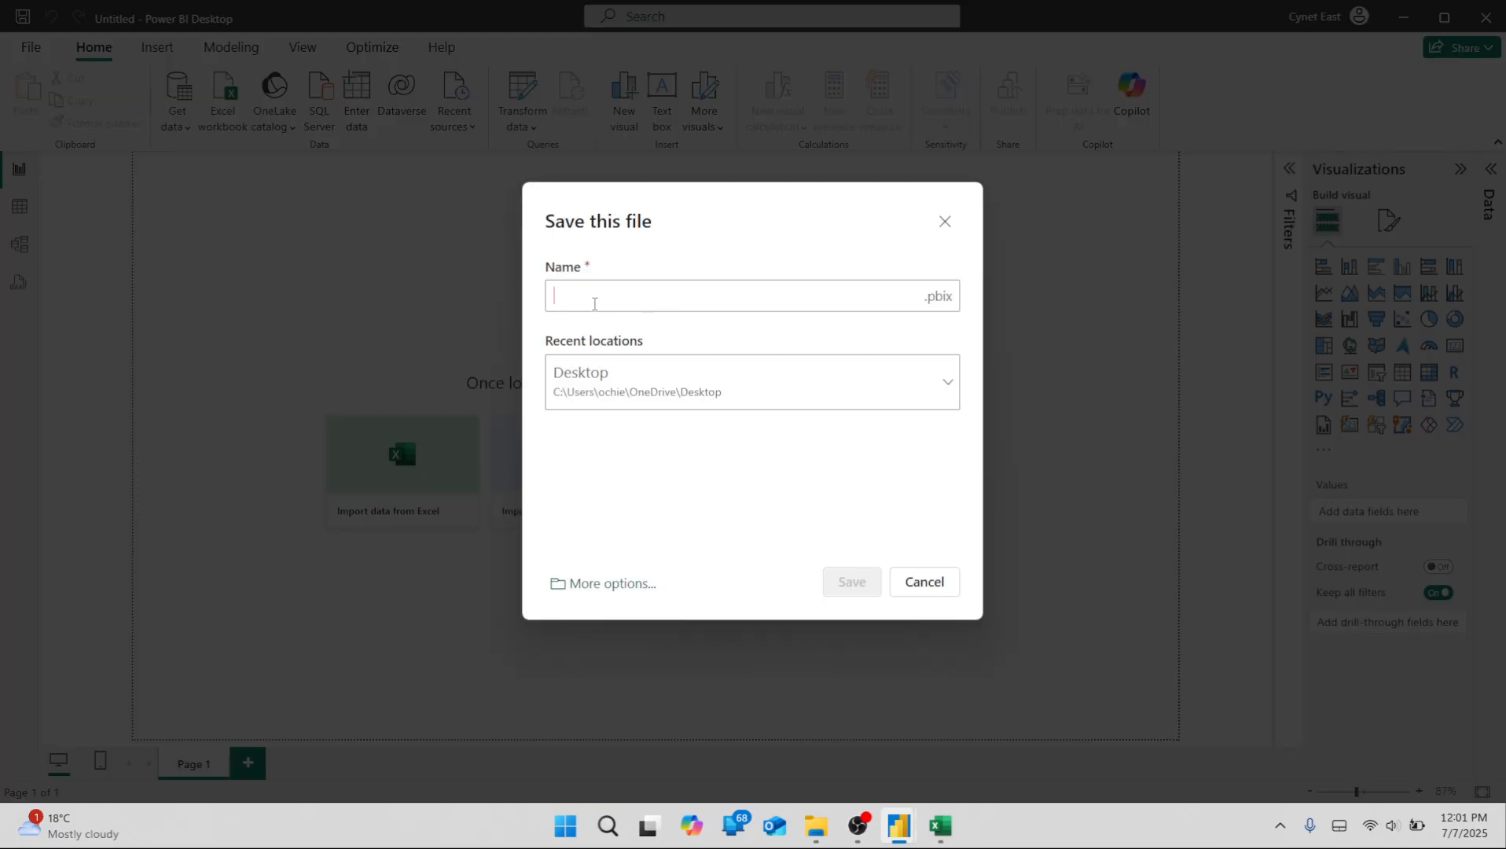
{"action": "left_click", "coordinate": [598, 586]}
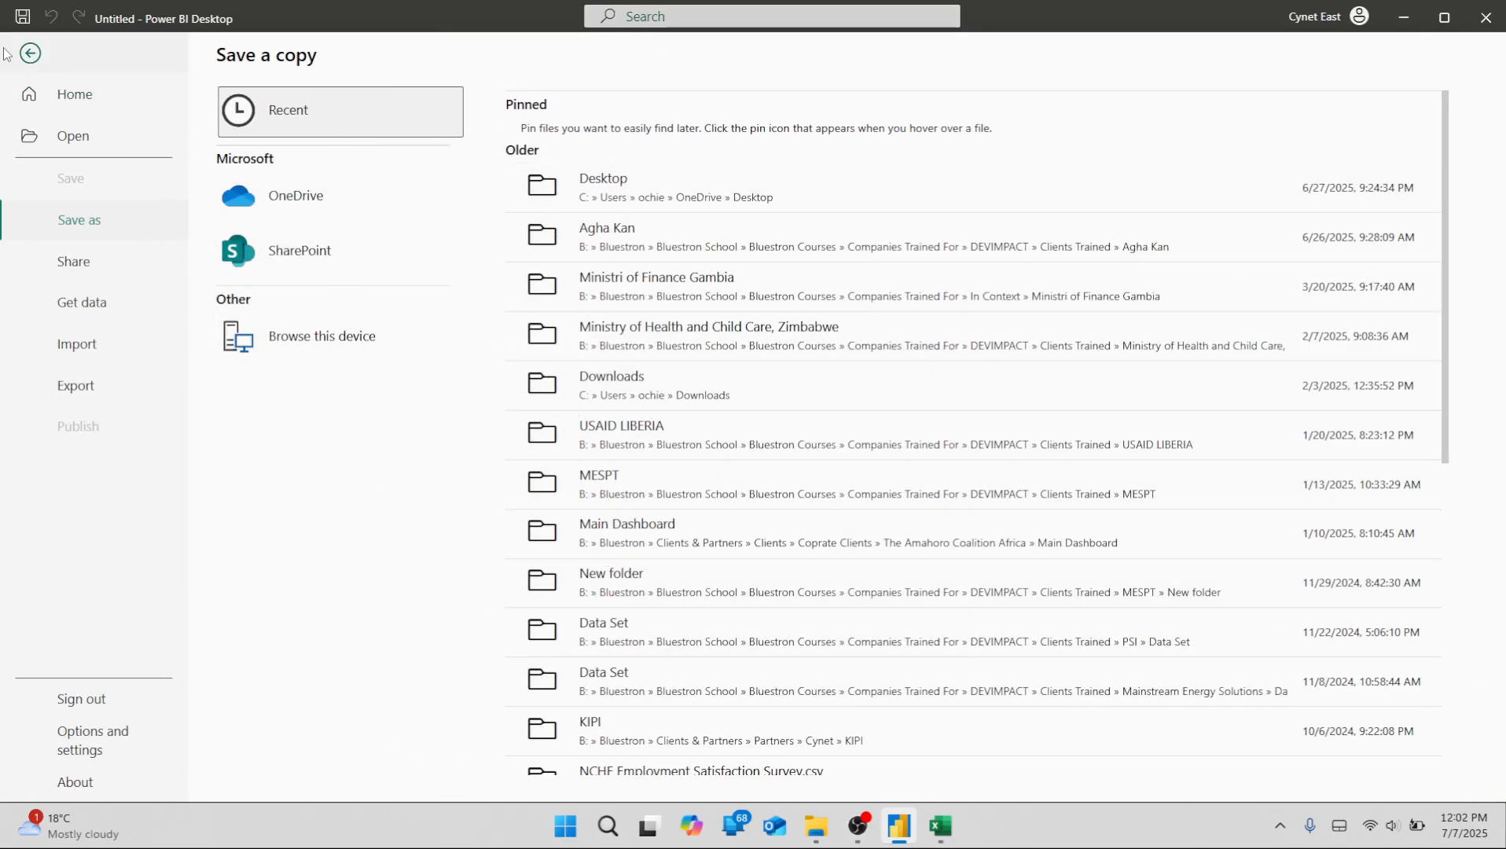
{"action": "left_click", "coordinate": [30, 53]}
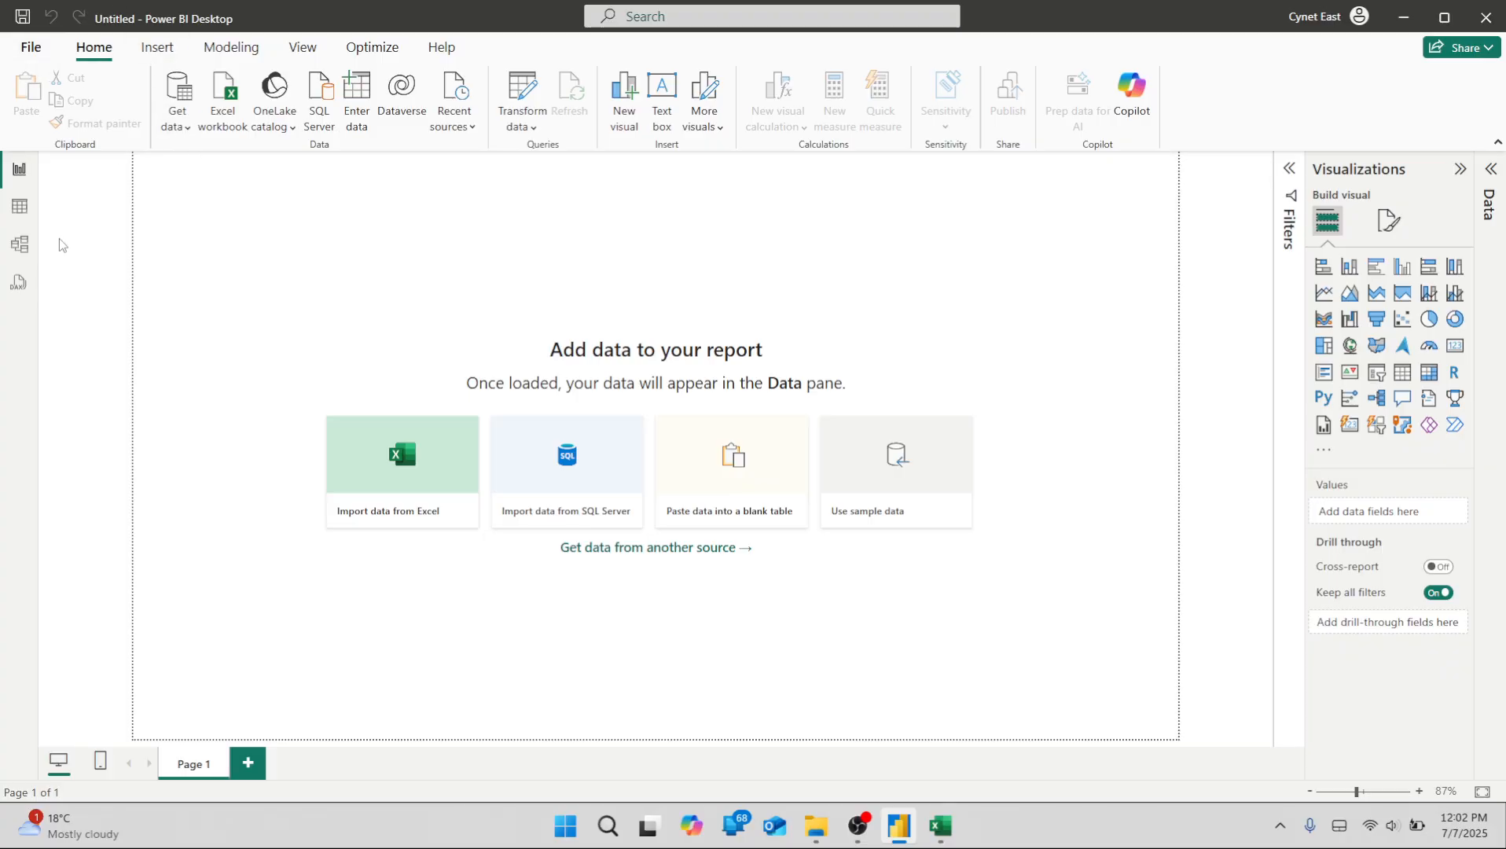
Save the report as Superstore in the Excel to power BI folder inside the PPTS folder on the Desktop.
{"action": "left_click", "coordinate": [29, 47]}
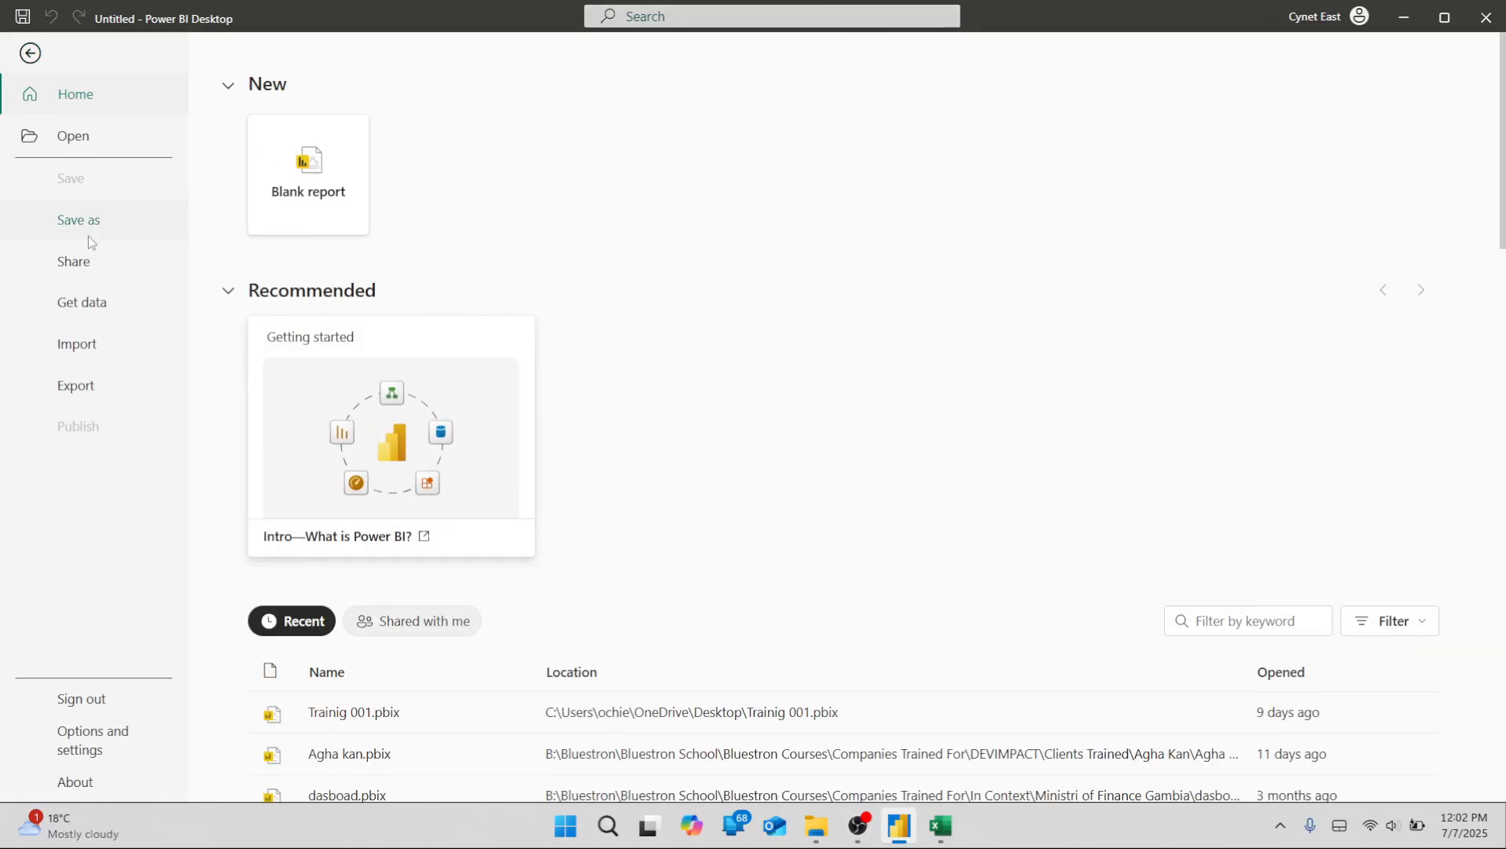
{"action": "left_click", "coordinate": [81, 223]}
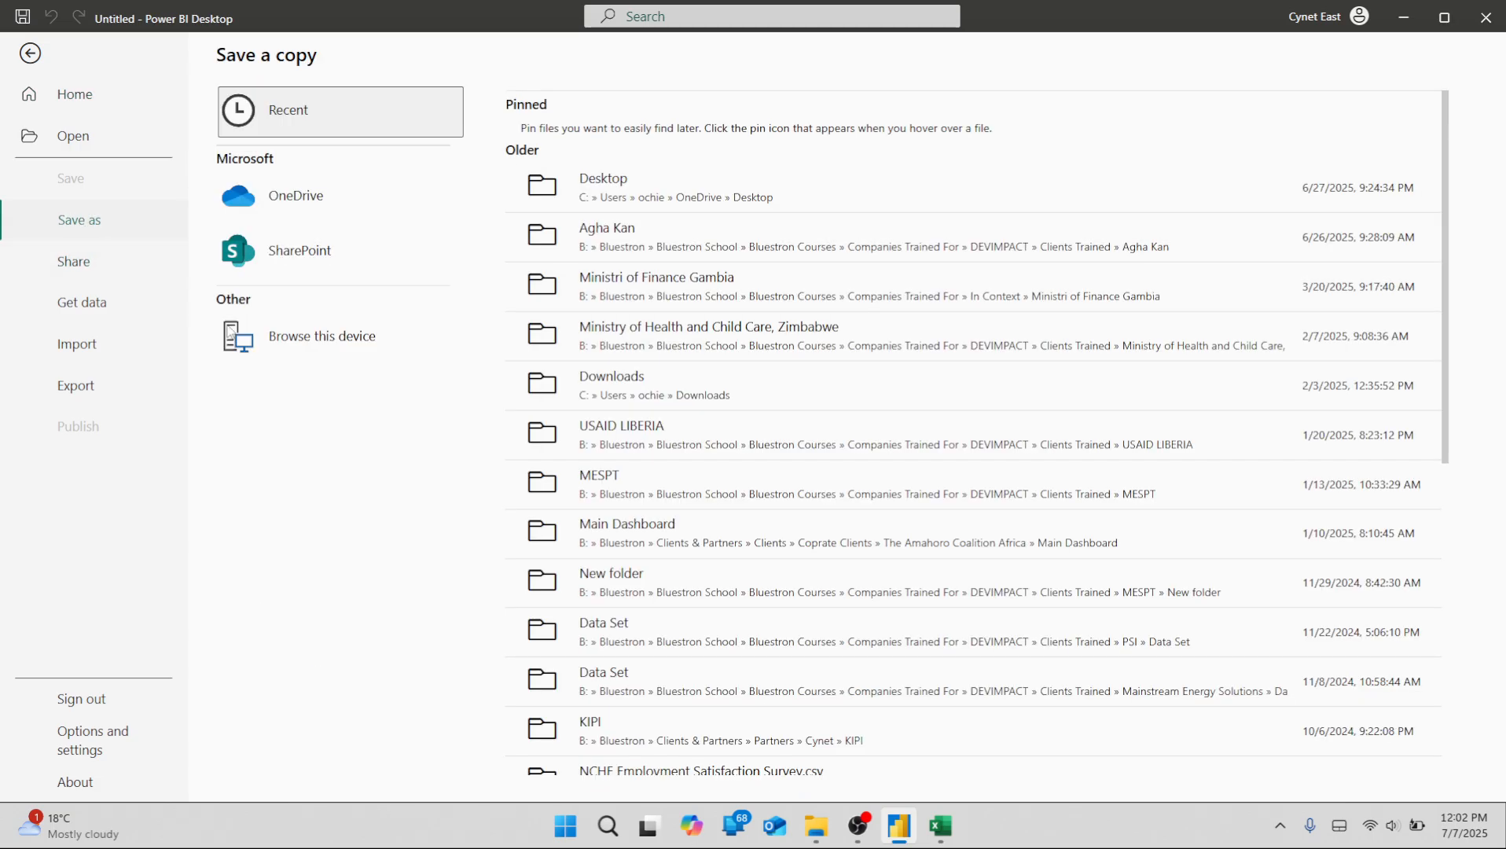
{"action": "left_click", "coordinate": [276, 360]}
{"action": "left_click", "coordinate": [210, 178]}
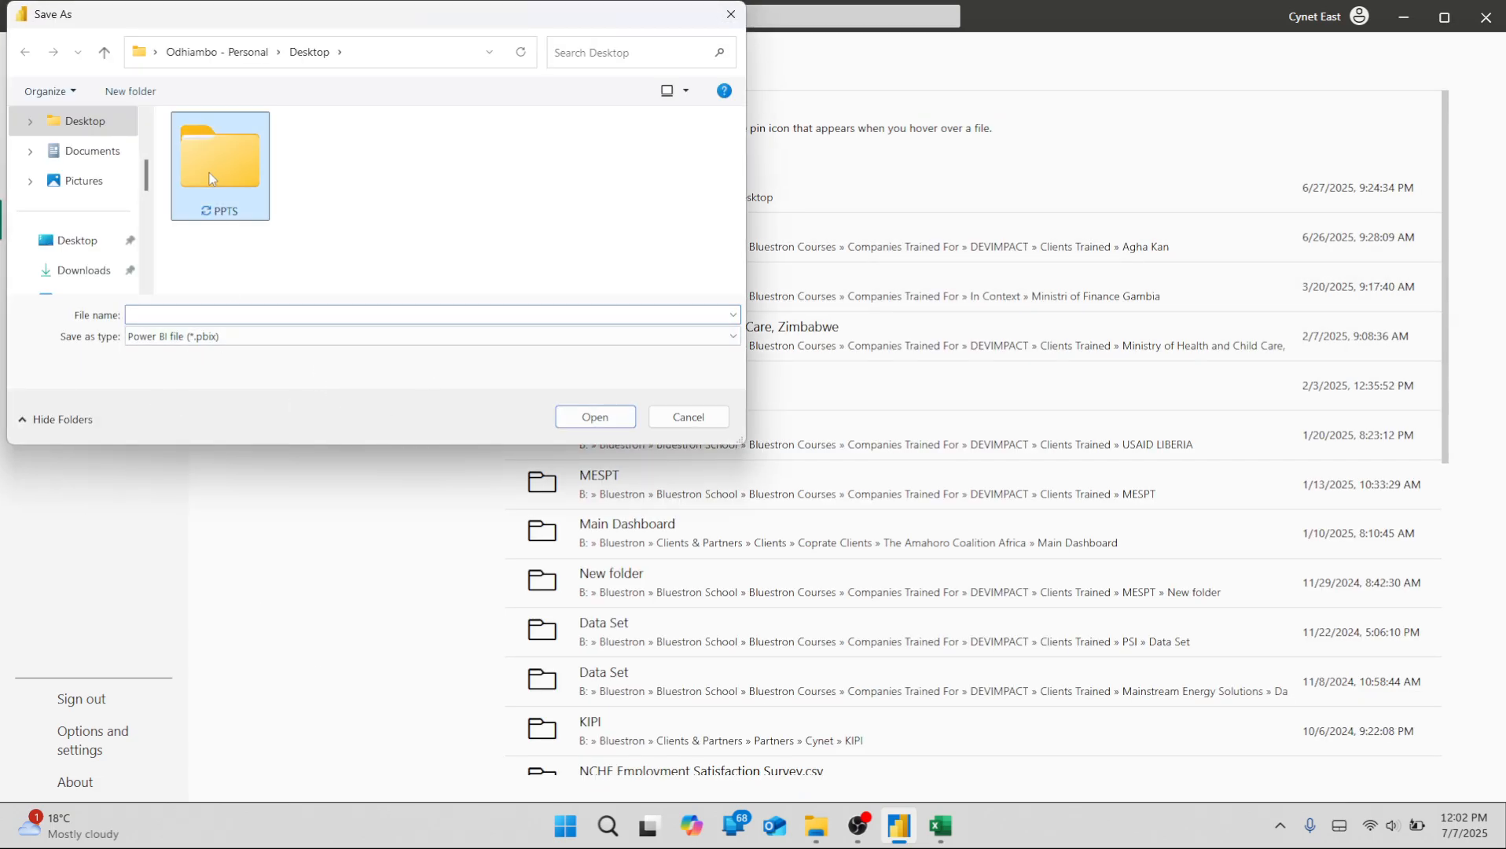
{"action": "double_click", "coordinate": [211, 178]}
{"action": "double_click", "coordinate": [205, 154]}
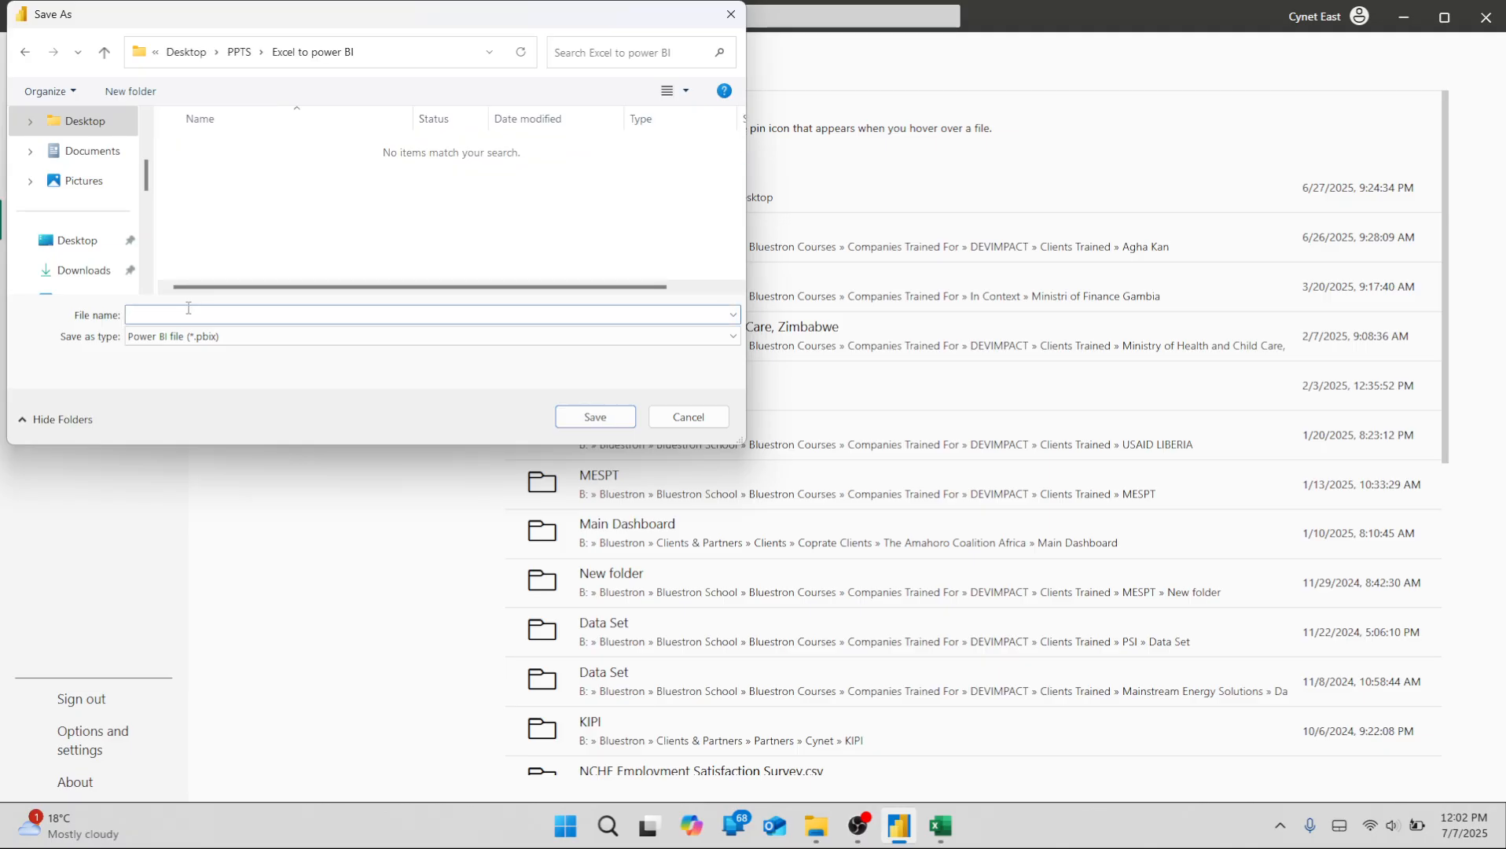
{"action": "type", "text": "Supers"}
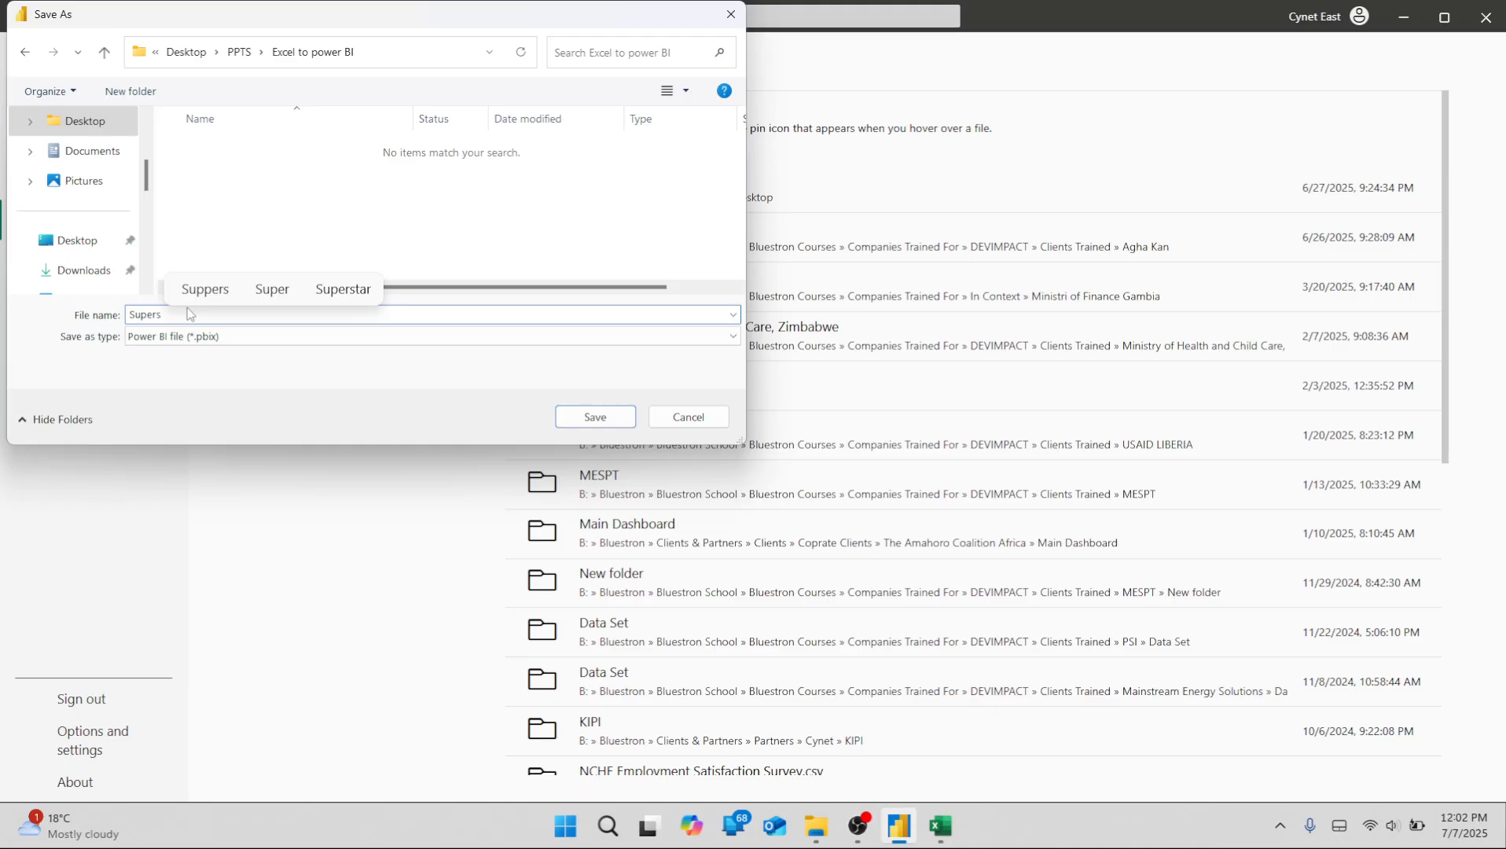
{"action": "type", "text": "tore"}
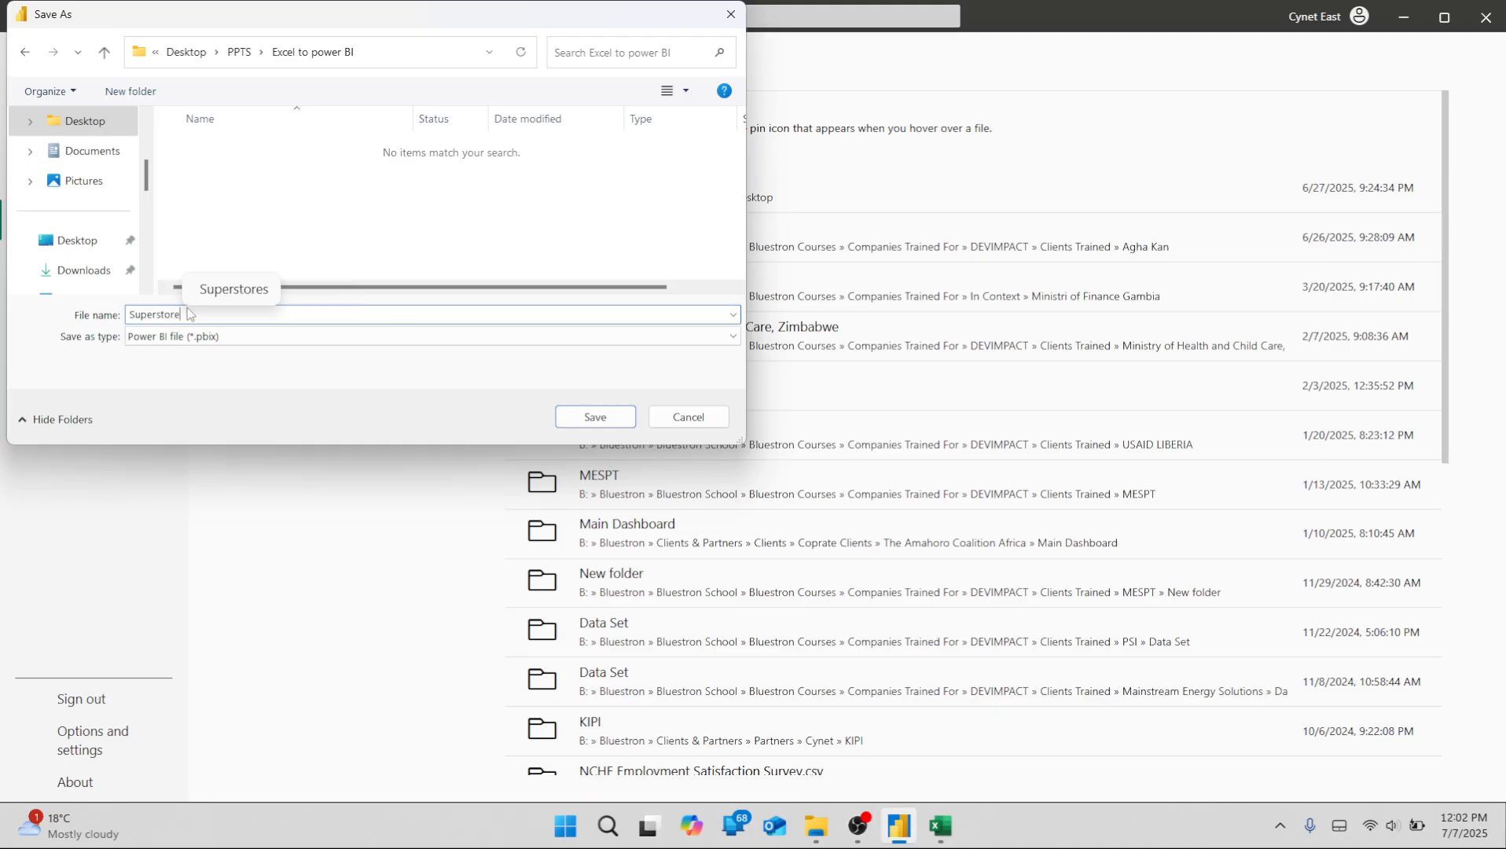
{"action": "type", "text": "s"}
{"action": "key", "text": "BackSpace"}
{"action": "key", "text": "Tab"}
{"action": "left_click", "coordinate": [584, 424]}
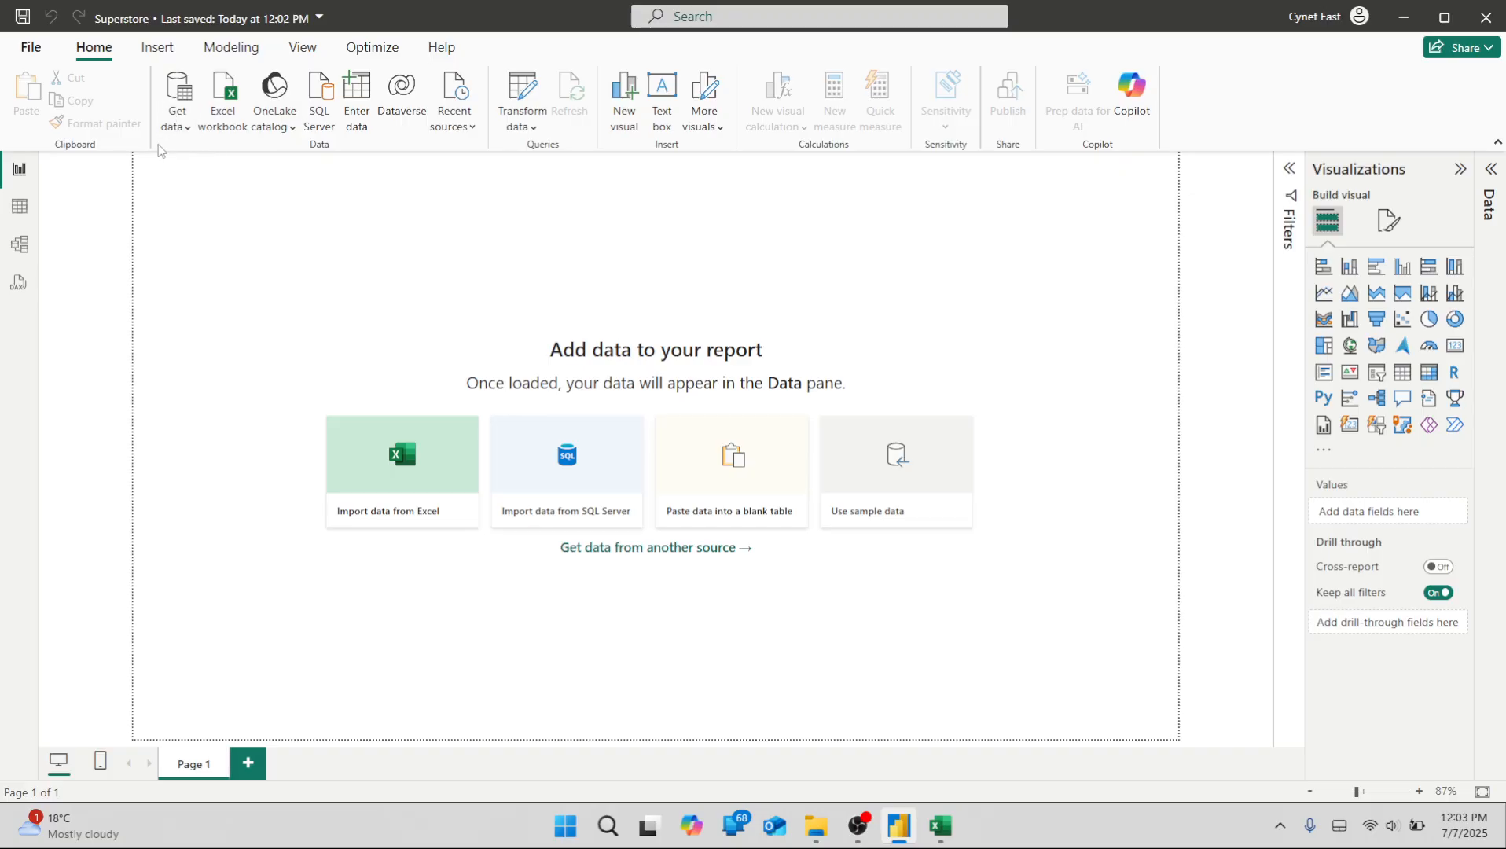
Open superstore.xlsx from the Excel to power BI folder as an Excel workbook data source.
{"action": "left_click", "coordinate": [180, 128]}
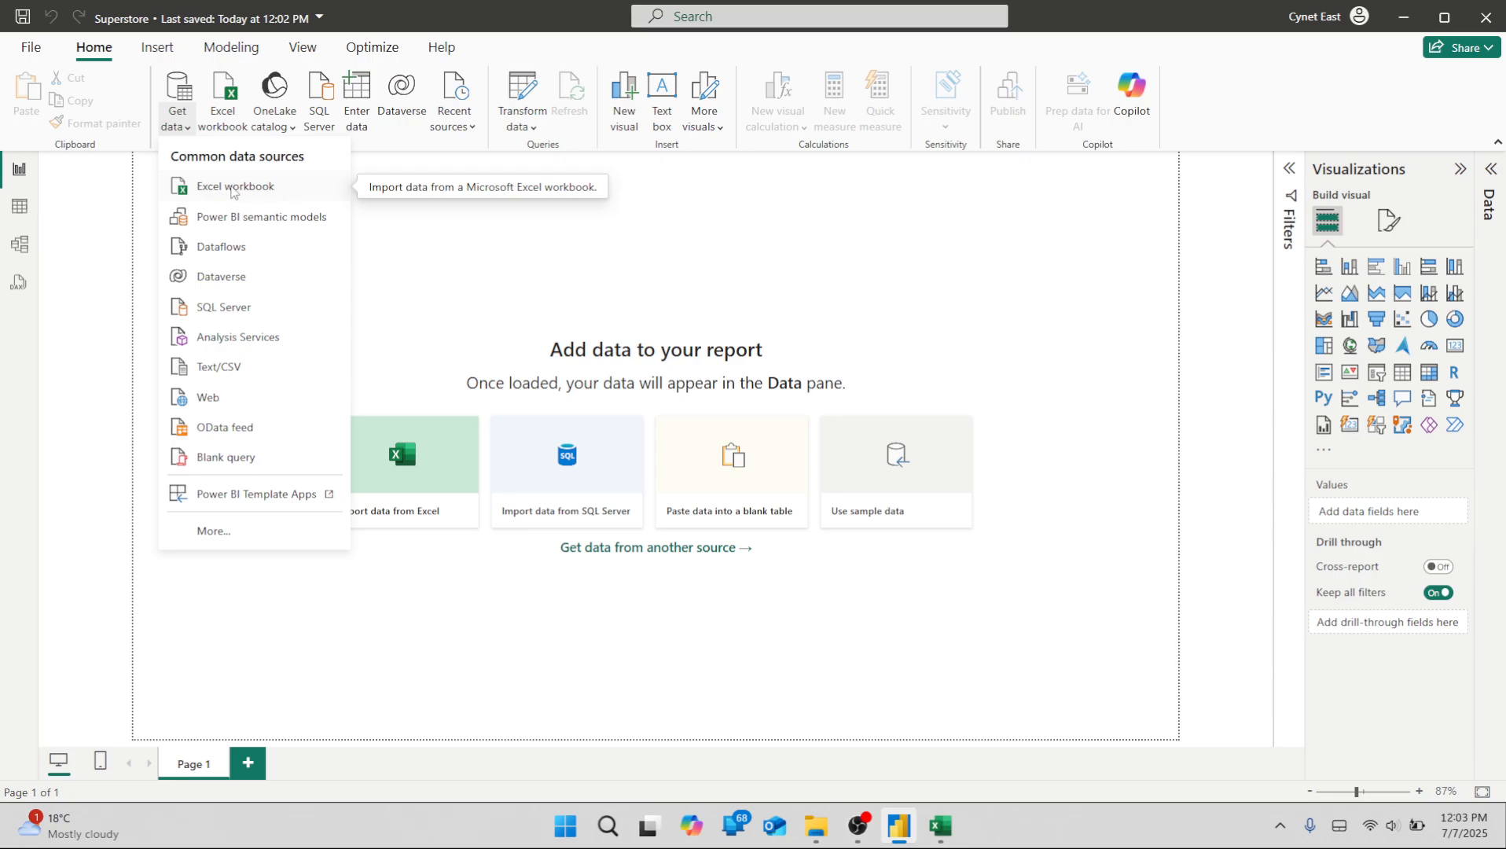
{"action": "left_click", "coordinate": [232, 191]}
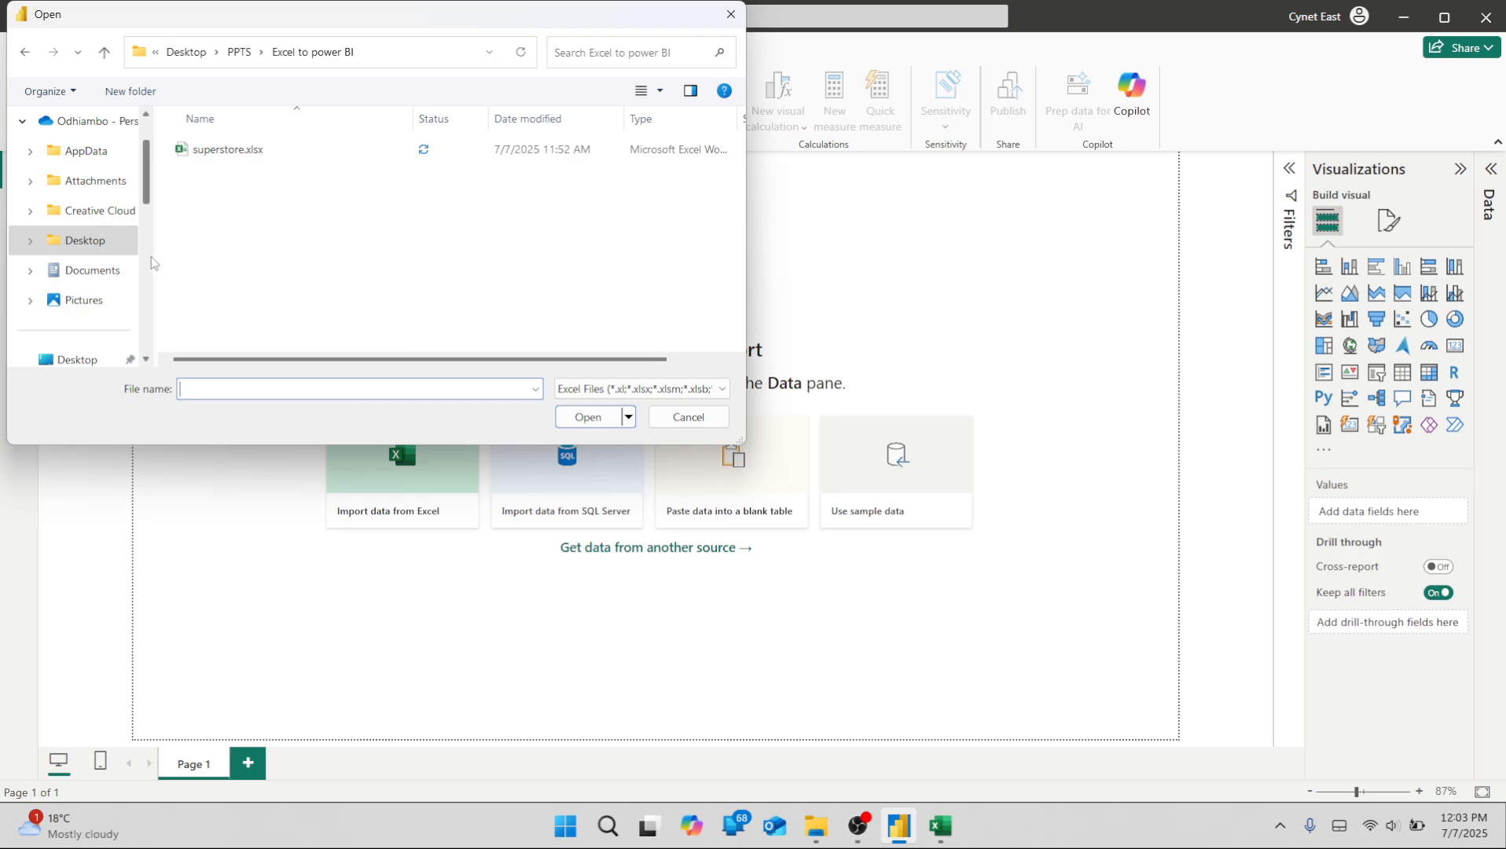
{"action": "left_click", "coordinate": [211, 151]}
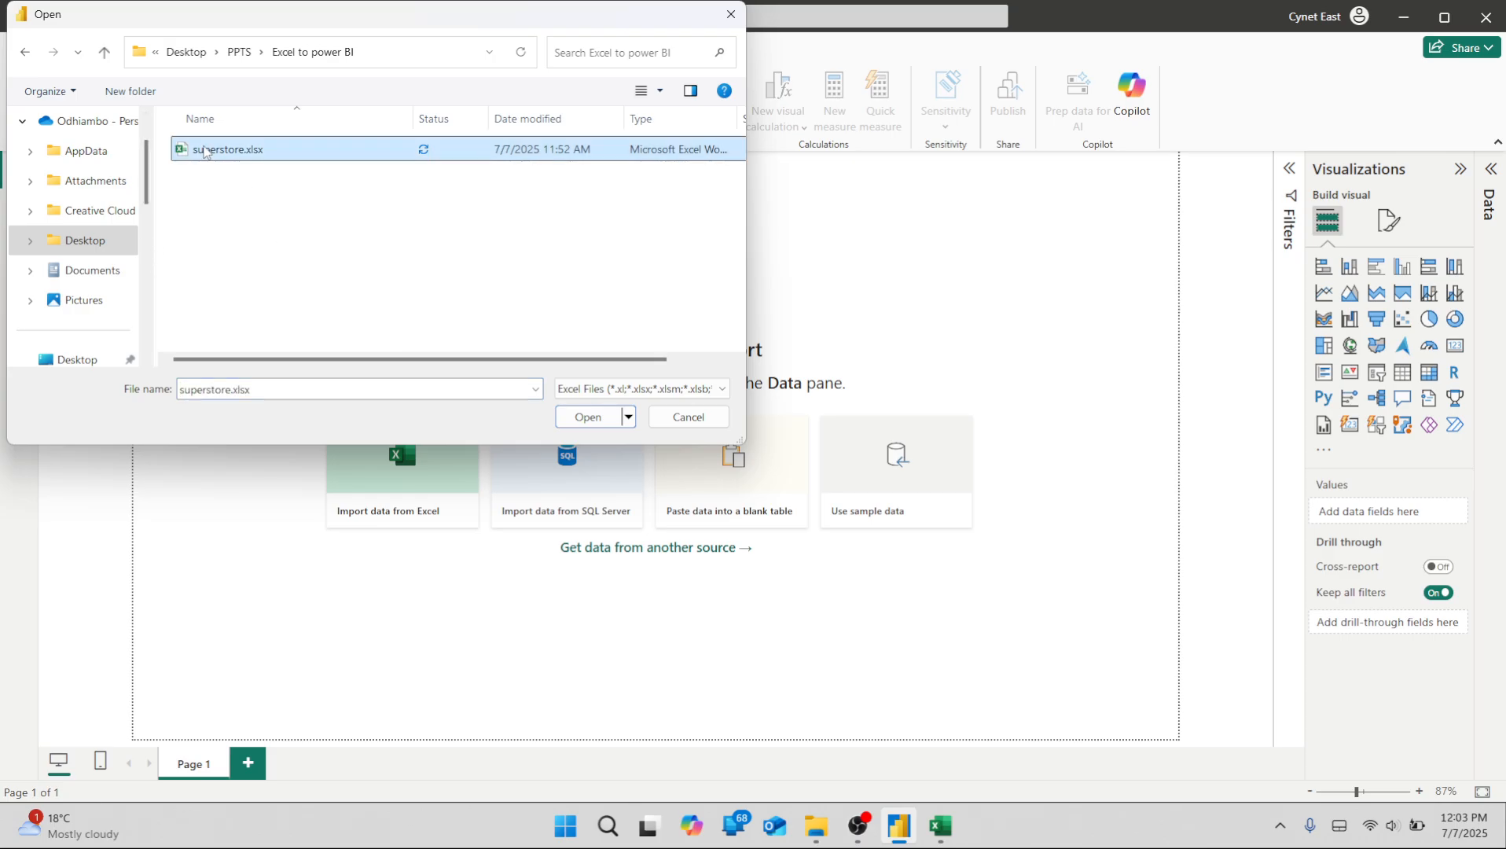
{"action": "left_click", "coordinate": [582, 420]}
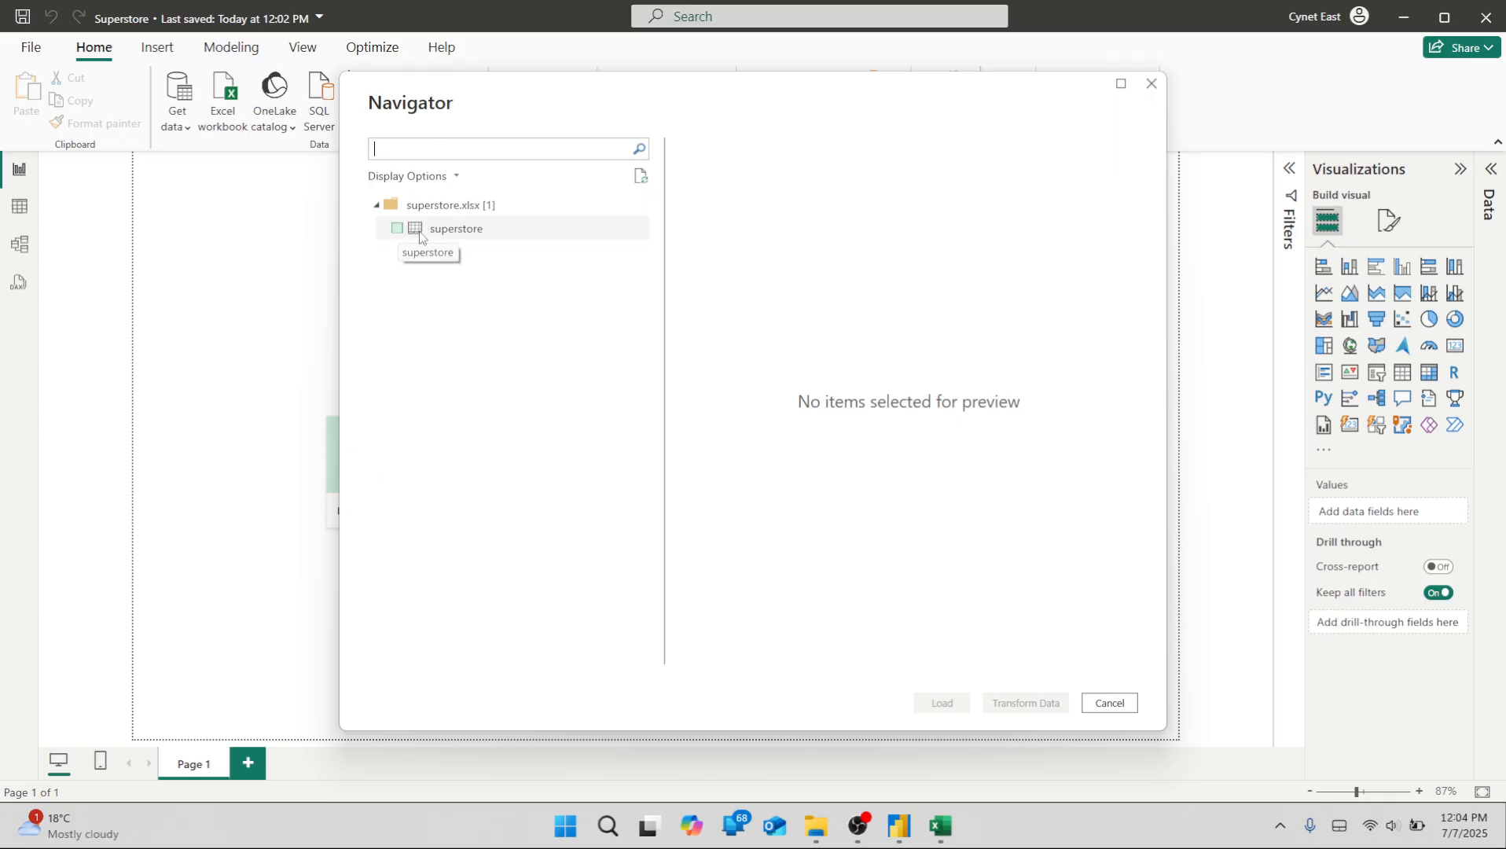
Preview the superstore sheet in the Navigator, select it and load it into the report.
{"action": "left_click", "coordinate": [447, 237]}
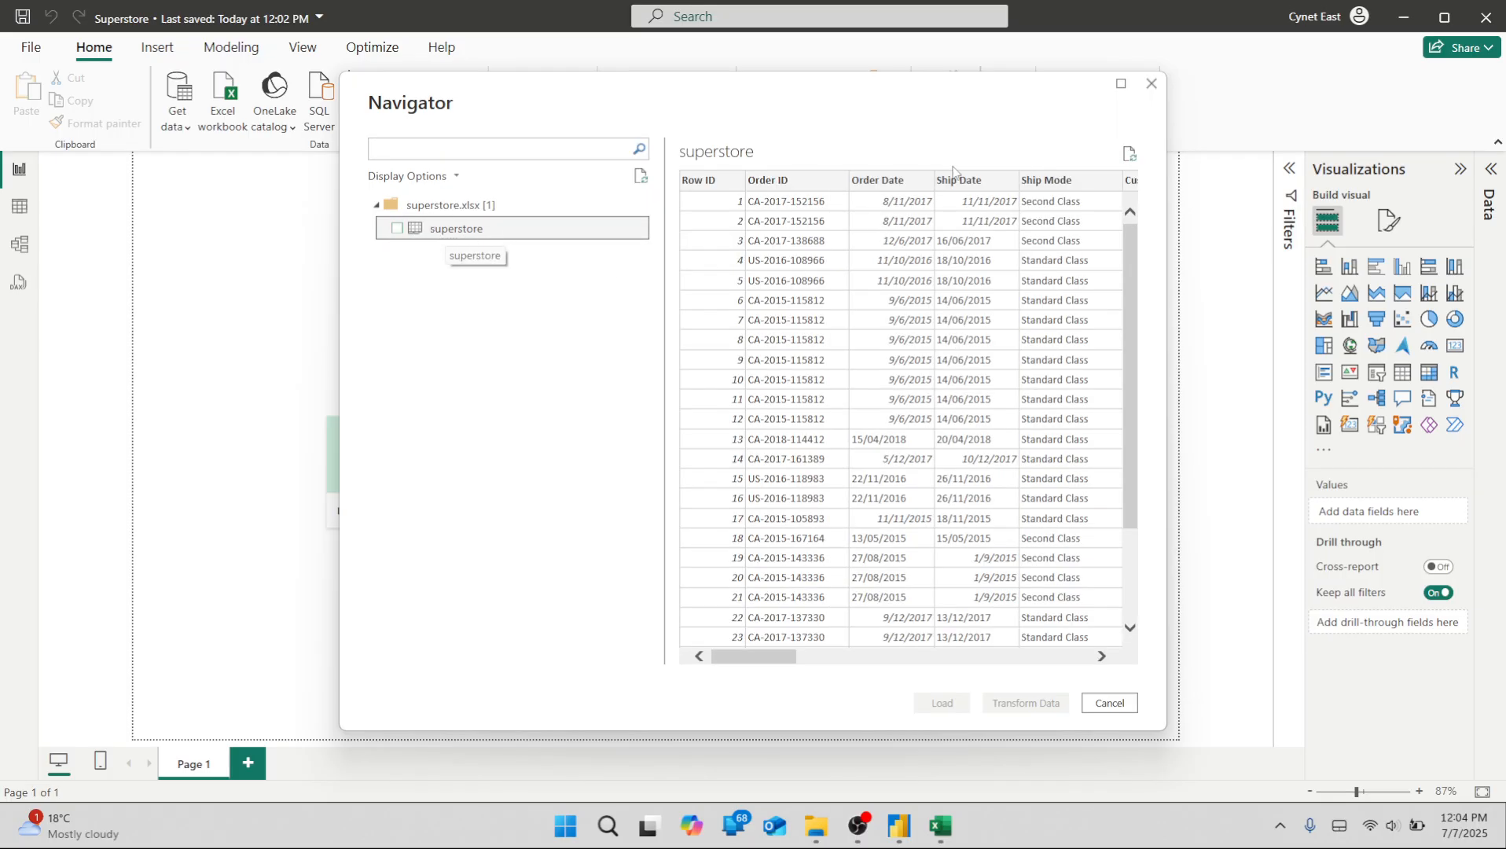
{"action": "left_click_drag", "start_coordinate": [758, 655], "coordinate": [689, 585]}
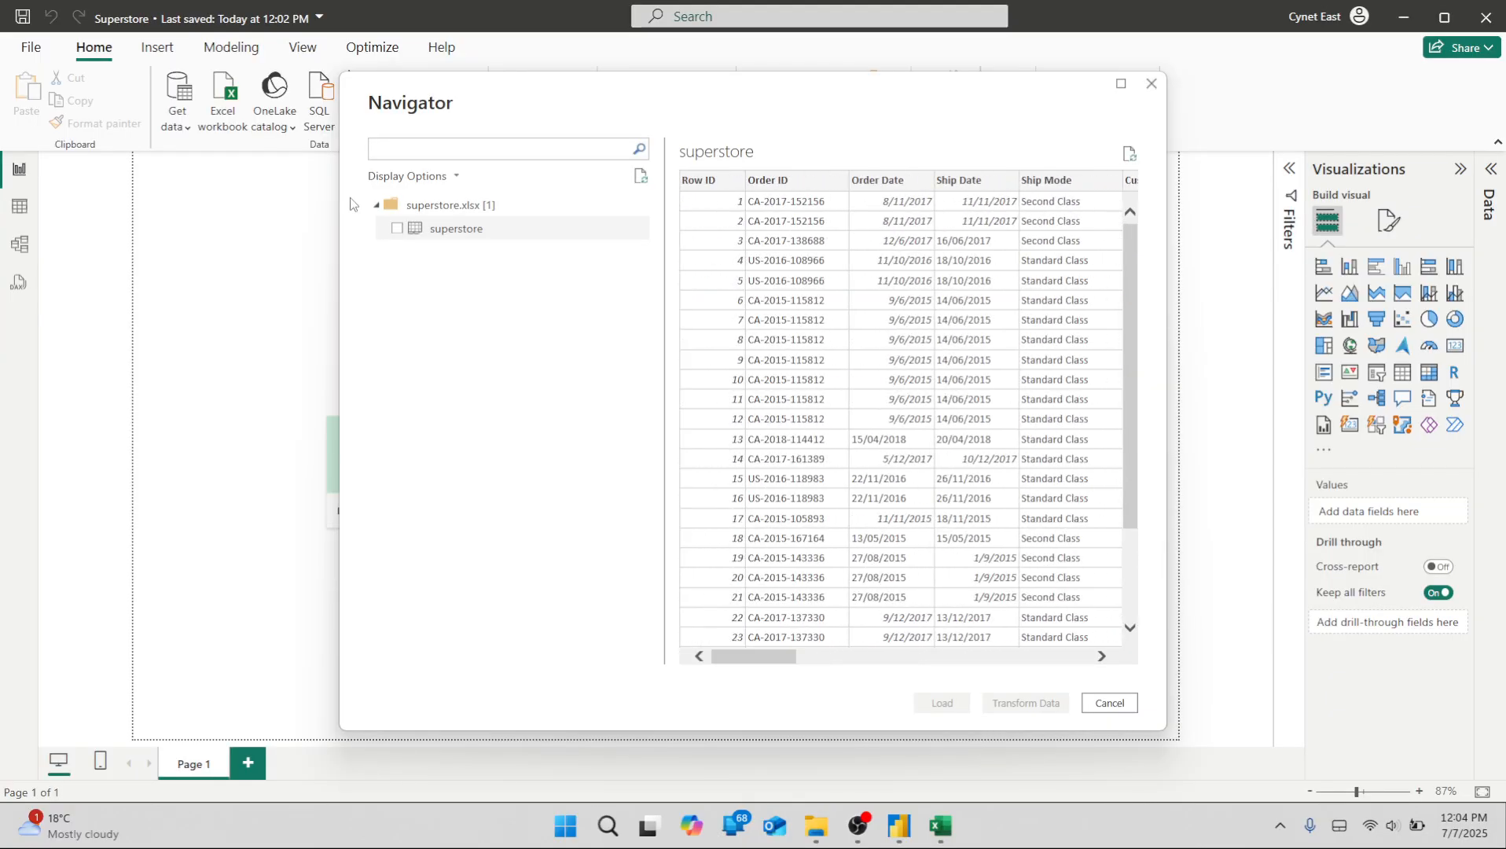
{"action": "left_click", "coordinate": [397, 229]}
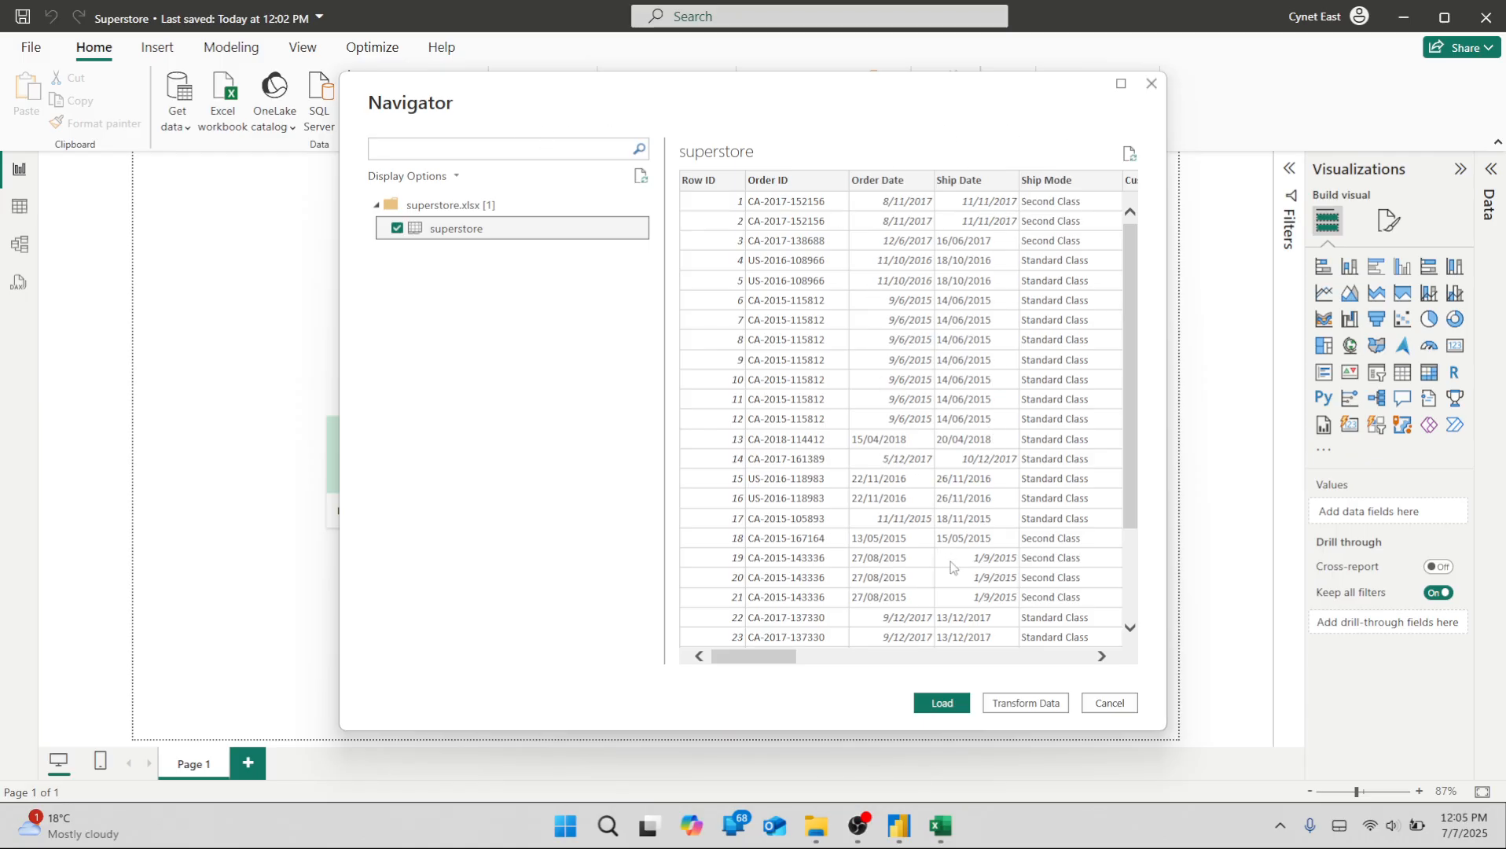
{"action": "left_click", "coordinate": [958, 703]}
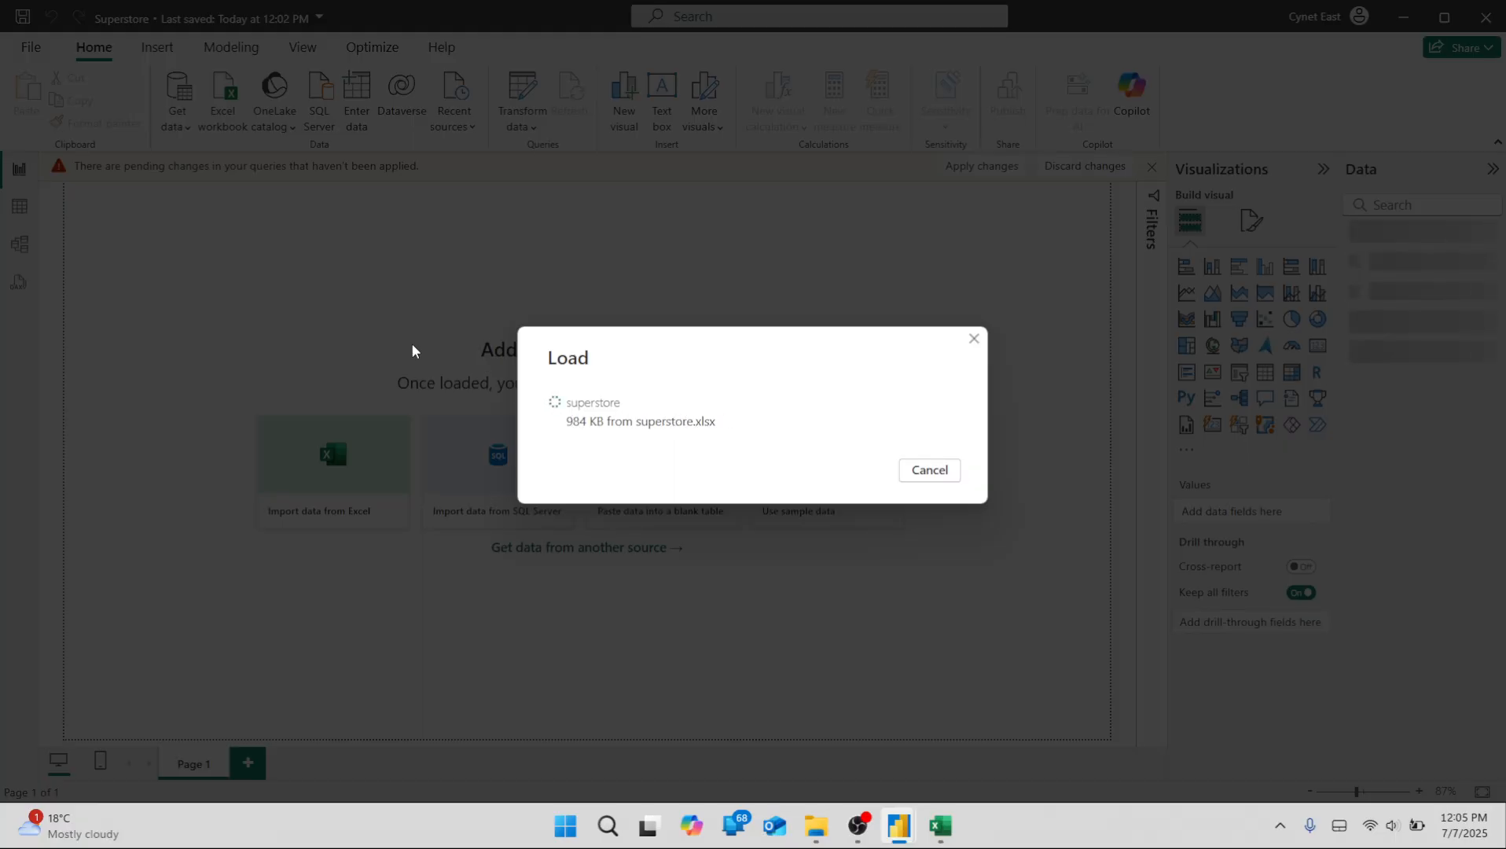
Look at the source data in the superstore workbook in Excel and return to Power BI Desktop.
{"action": "key", "text": "alt+Tab"}
{"action": "key", "text": "alt+Tab"}
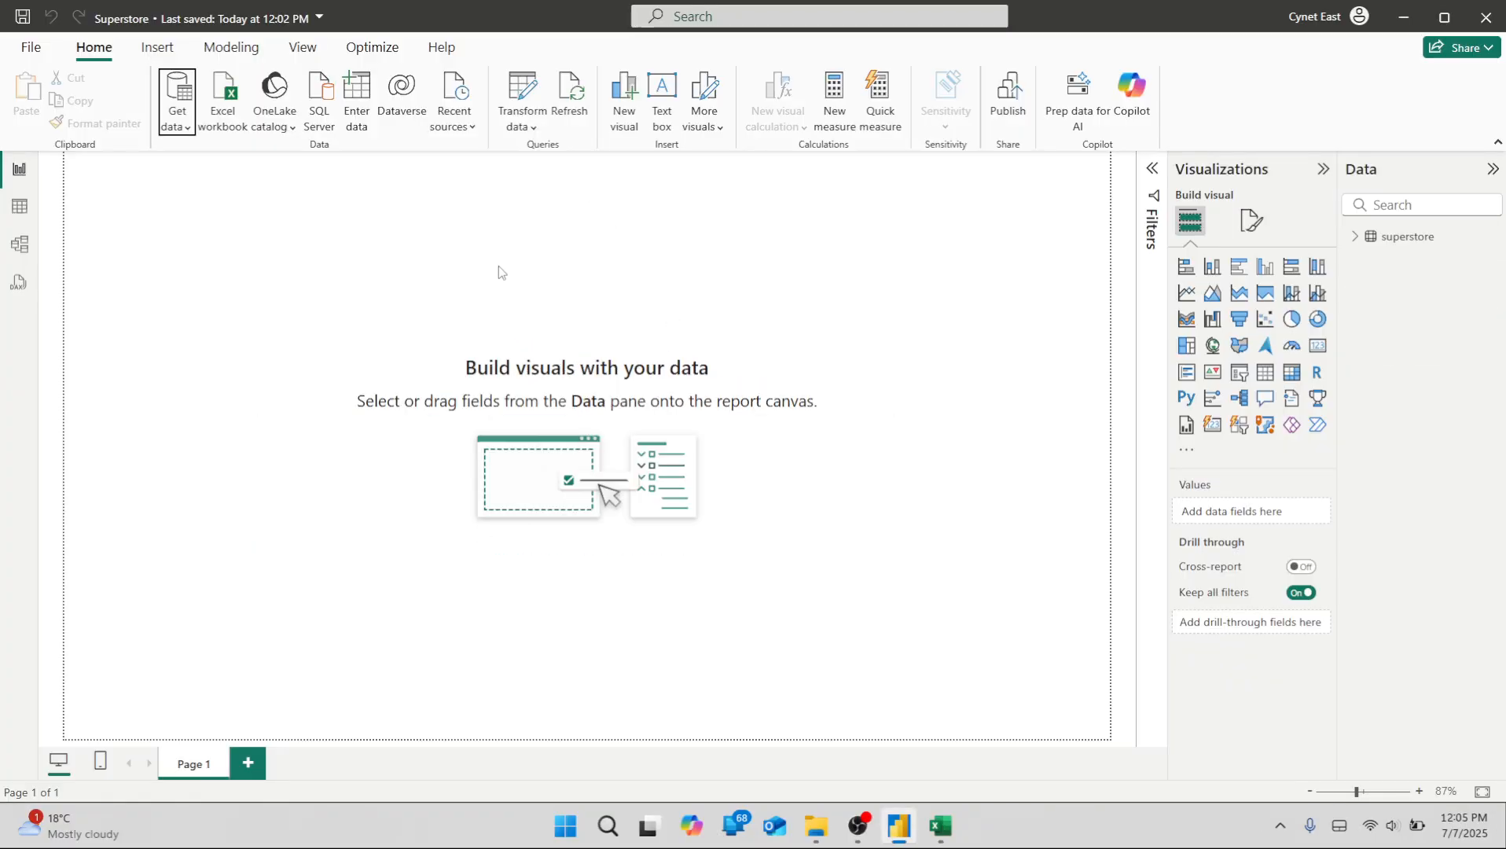
{"action": "mouse_move", "coordinate": [943, 834]}
{"action": "left_click", "coordinate": [931, 760]}
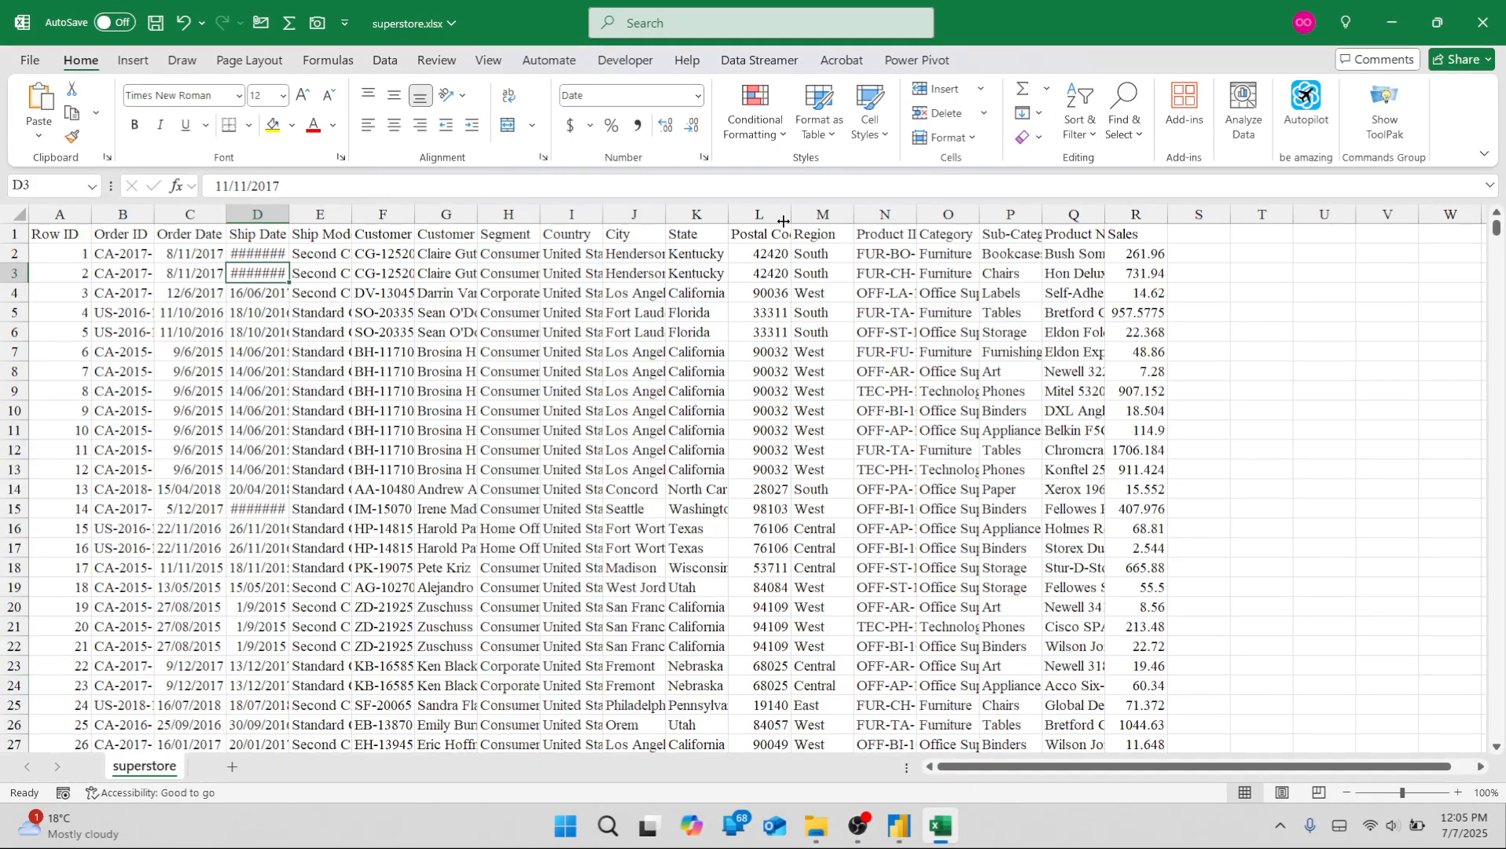
{"action": "left_click", "coordinate": [722, 366]}
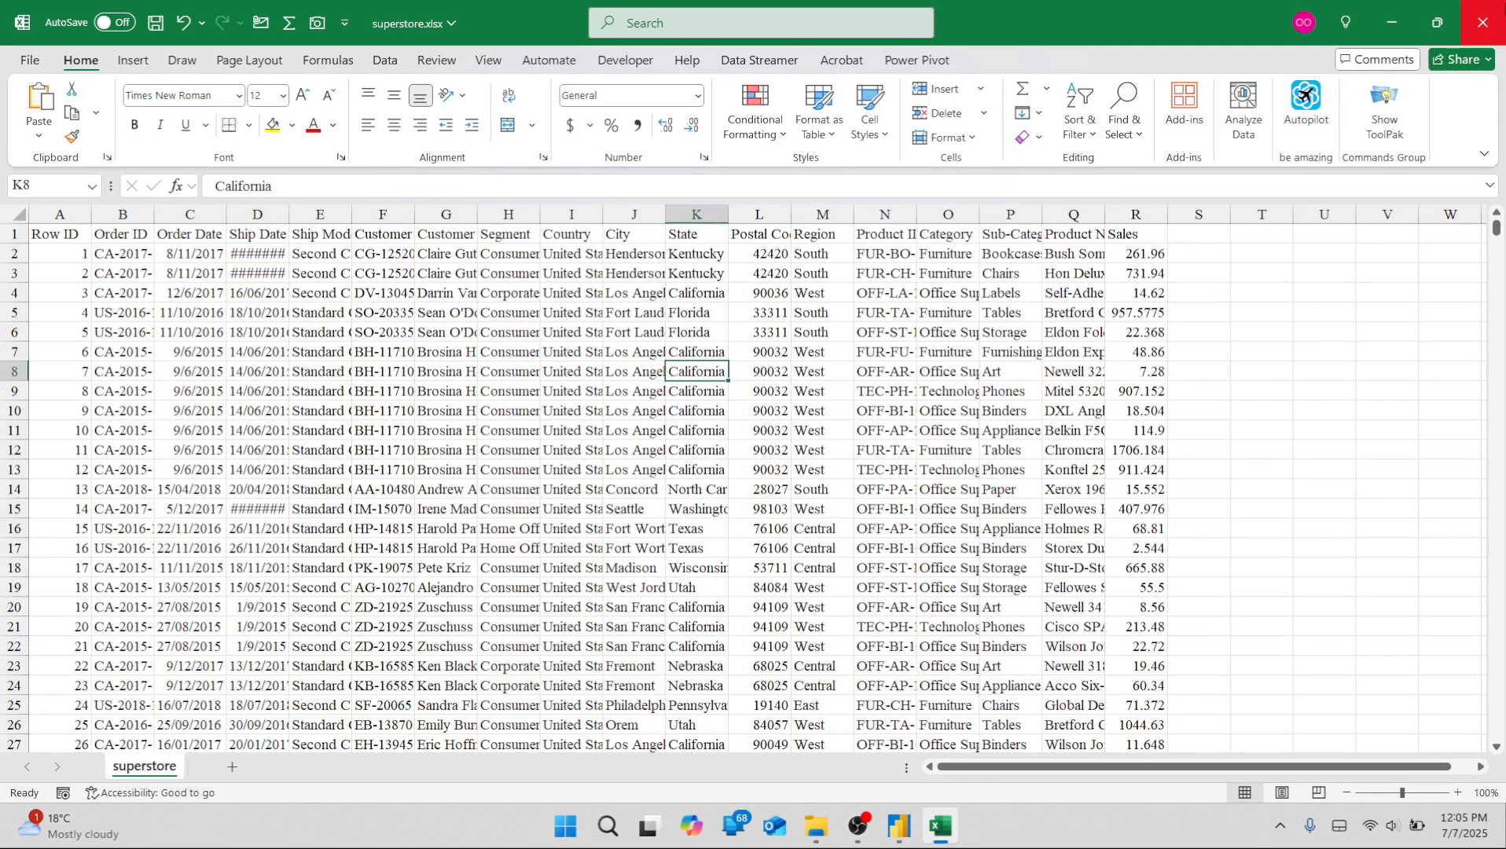
{"action": "left_click", "coordinate": [1388, 23]}
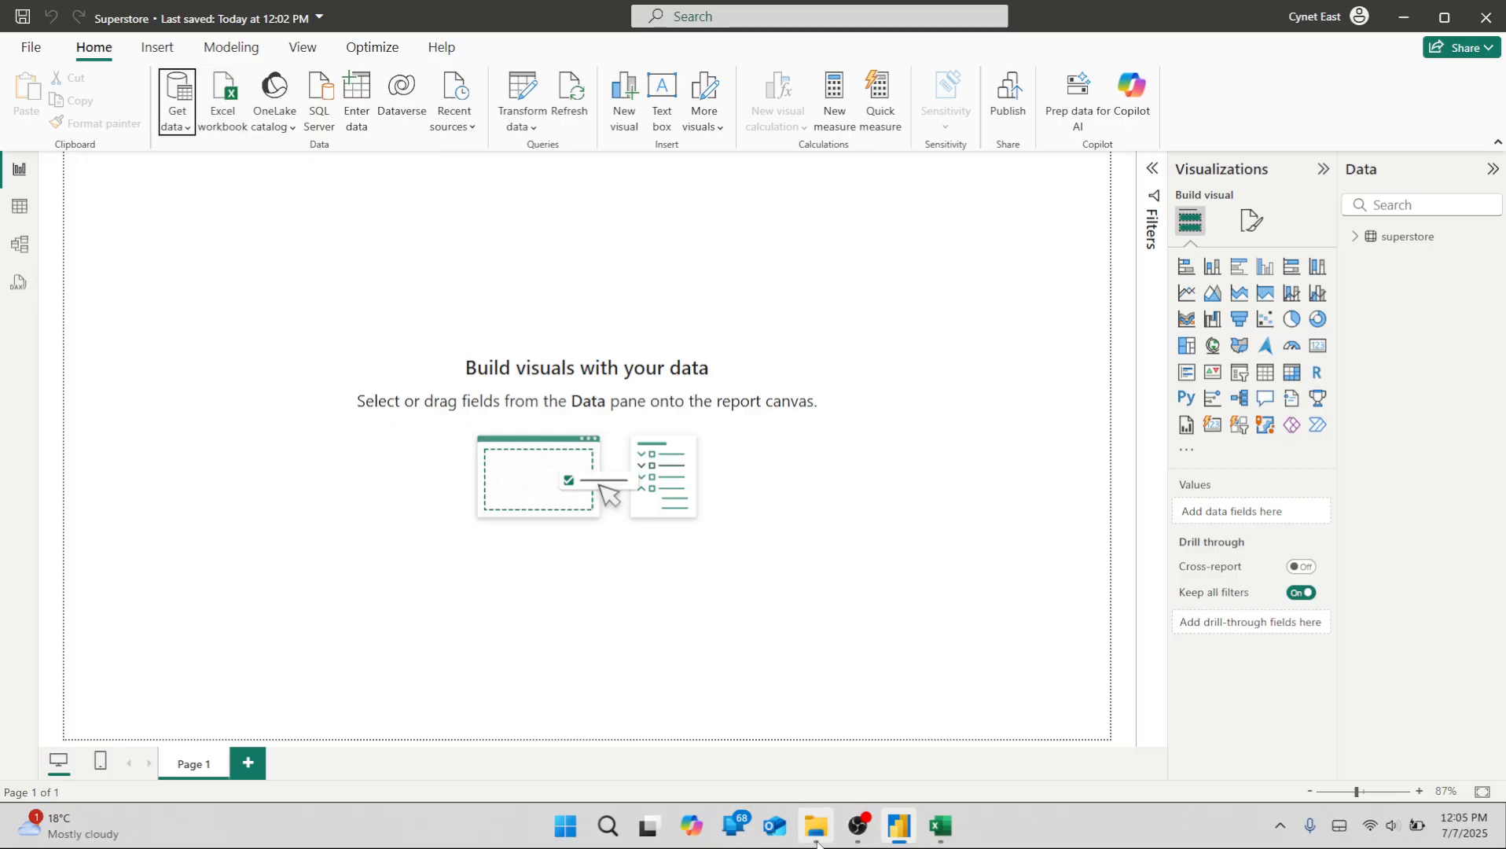
{"action": "mouse_move", "coordinate": [937, 826]}
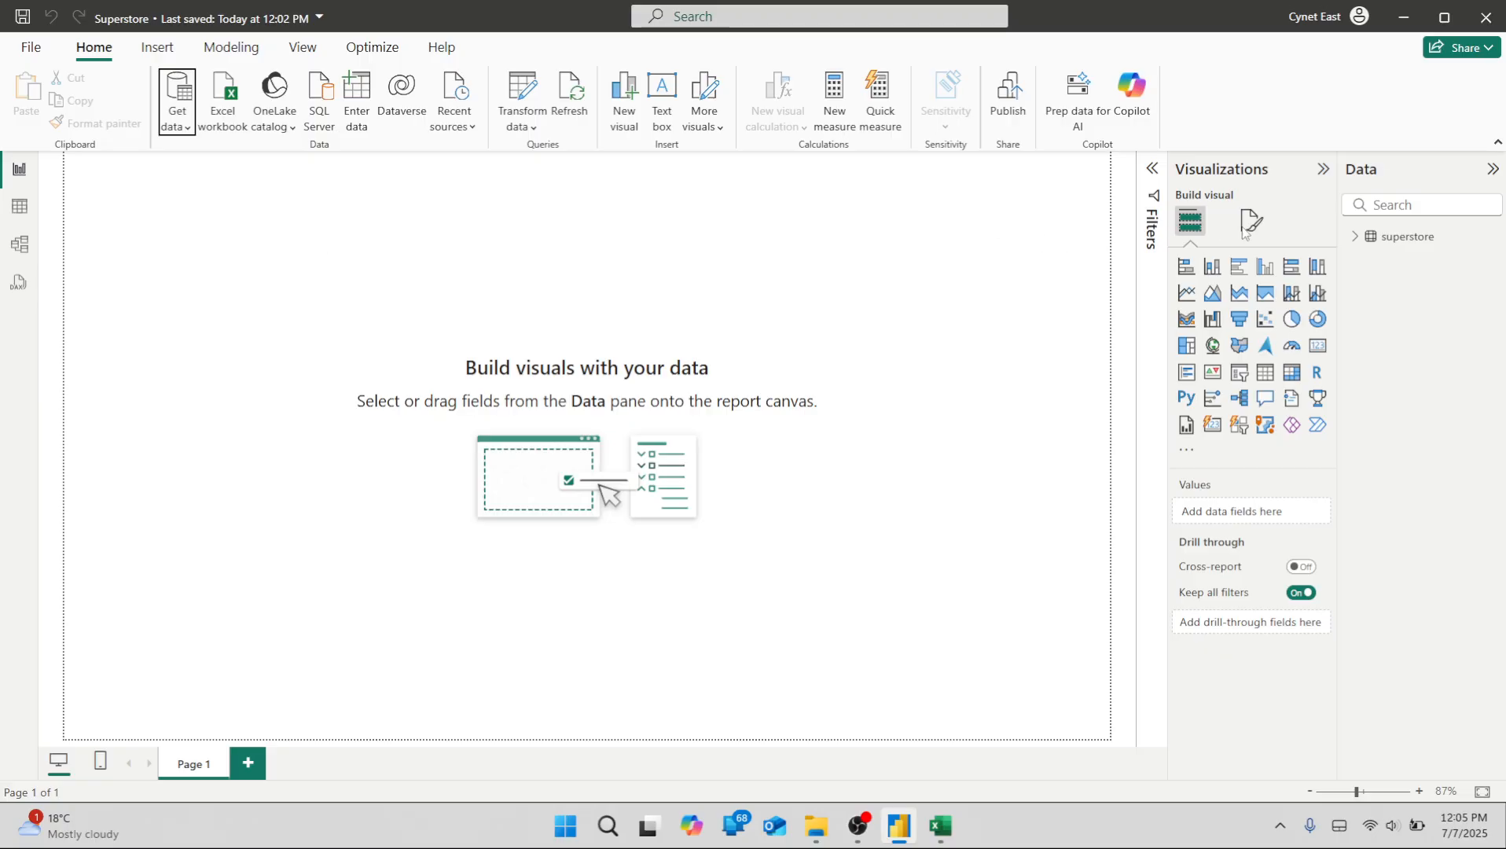
Create a pie chart with Country and Sales from the superstore table, and clear both fields from the visual.
{"action": "left_click", "coordinate": [1352, 240]}
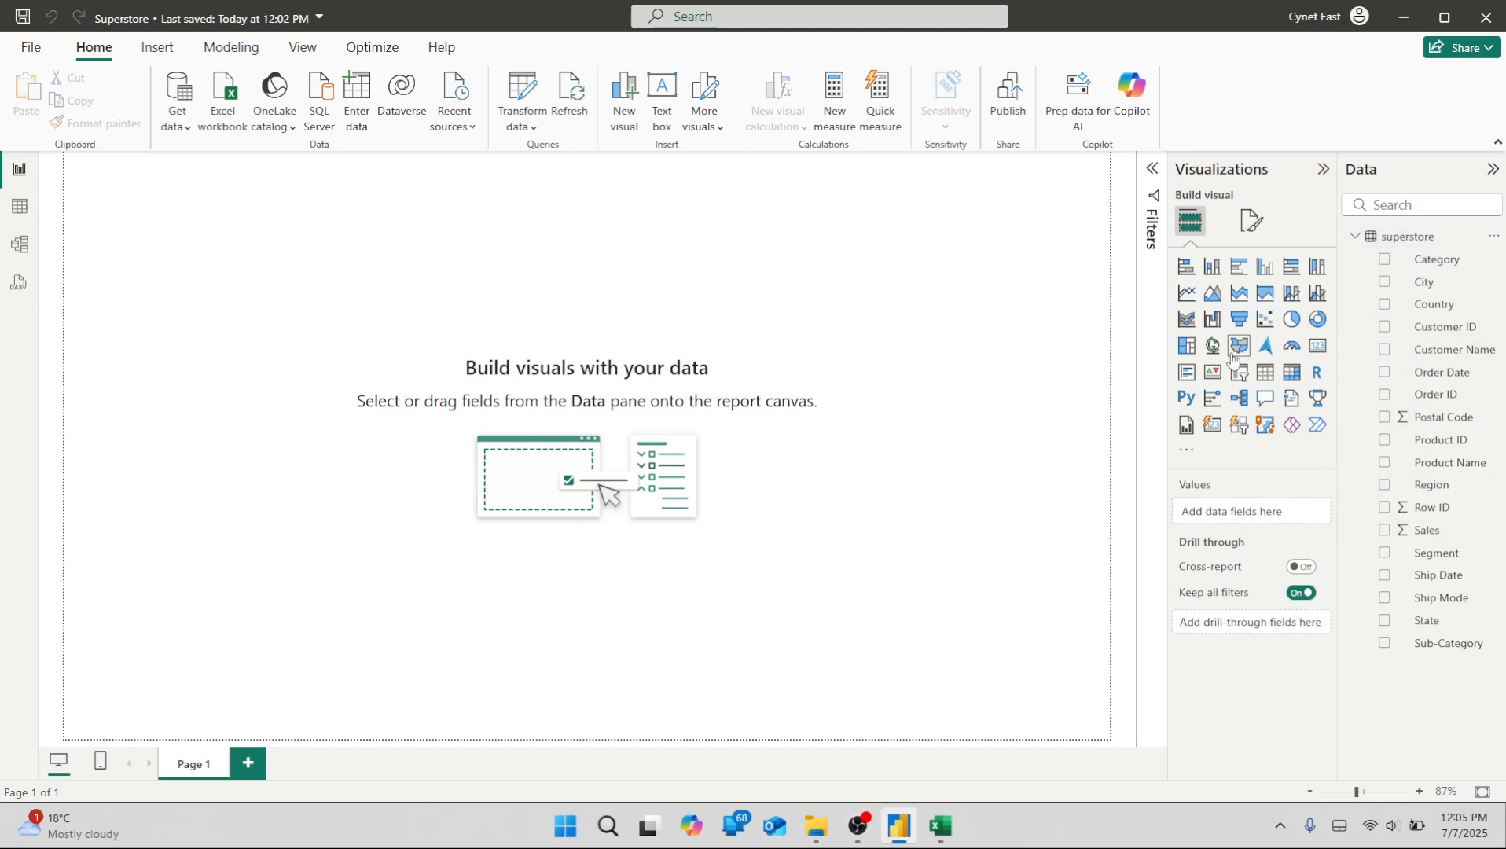
{"action": "left_click", "coordinate": [1386, 312]}
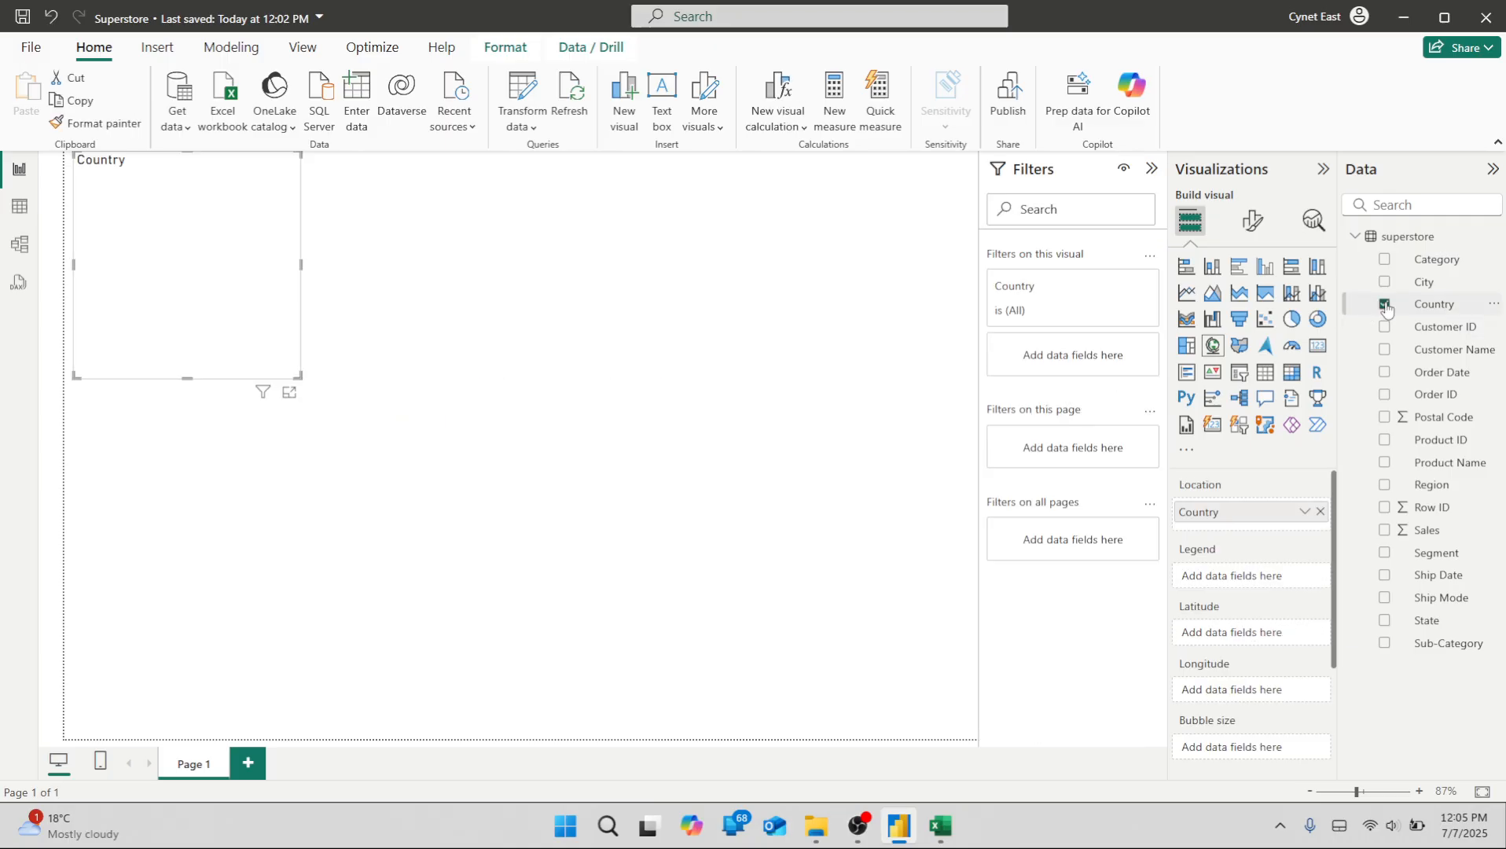
{"action": "left_click", "coordinate": [1293, 324]}
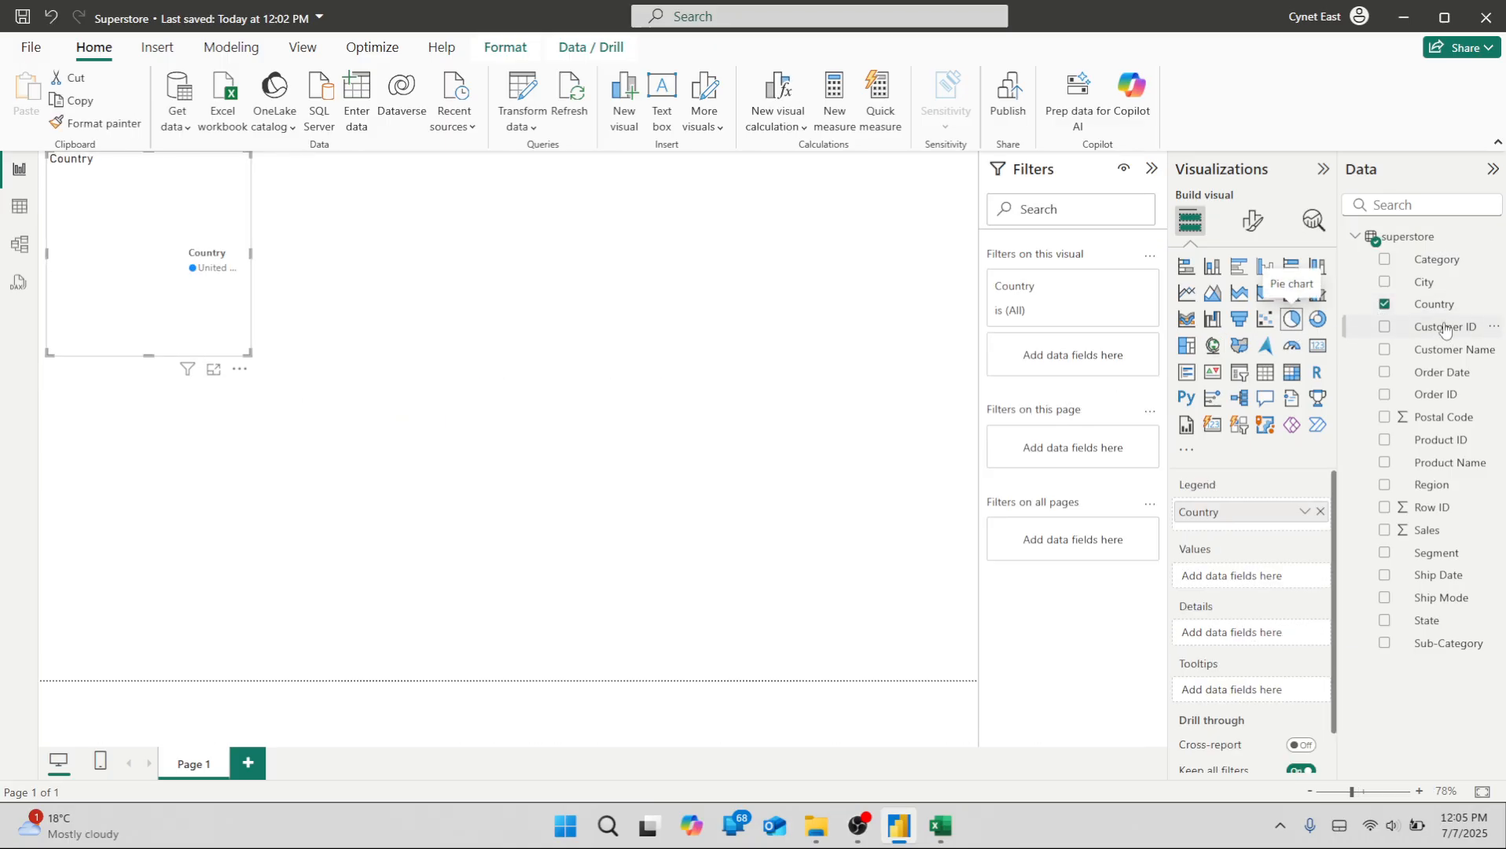
{"action": "left_click", "coordinate": [1385, 531]}
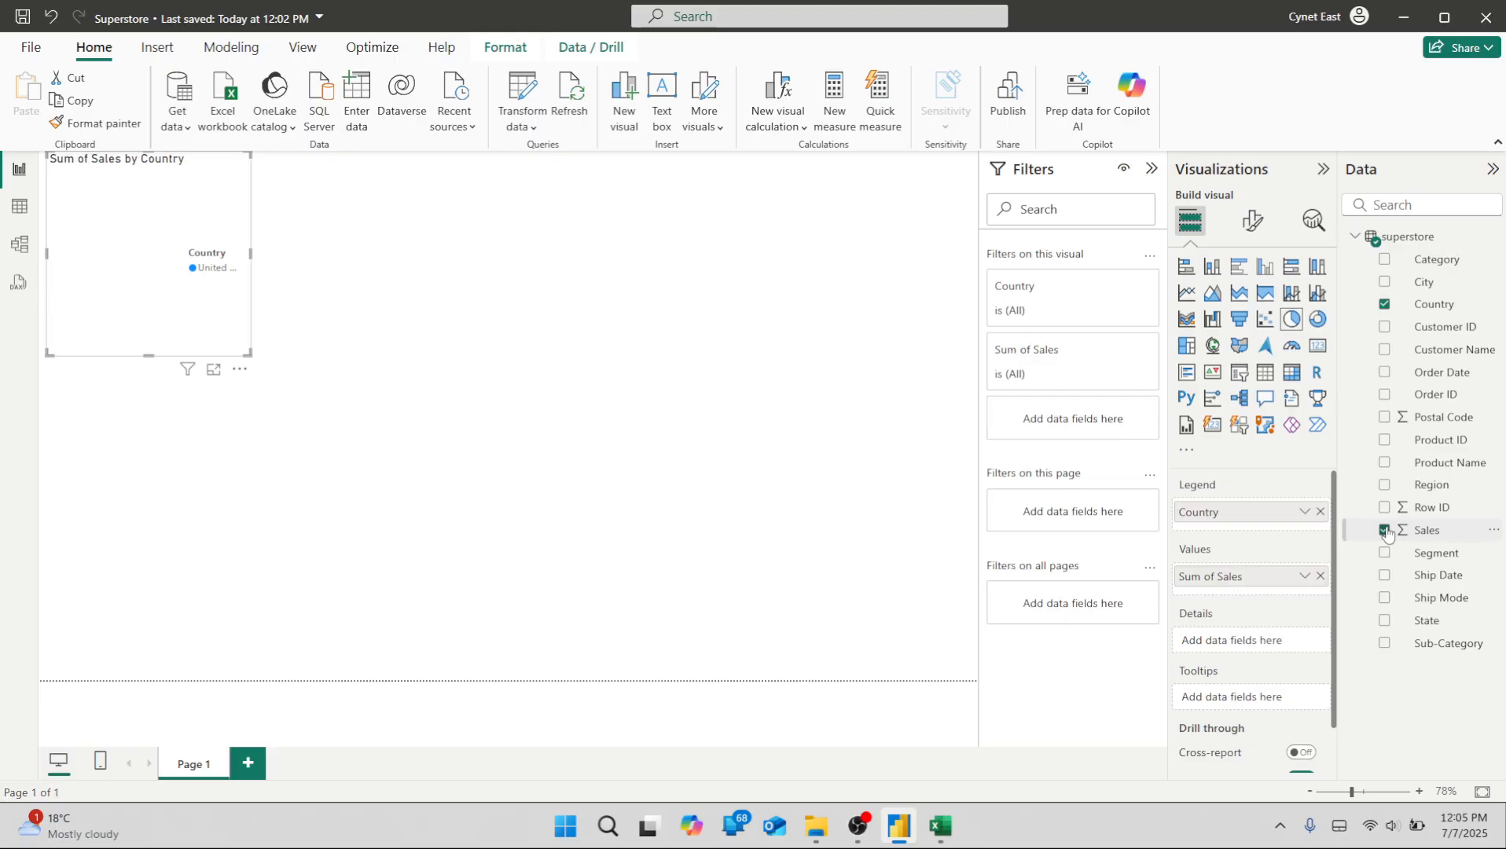
{"action": "left_click", "coordinate": [1385, 531]}
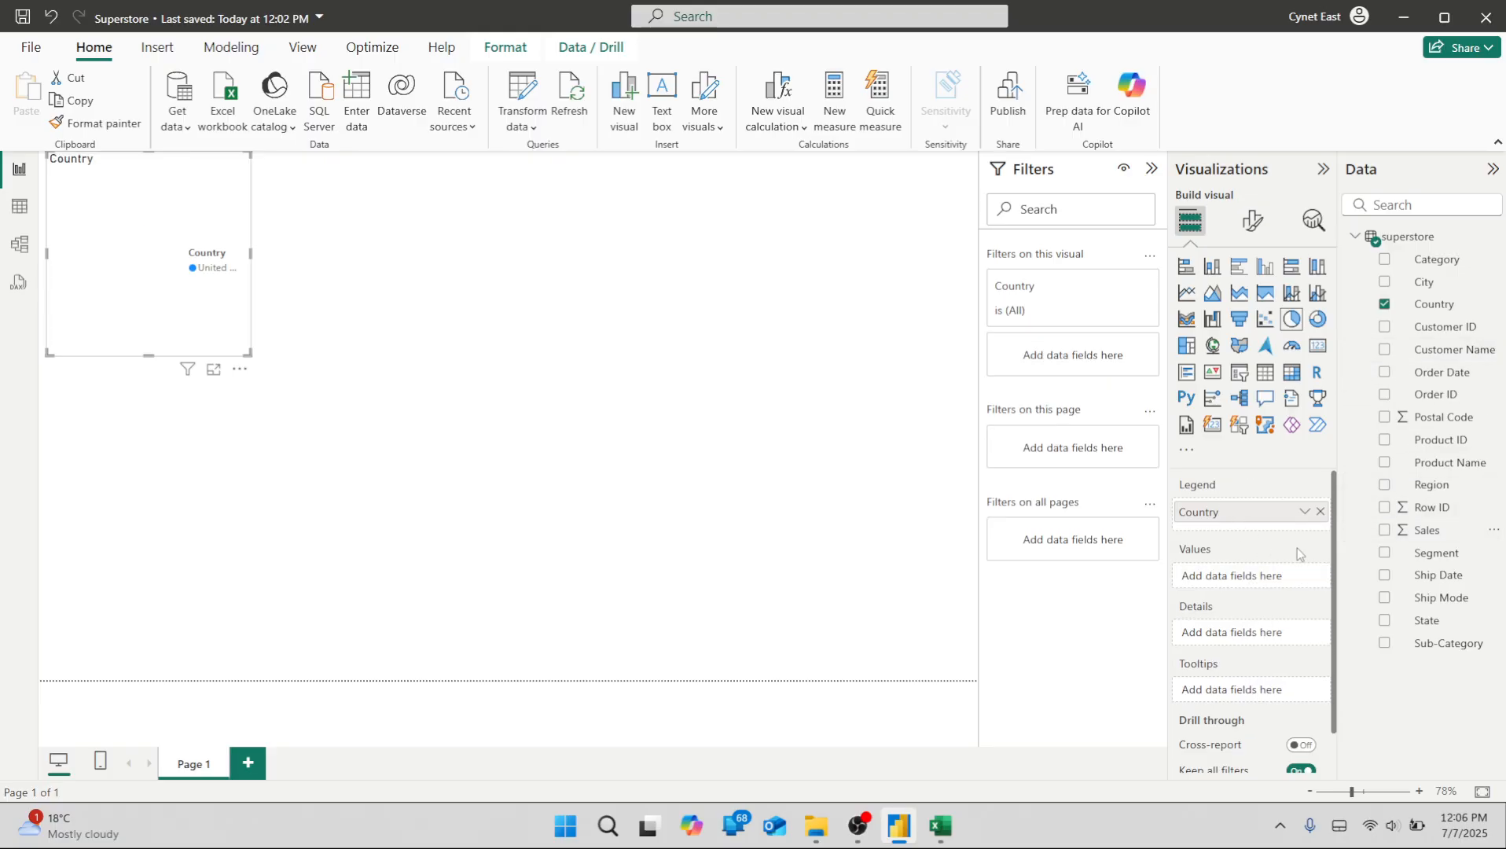
{"action": "left_click_drag", "start_coordinate": [1328, 523], "coordinate": [1376, 417]}
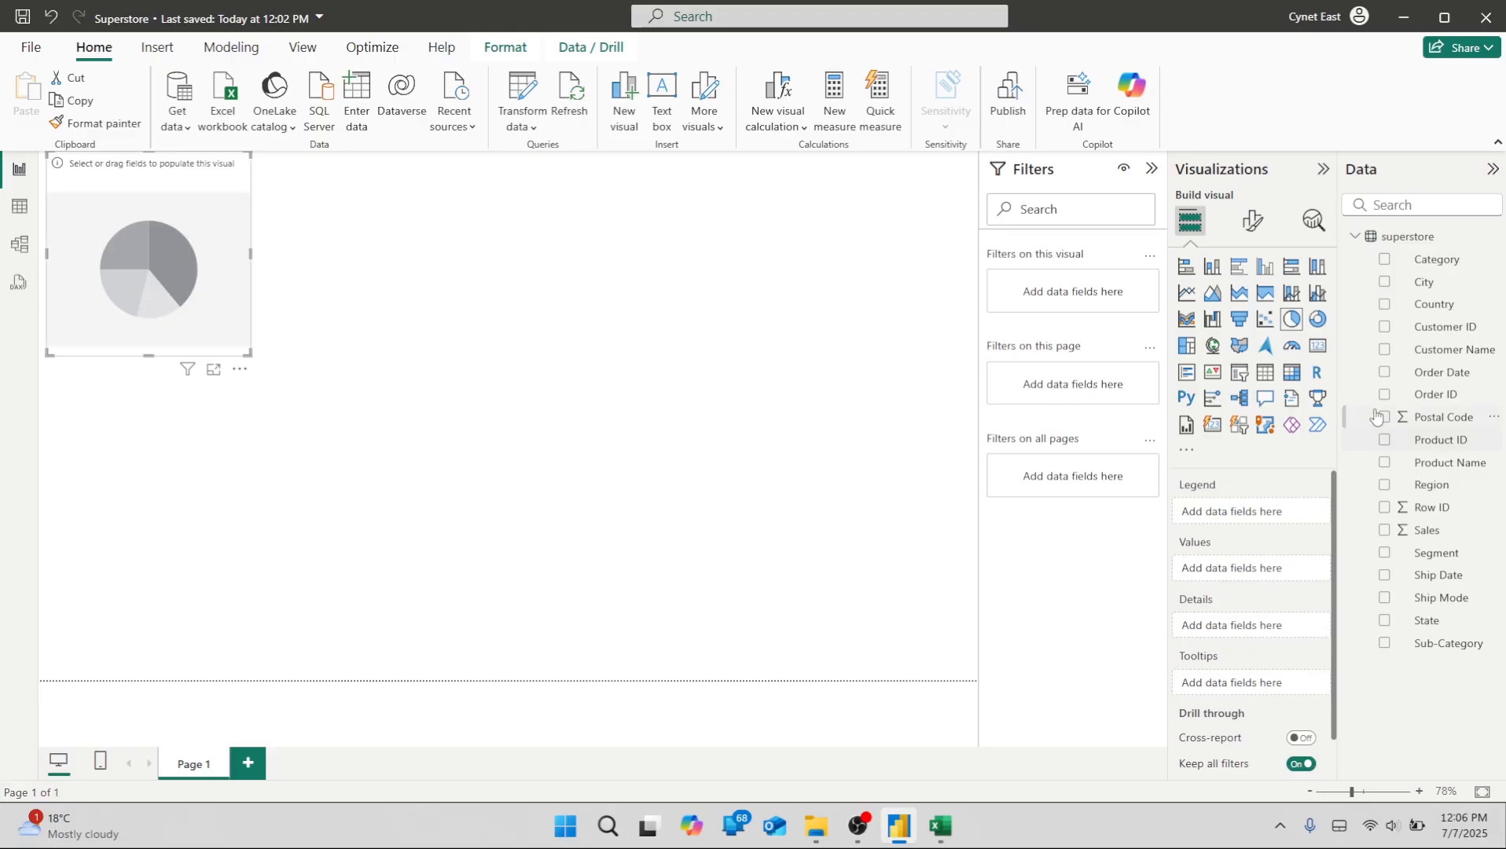
Plot Sales by Category in the empty pie chart and enlarge the visual to about half the canvas width.
{"action": "left_click", "coordinate": [1384, 271]}
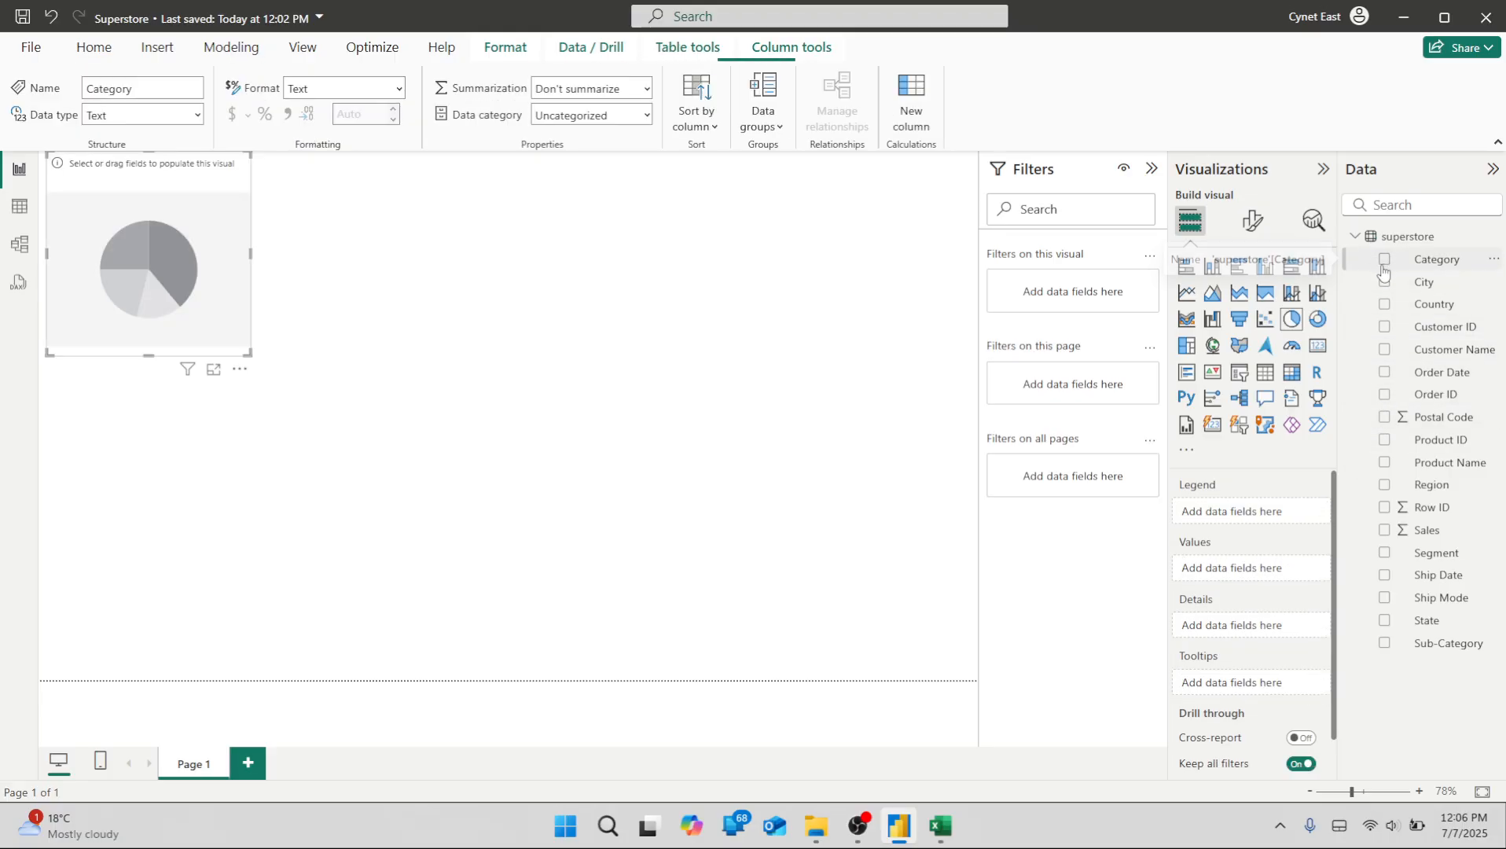
{"action": "left_click", "coordinate": [1384, 260]}
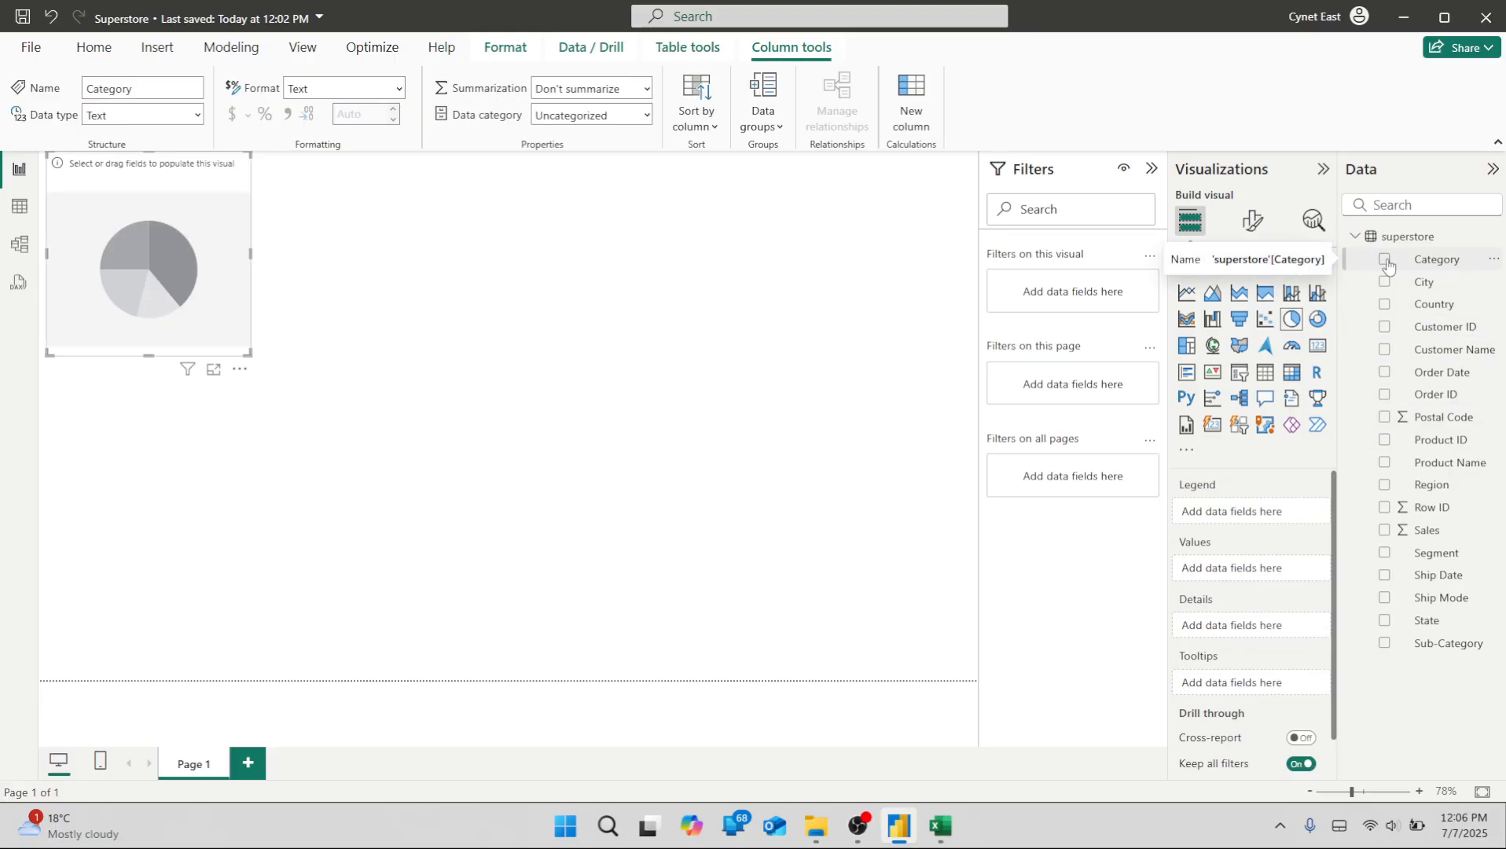
{"action": "left_click", "coordinate": [1384, 530]}
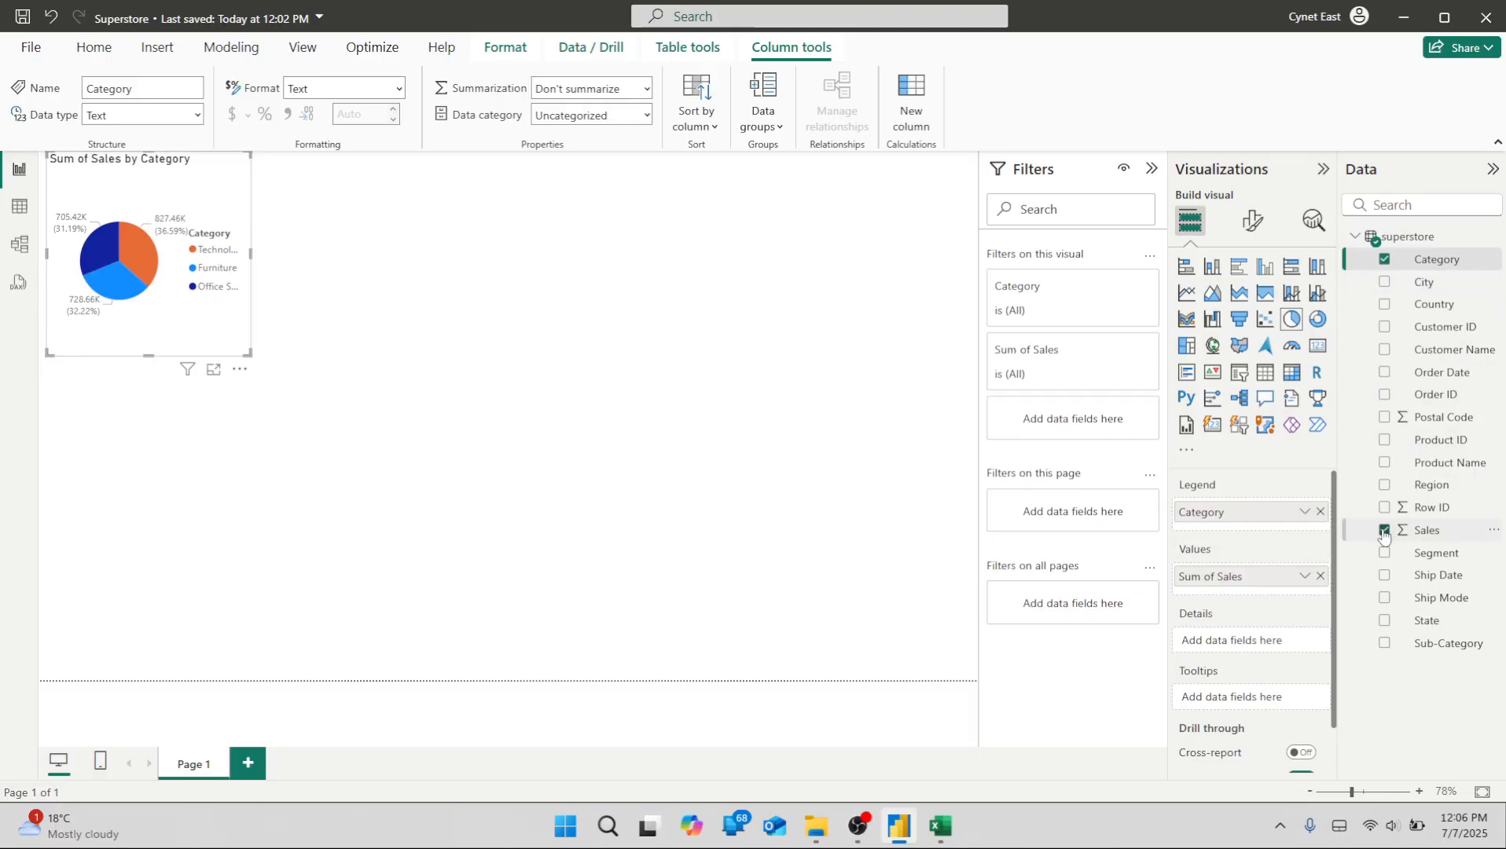
{"action": "left_click_drag", "start_coordinate": [250, 354], "coordinate": [554, 576]}
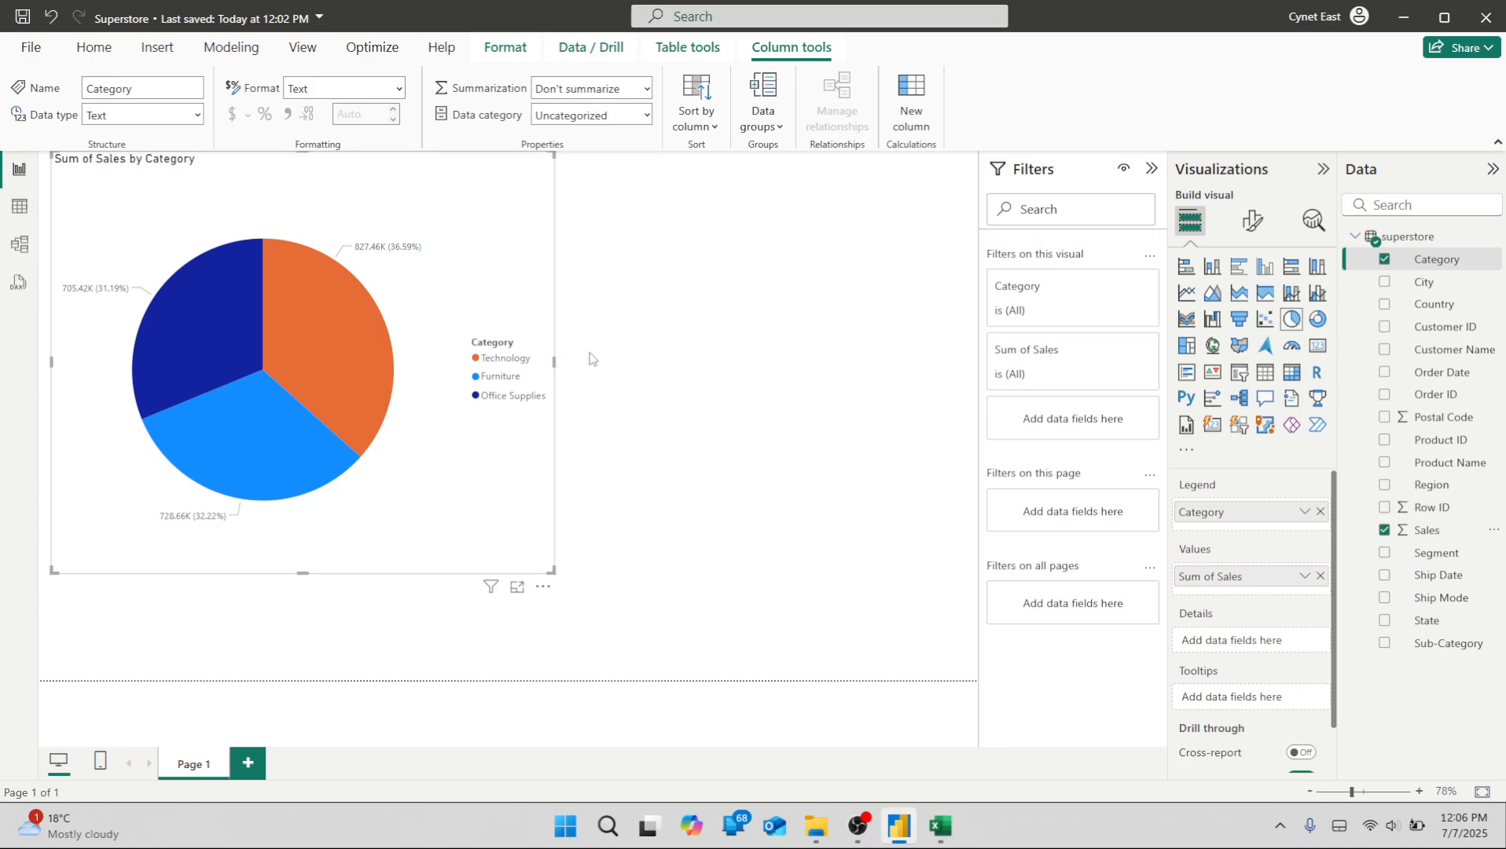
Delete the Category column from the superstore table, remove the pie chart from the page and collapse the table's field list.
{"action": "key", "text": "Delete"}
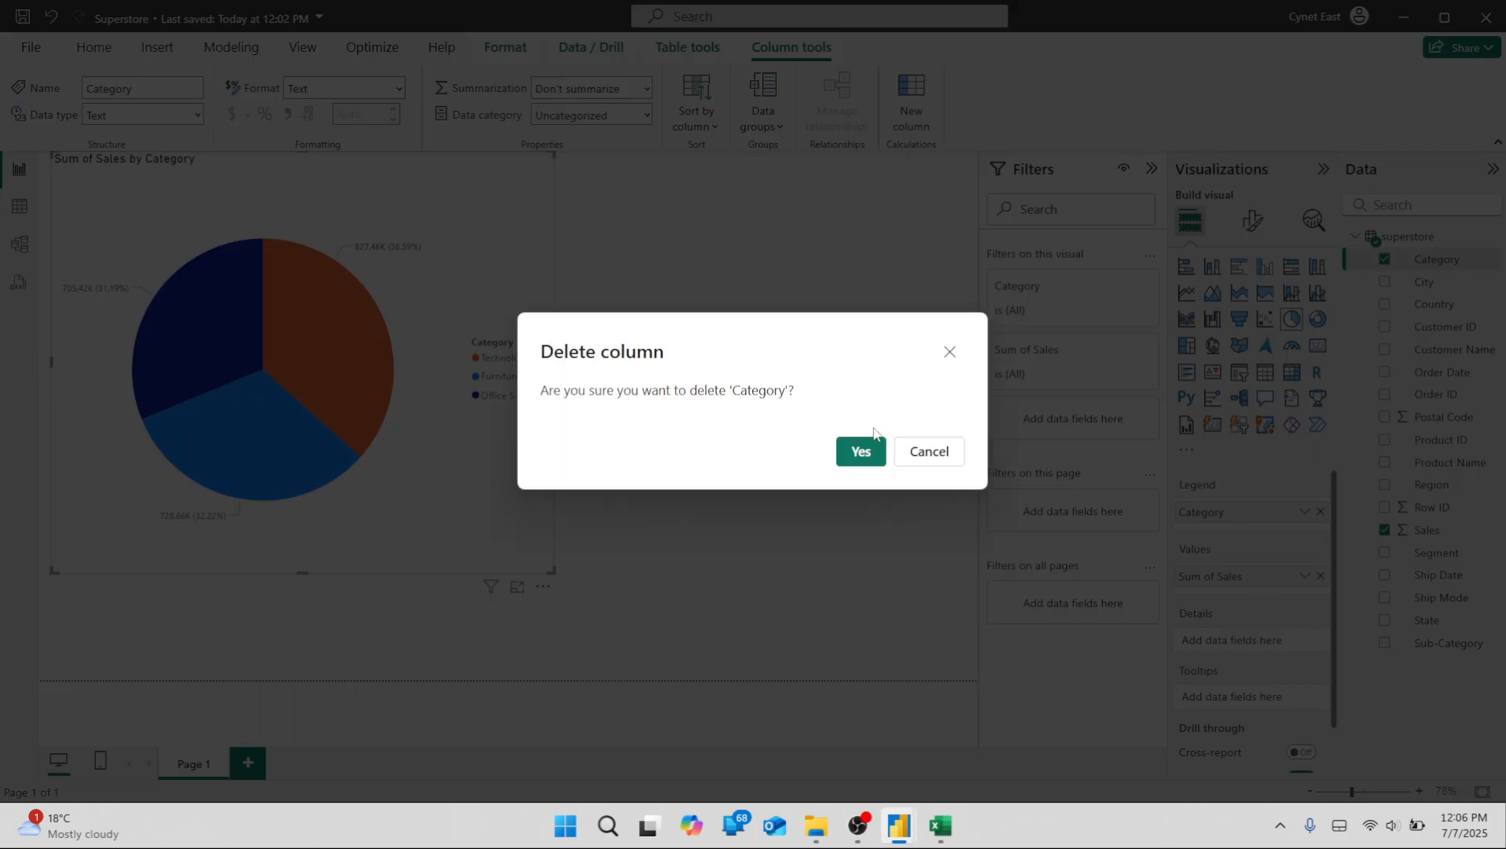
{"action": "left_click", "coordinate": [840, 451]}
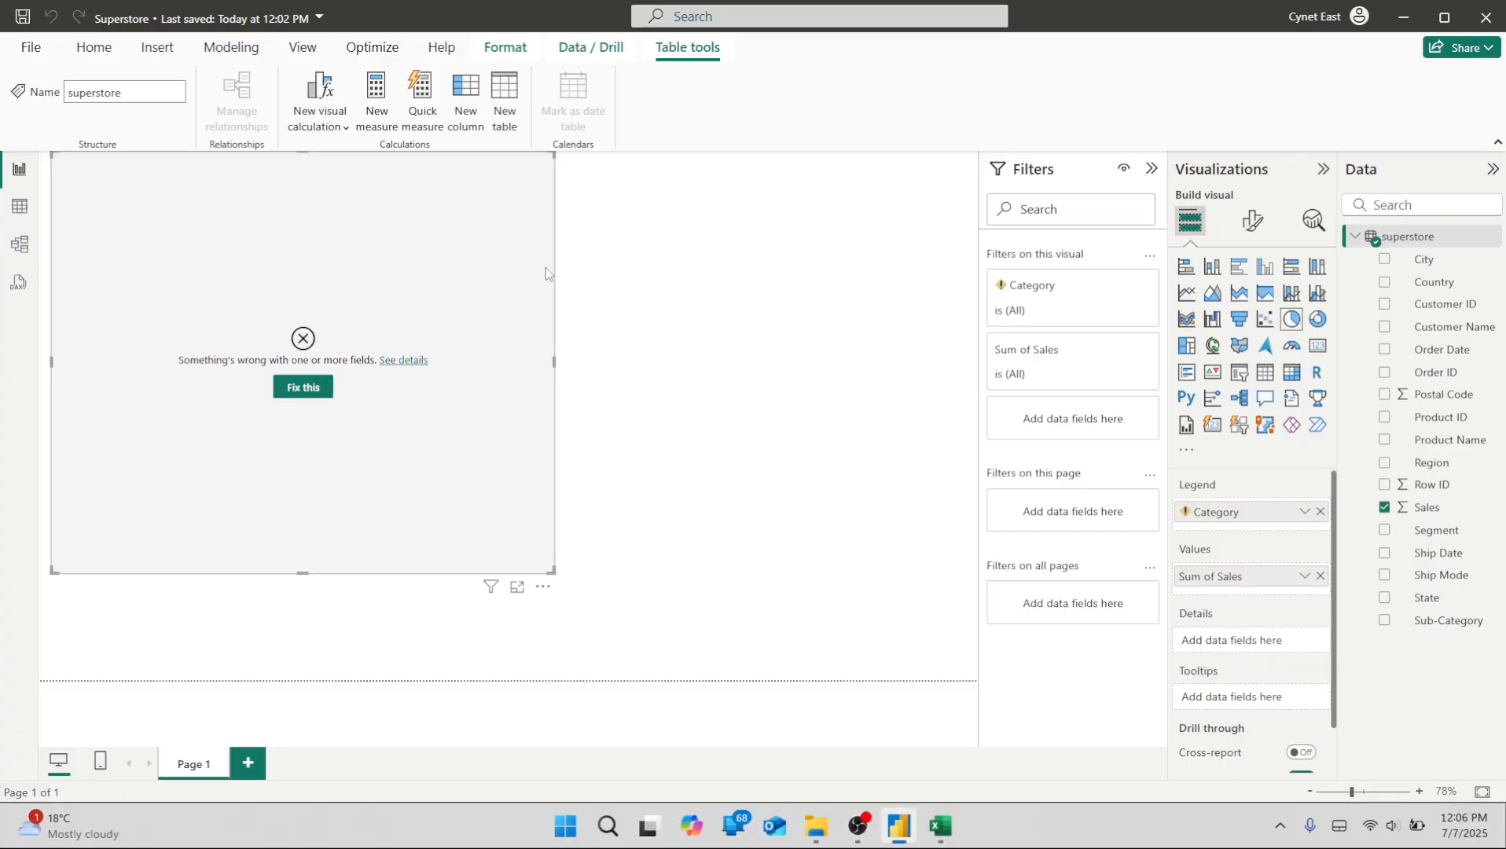
{"action": "key", "text": "Delete"}
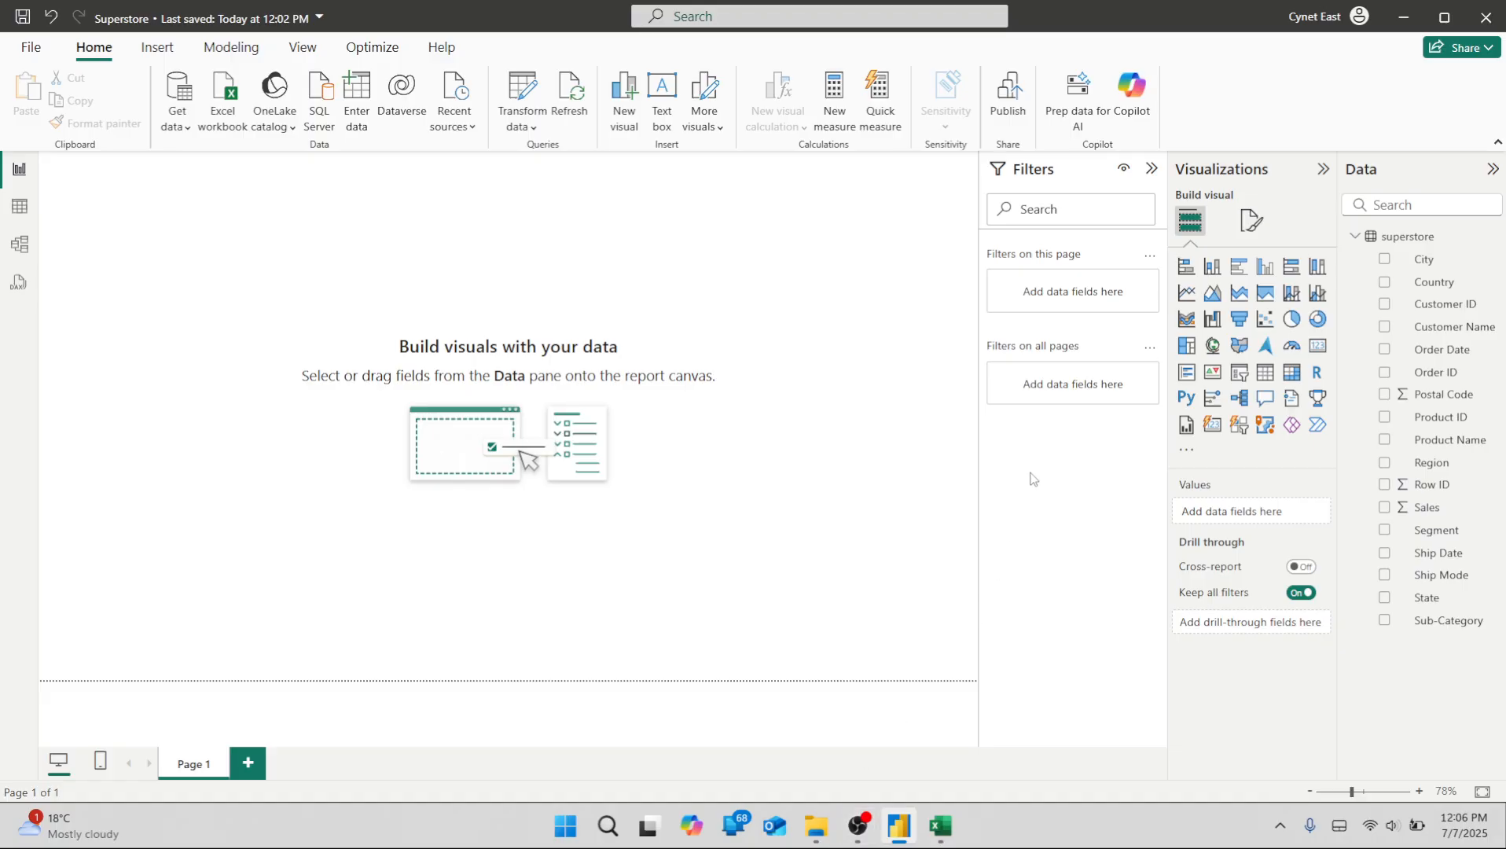
{"action": "left_click", "coordinate": [1358, 238]}
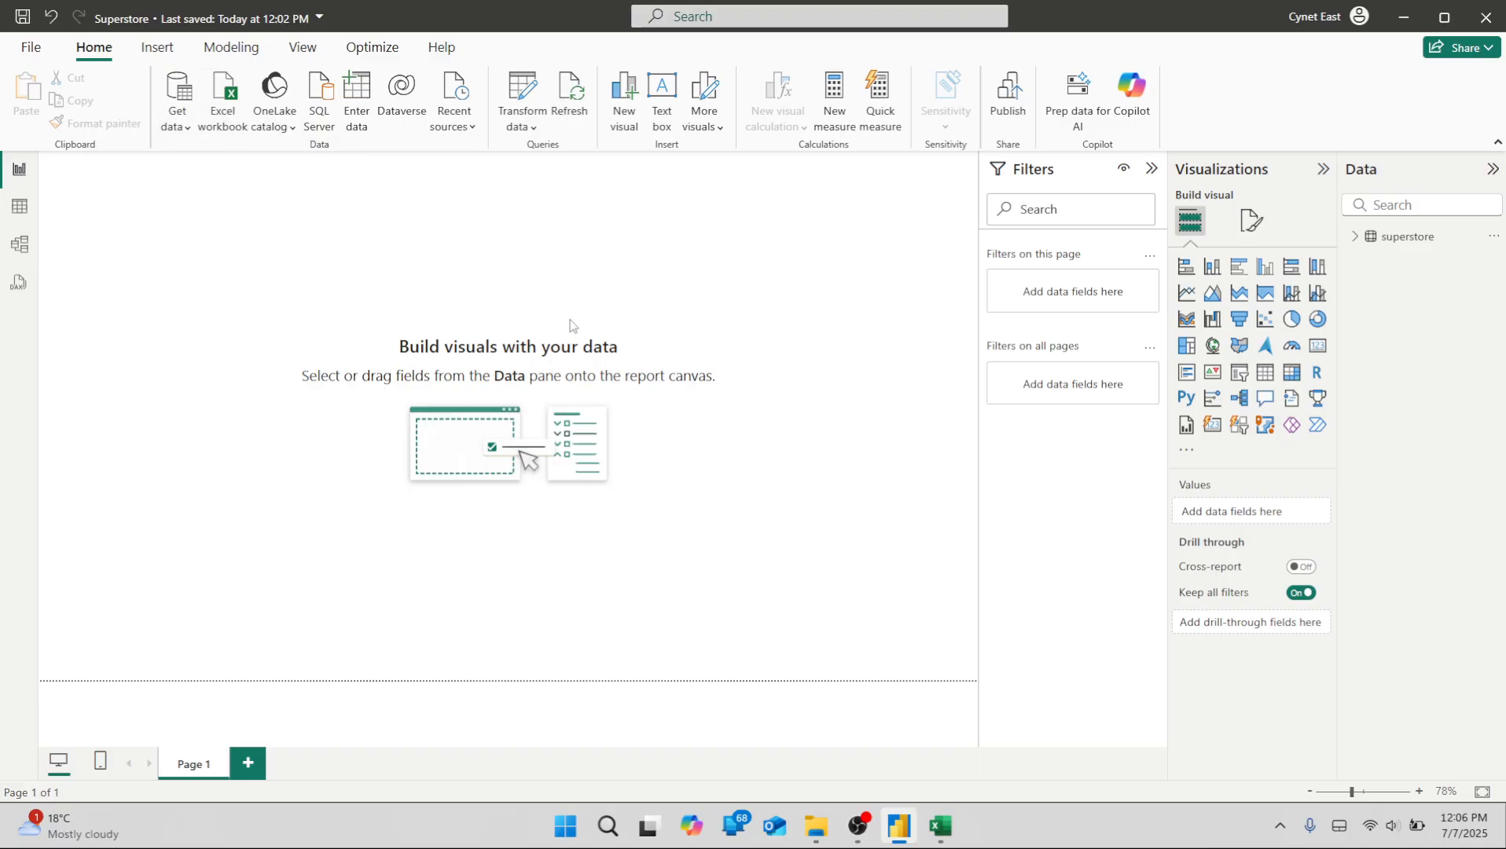
Open superstore.csv from the Excel to power BI folder to view its data, and close it without saving.
{"action": "left_click", "coordinate": [816, 825]}
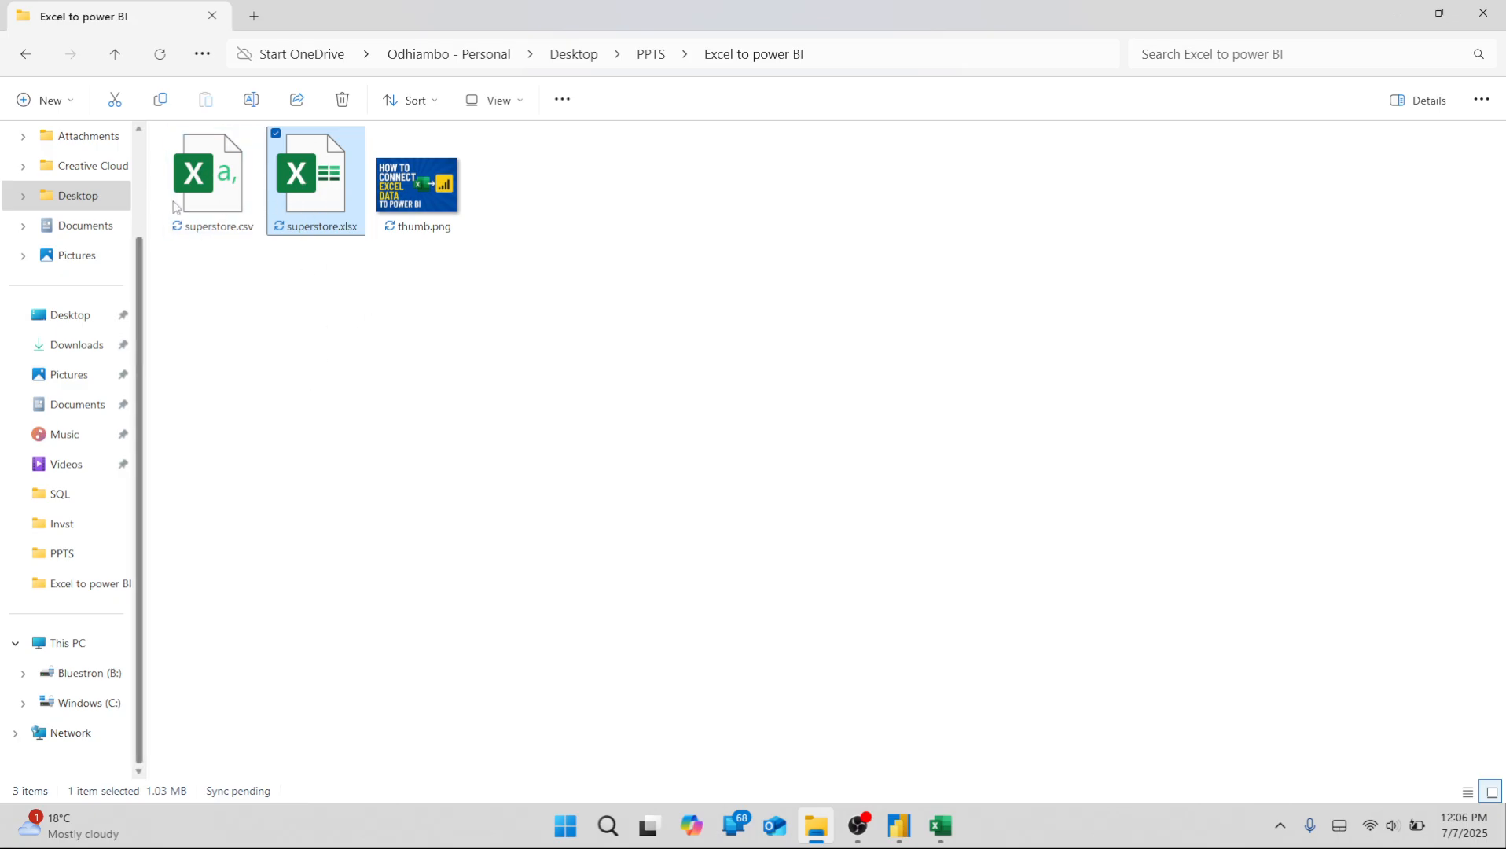
{"action": "double_click", "coordinate": [194, 219]}
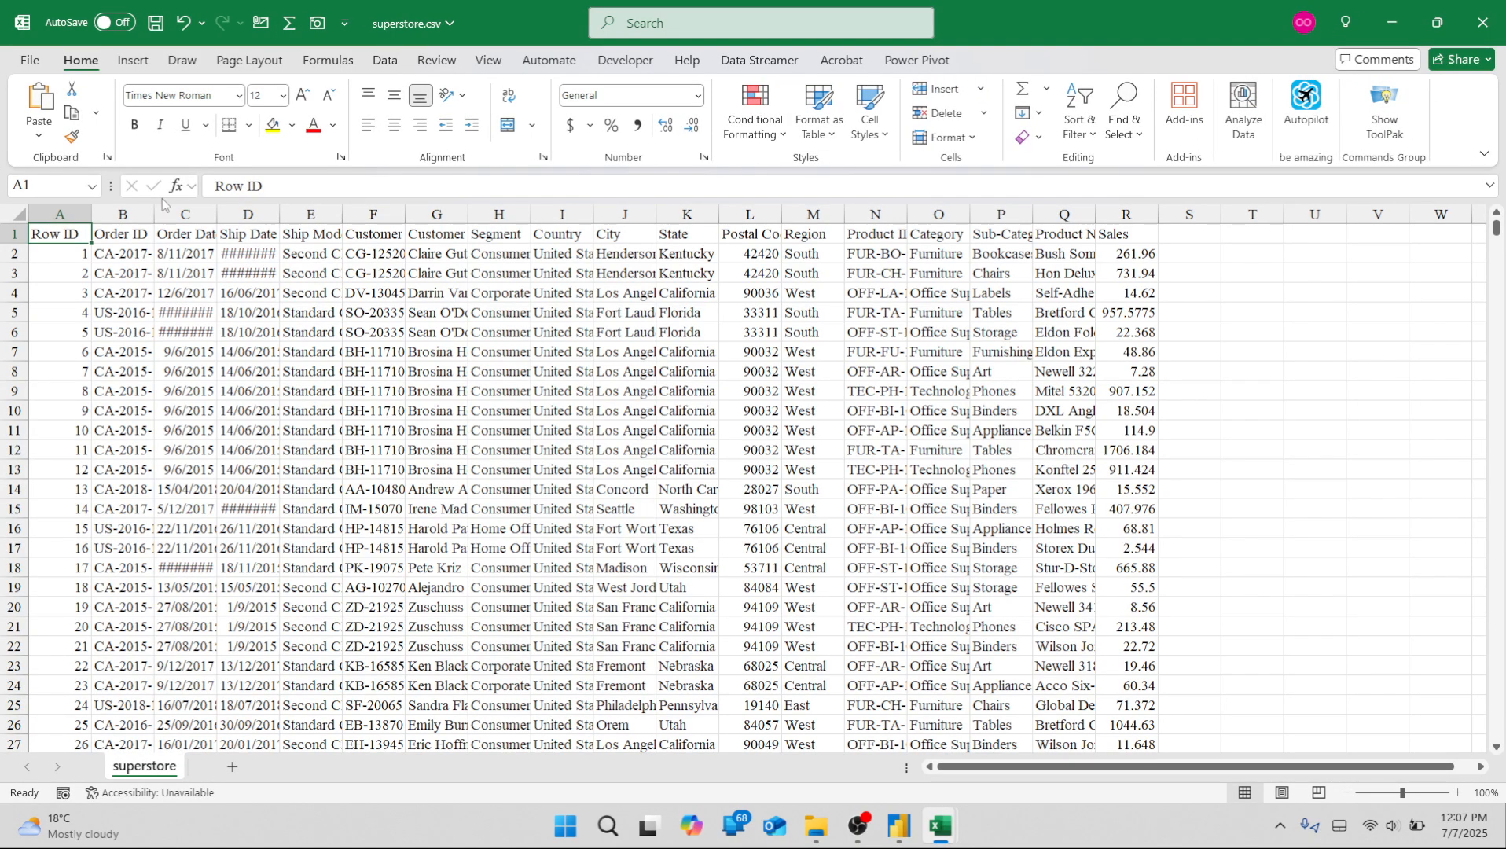
{"action": "left_click", "coordinate": [1485, 22]}
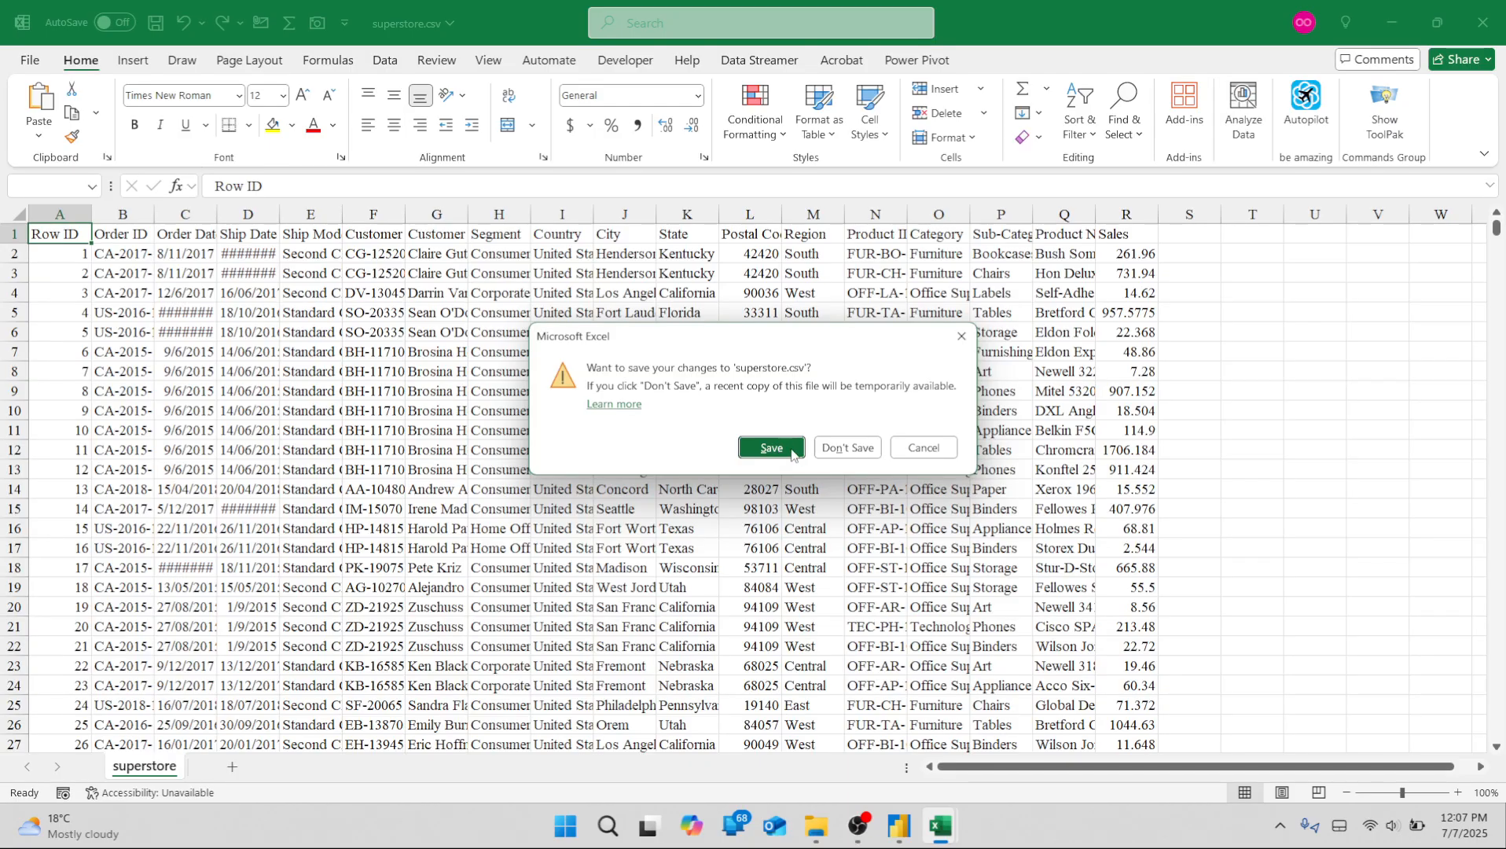
{"action": "left_click", "coordinate": [838, 446]}
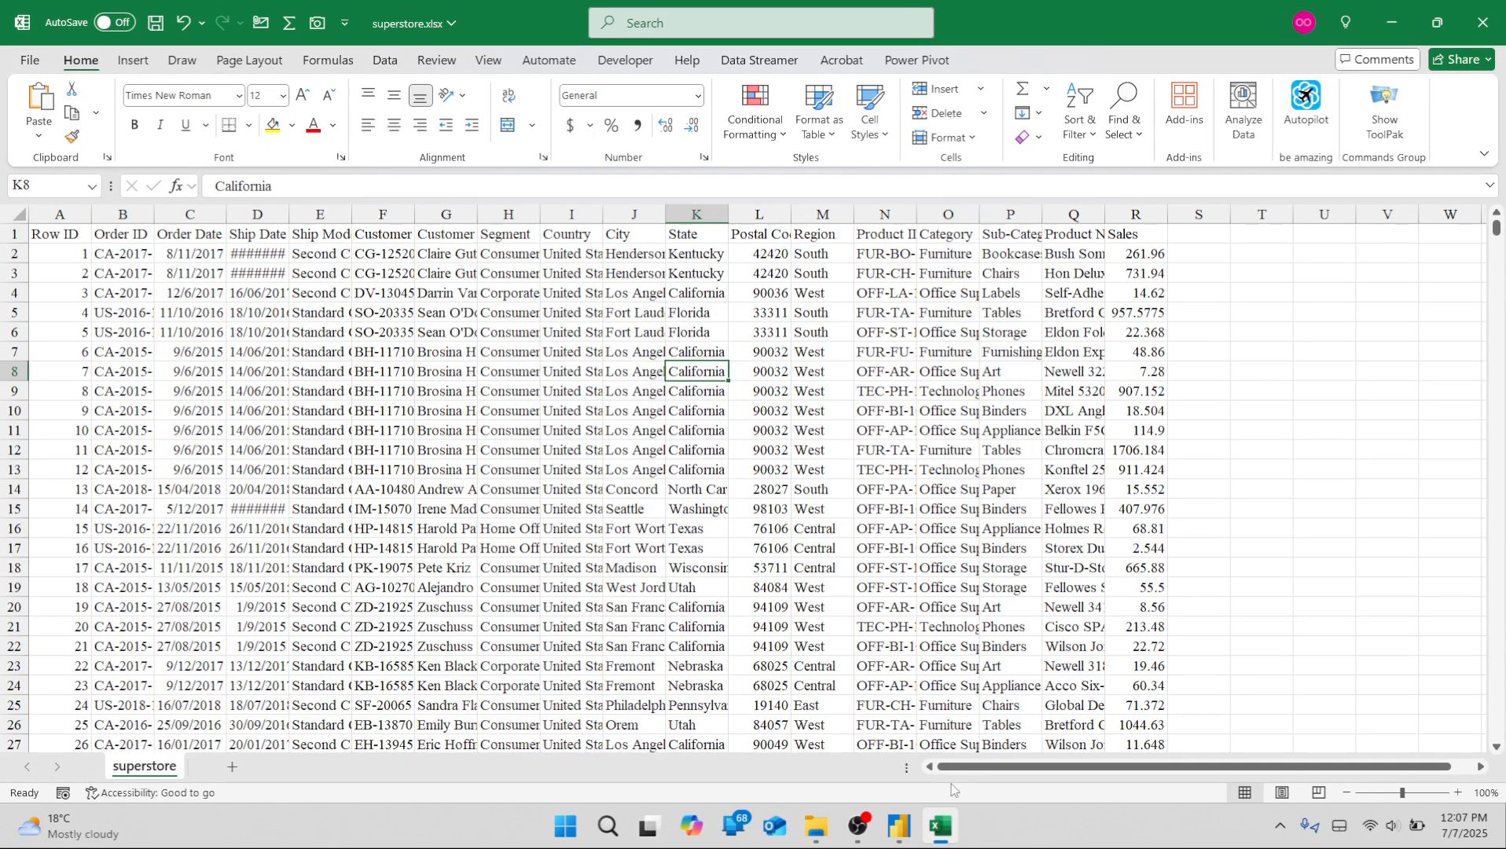
Return to Power BI Desktop and open superstore.csv from the Excel to power BI folder as a Text/CSV data source.
{"action": "left_click", "coordinate": [900, 825]}
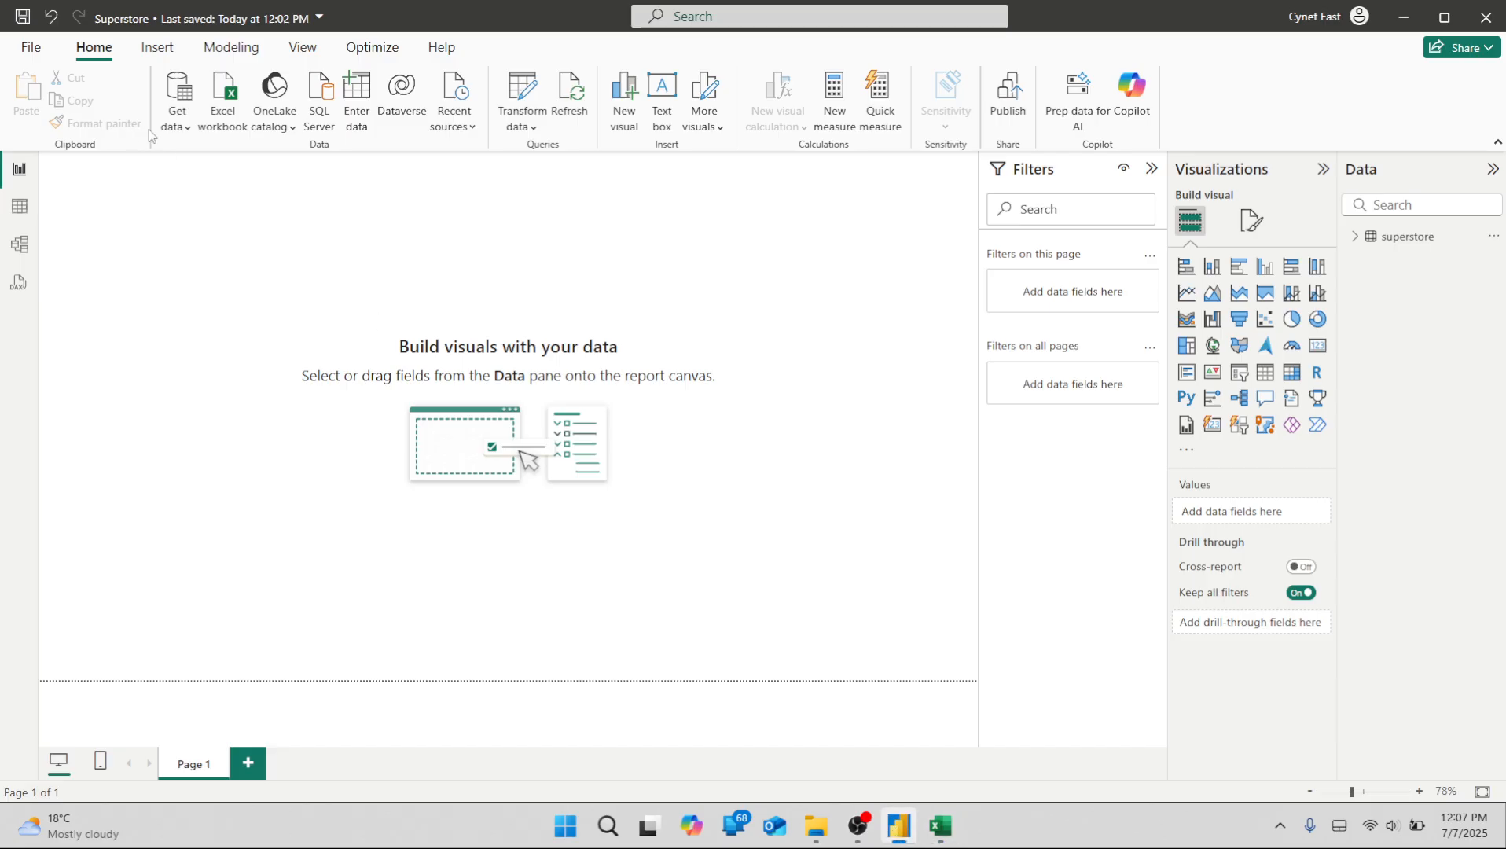
{"action": "left_click", "coordinate": [184, 129]}
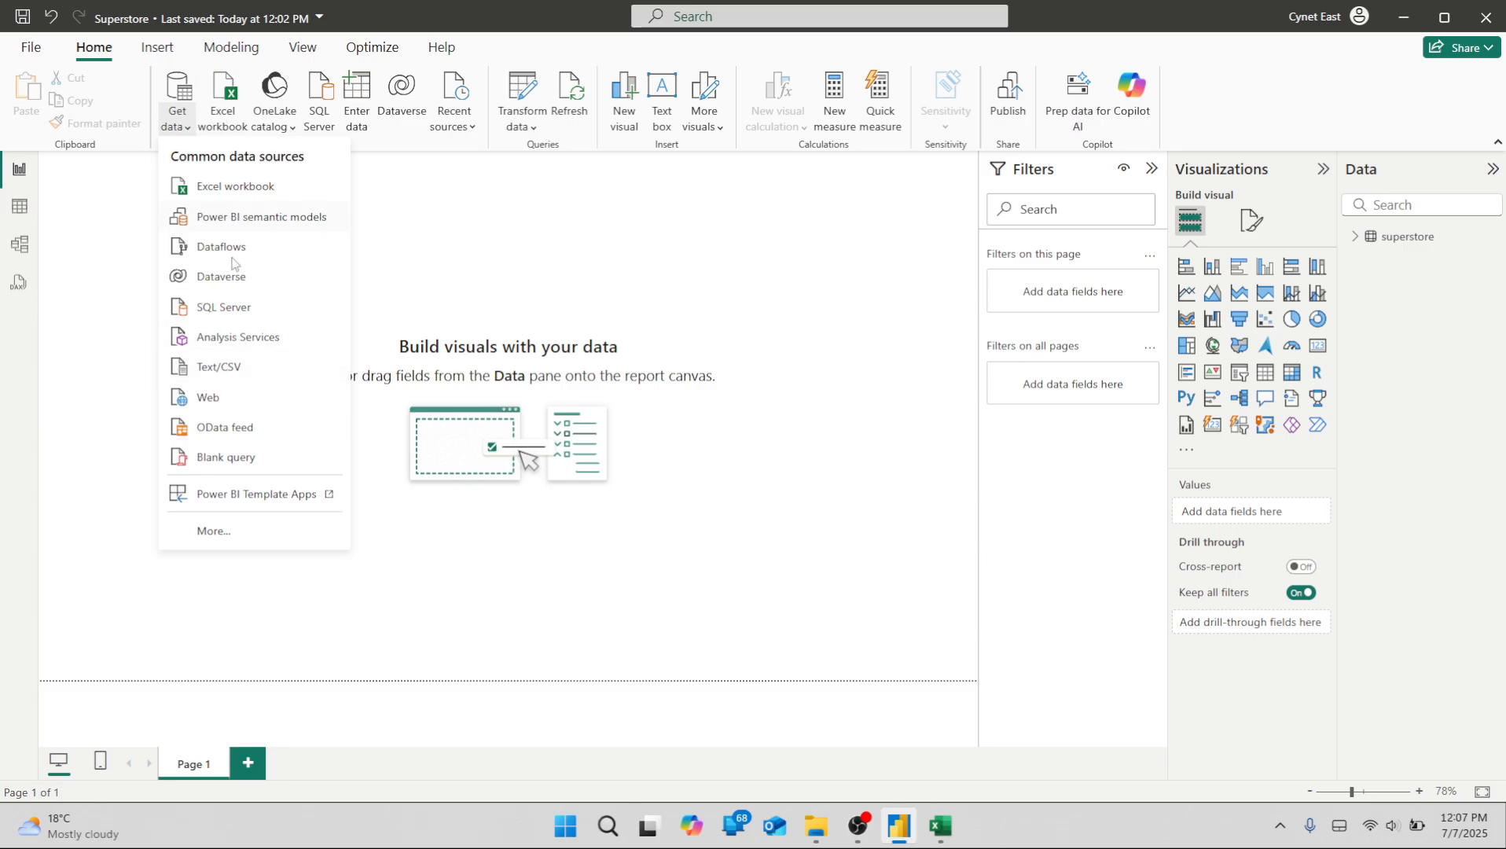
{"action": "left_click", "coordinate": [217, 369]}
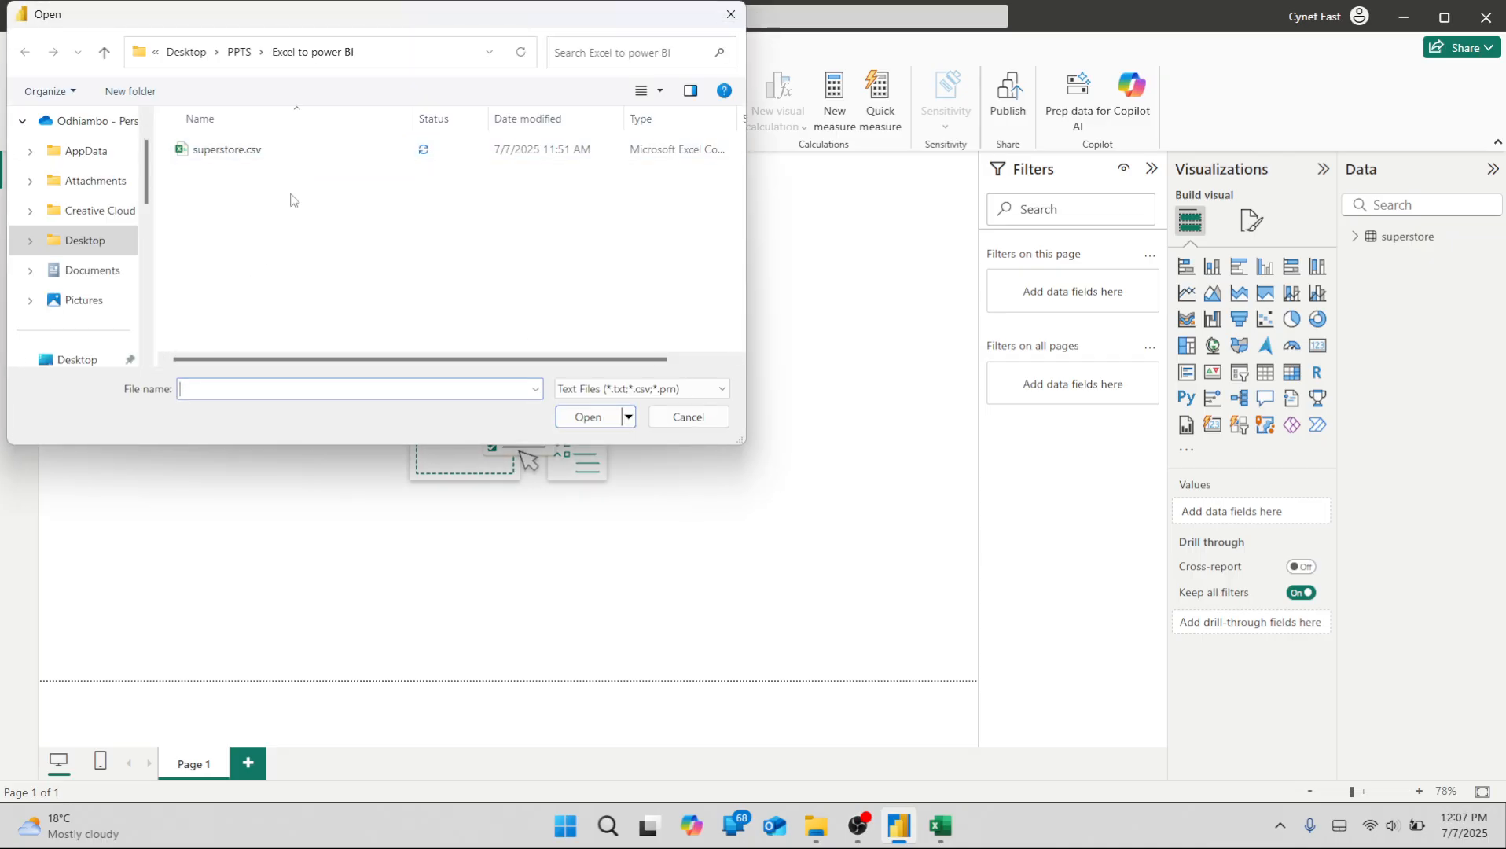
{"action": "left_click", "coordinate": [237, 164]}
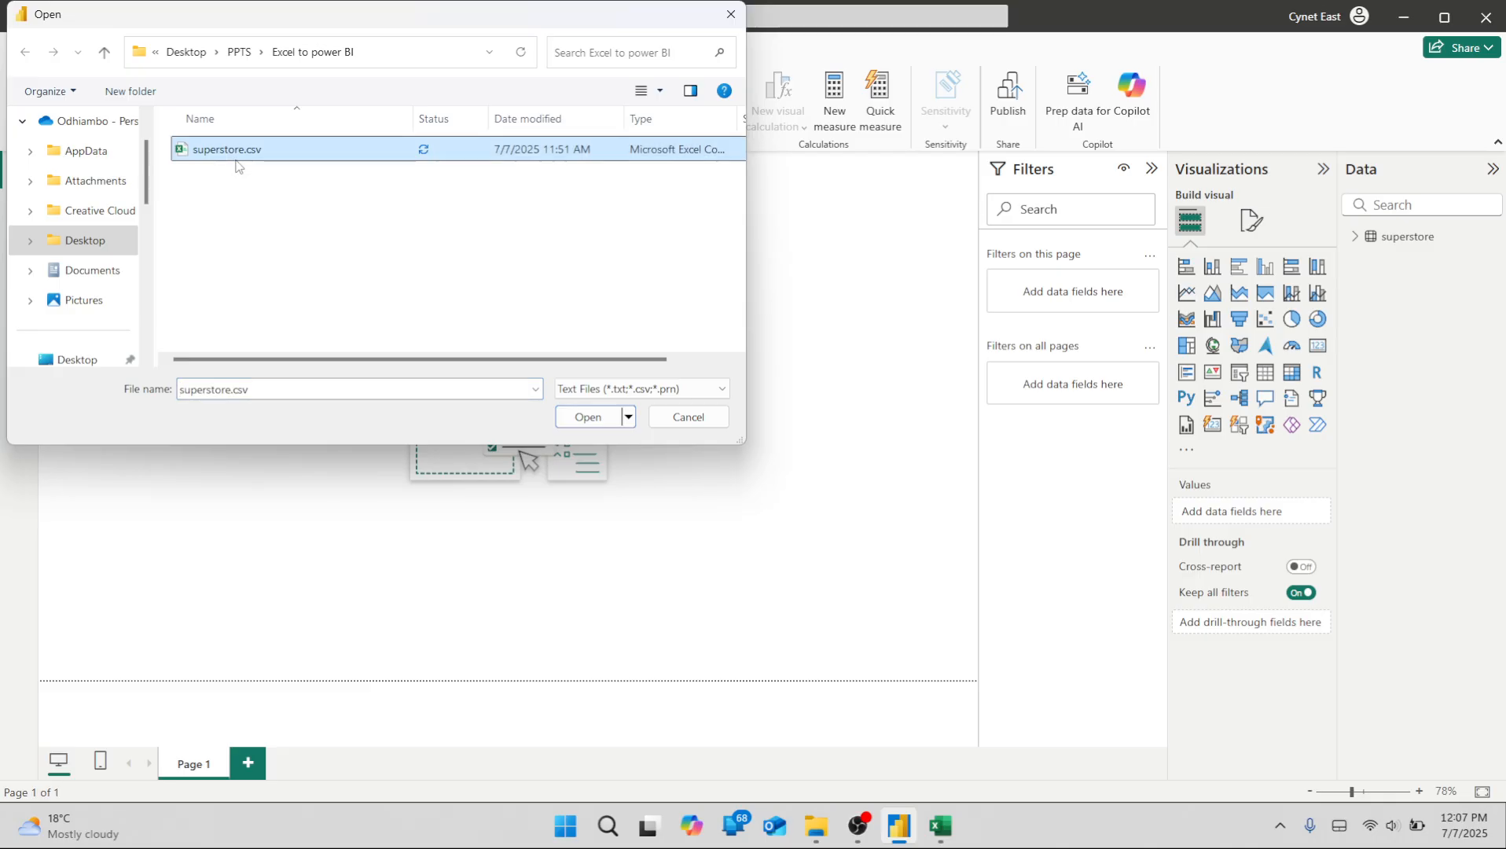
{"action": "left_click", "coordinate": [588, 417]}
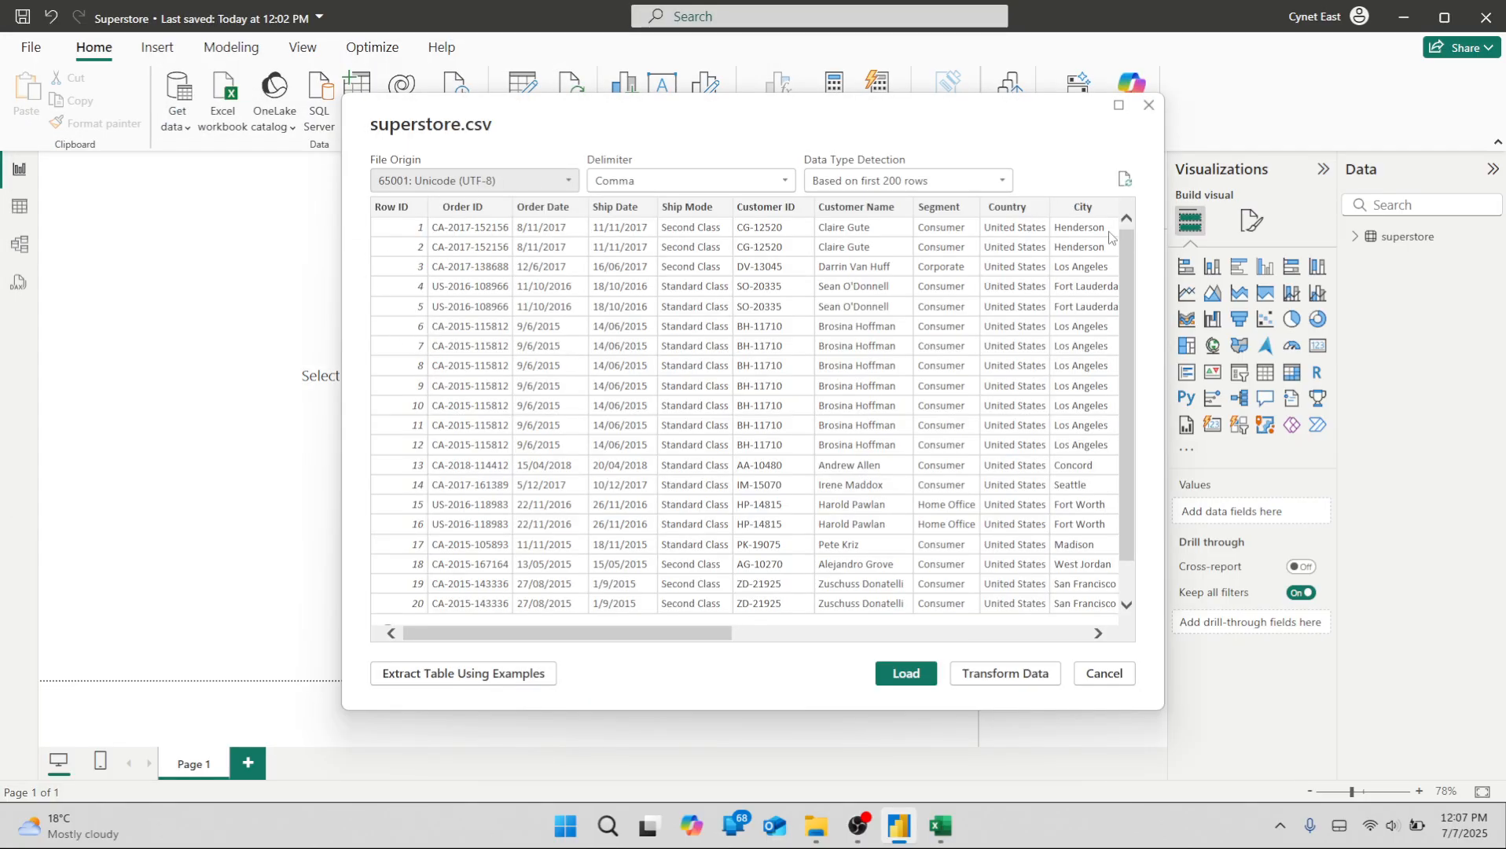
Examine the superstore.csv import preview along with the available file origin and delimiter options.
{"action": "scroll", "coordinate": [1122, 254], "scroll_direction": "down", "scroll_amount": 1}
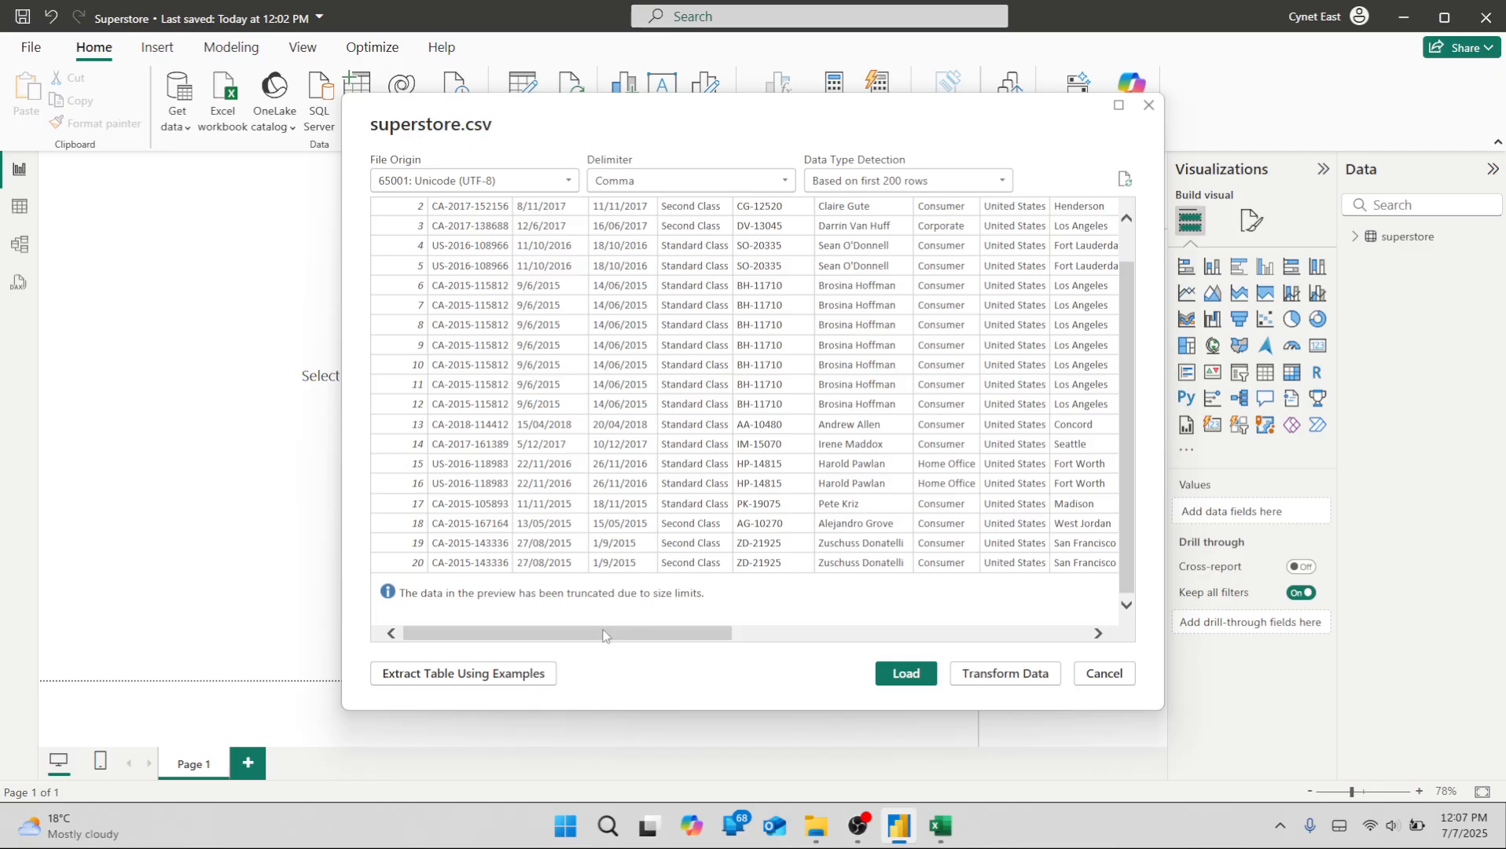
{"action": "mouse_move", "coordinate": [598, 635]}
{"action": "left_mouse_down"}
{"action": "mouse_move", "coordinate": [1021, 619]}
{"action": "mouse_move", "coordinate": [994, 647]}
{"action": "mouse_move", "coordinate": [582, 621]}
{"action": "left_mouse_up"}
{"action": "left_click", "coordinate": [481, 180]}
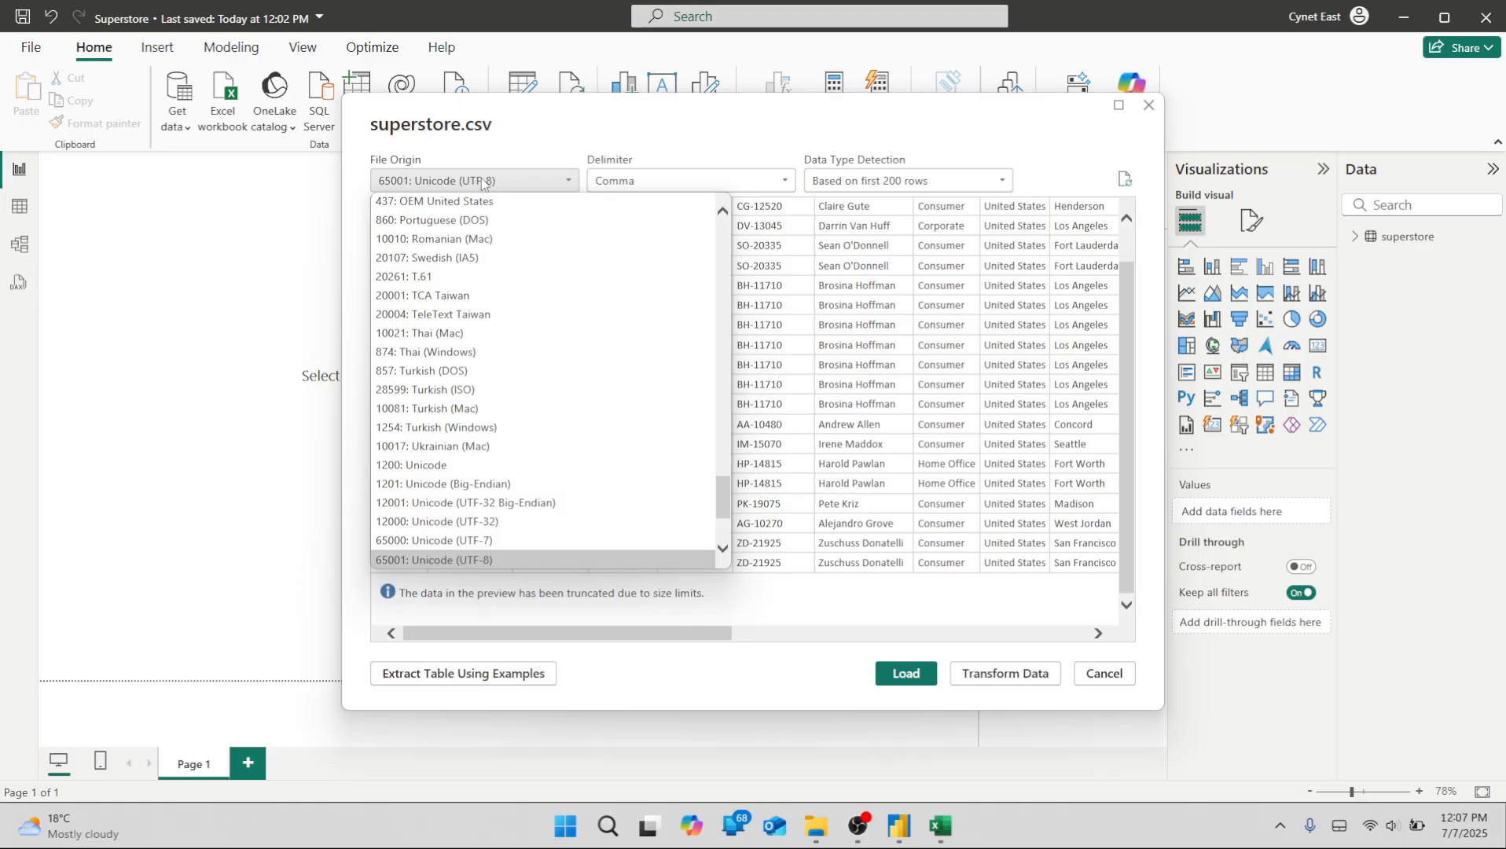
{"action": "left_click", "coordinate": [481, 180]}
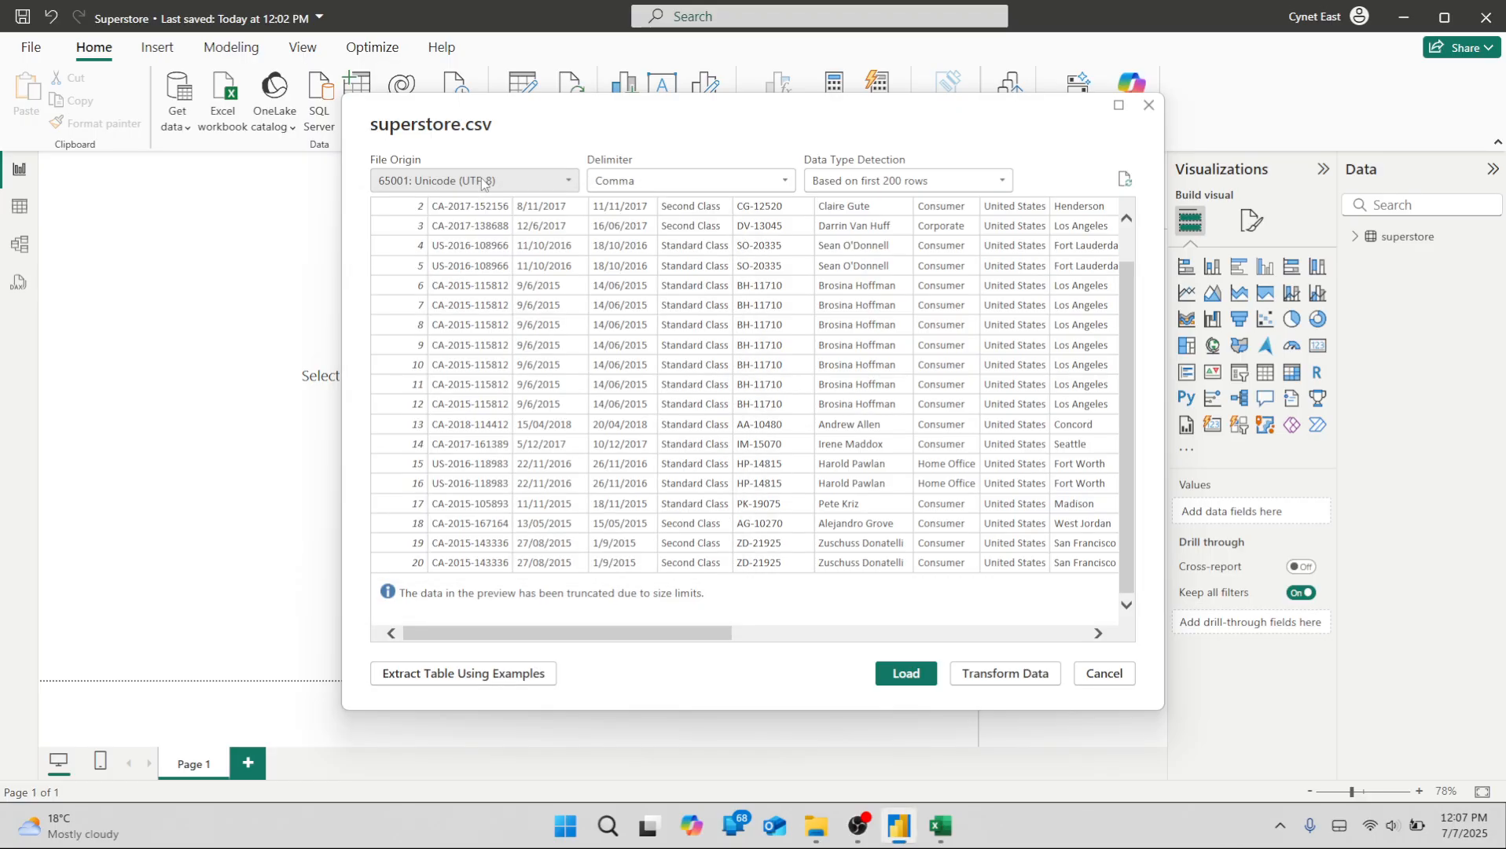
{"action": "left_click", "coordinate": [643, 182]}
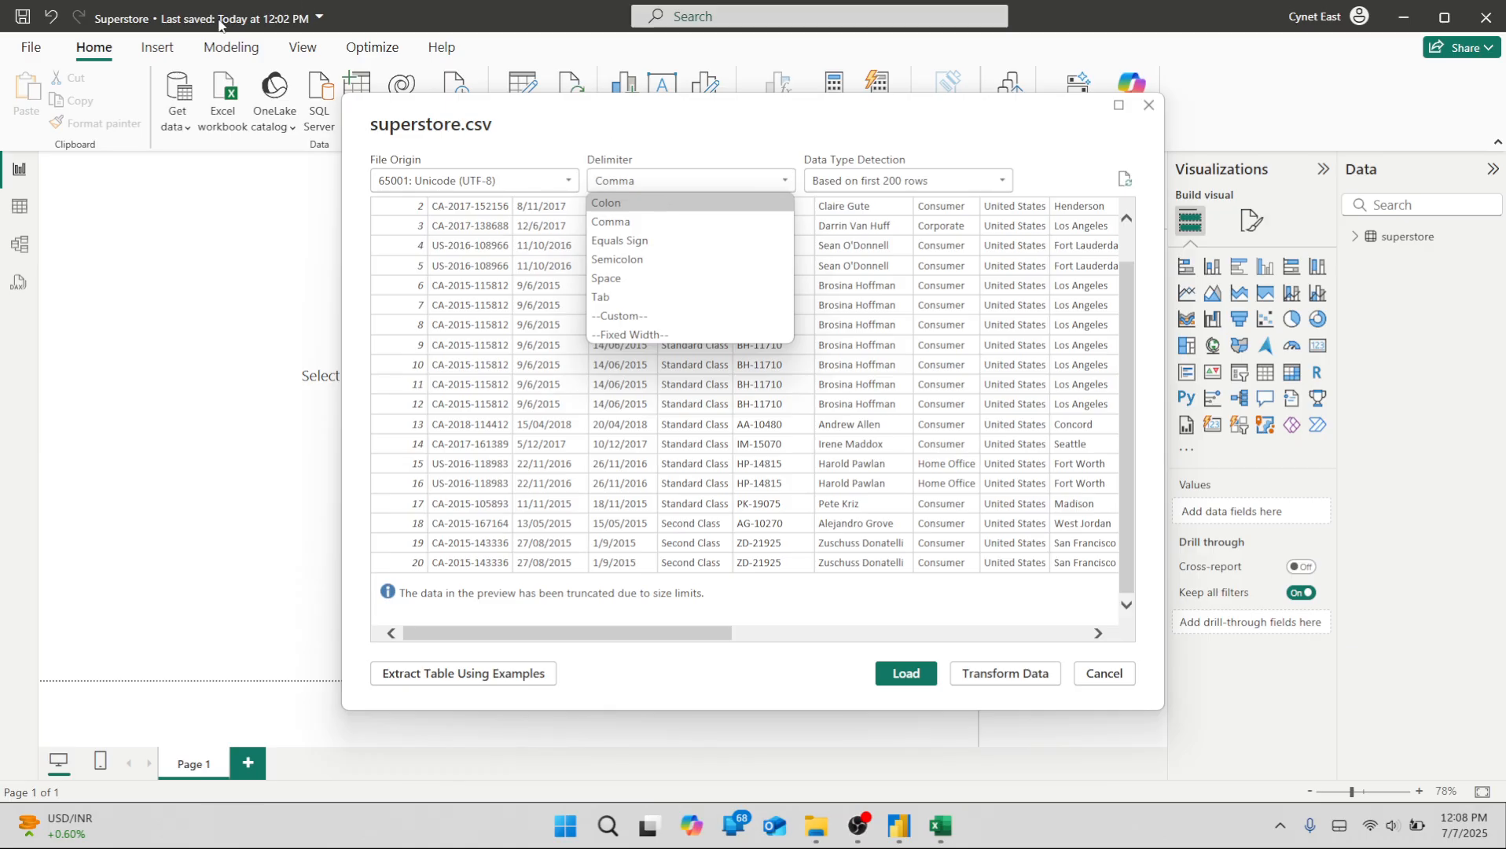
{"action": "left_click", "coordinate": [783, 412]}
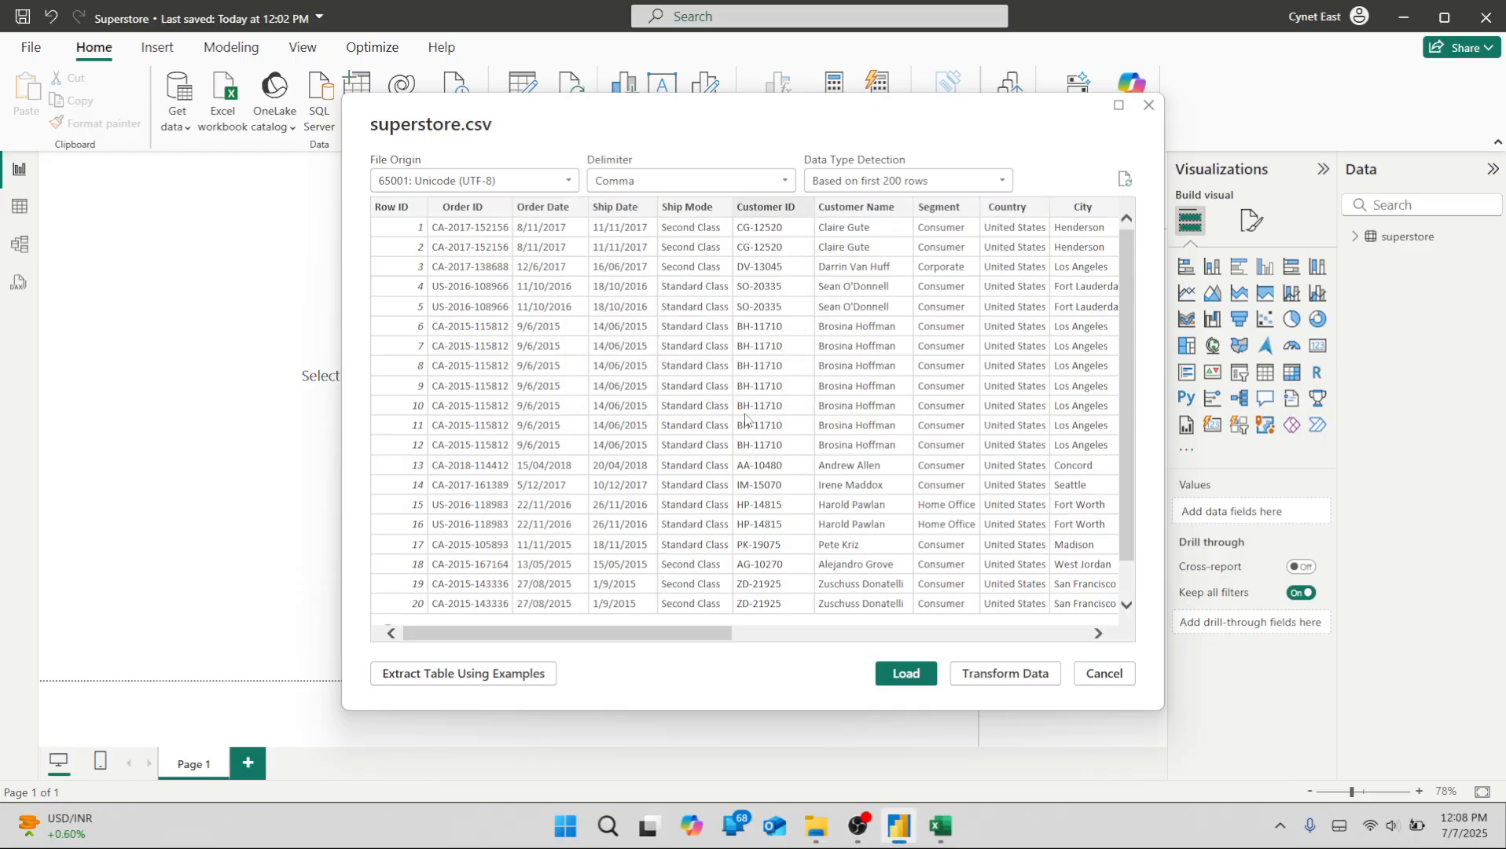
Switch to File Explorer and try to rename superstore.xlsx as superstore.zip, then cancel the rename.
{"action": "key", "text": "alt+Tab"}
{"action": "key", "text": "alt+Tab"}
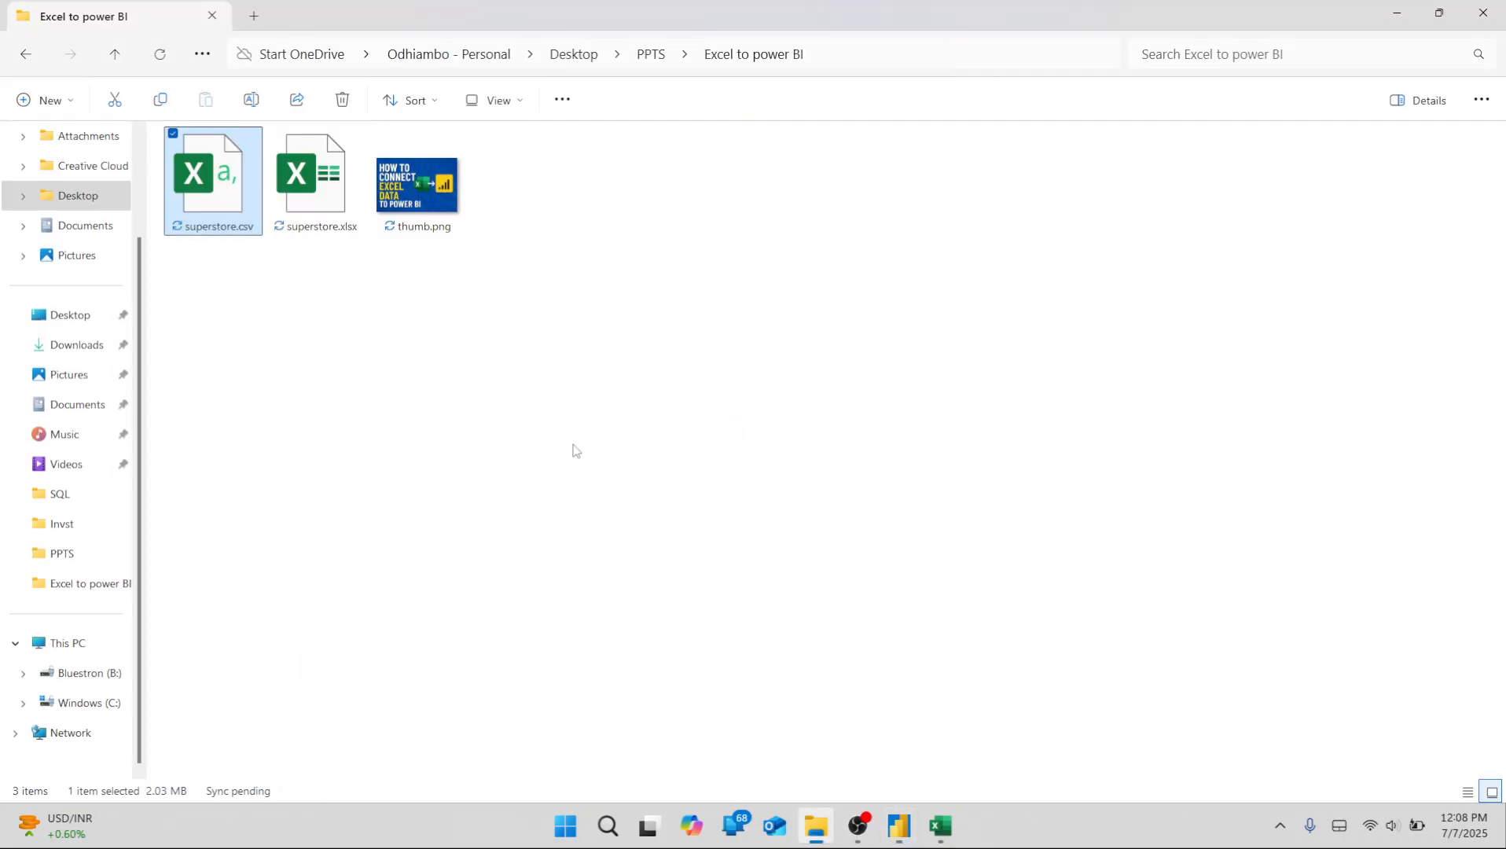
{"action": "right_click", "coordinate": [332, 200]}
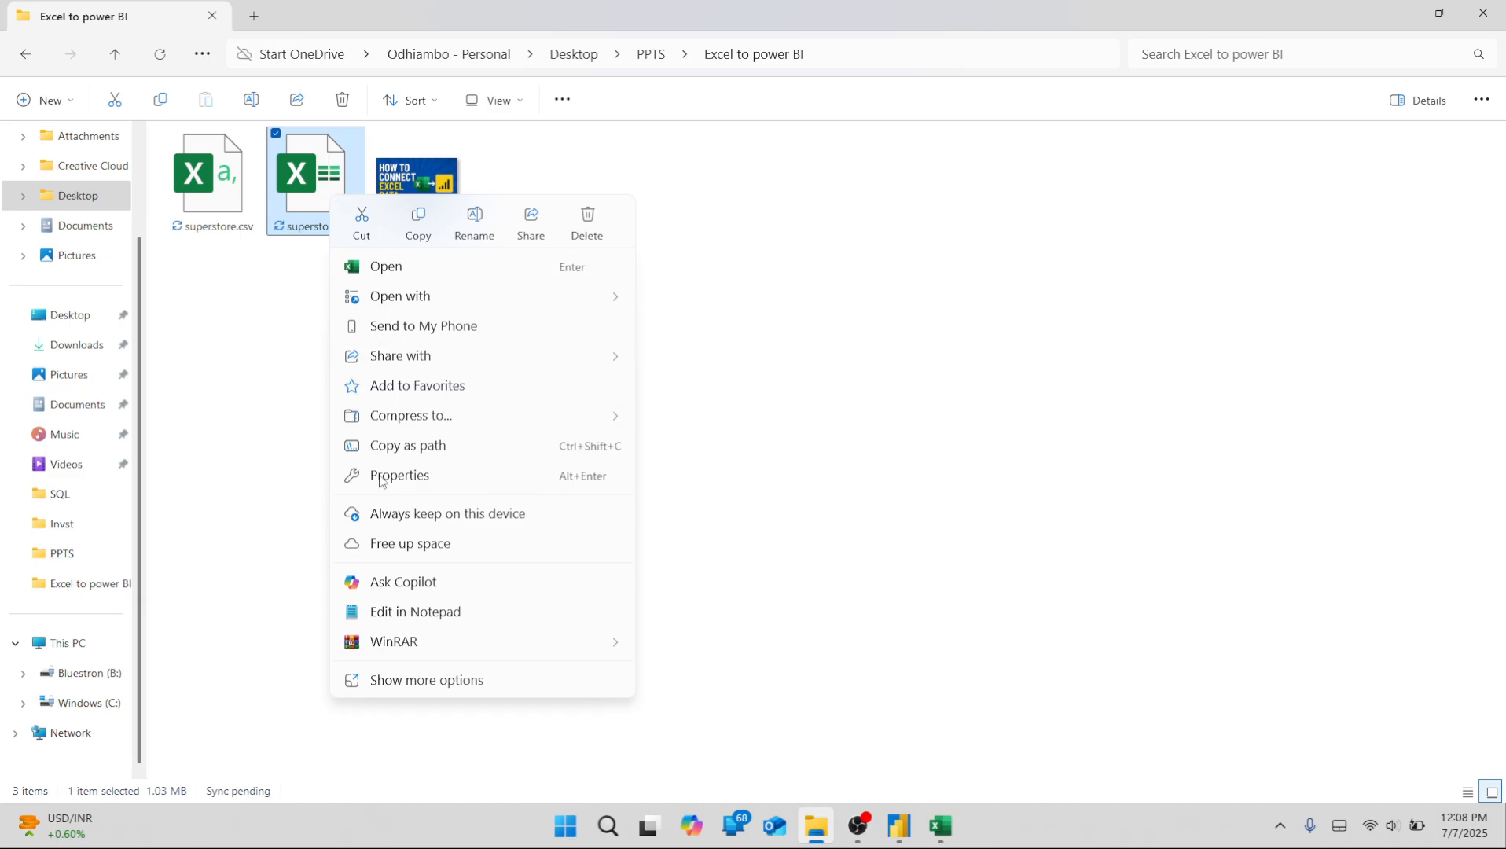
{"action": "left_click", "coordinate": [312, 379]}
{"action": "left_click", "coordinate": [333, 230]}
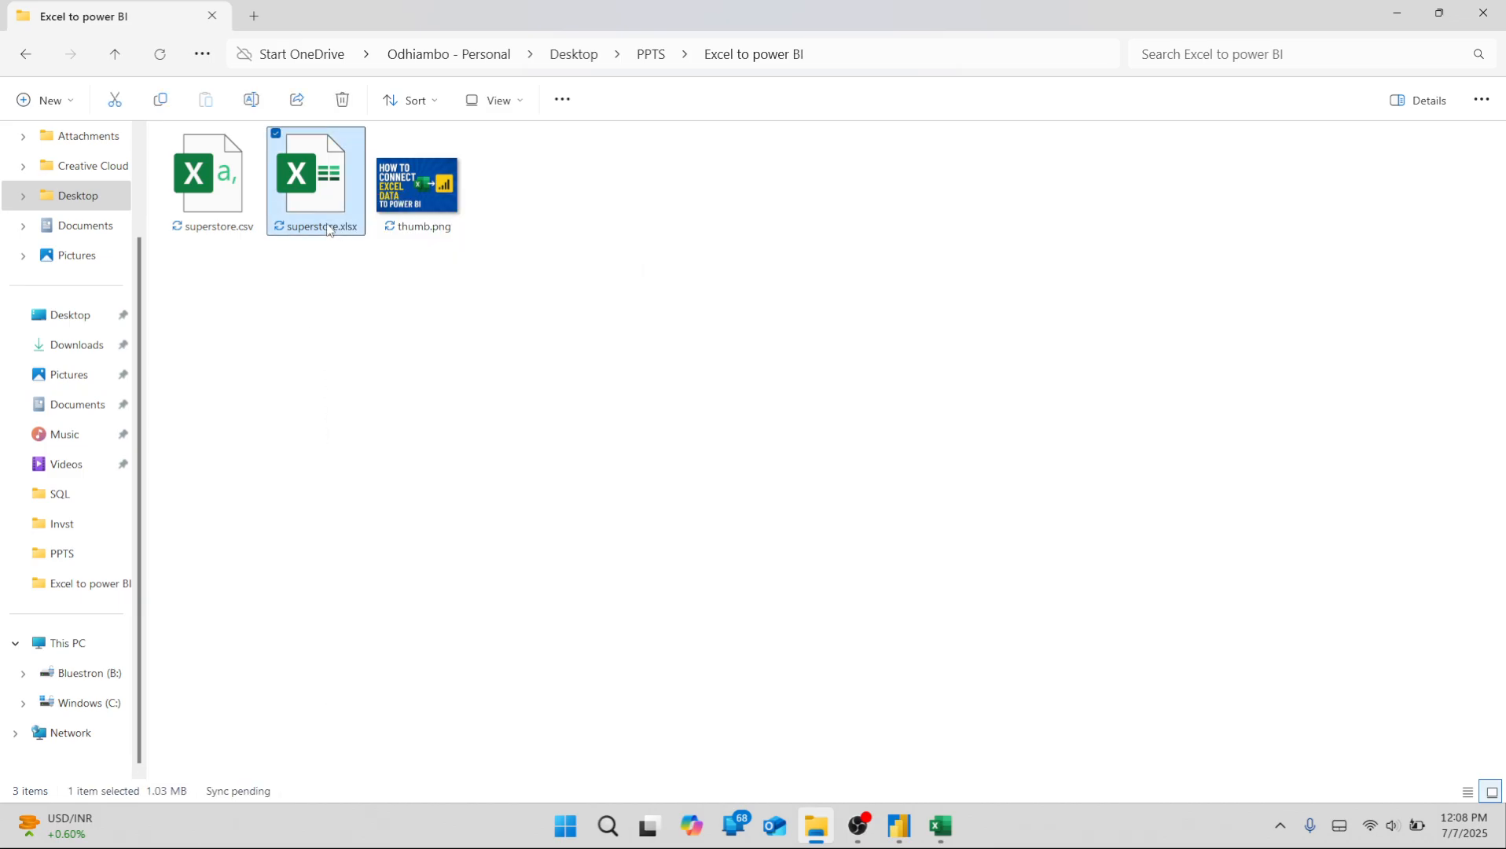
{"action": "left_click", "coordinate": [329, 229]}
{"action": "left_click", "coordinate": [349, 224]}
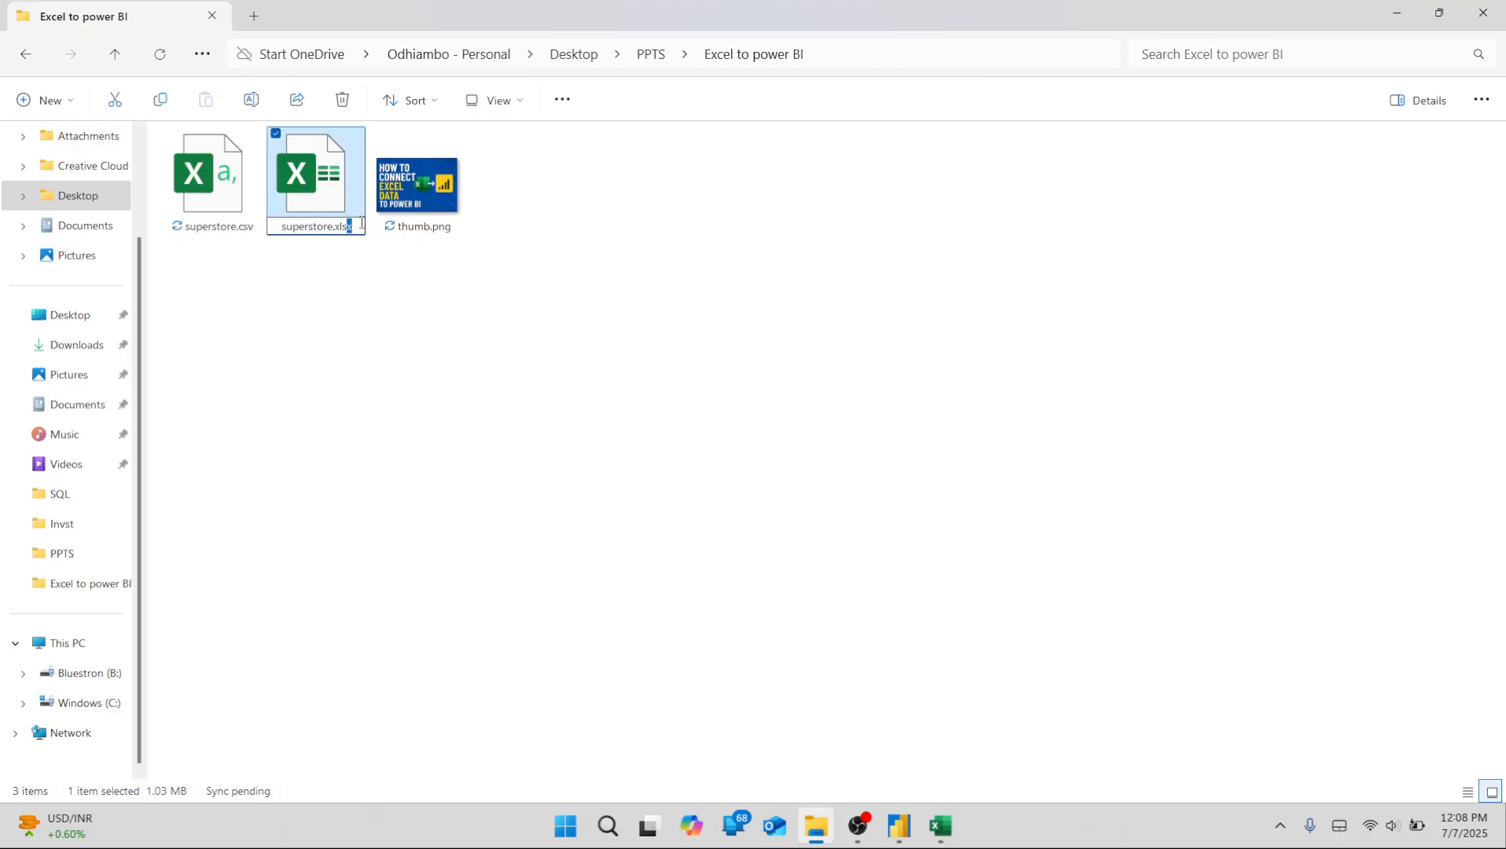
{"action": "key", "text": "BackSpace"}
{"action": "key", "text": "BackSpace"}
{"action": "key", "text": "BackSpace"}
{"action": "key", "text": "BackSpace"}
{"action": "type", "text": "zip"}
{"action": "key", "text": "Return"}
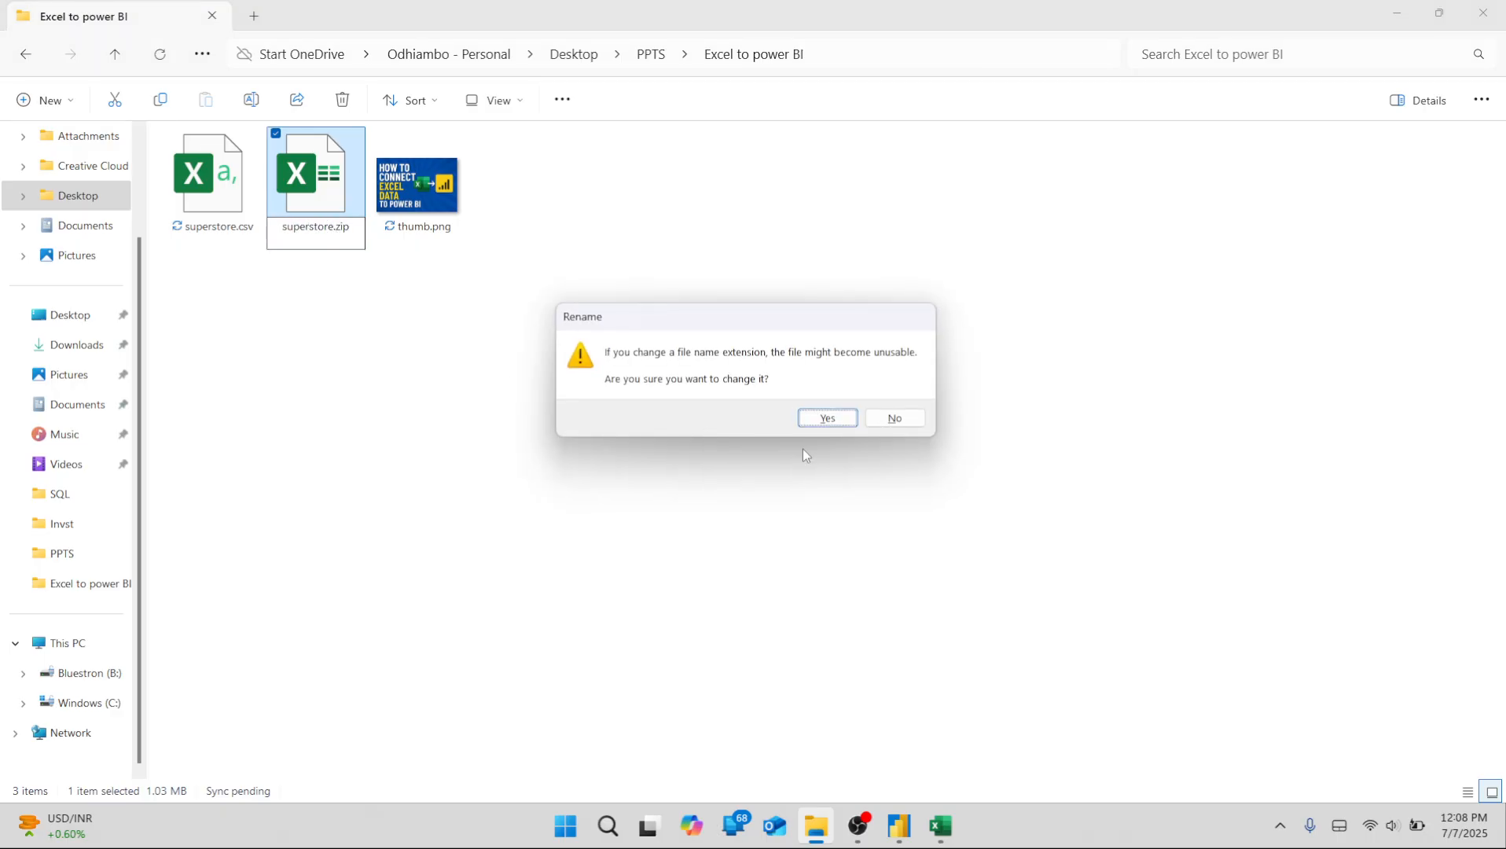
{"action": "left_click", "coordinate": [825, 418]}
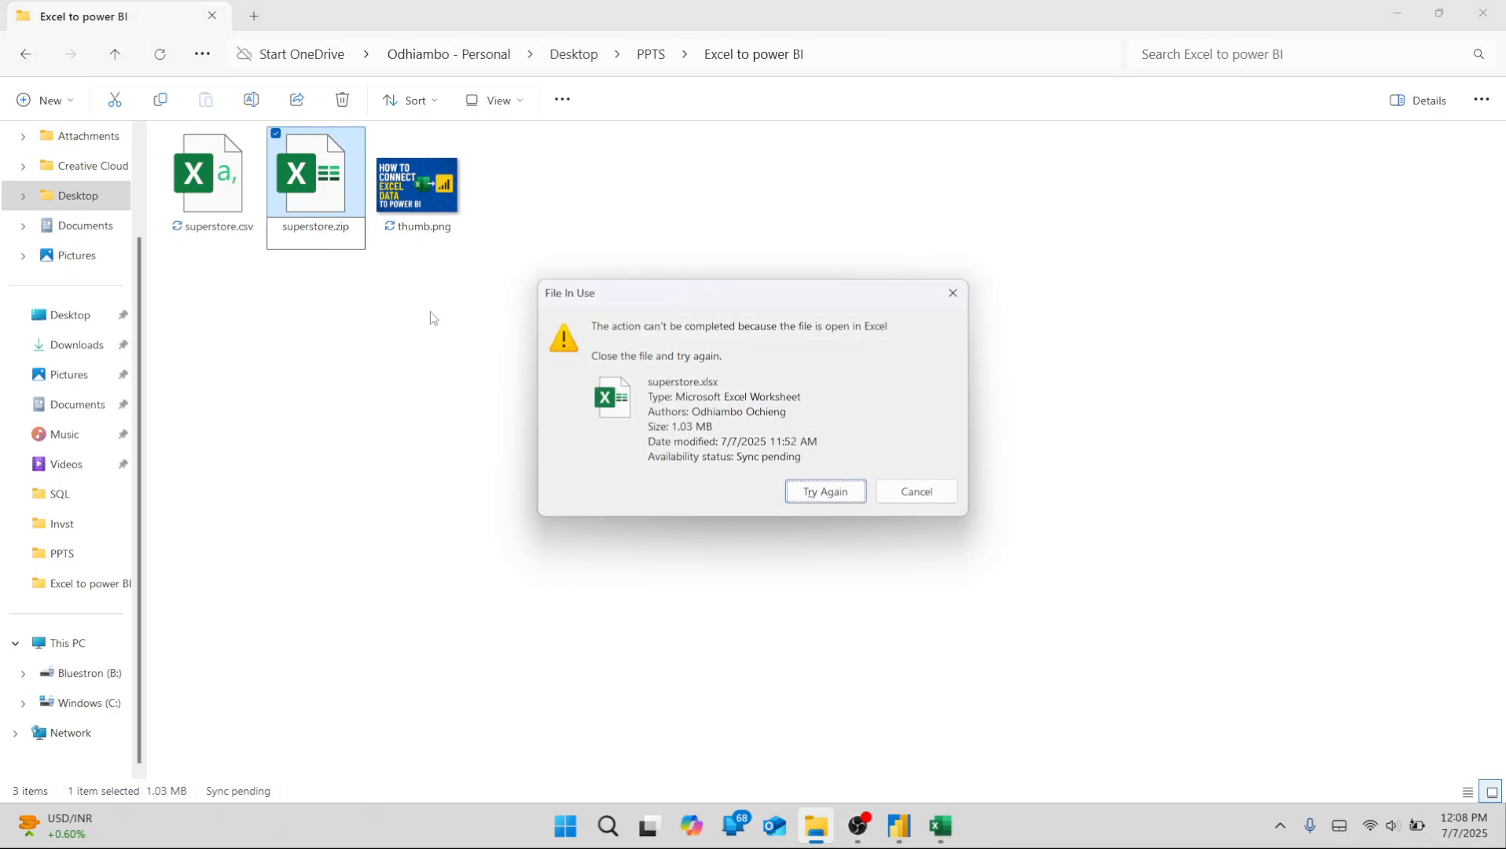
{"action": "left_click", "coordinate": [939, 491]}
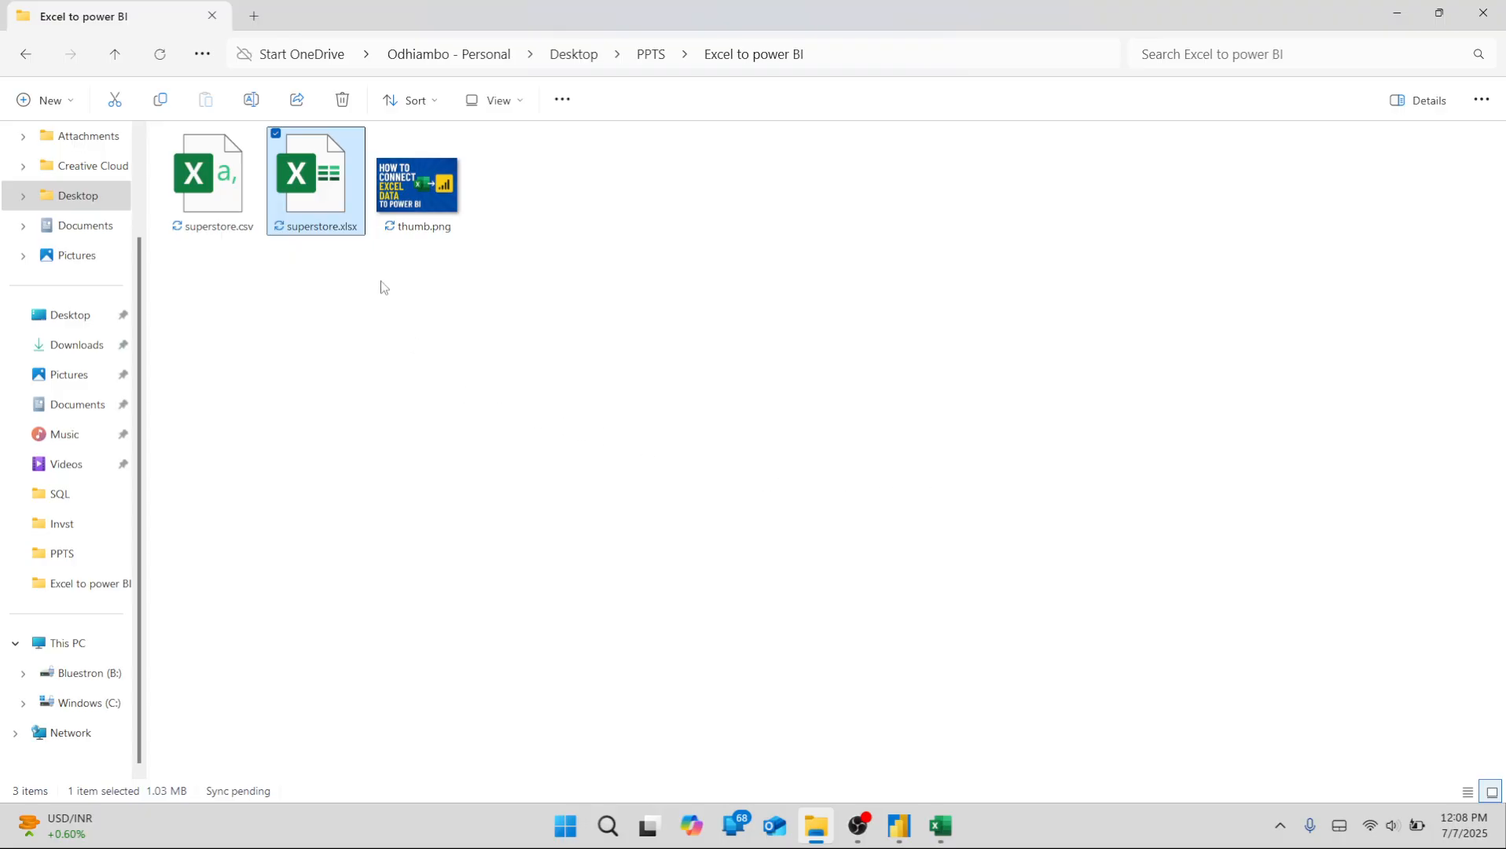
{"action": "left_click", "coordinate": [315, 228]}
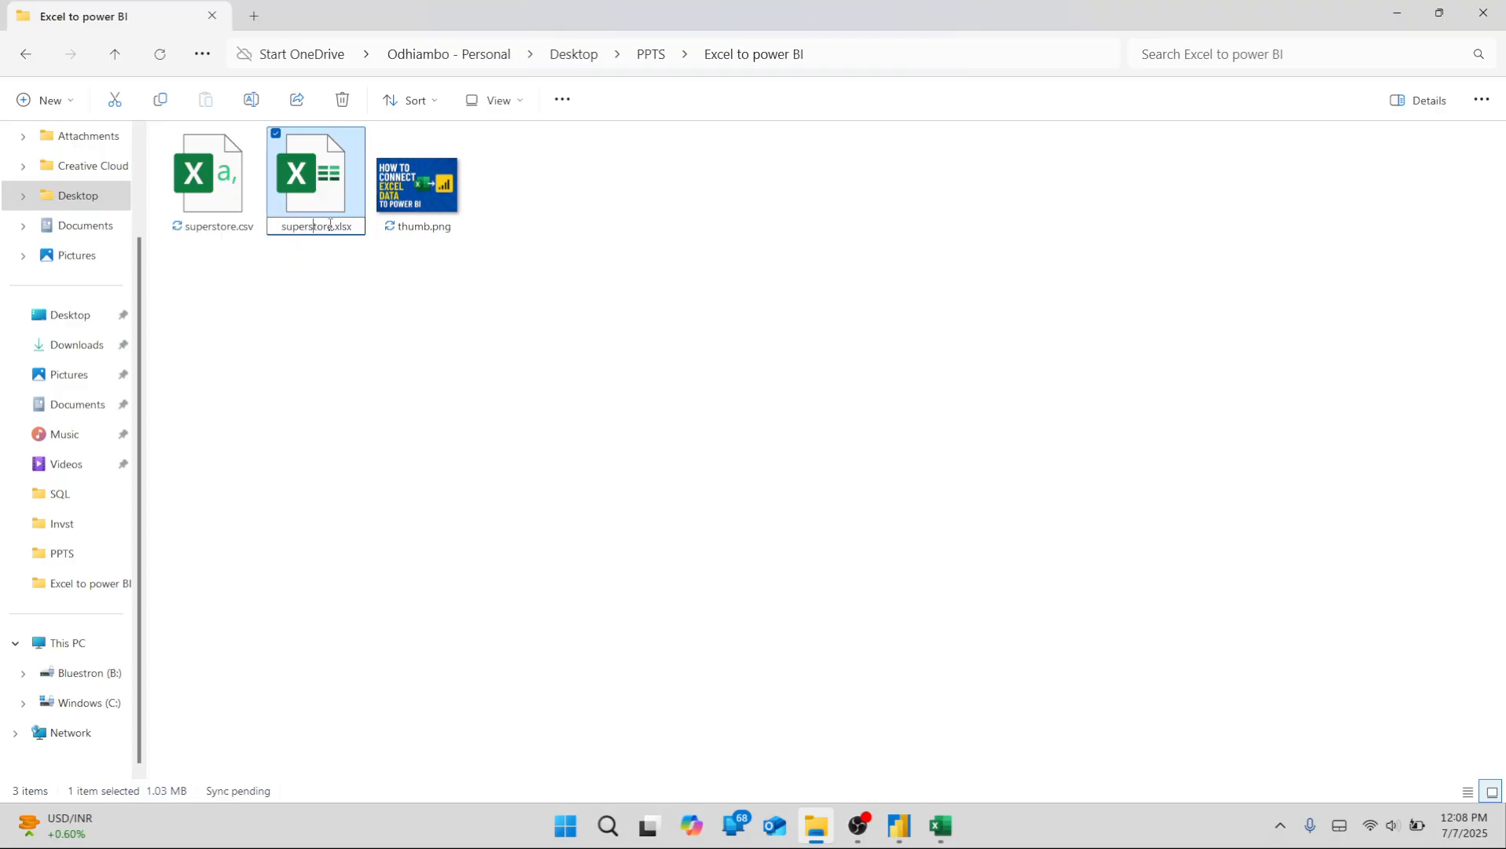
{"action": "key", "text": "BackSpace"}
{"action": "key", "text": "BackSpace"}
{"action": "key", "text": "BackSpace"}
{"action": "key", "text": "BackSpace"}
{"action": "type", "text": "zip"}
{"action": "key", "text": "Return"}
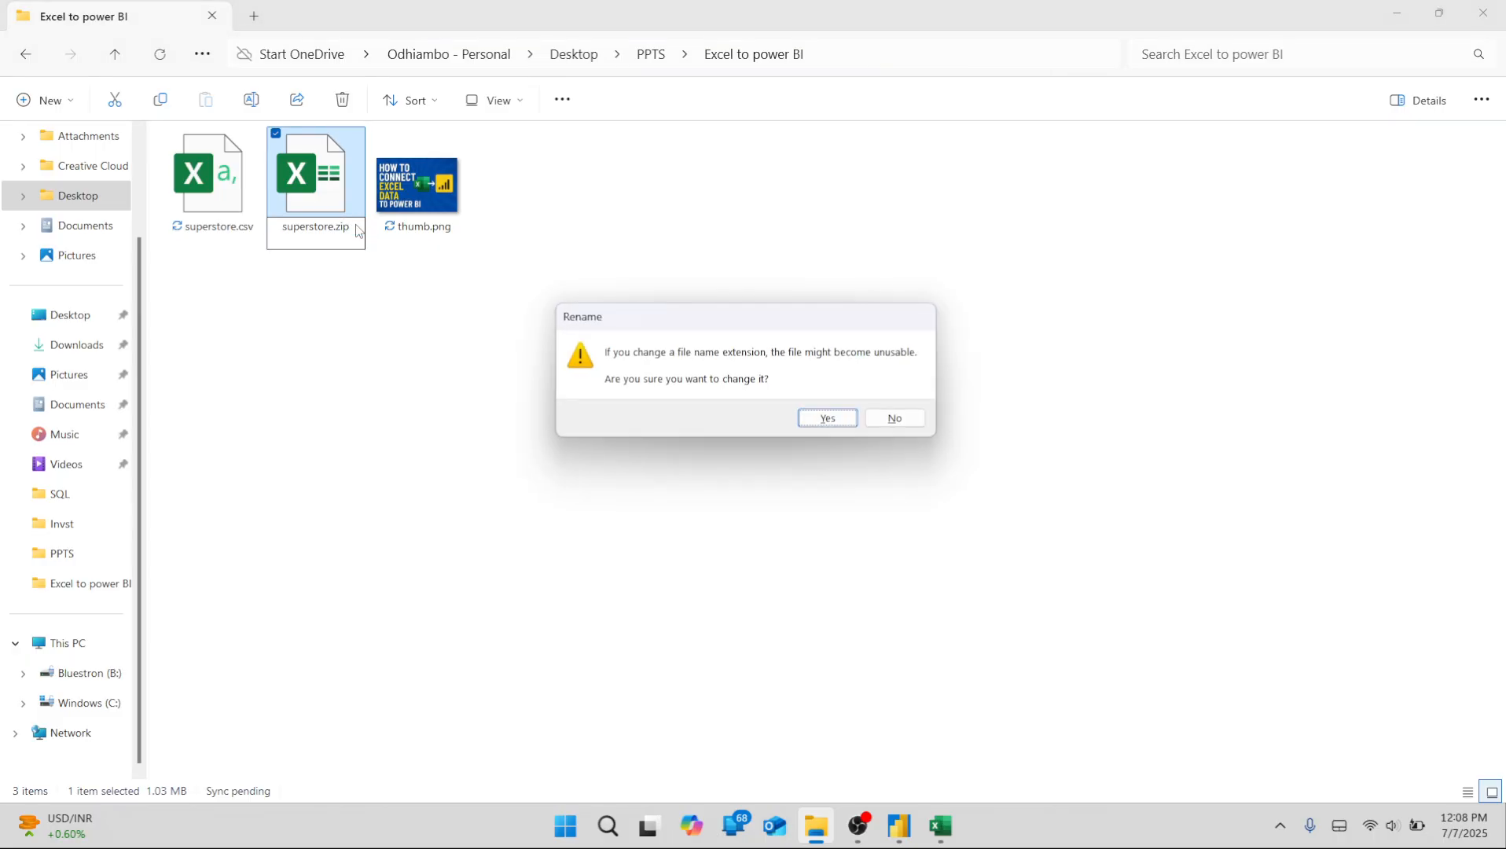
{"action": "key", "text": "Return"}
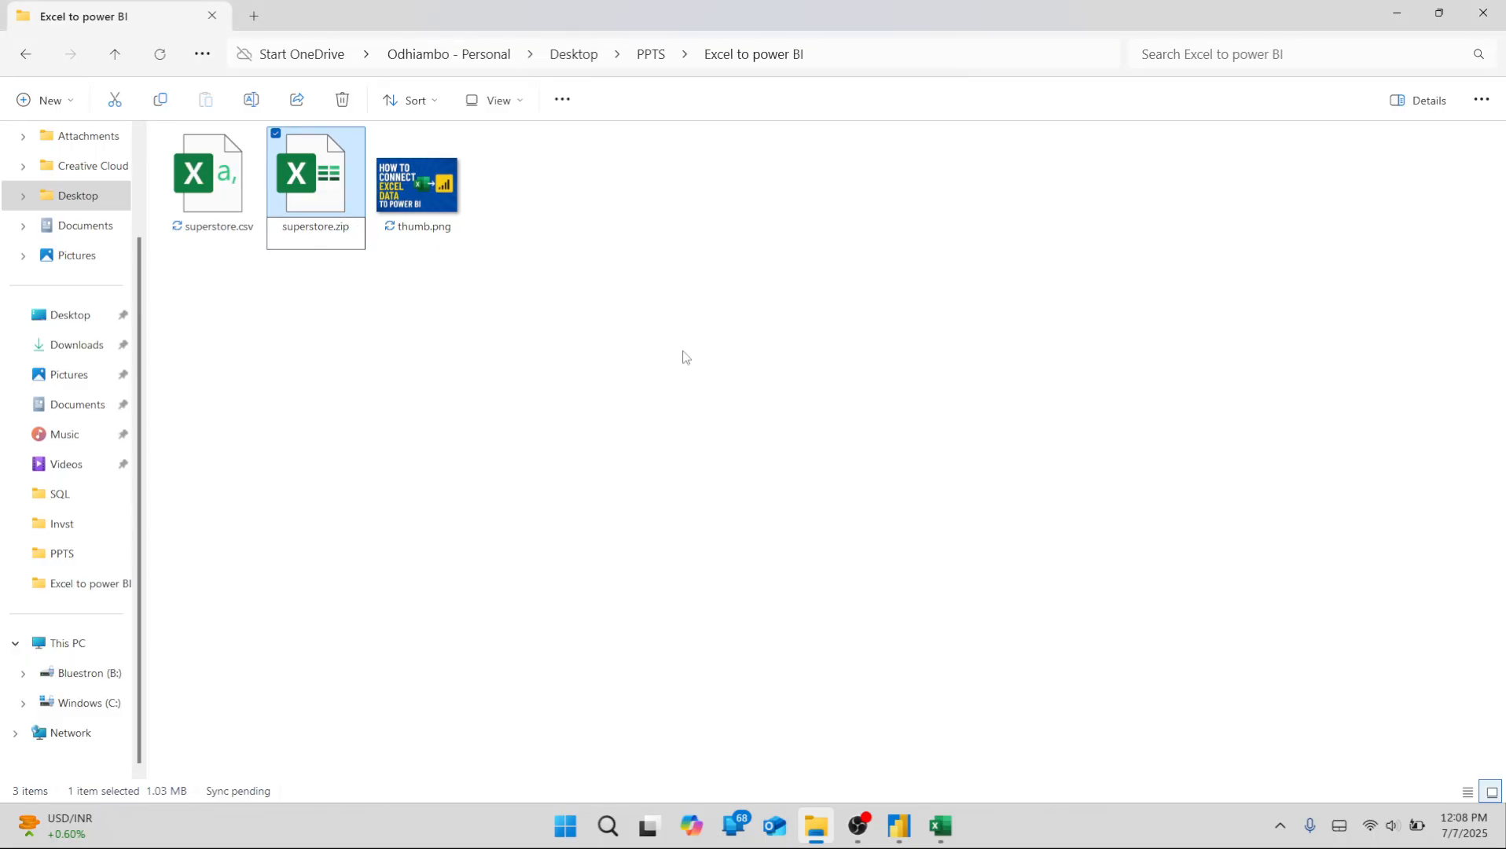
{"action": "left_click", "coordinate": [944, 500]}
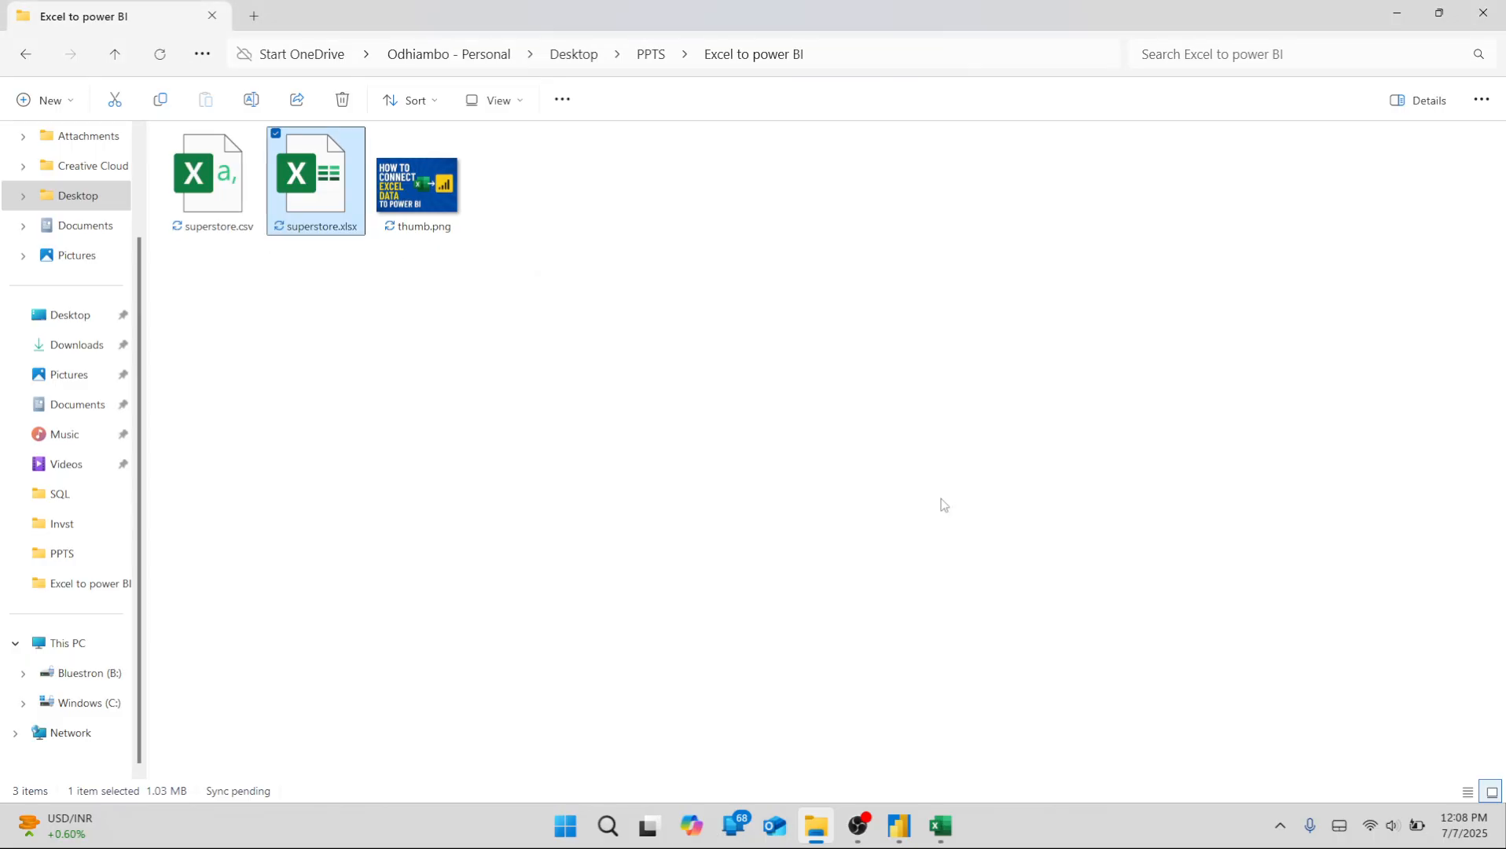
Rename superstore.xlsx as superstore.zip in the Excel to power BI folder, accepting the file extension change.
{"action": "left_click", "coordinate": [319, 227]}
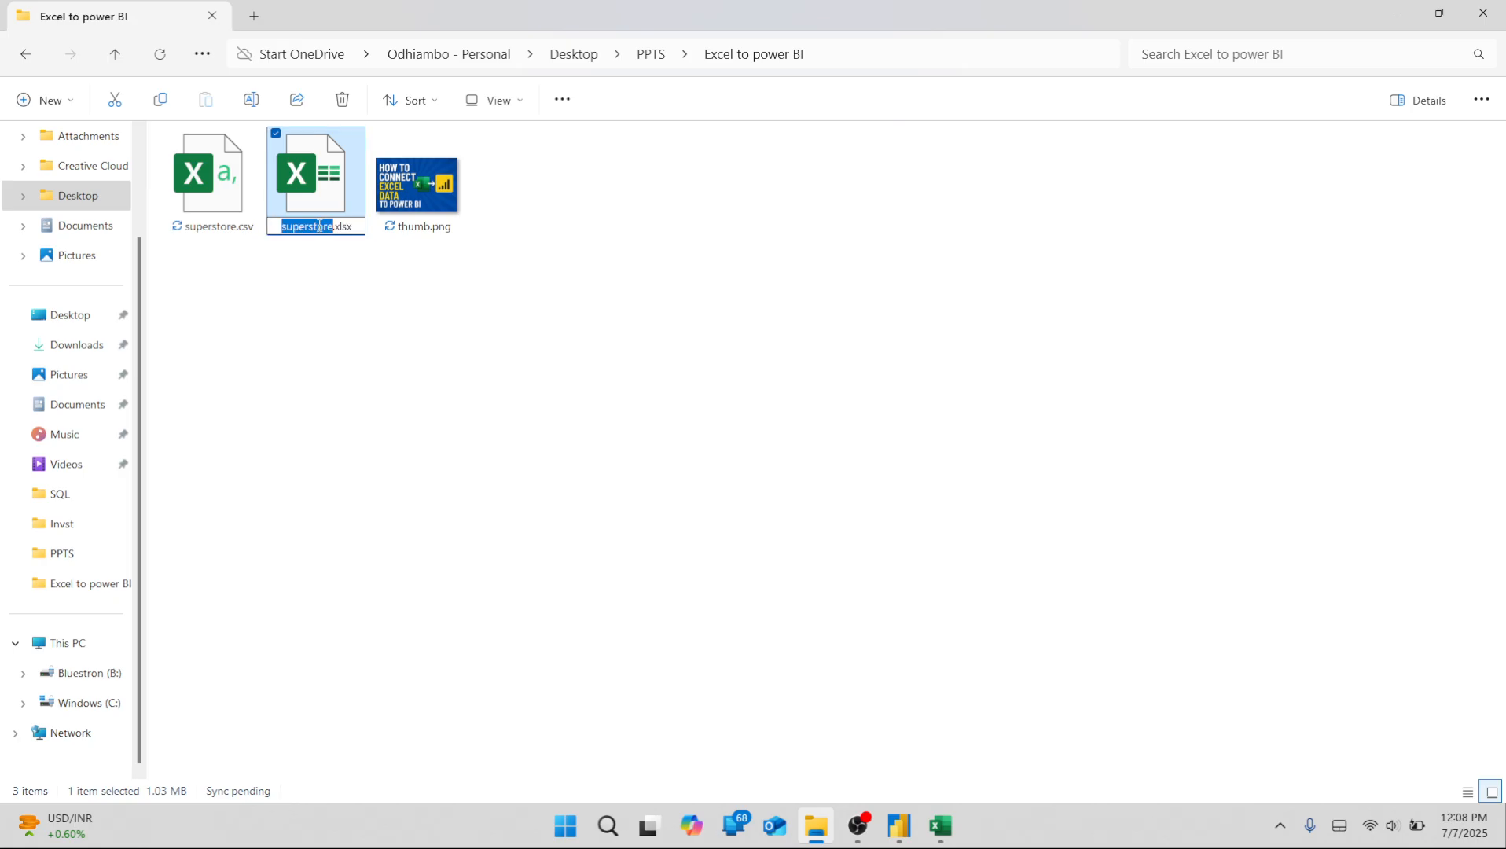
{"action": "key", "text": "End"}
{"action": "key", "text": "BackSpace"}
{"action": "key", "text": "BackSpace"}
{"action": "key", "text": "BackSpace"}
{"action": "key", "text": "BackSpace"}
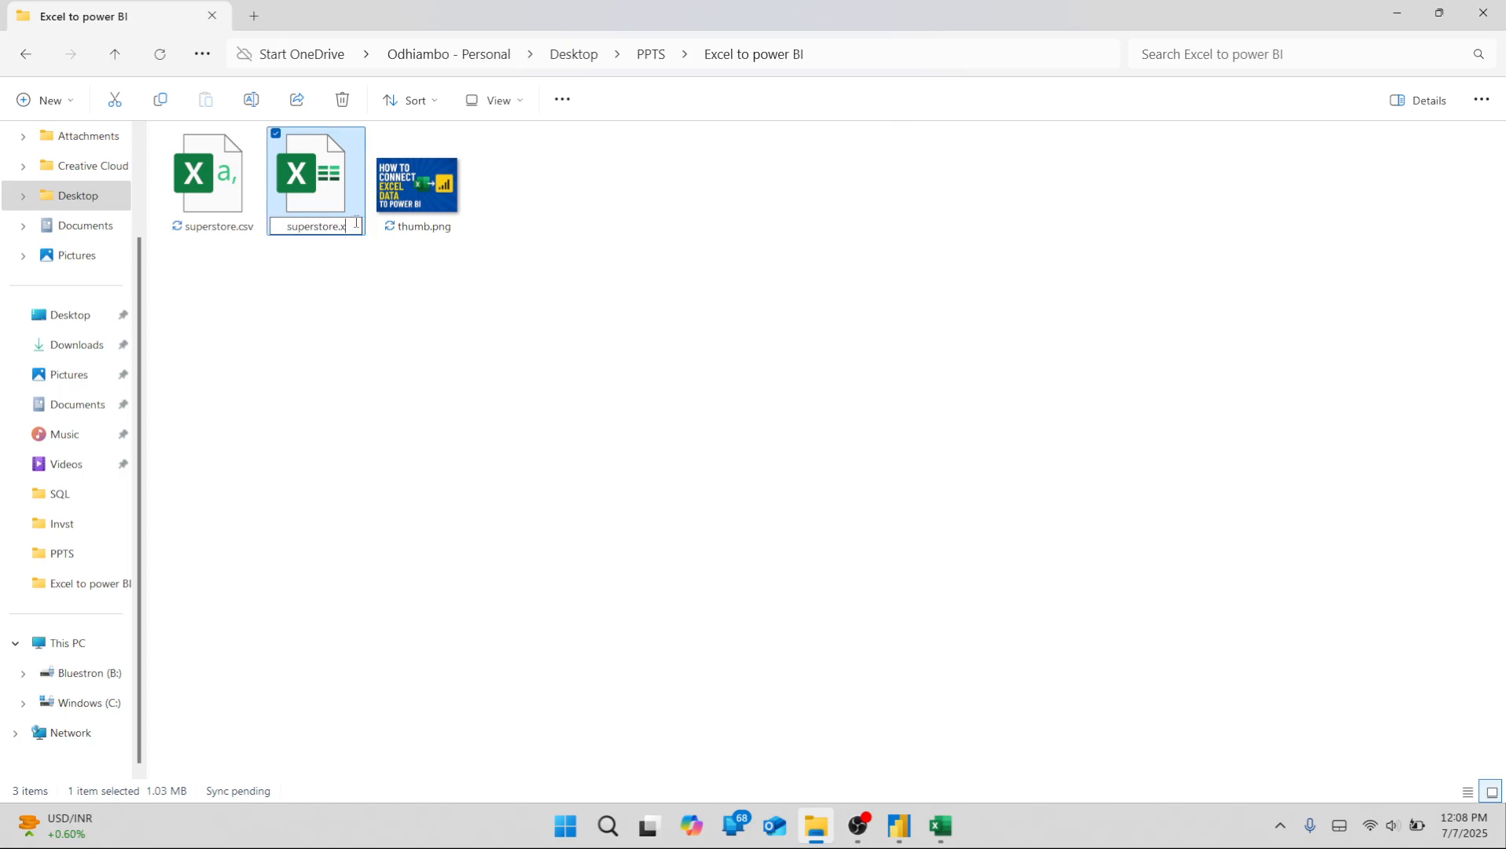
{"action": "type", "text": "zip"}
{"action": "key", "text": "Return"}
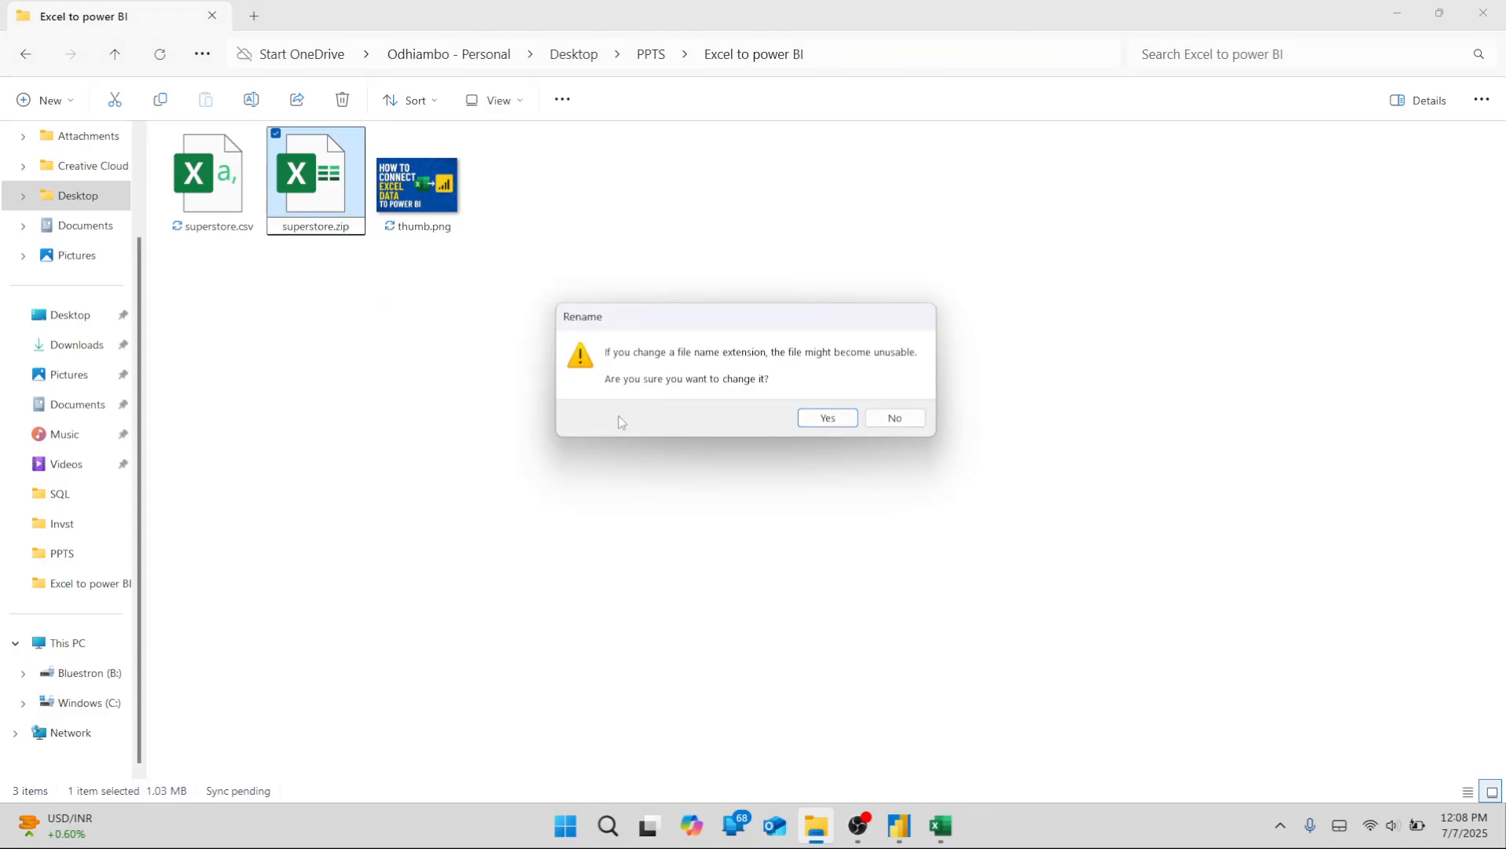
{"action": "left_click", "coordinate": [802, 423]}
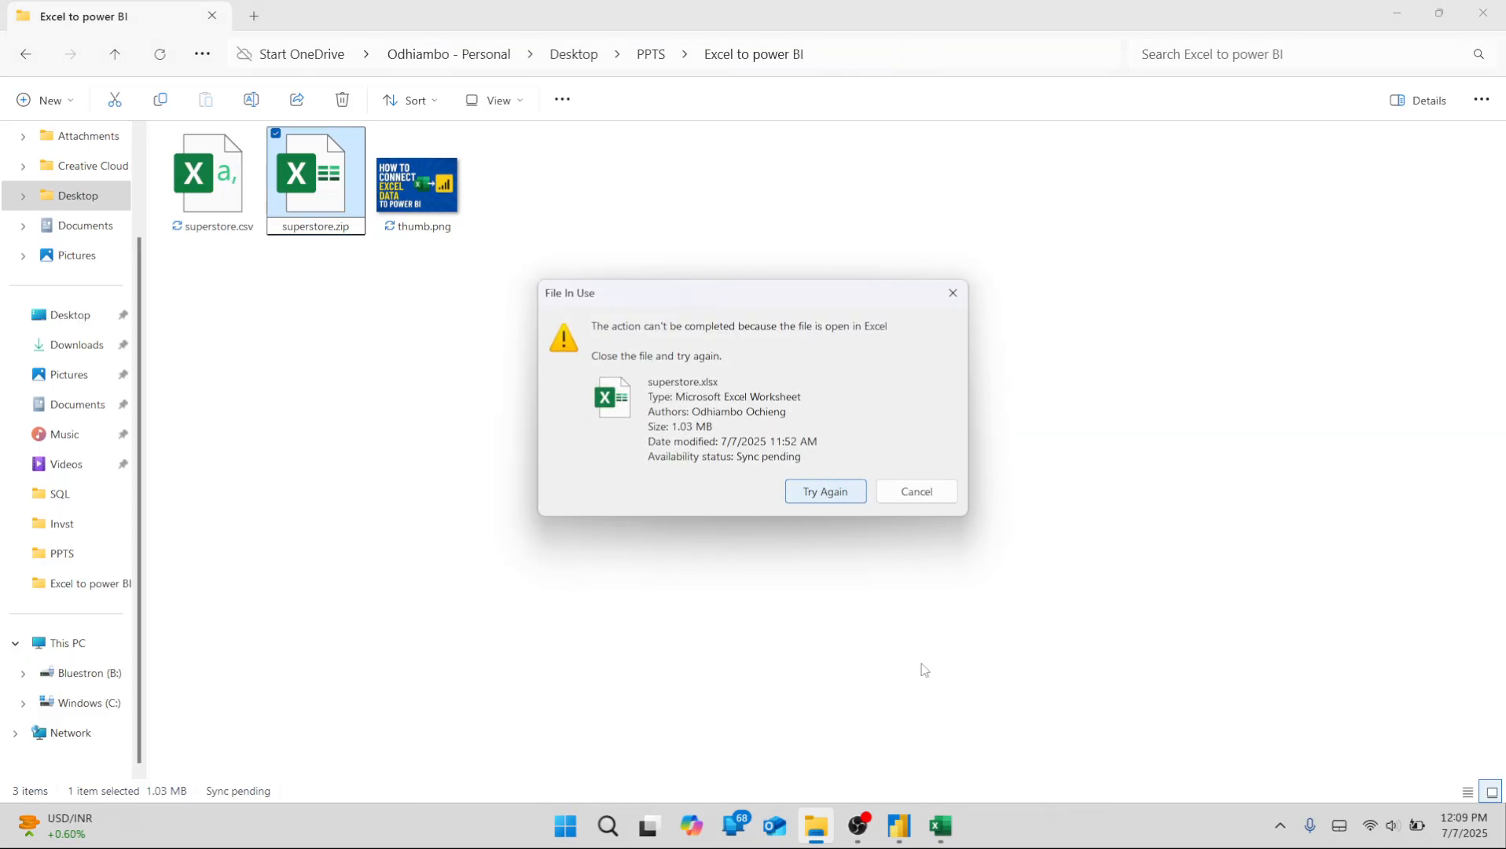
Close the superstore.xlsx workbook in Excel without saving its changes, and retry the pending file rename.
{"action": "left_click", "coordinate": [942, 827]}
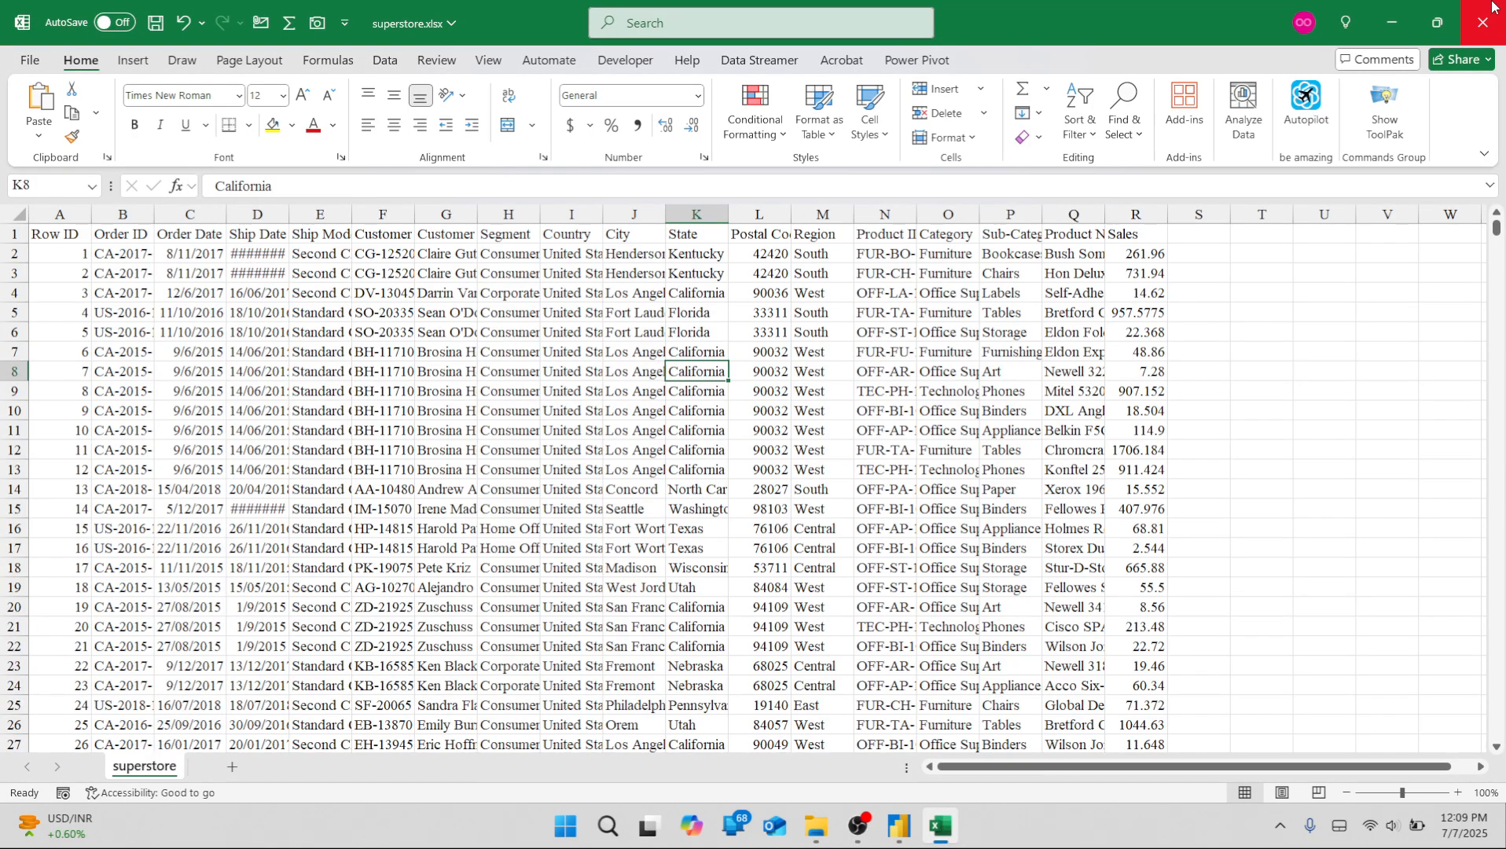
{"action": "left_click", "coordinate": [1461, 10]}
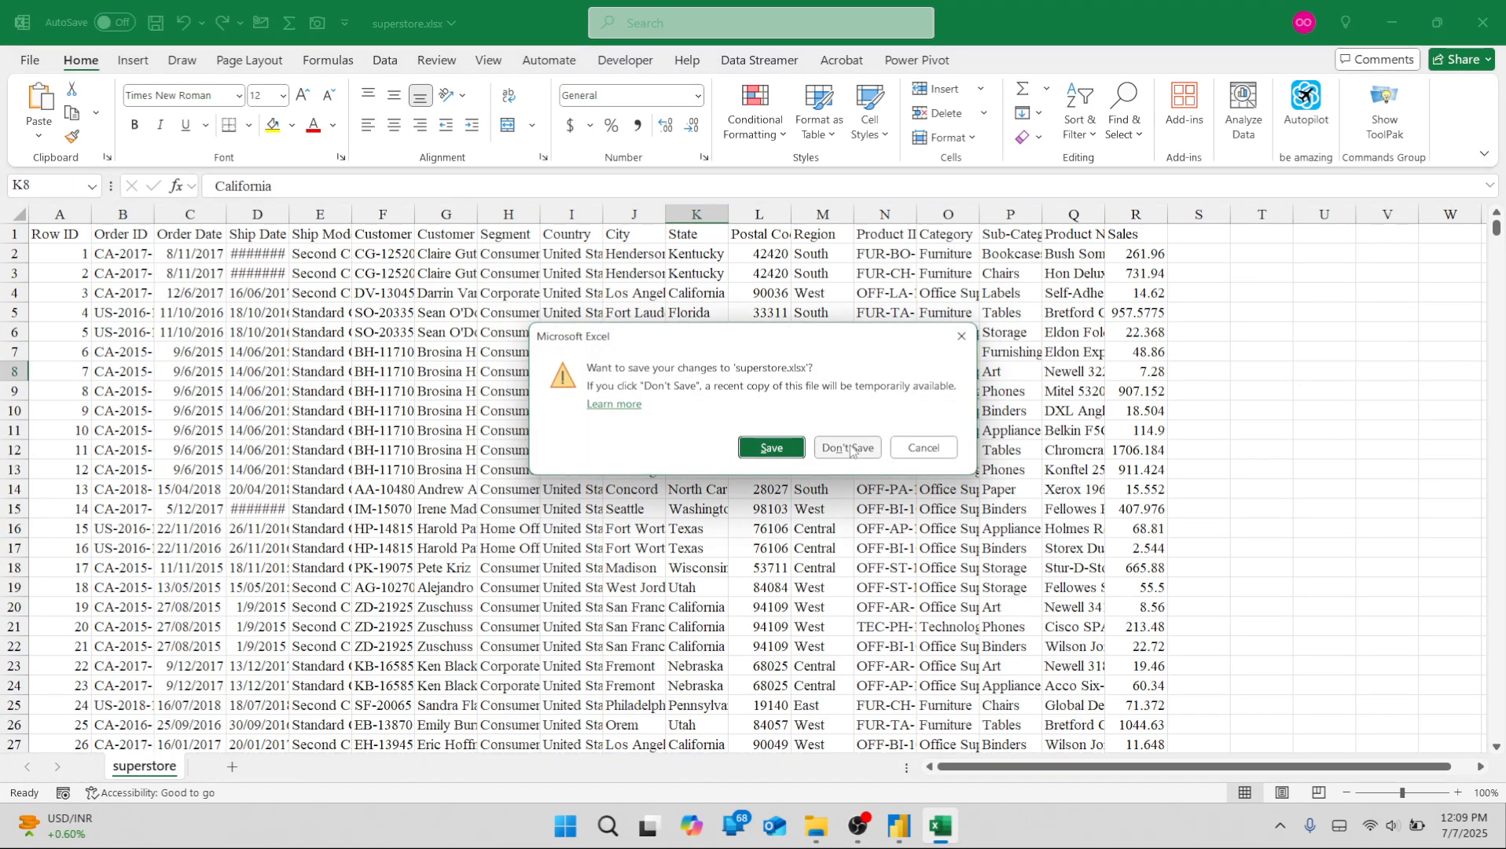
{"action": "left_click", "coordinate": [854, 449]}
{"action": "left_click", "coordinate": [839, 488]}
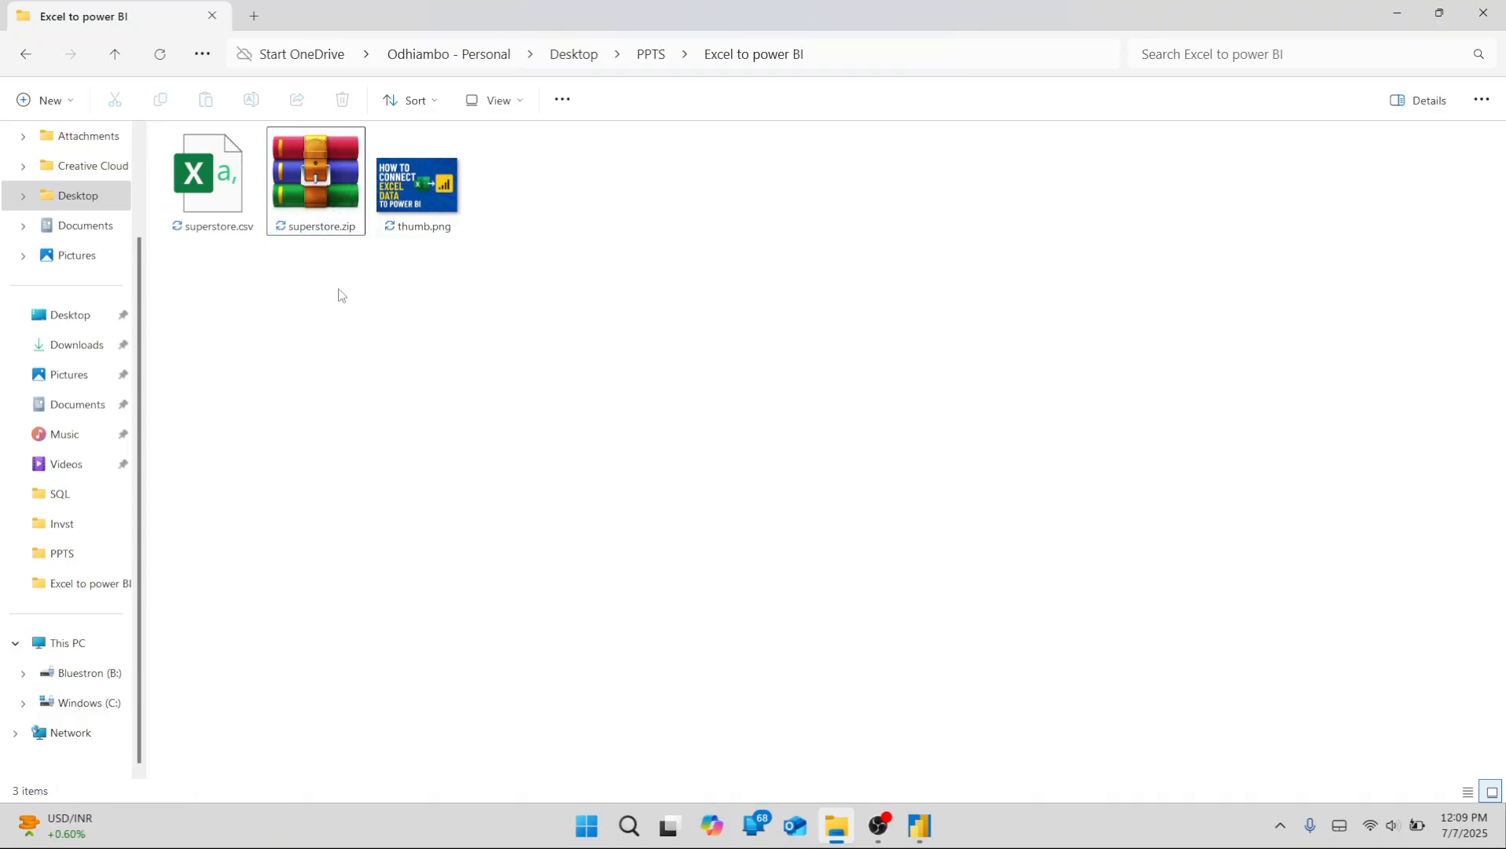
Open superstore.zip in WinRAR, browse to xl\worksheets, and extract sheet1.xml into the Excel to power BI folder.
{"action": "double_click", "coordinate": [329, 225]}
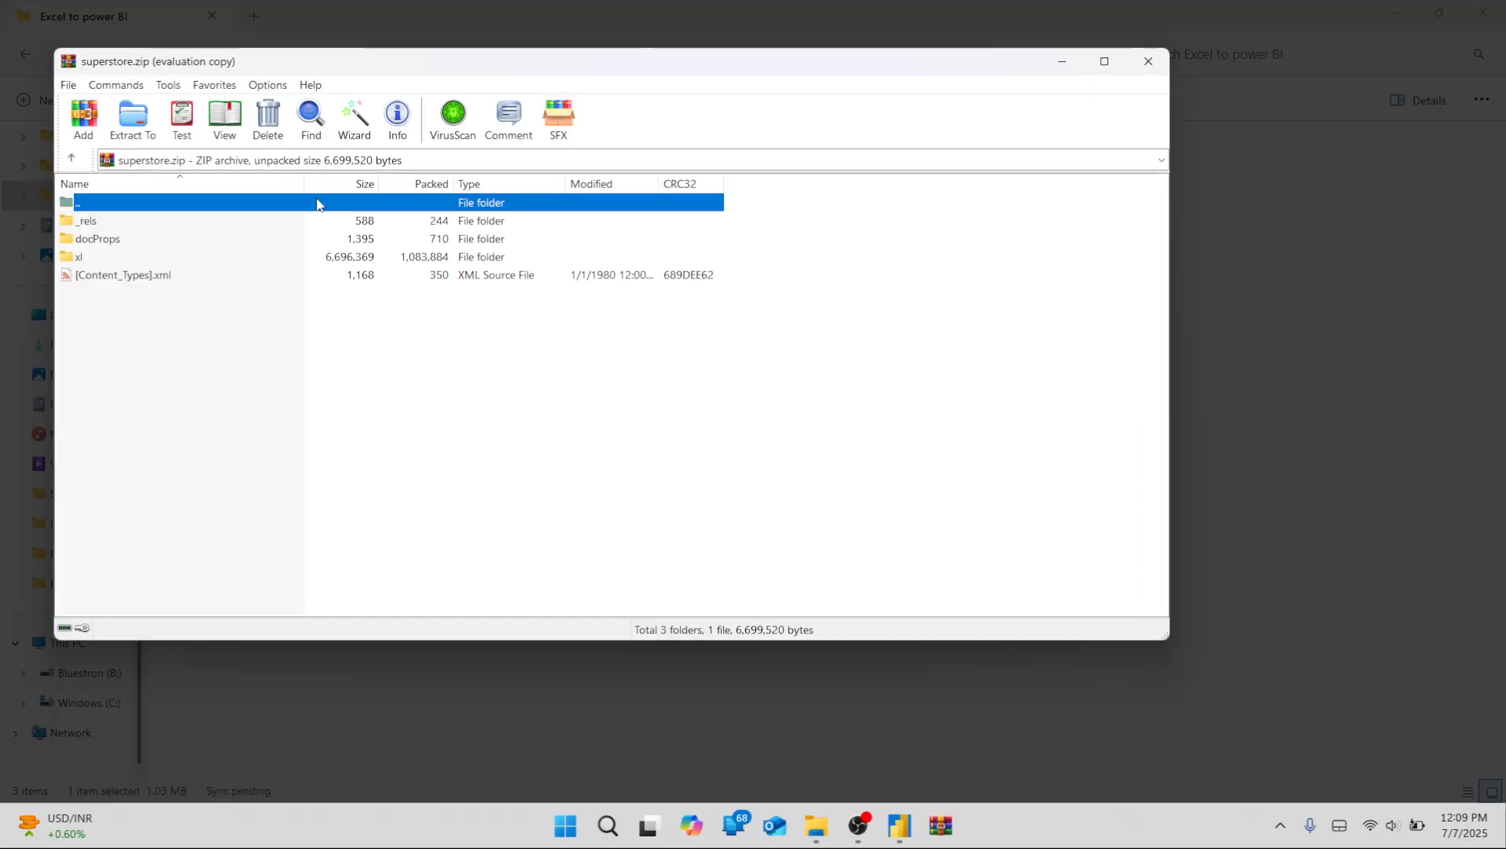
{"action": "left_click", "coordinate": [102, 256]}
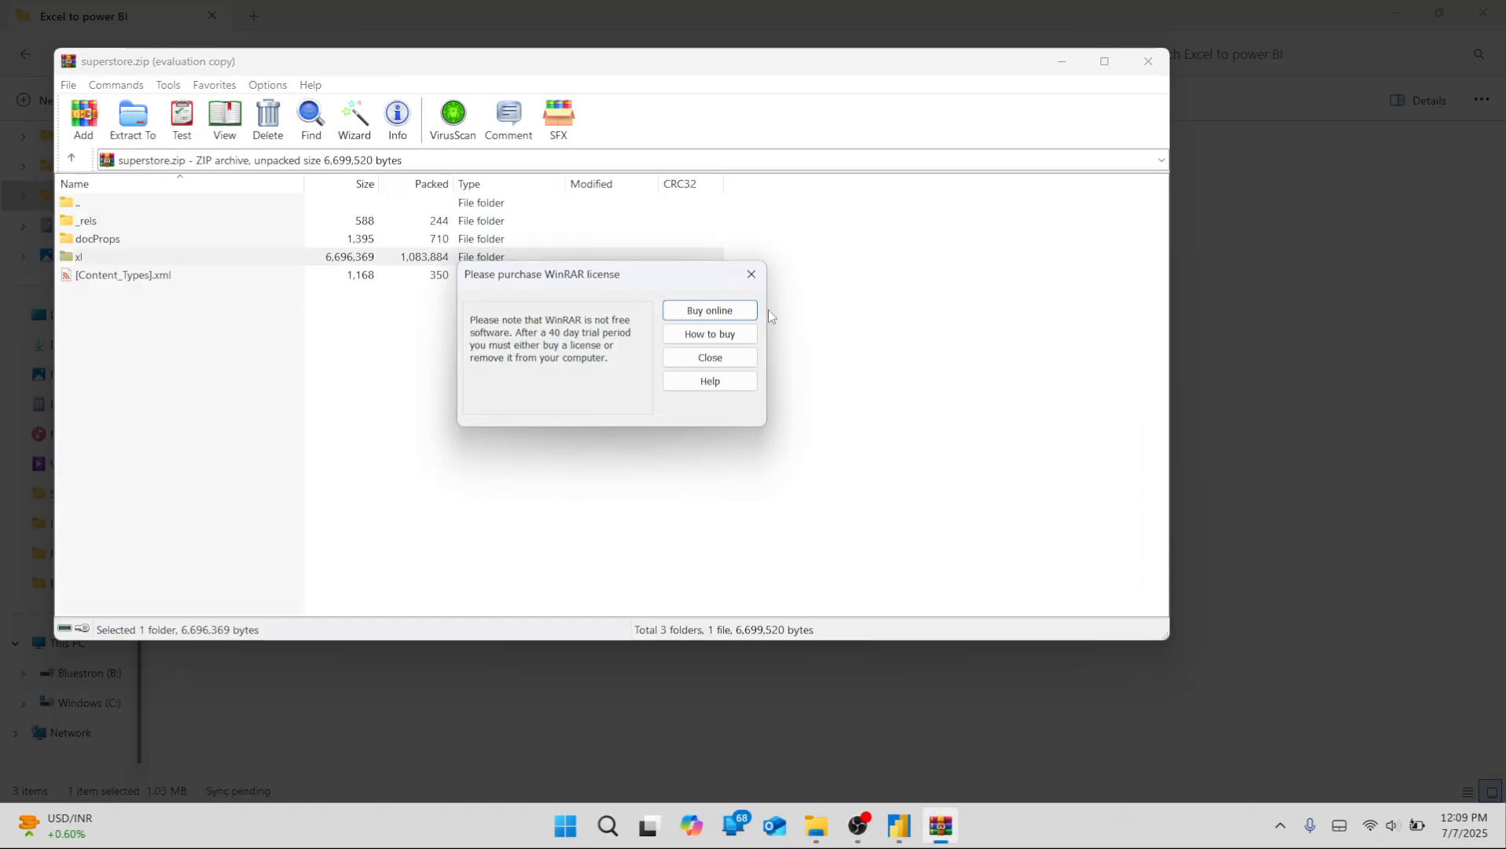
{"action": "left_click", "coordinate": [743, 275]}
{"action": "double_click", "coordinate": [116, 260]}
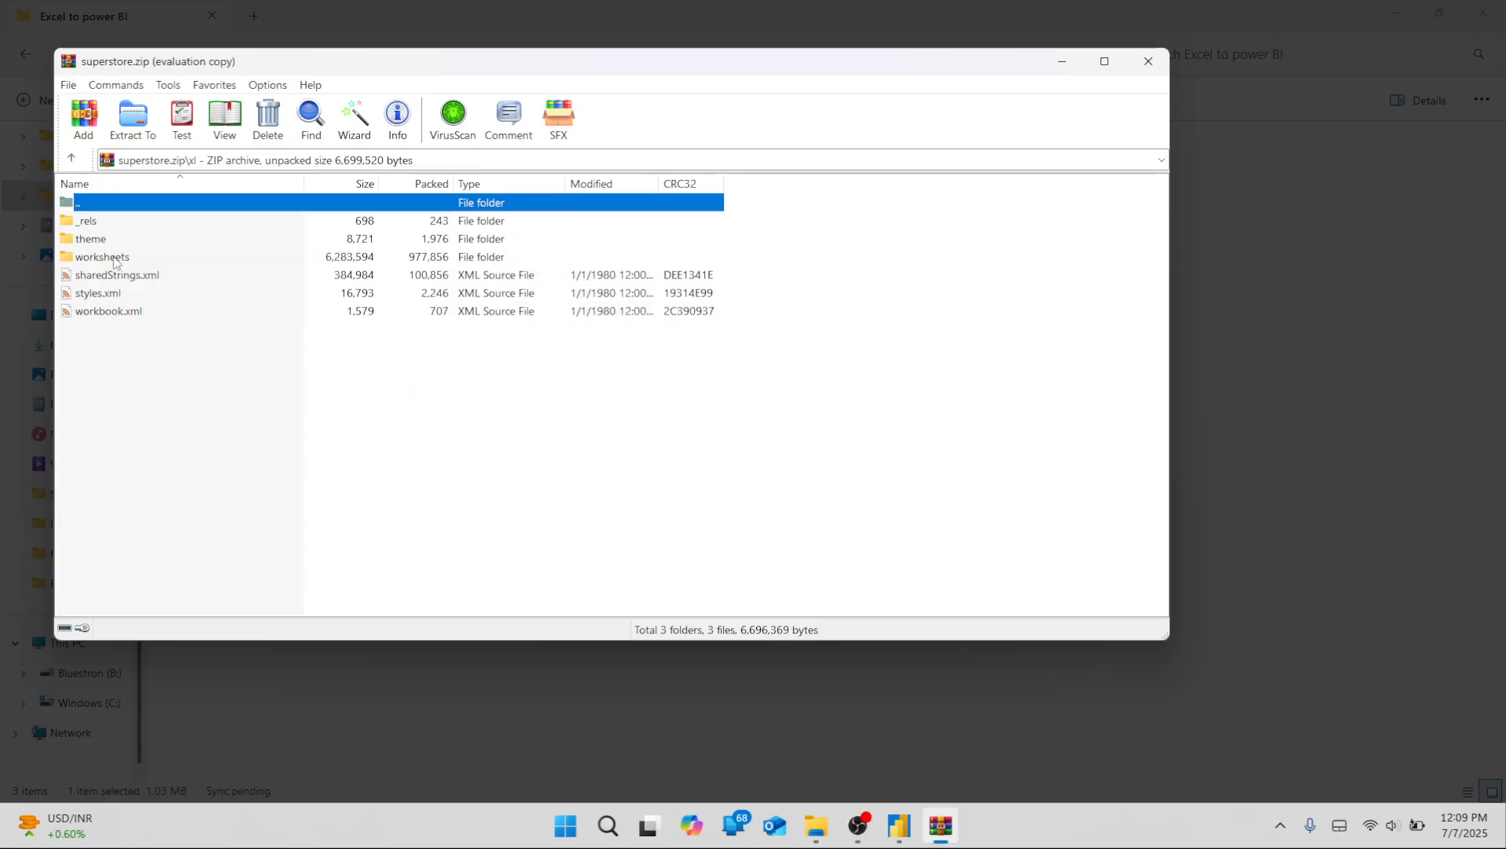
{"action": "double_click", "coordinate": [116, 258]}
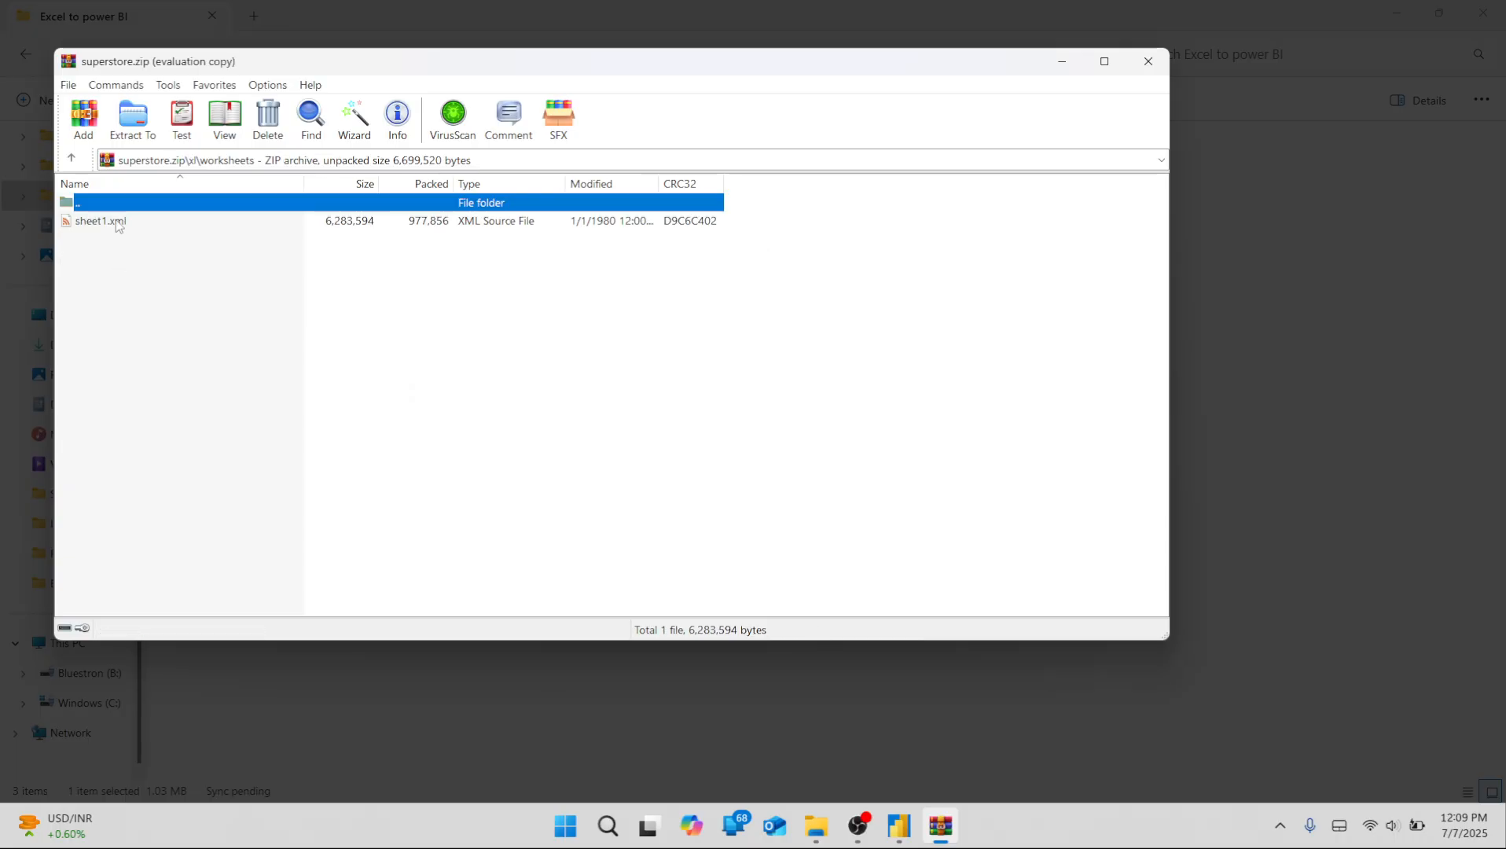
{"action": "left_click", "coordinate": [115, 221]}
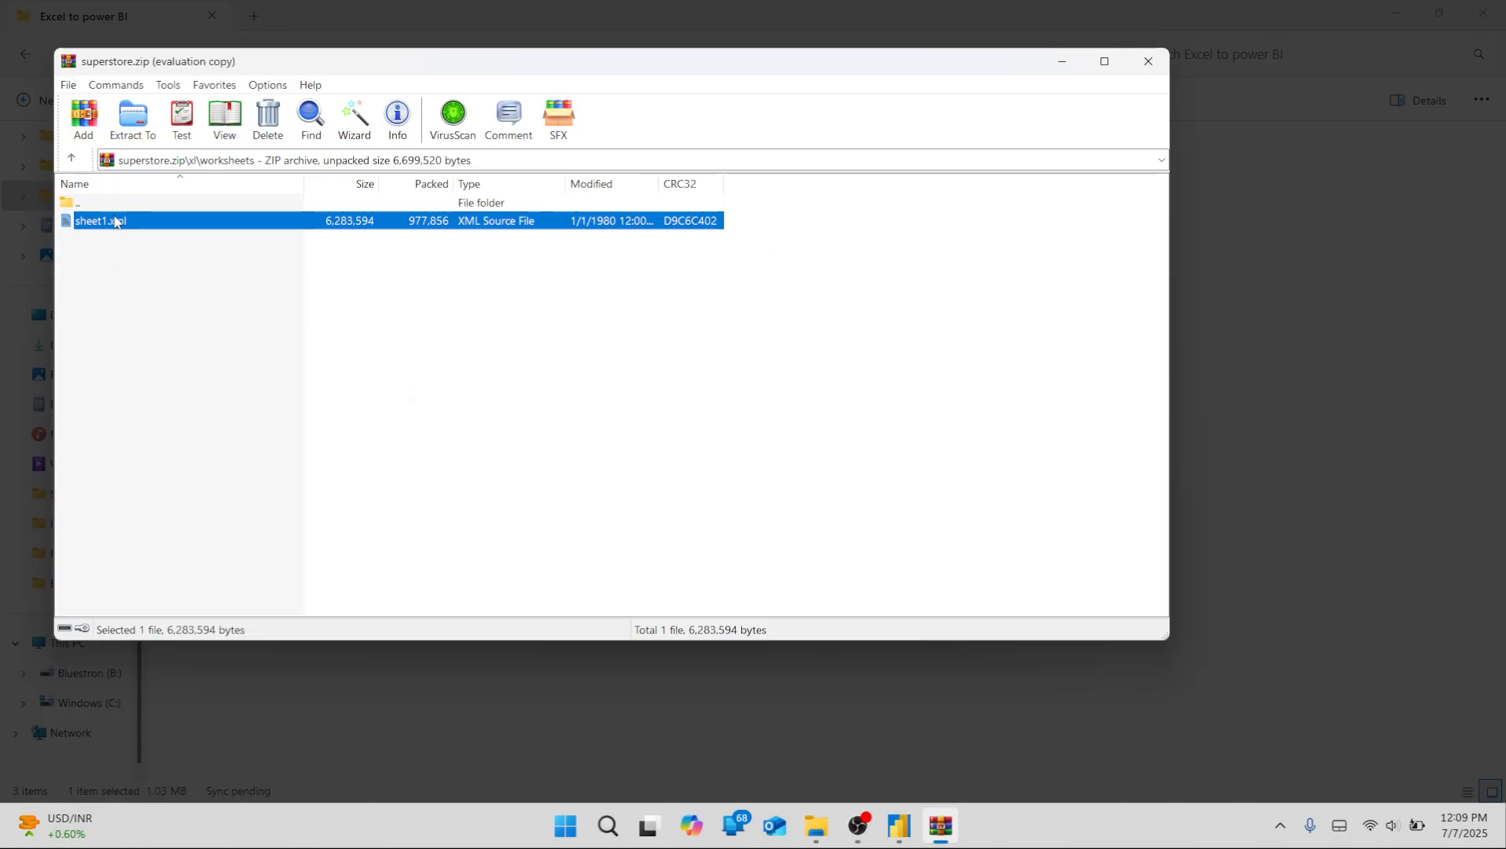
{"action": "left_click", "coordinate": [1062, 62]}
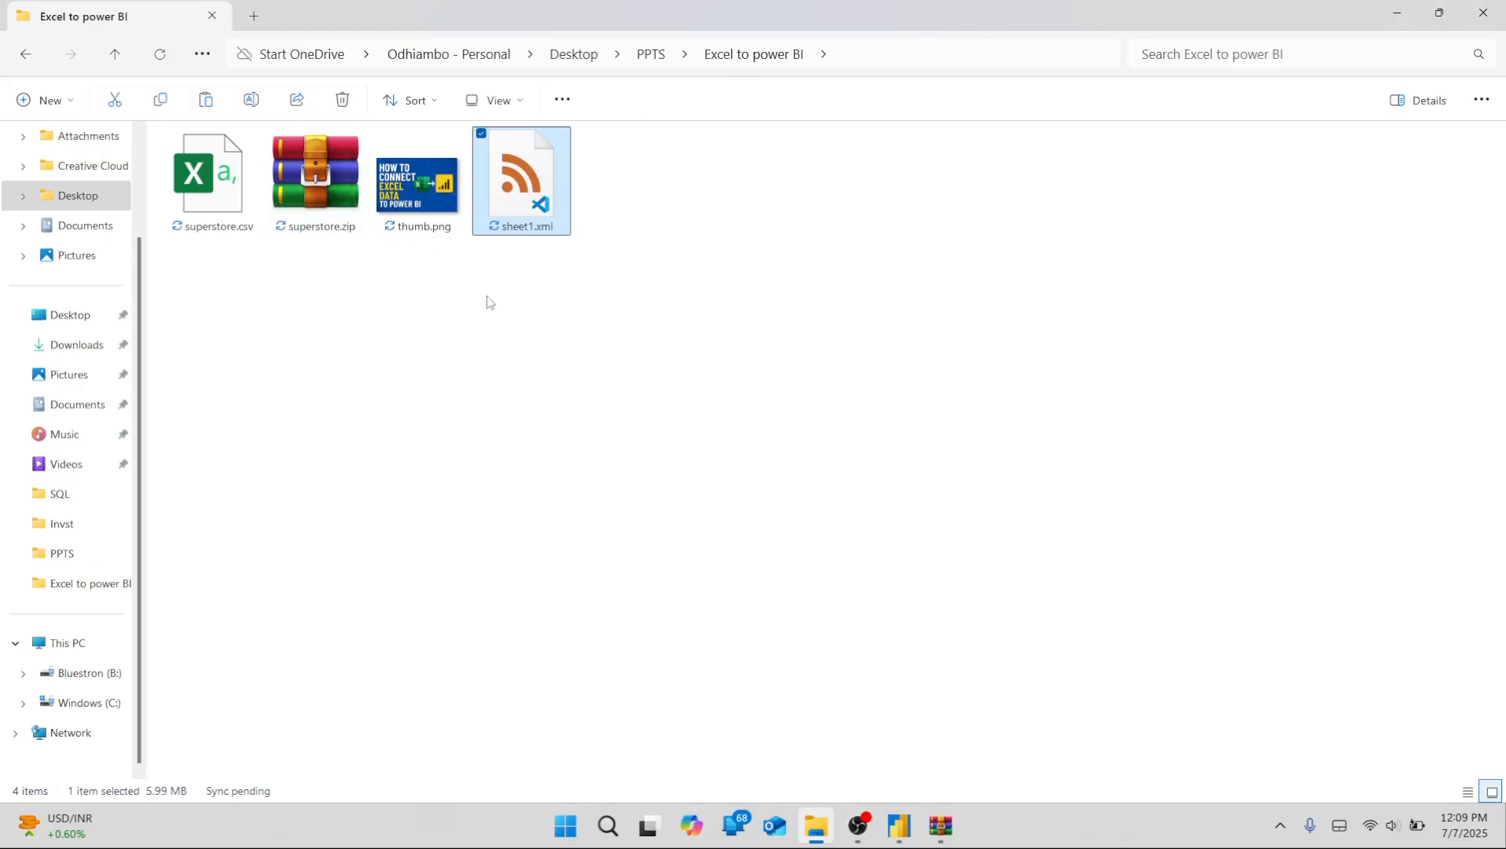
Open the extracted sheet1.xml in Notepad and examine its row and cell tags, including the opening tag of row 45.
{"action": "right_click", "coordinate": [523, 208]}
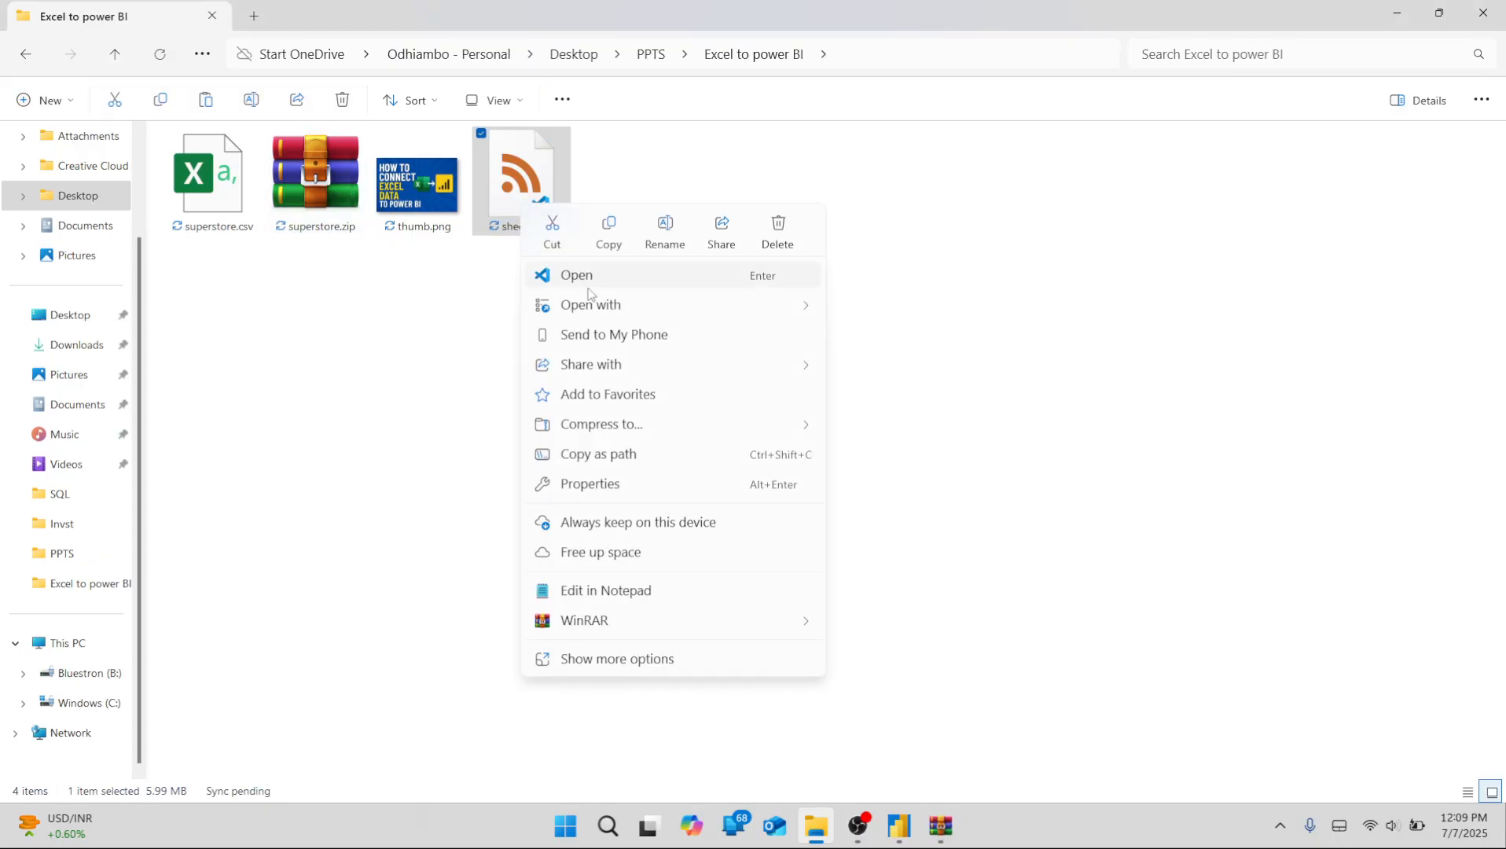
{"action": "left_click", "coordinate": [591, 590]}
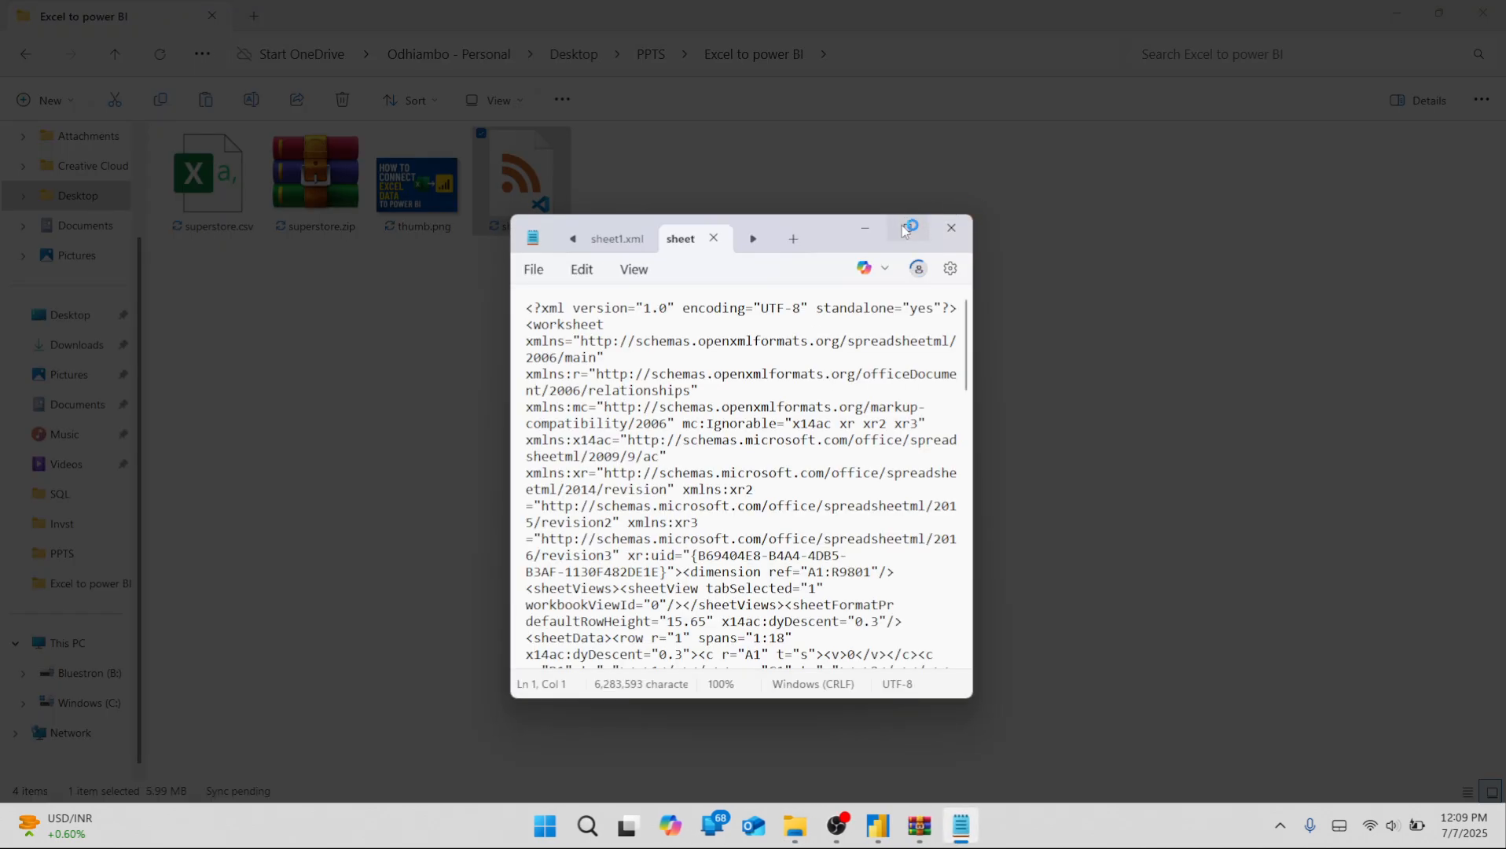
{"action": "left_click", "coordinate": [907, 226]}
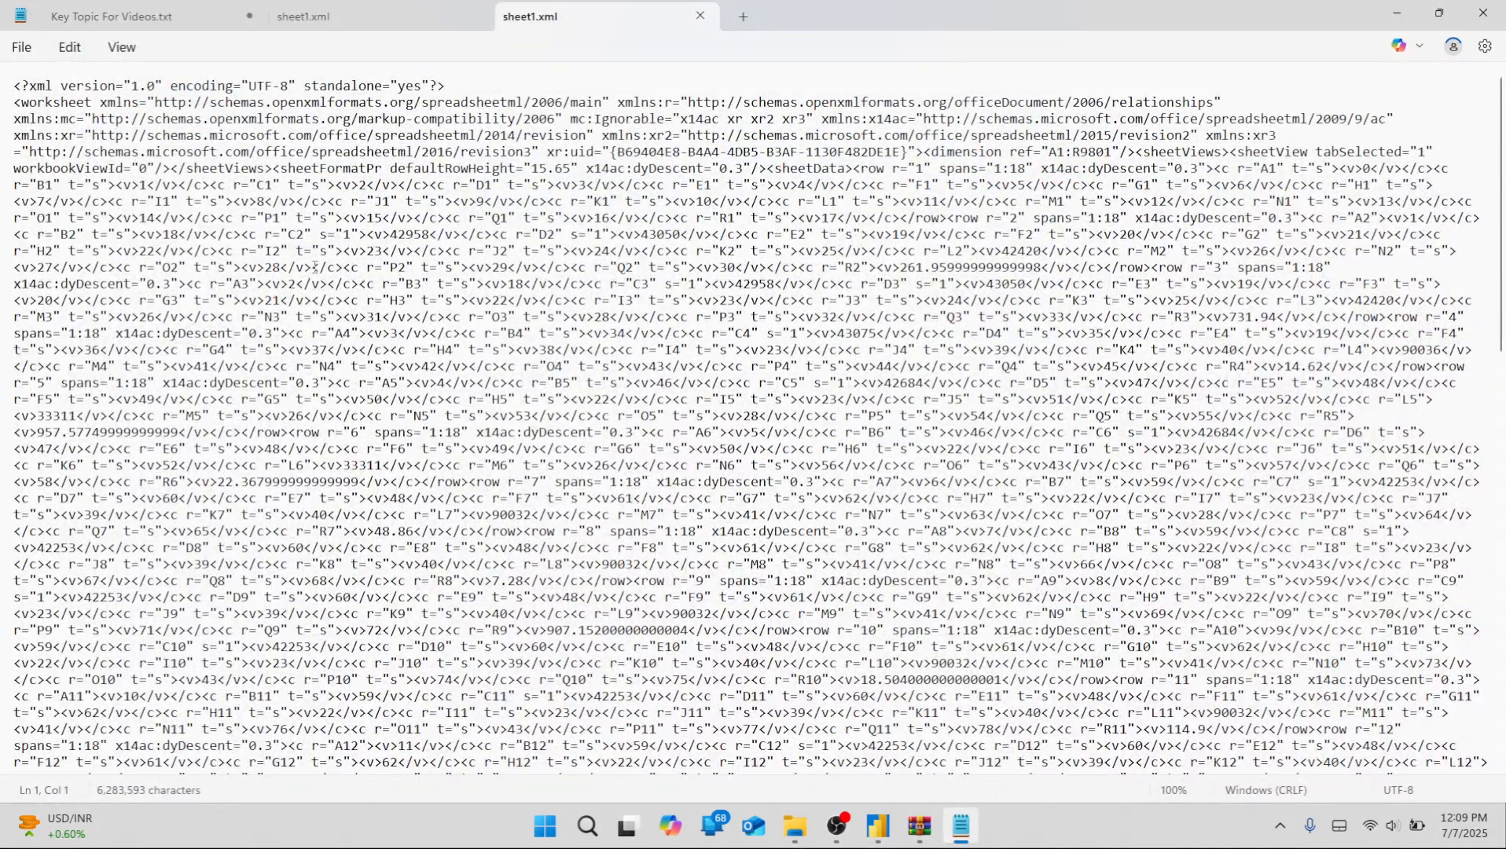
{"action": "scroll", "coordinate": [314, 259], "scroll_direction": "down", "scroll_amount": 11}
{"action": "scroll", "coordinate": [532, 340], "scroll_direction": "down", "scroll_amount": 13}
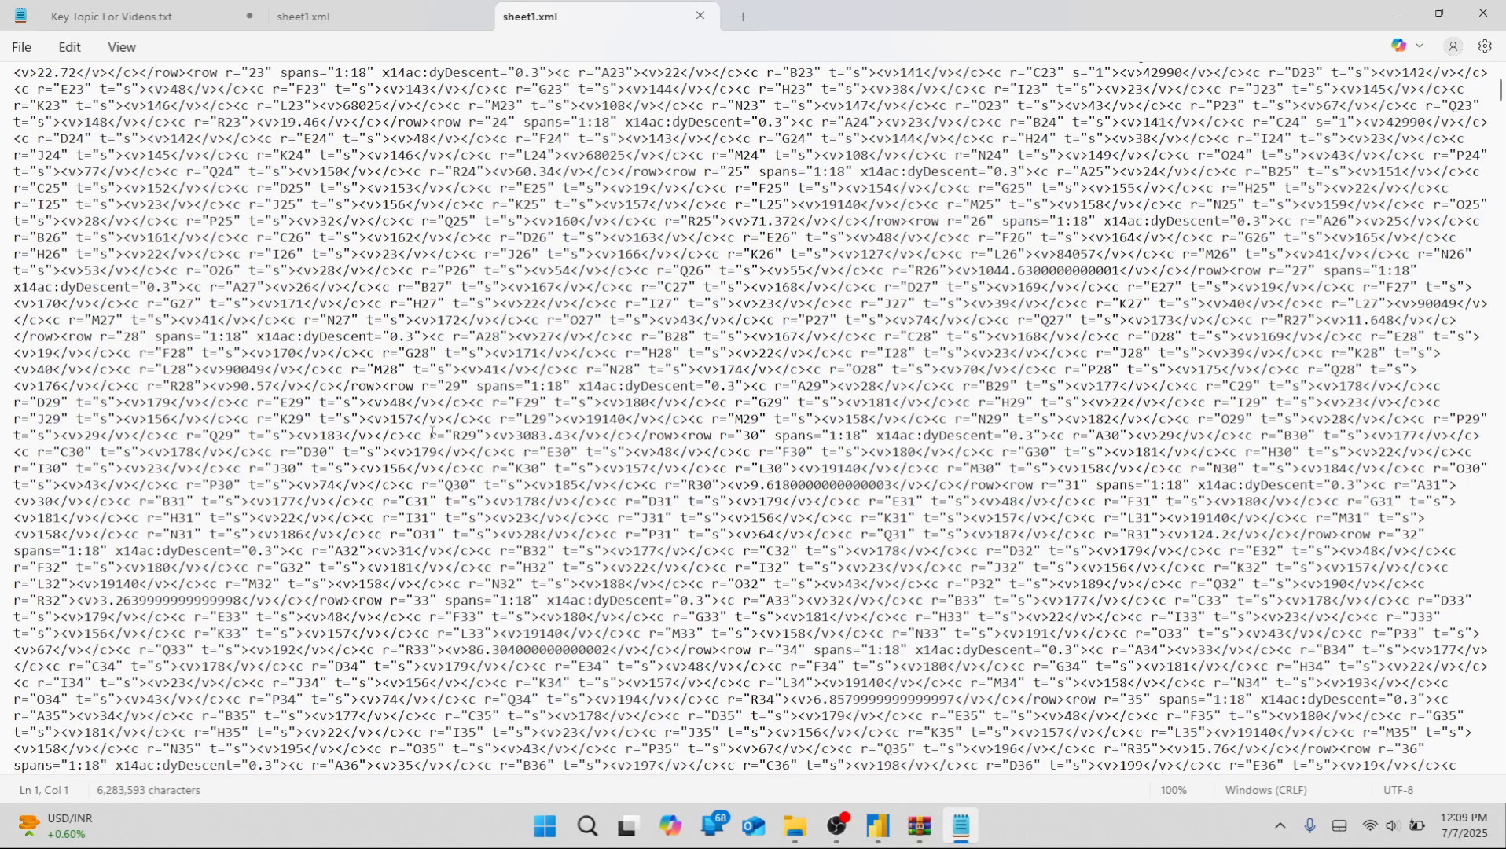
{"action": "scroll", "coordinate": [433, 432], "scroll_direction": "down", "scroll_amount": 15}
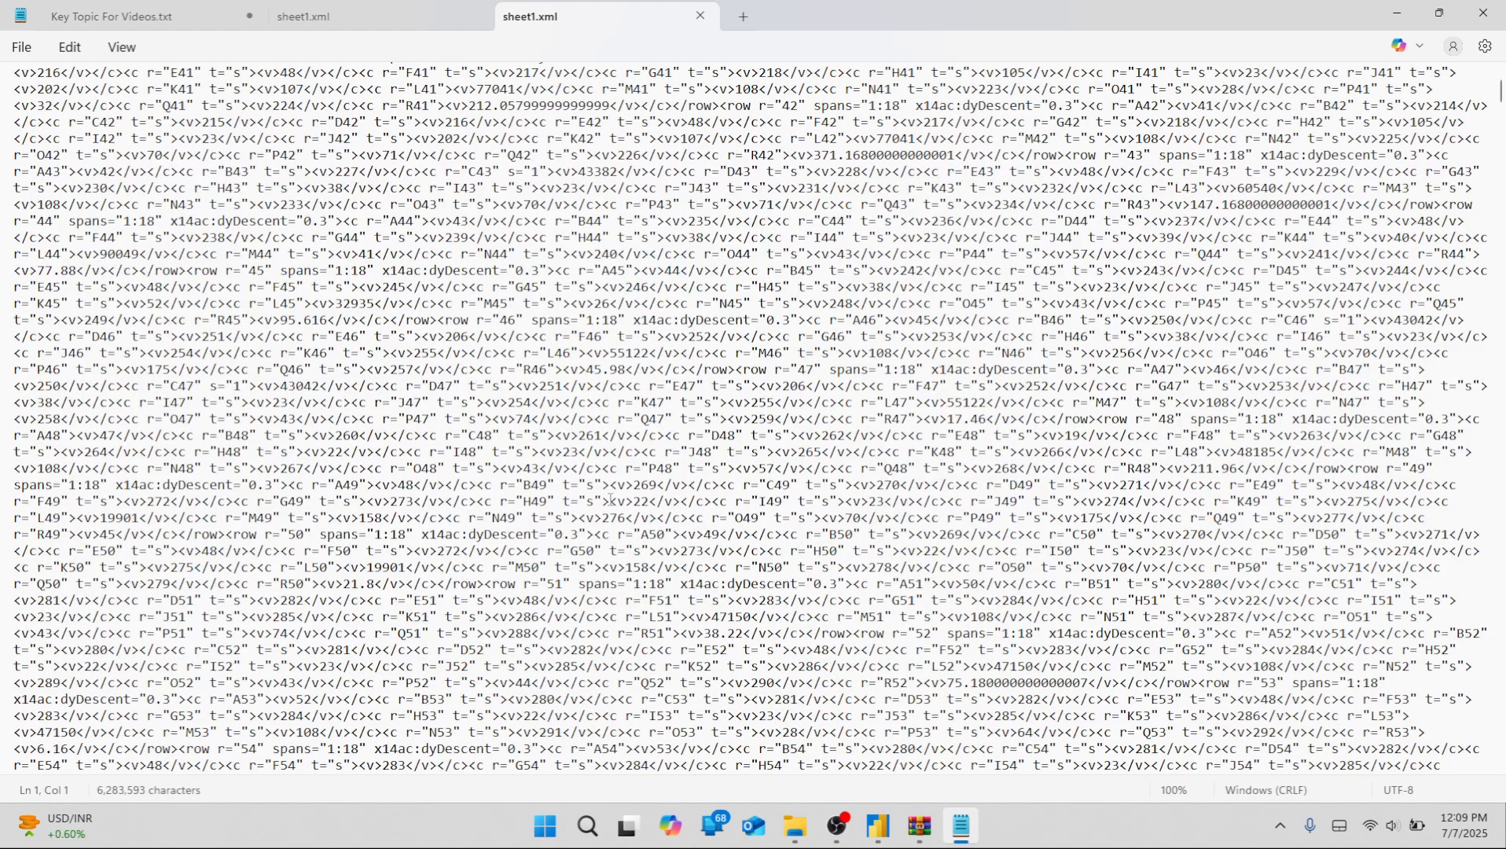
{"action": "scroll", "coordinate": [600, 418], "scroll_direction": "up", "scroll_amount": 3}
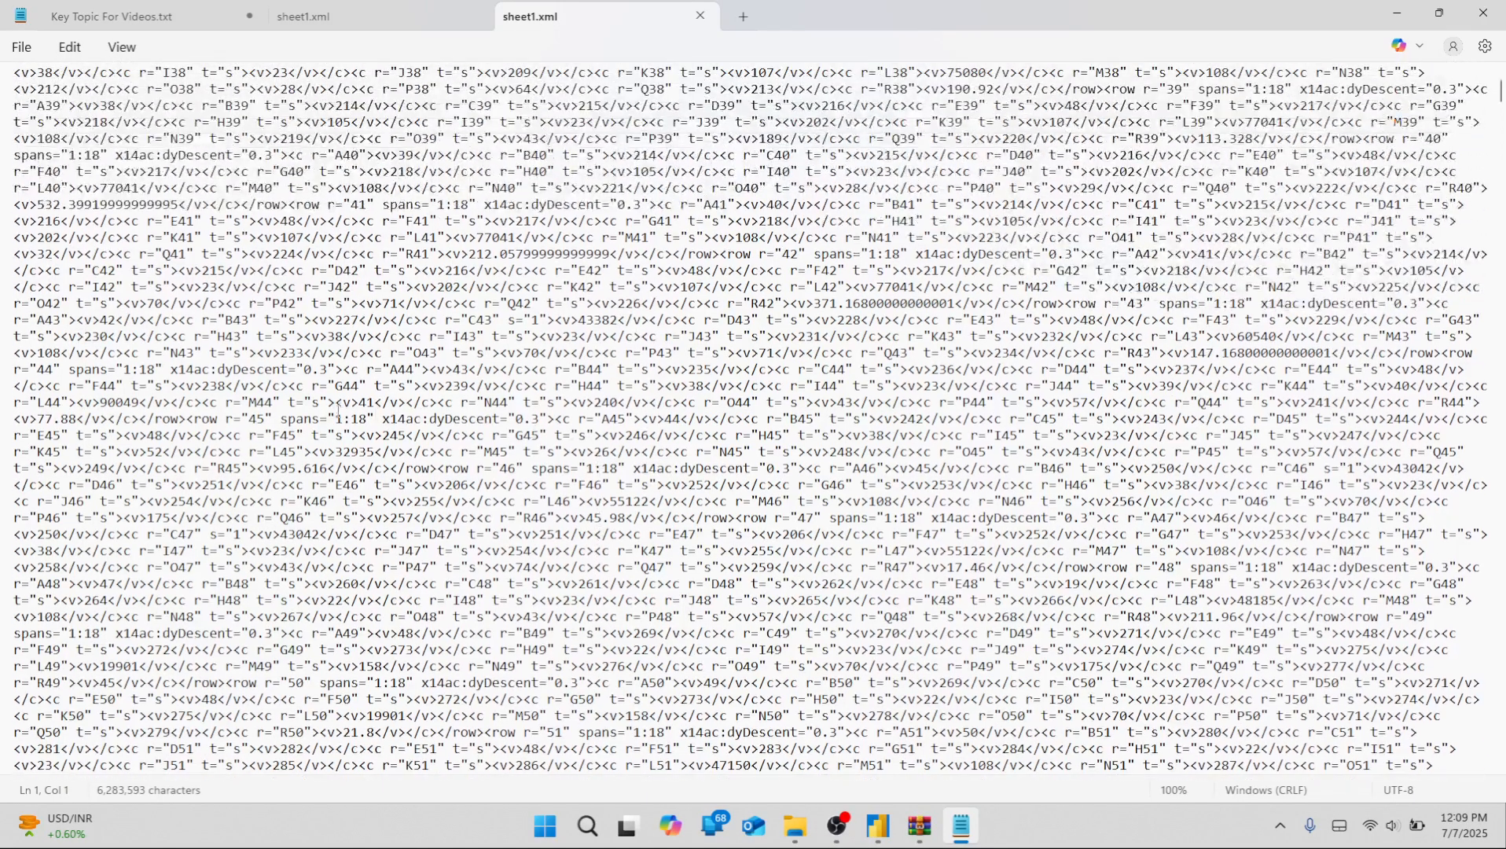
{"action": "left_click_drag", "start_coordinate": [191, 417], "coordinate": [560, 417]}
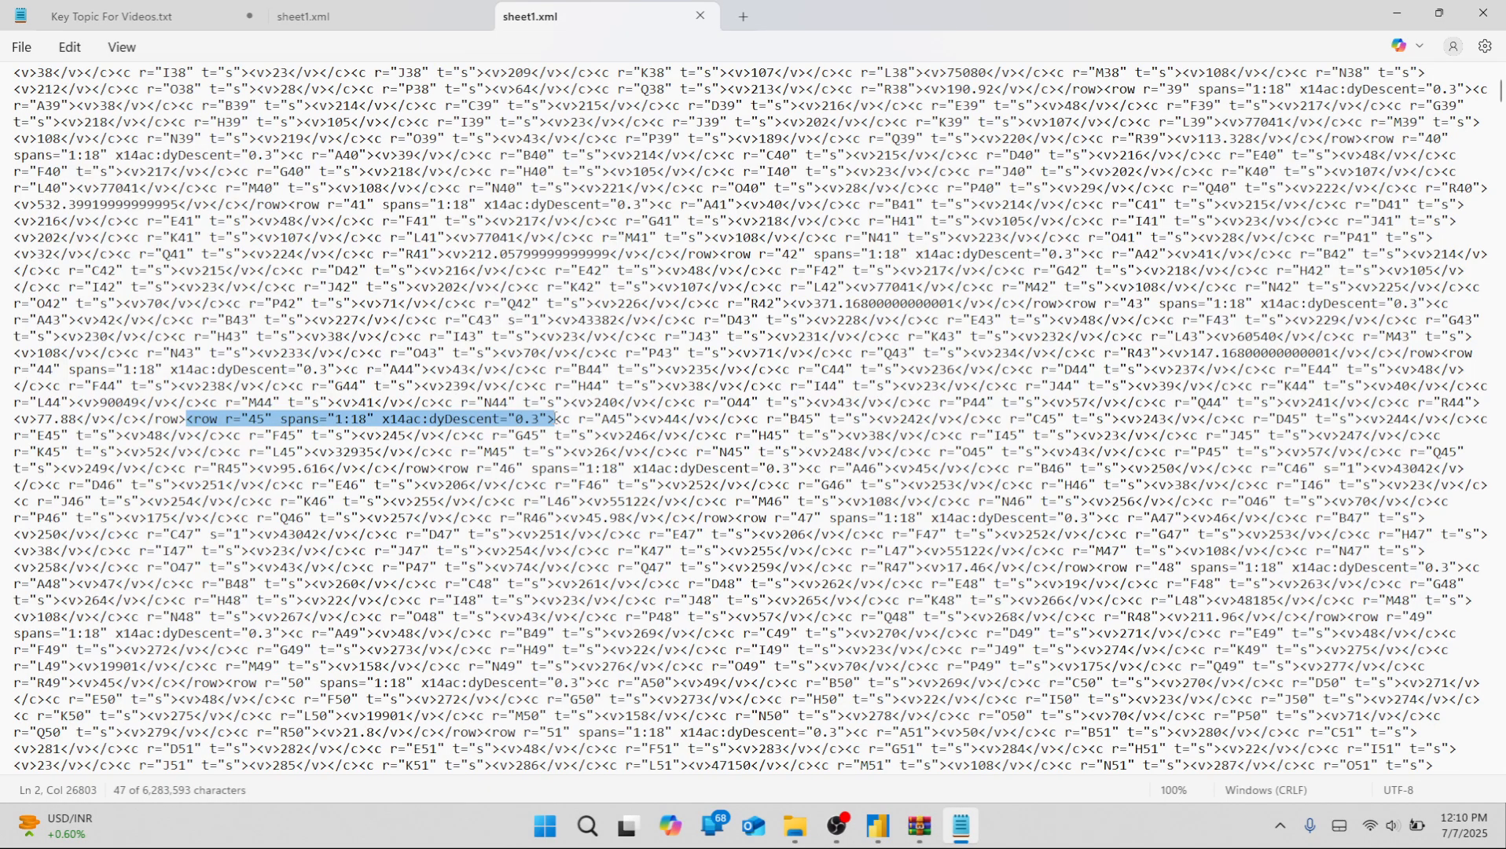
{"action": "left_click", "coordinate": [135, 419]}
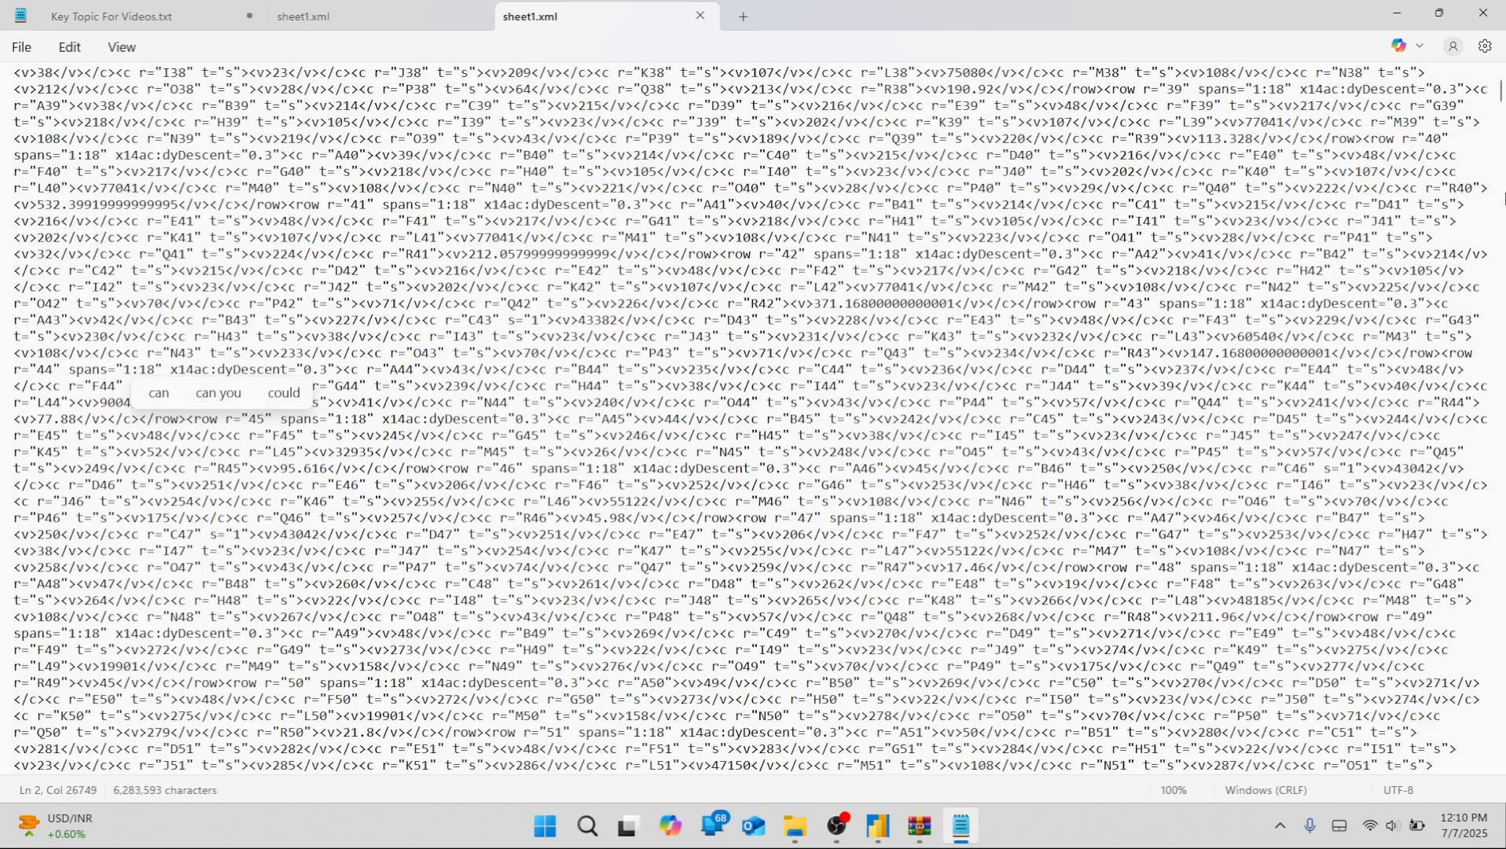
{"action": "left_click", "coordinate": [1399, 16]}
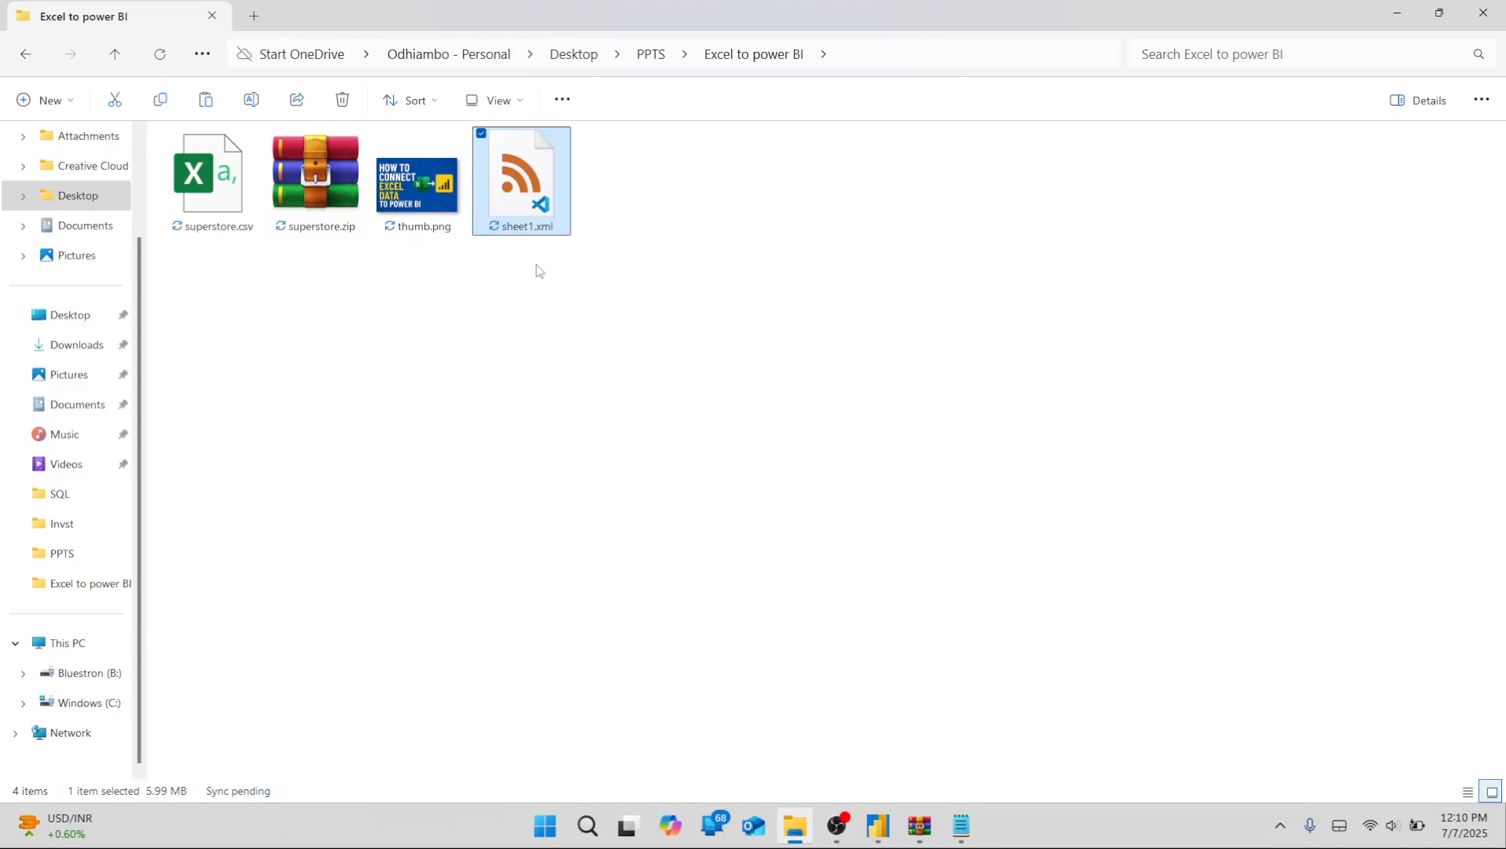
Switch to Power BI Desktop and review the delimiter and data type detection options for superstore.csv, keeping the current choices.
{"action": "key", "text": "alt+Tab"}
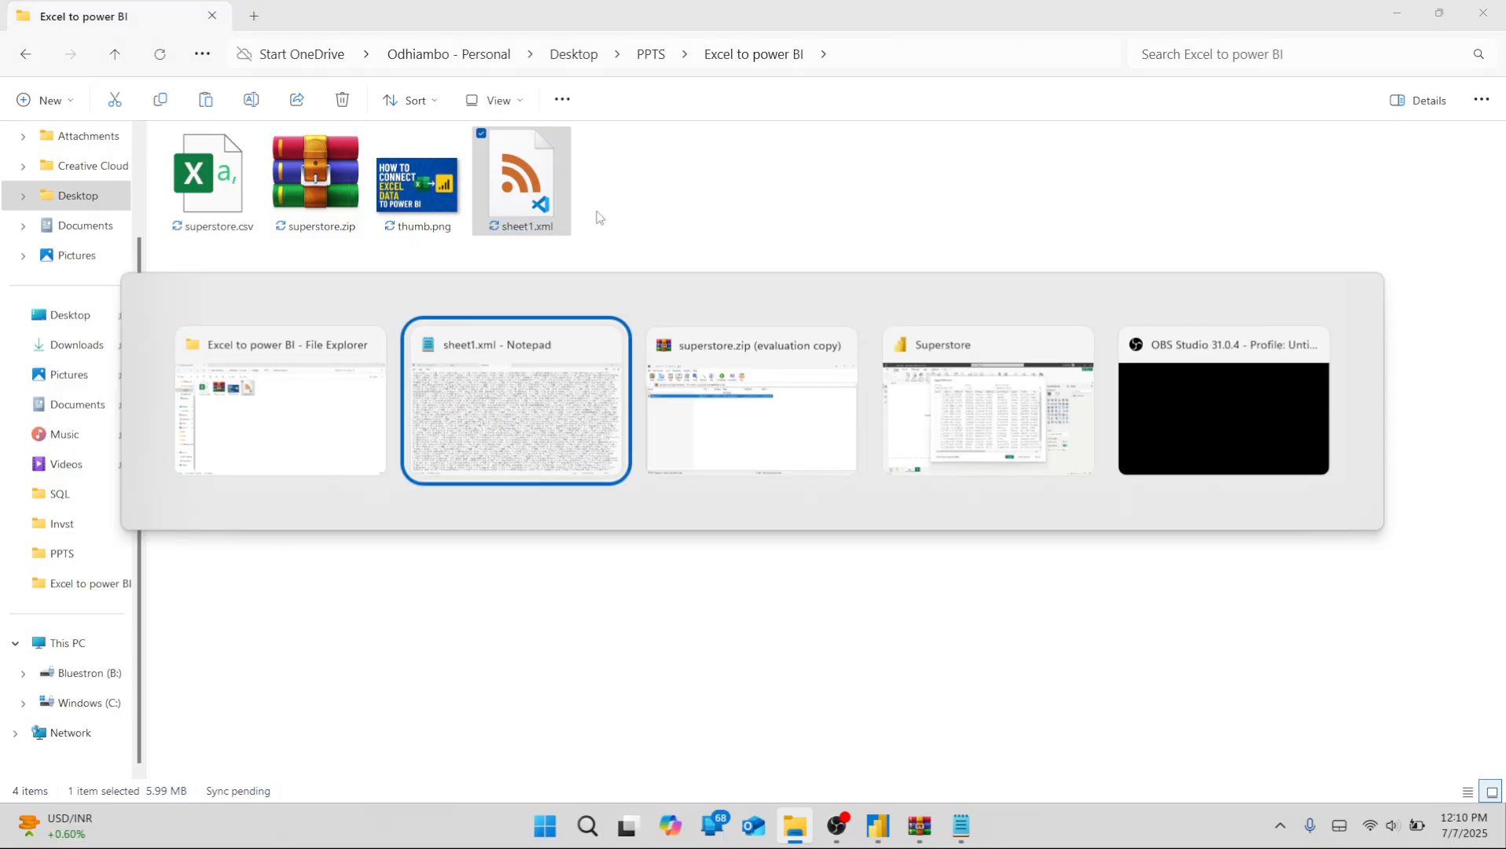
{"action": "key", "text": "alt+Tab"}
{"action": "key", "text": "alt+Tab"}
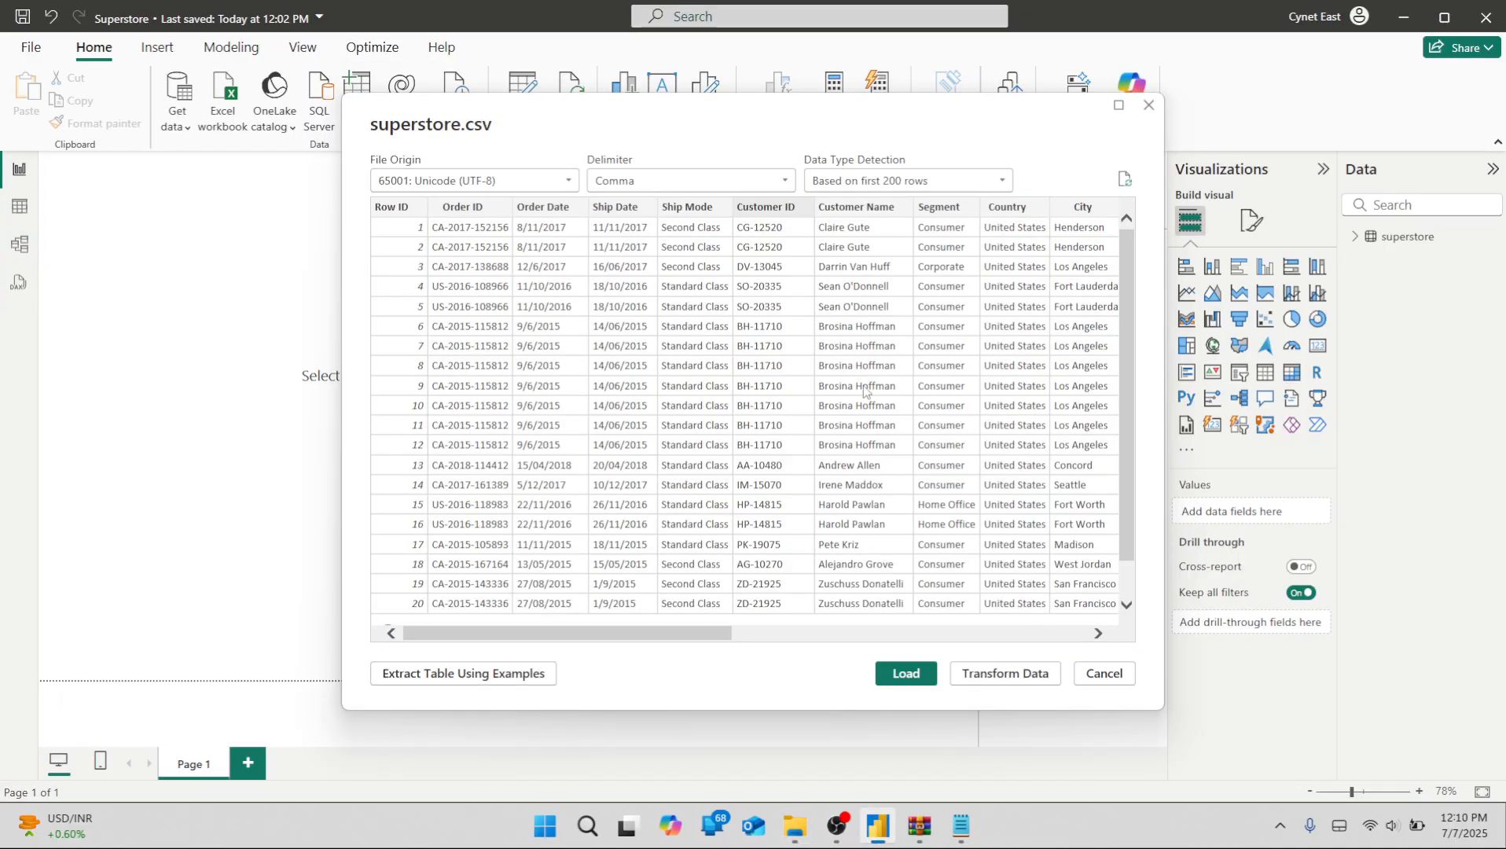
{"action": "left_click", "coordinate": [661, 182]}
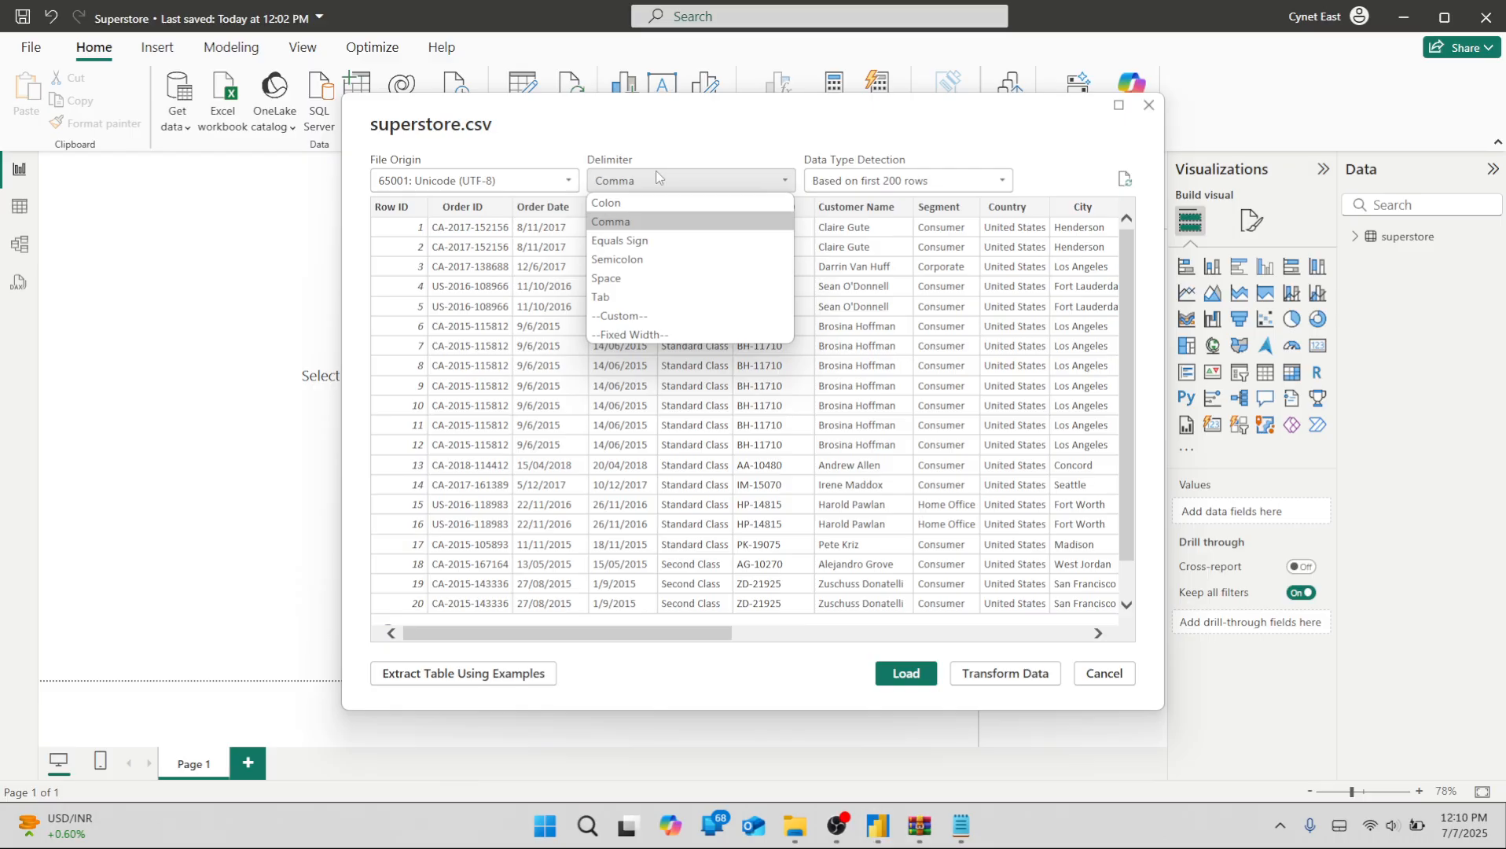
{"action": "left_click", "coordinate": [681, 189]}
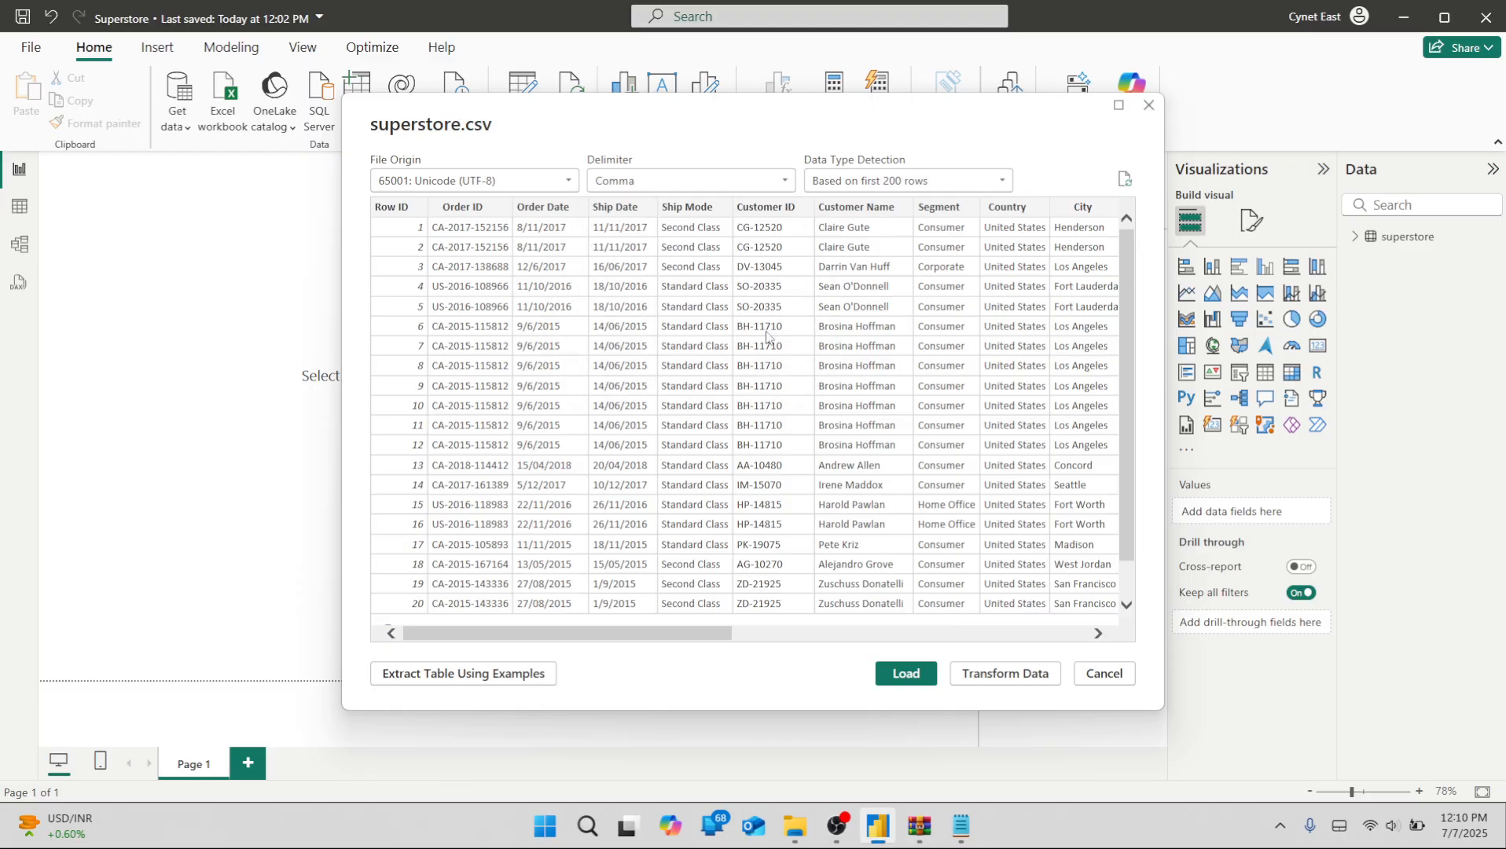
{"action": "left_click", "coordinate": [854, 183]}
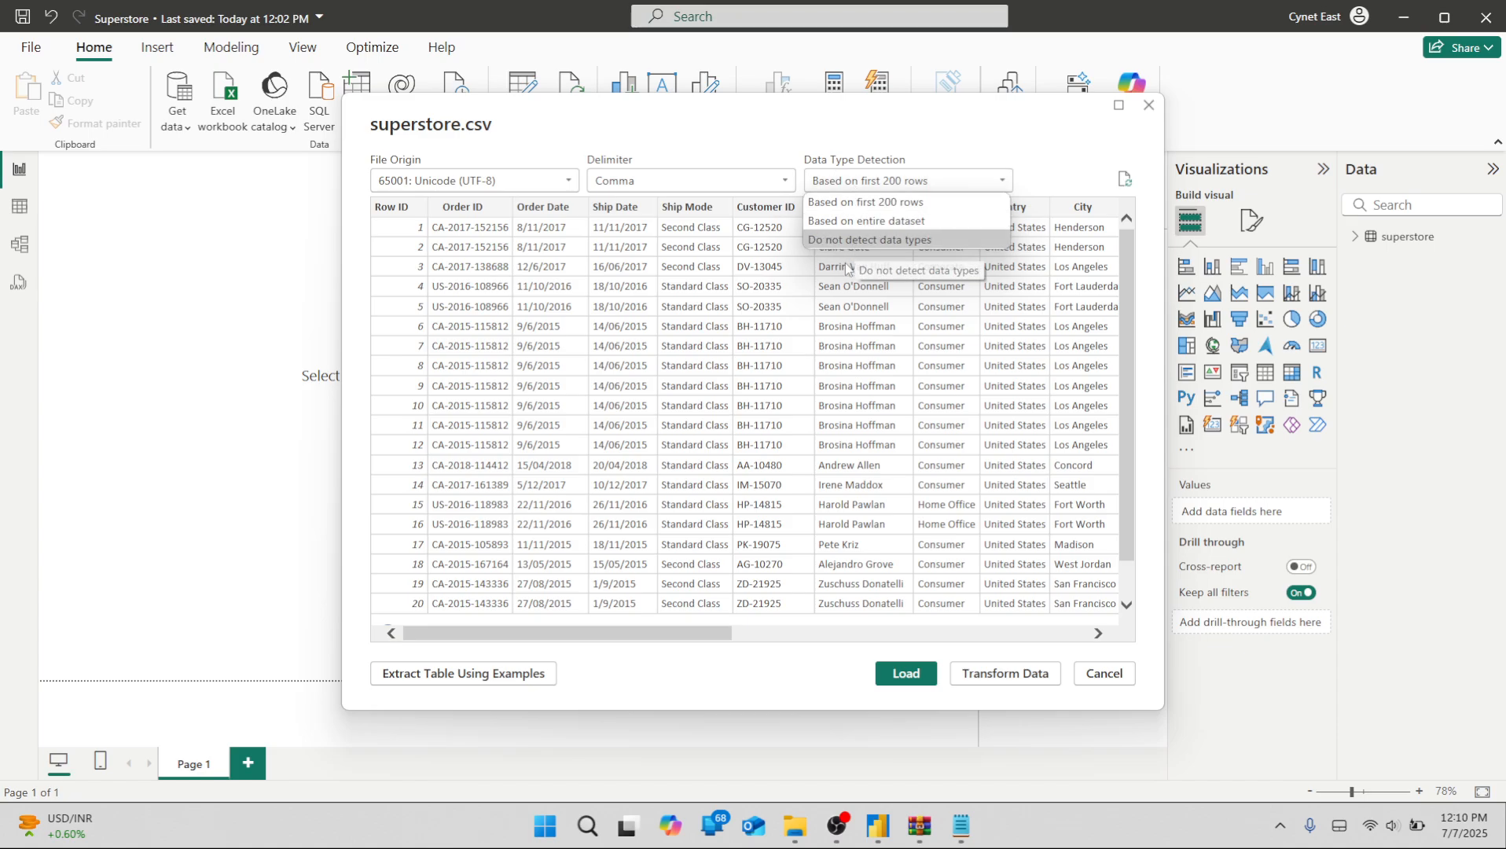
{"action": "left_click", "coordinate": [787, 138]}
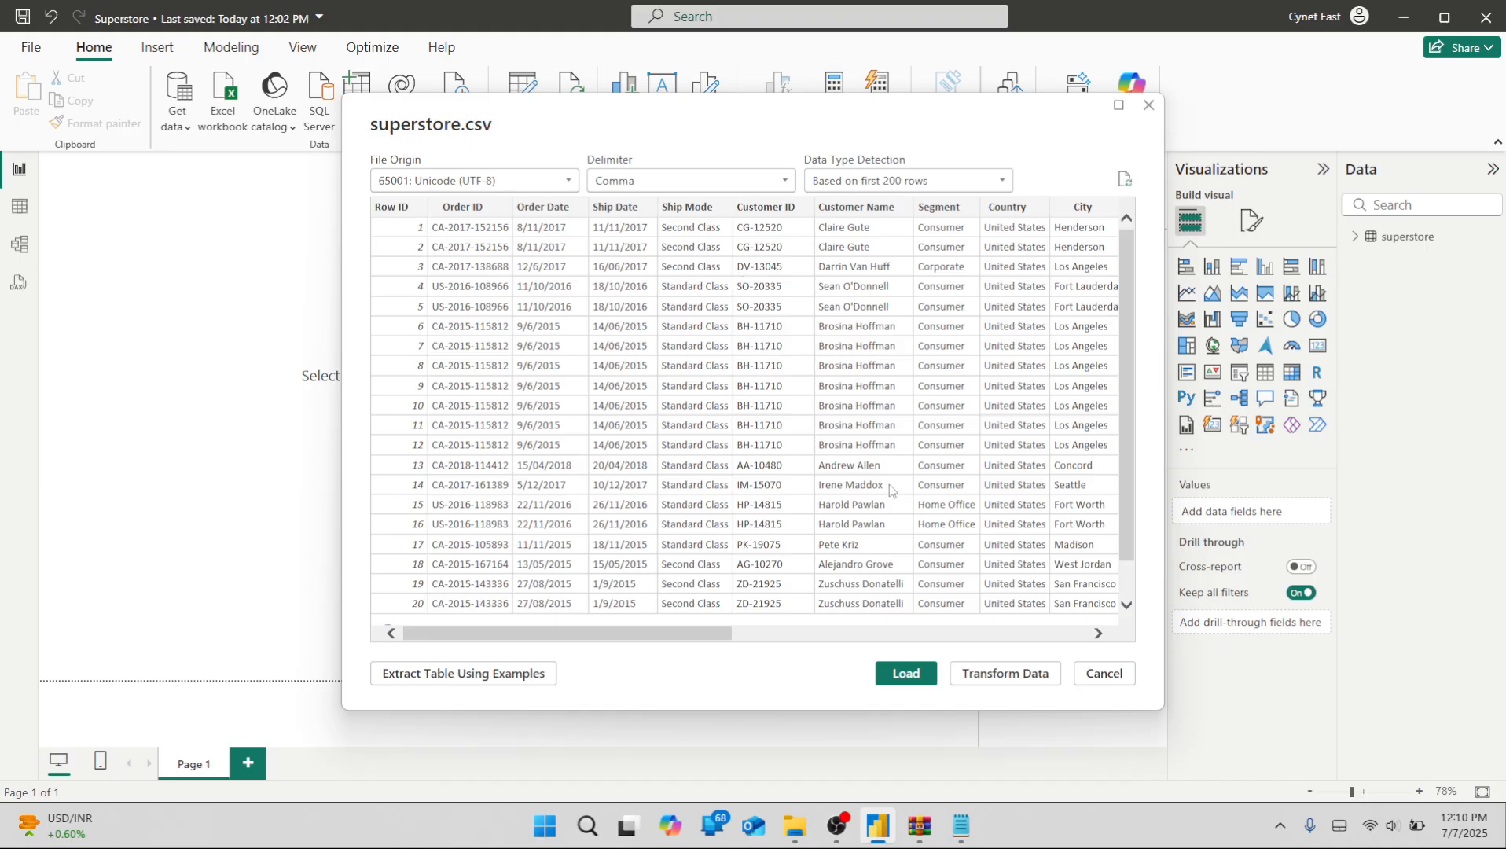
Load the superstore.csv data into the report and check the field list of the newly imported table.
{"action": "left_click", "coordinate": [903, 673]}
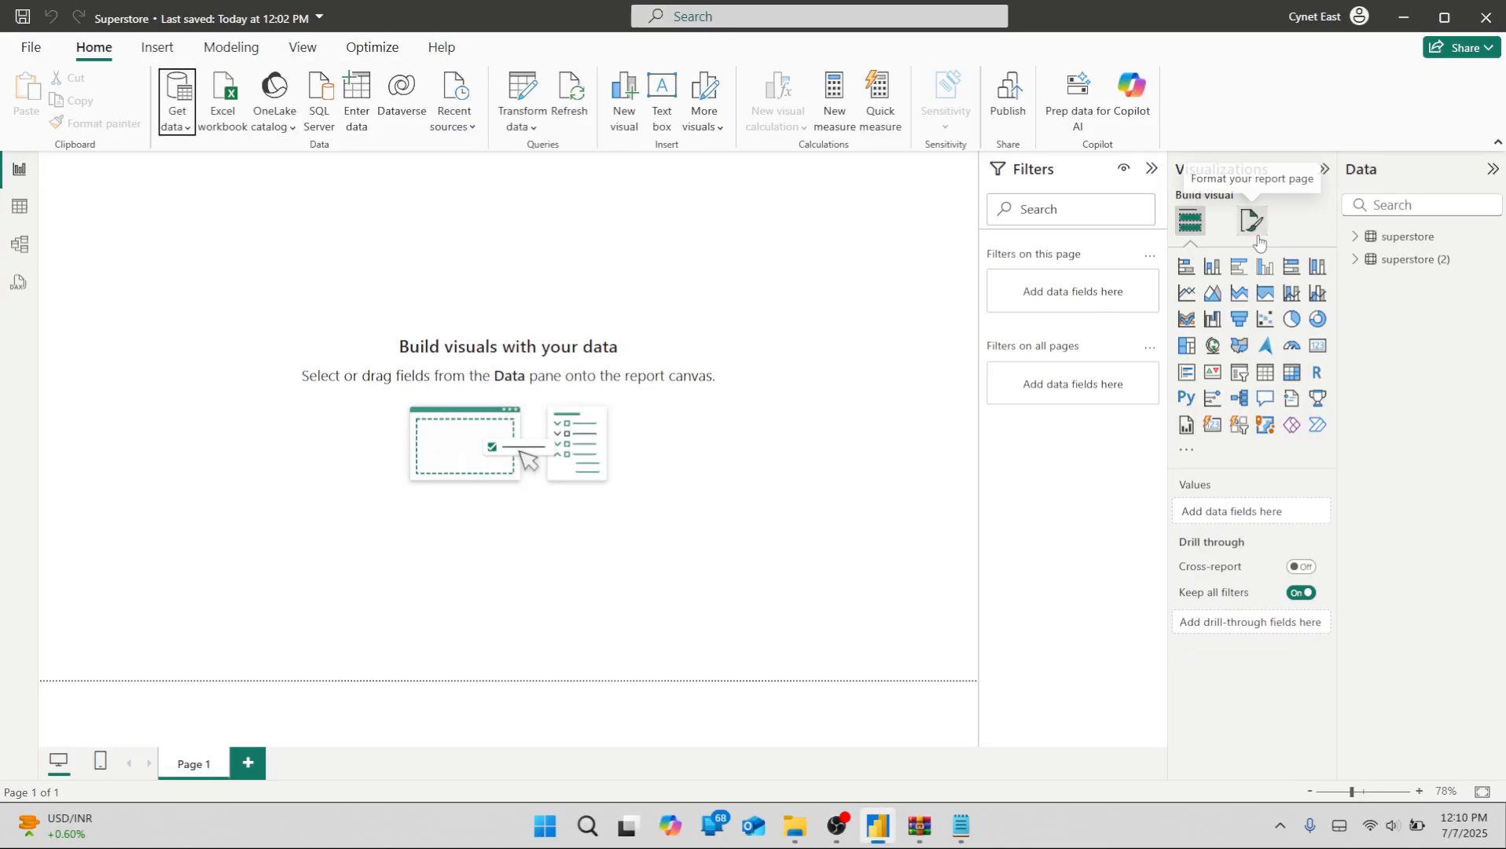
{"action": "left_click", "coordinate": [1361, 266]}
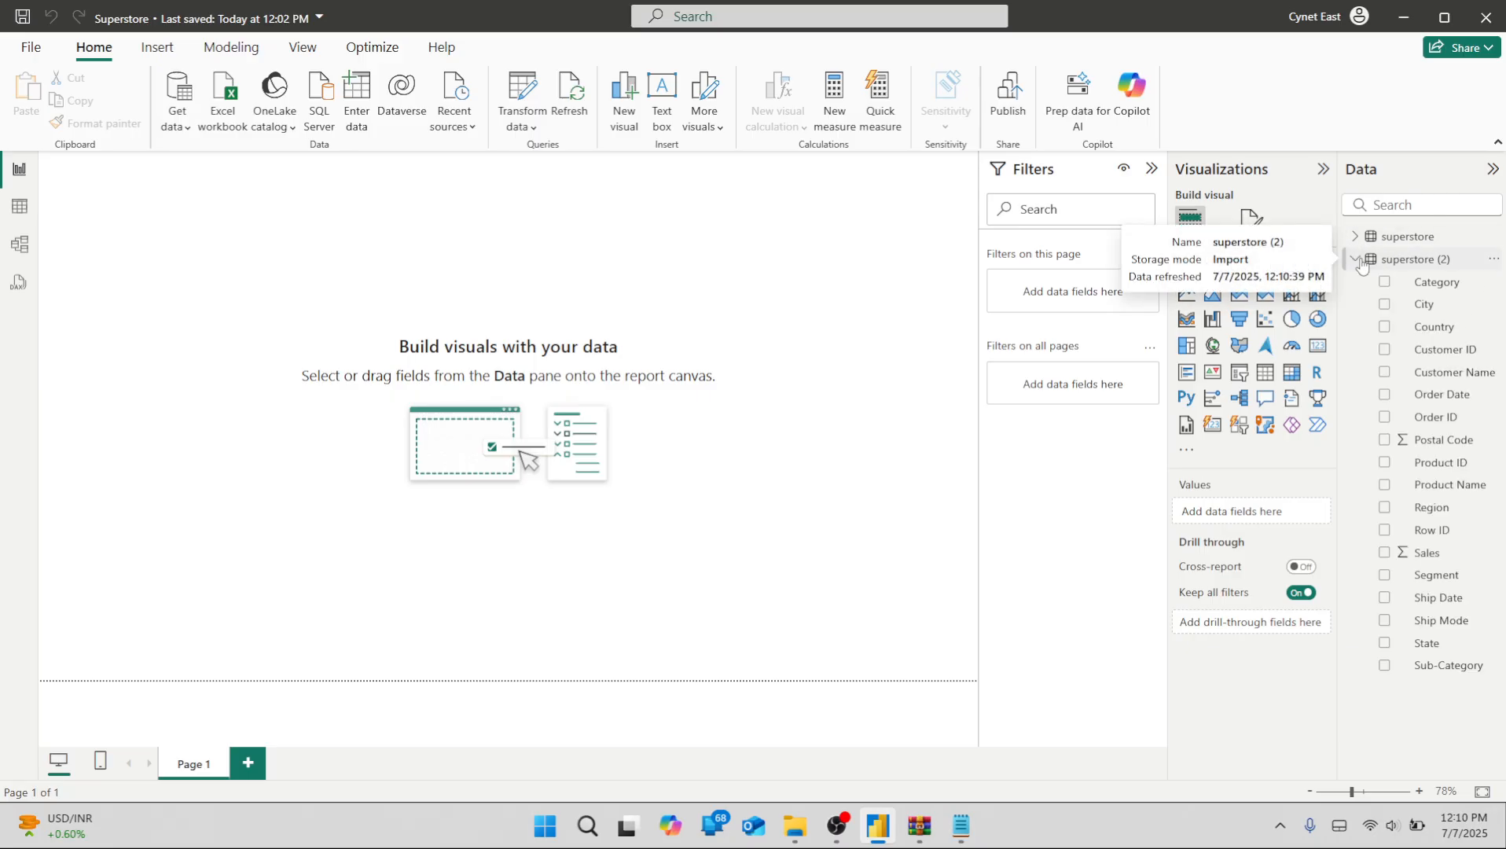
{"action": "left_click", "coordinate": [1360, 266]}
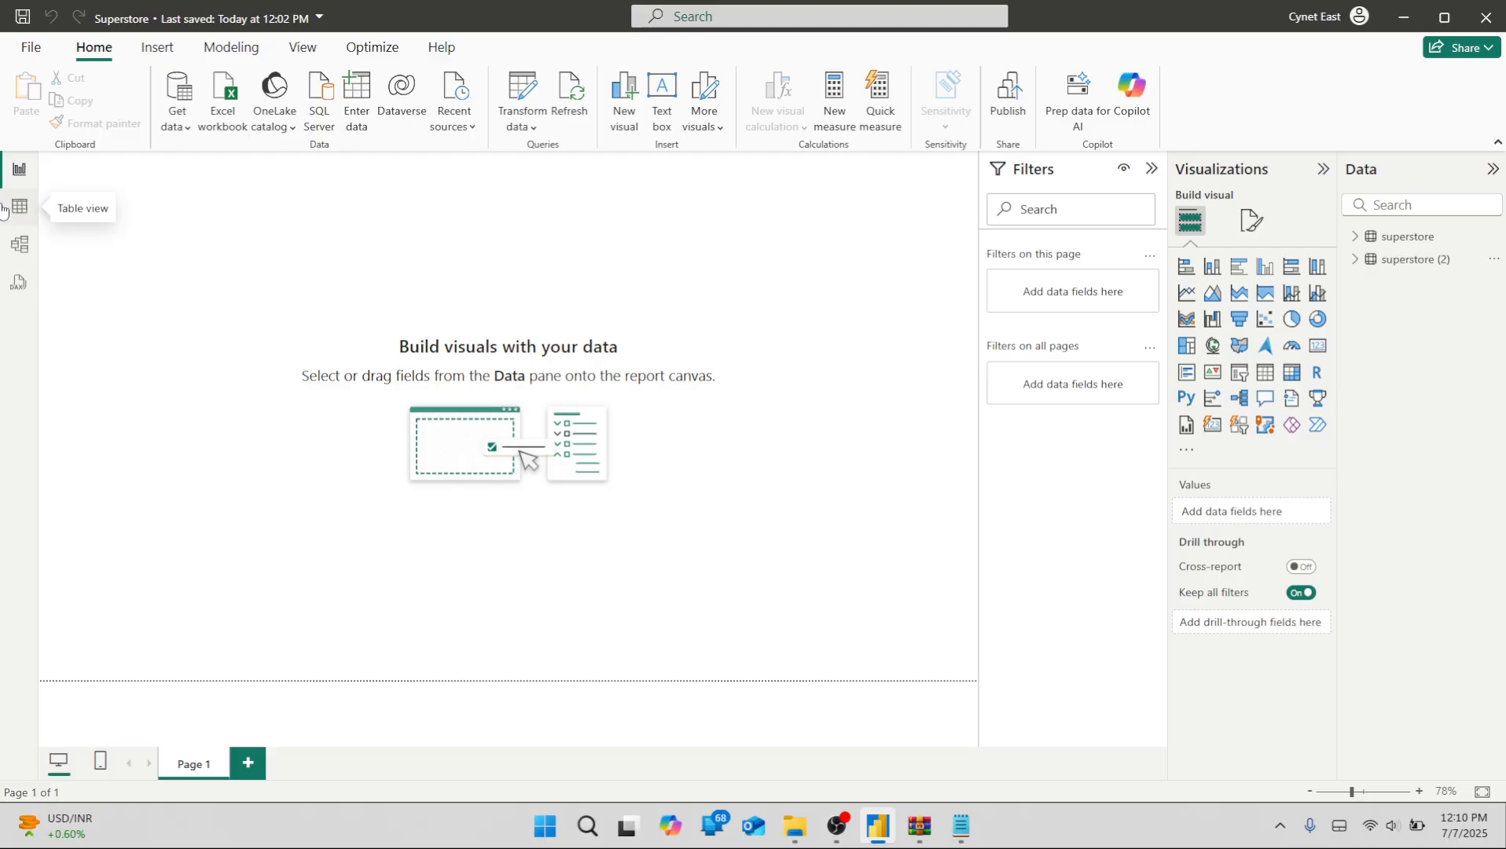
Switch to File Explorer, rename superstore.zip to superstore.xlsx, and delete sheet1.xml from the Excel to power BI folder.
{"action": "key", "text": "alt+Tab"}
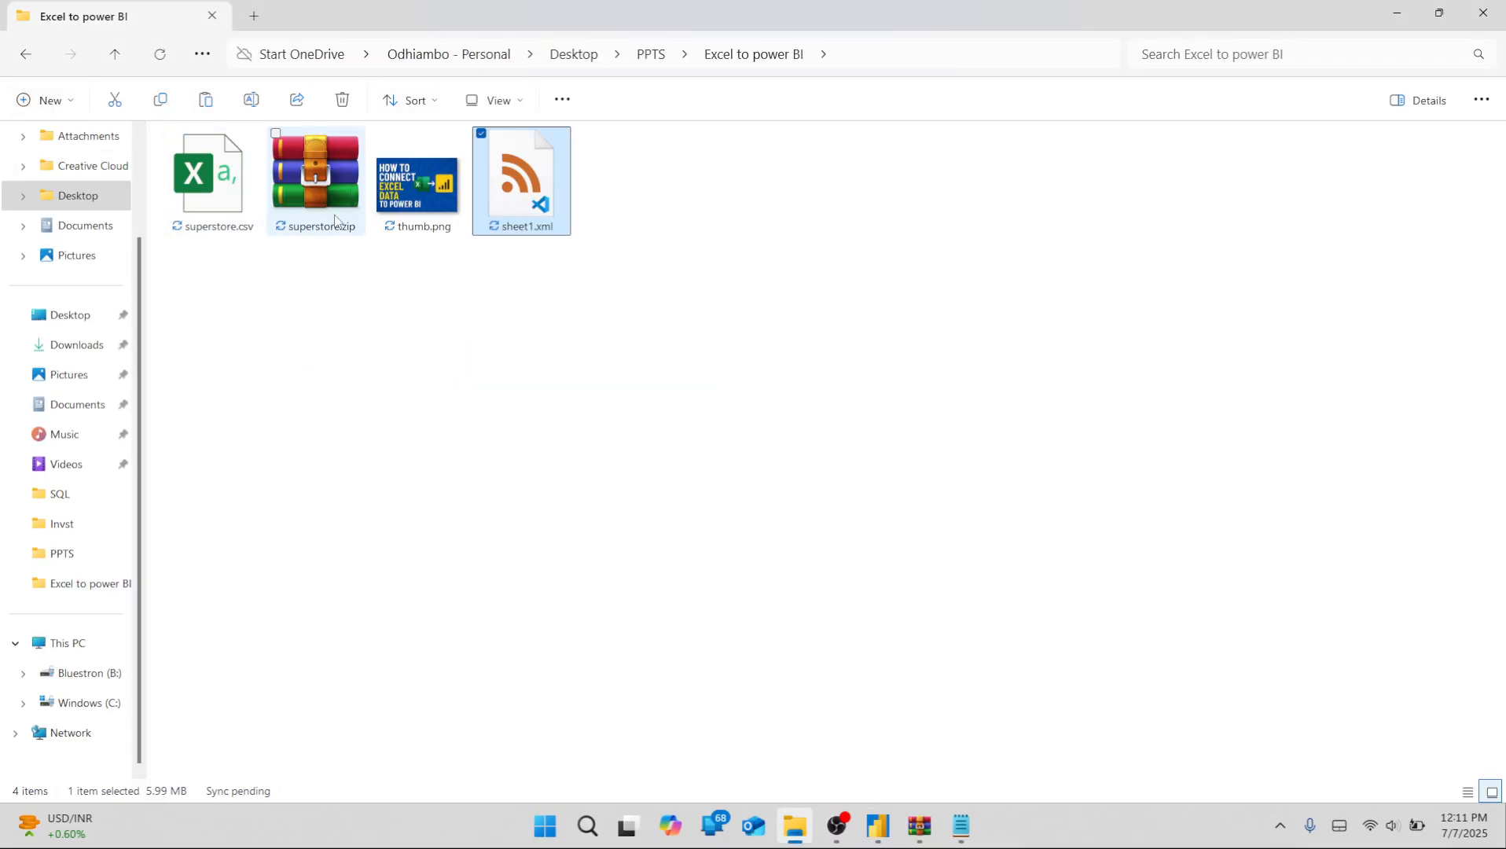
{"action": "left_click", "coordinate": [338, 232]}
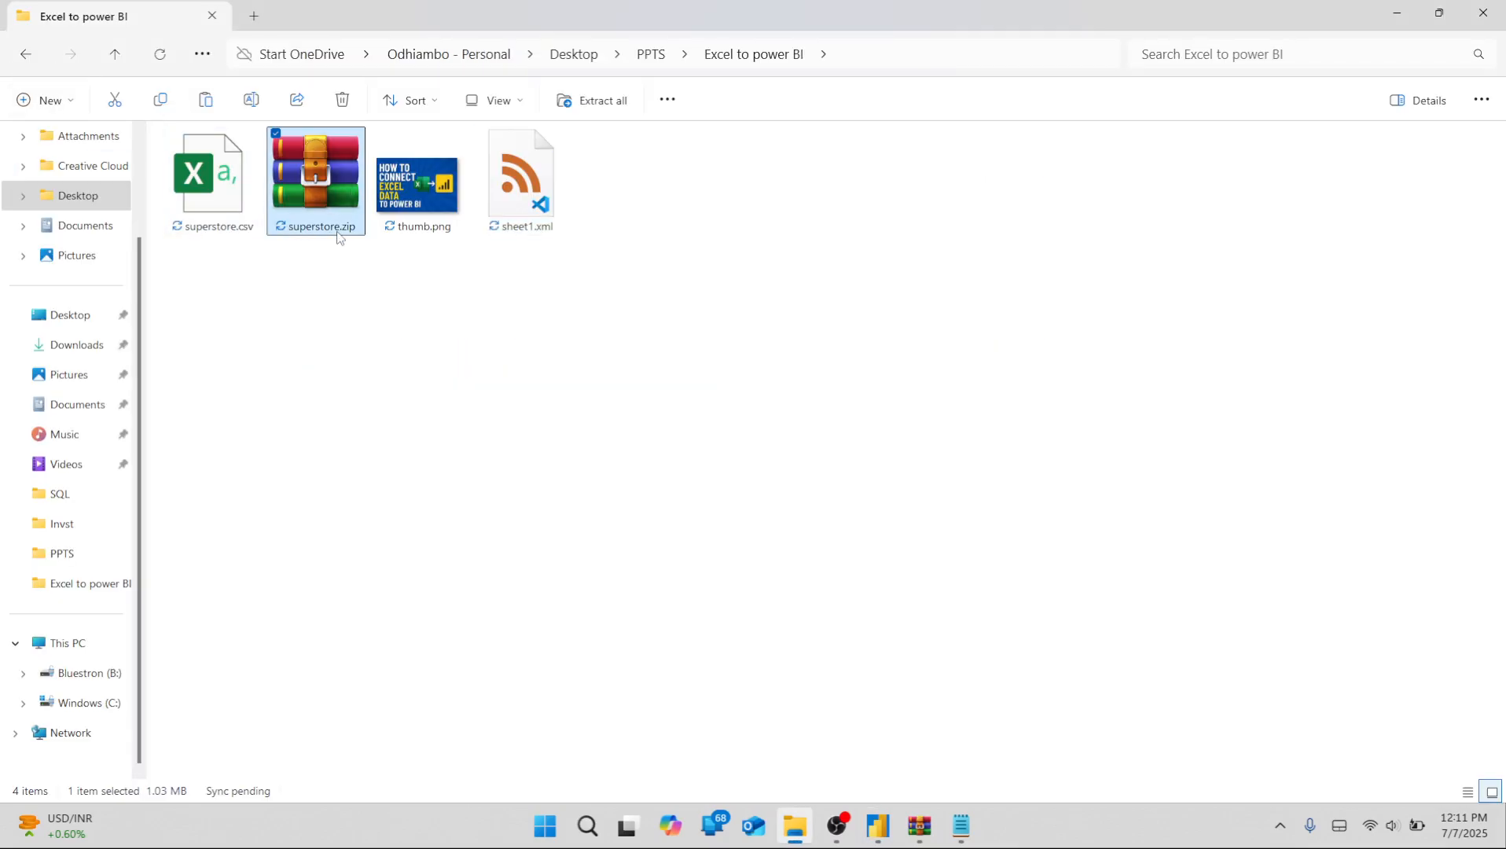
{"action": "left_click", "coordinate": [348, 228]}
{"action": "left_click", "coordinate": [351, 225]}
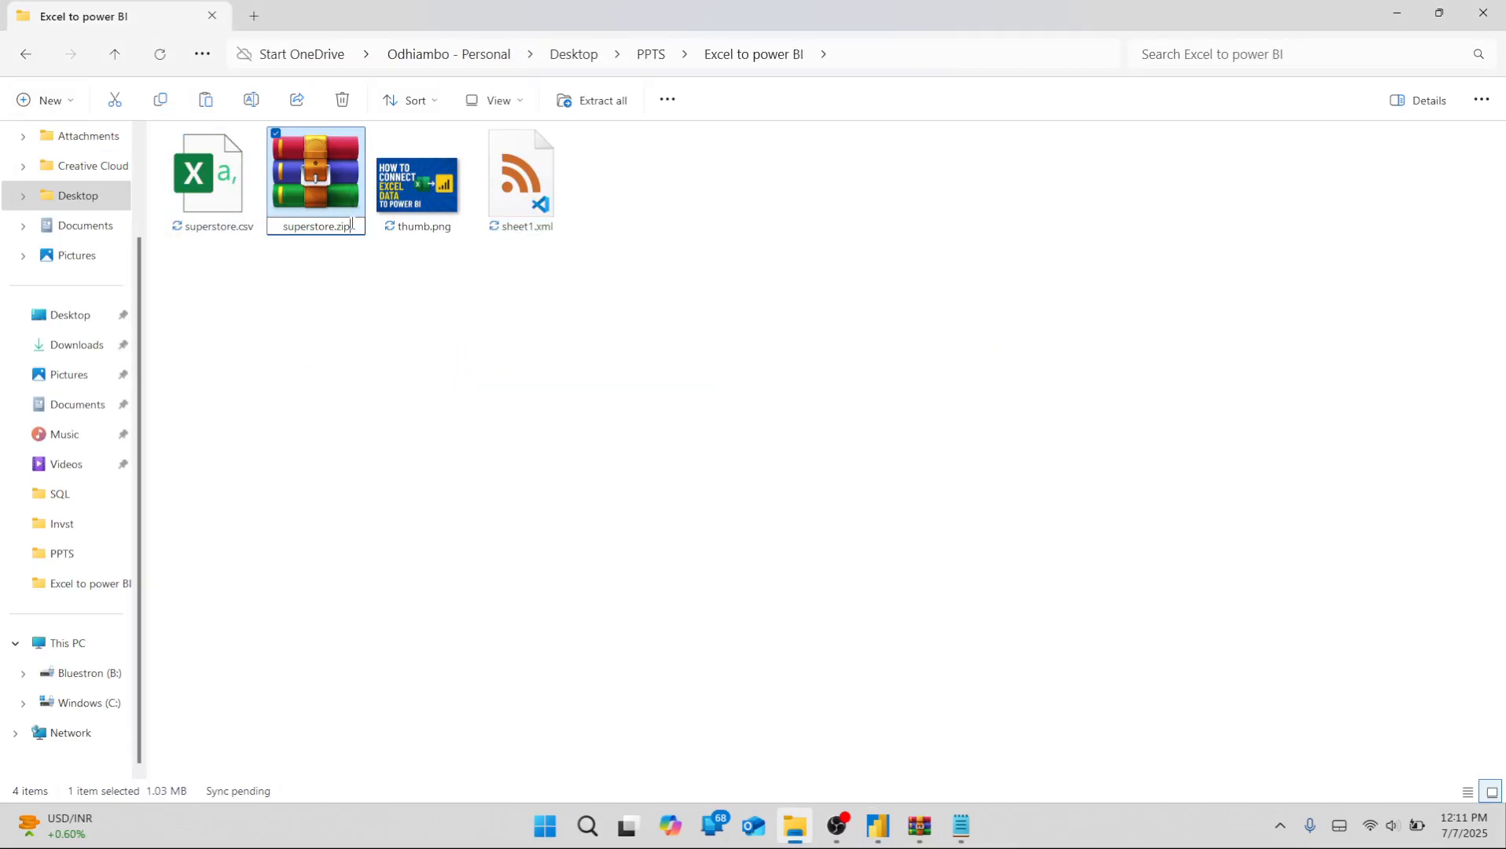
{"action": "key", "text": "BackSpace"}
{"action": "key", "text": "BackSpace"}
{"action": "key", "text": "BackSpace"}
{"action": "type", "text": "xlsx"}
{"action": "key", "text": "Return"}
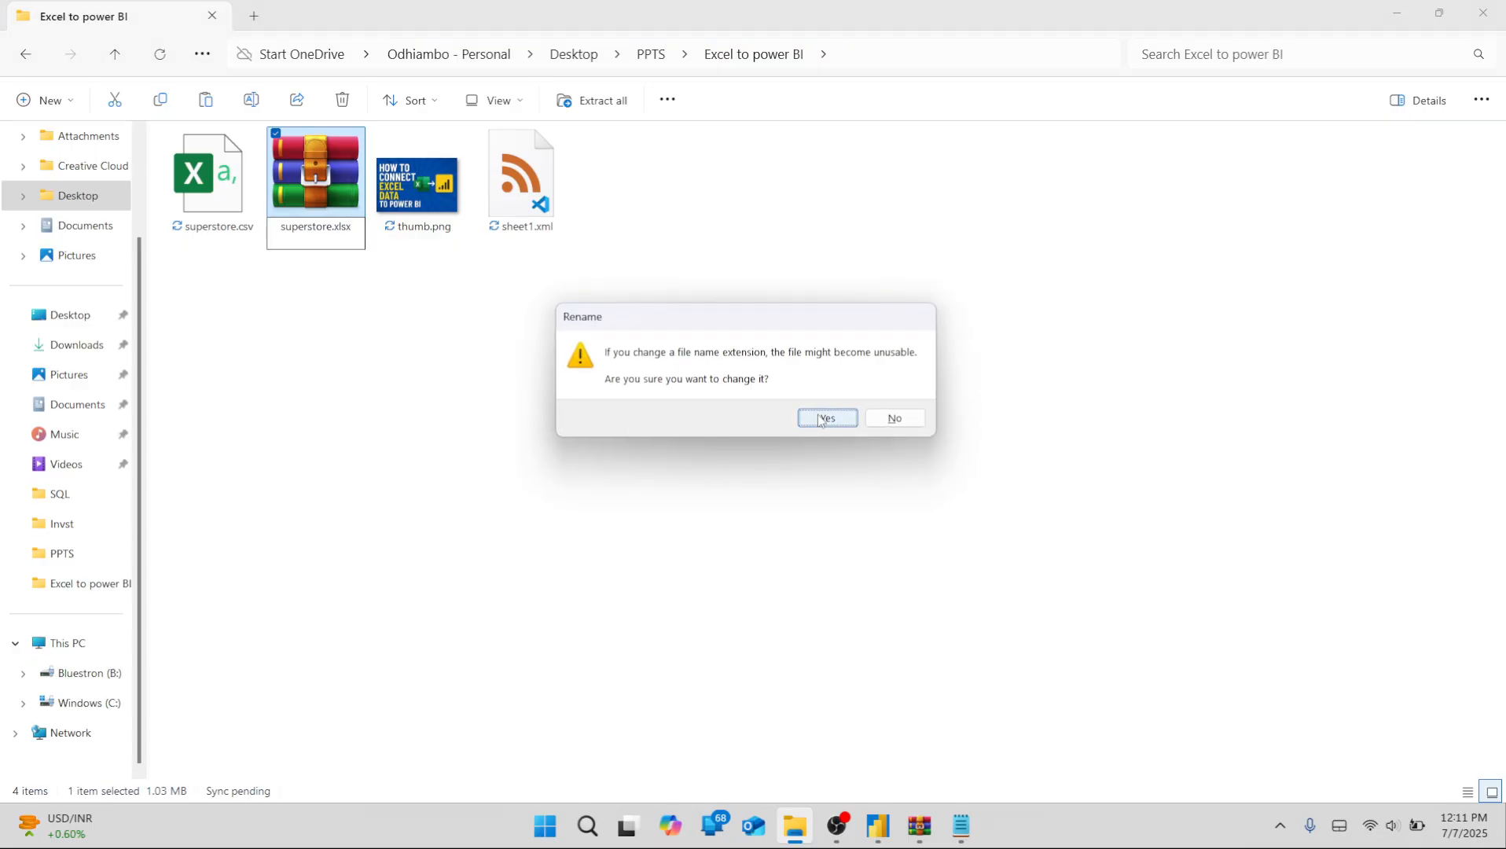
{"action": "left_click", "coordinate": [818, 418]}
{"action": "left_click", "coordinate": [515, 202]}
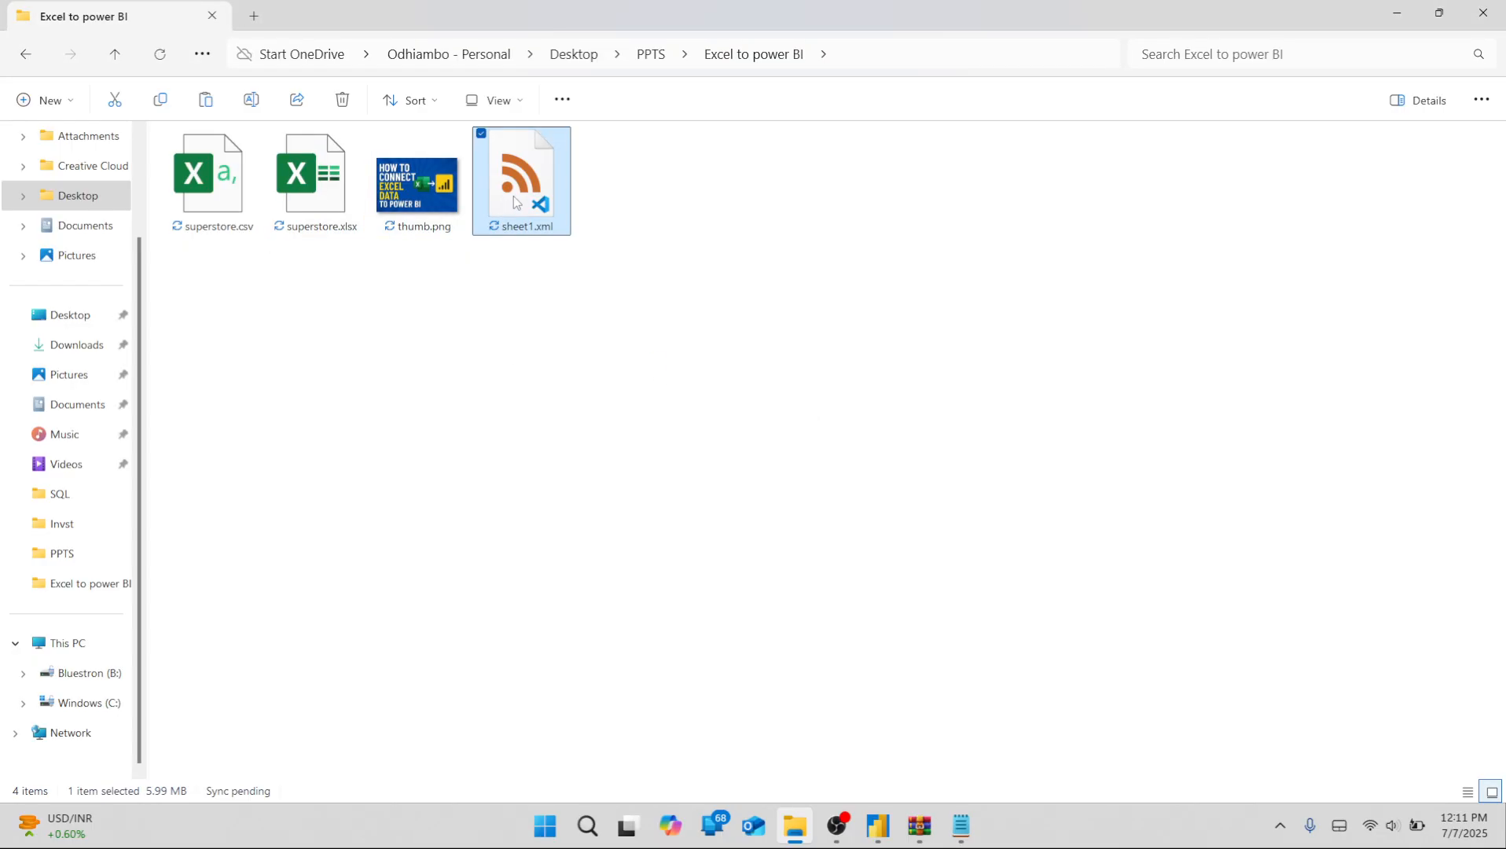
{"action": "key", "text": "Delete"}
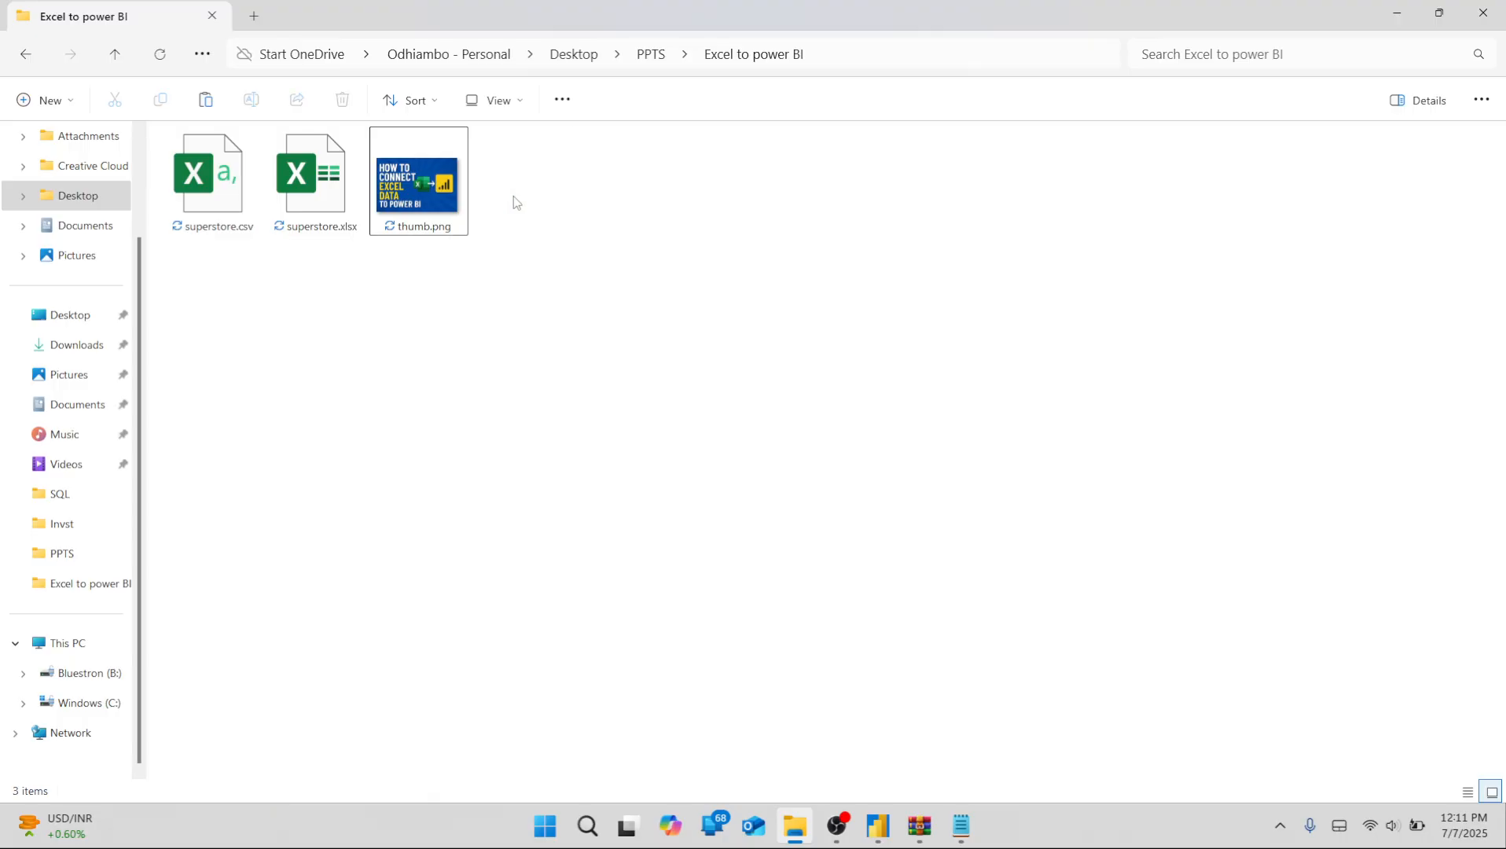
Open superstore.xlsx in Excel and fit the Product Name column's width to its contents.
{"action": "double_click", "coordinate": [330, 204]}
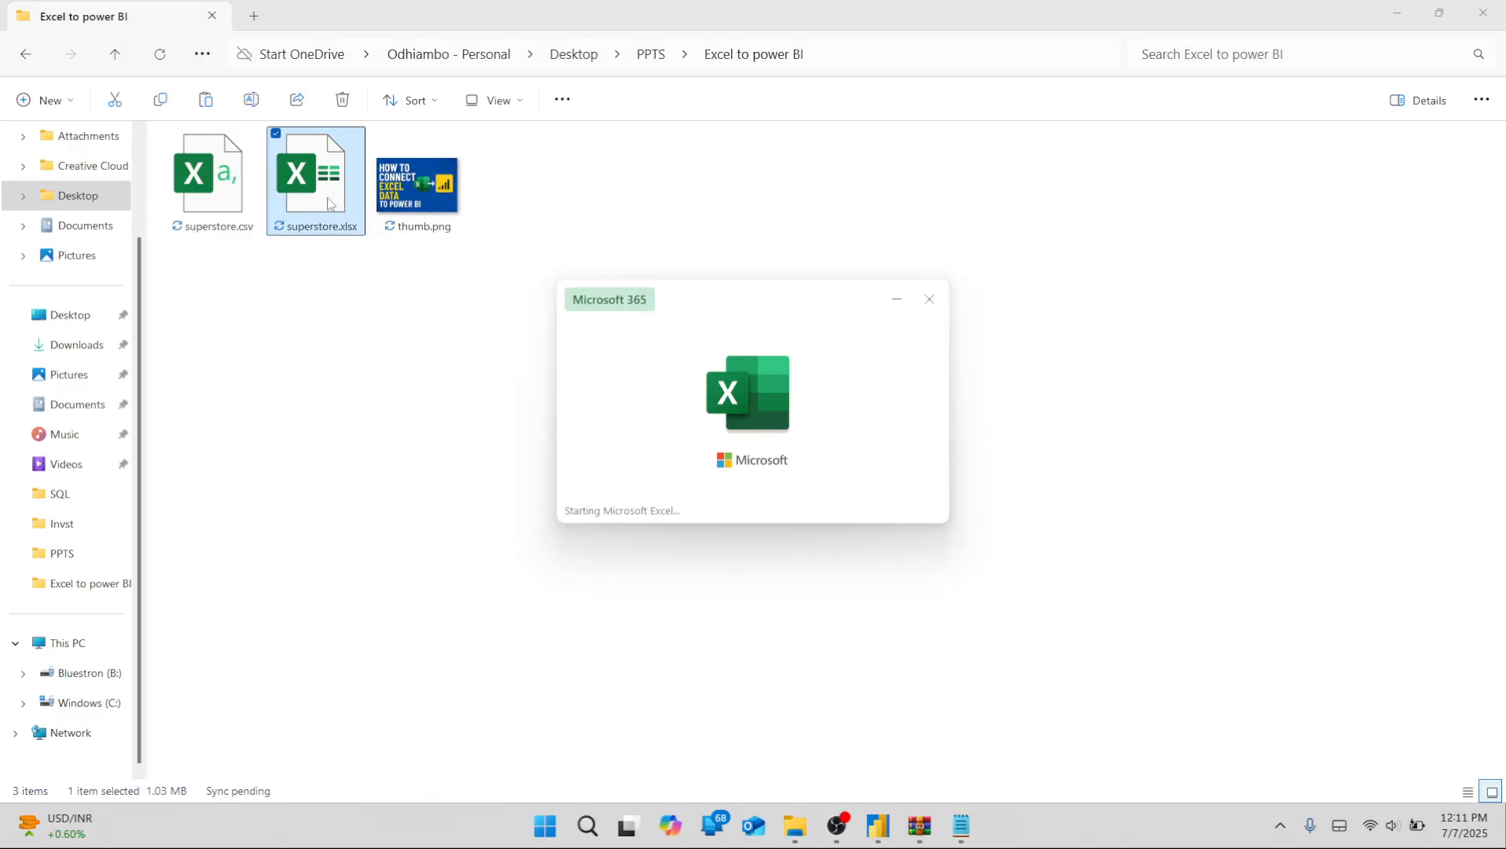
{"action": "key", "text": "alt+Tab"}
{"action": "key", "text": "alt+Tab"}
{"action": "key", "text": "Tab"}
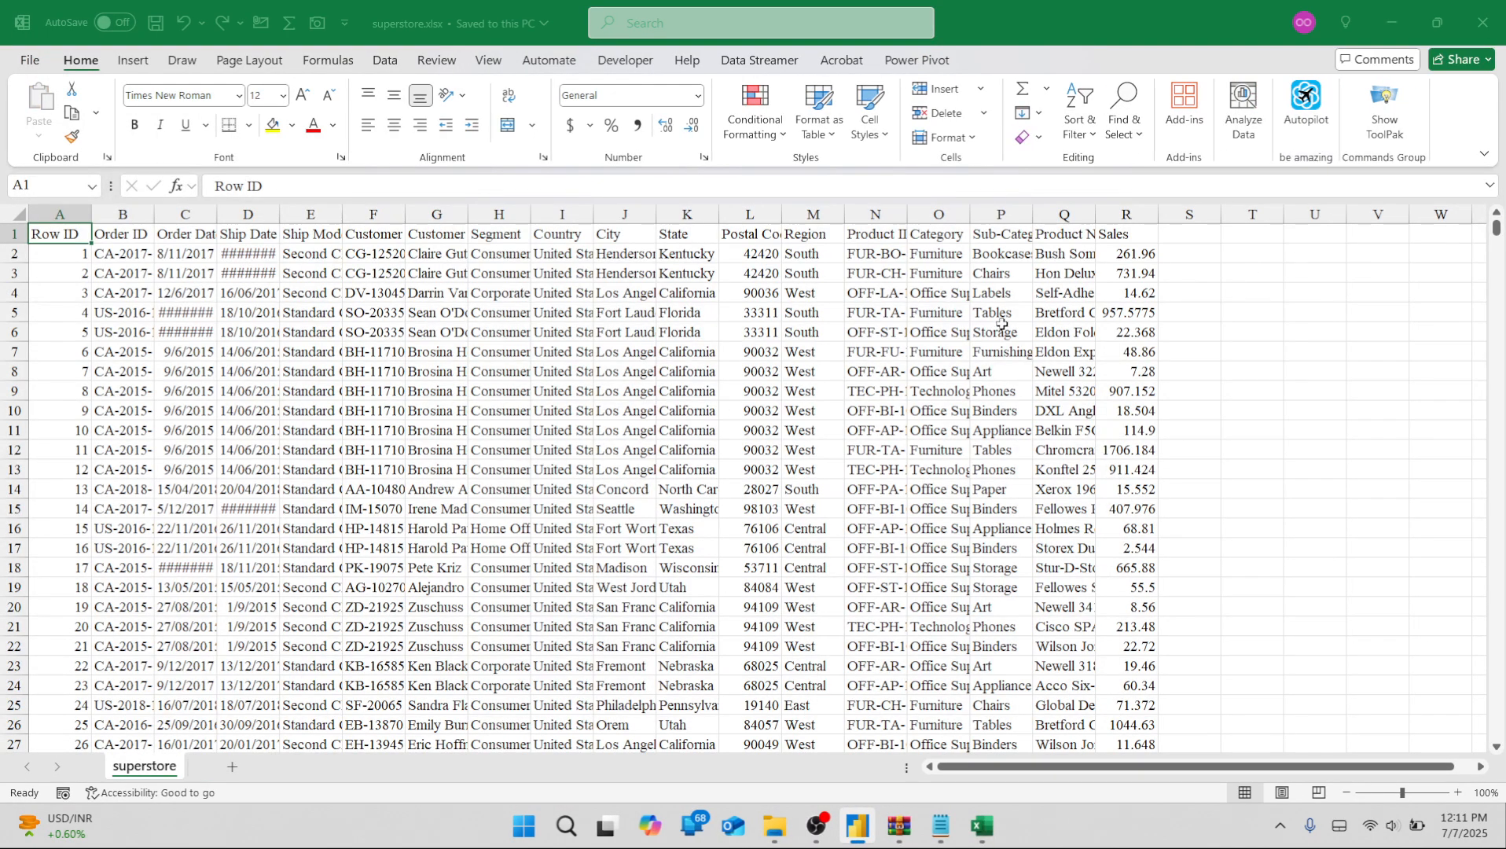
{"action": "double_click", "coordinate": [1093, 214]}
Switch to Power BI Desktop and add a card visual showing the Sales field of the superstore table.
{"action": "key", "text": "alt+Tab"}
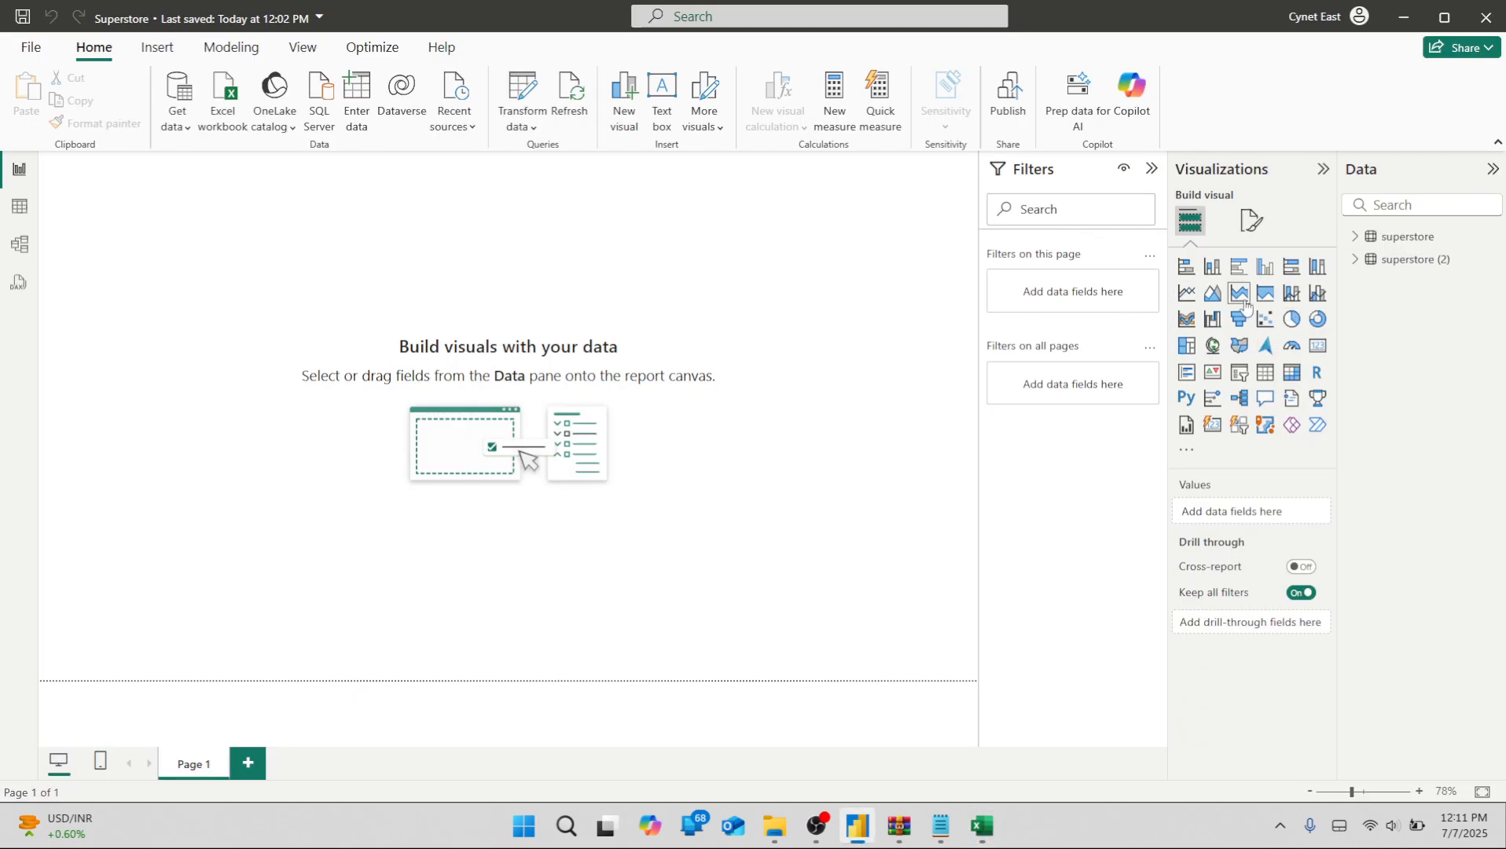
{"action": "left_click", "coordinate": [1318, 345]}
{"action": "left_click", "coordinate": [1355, 238]}
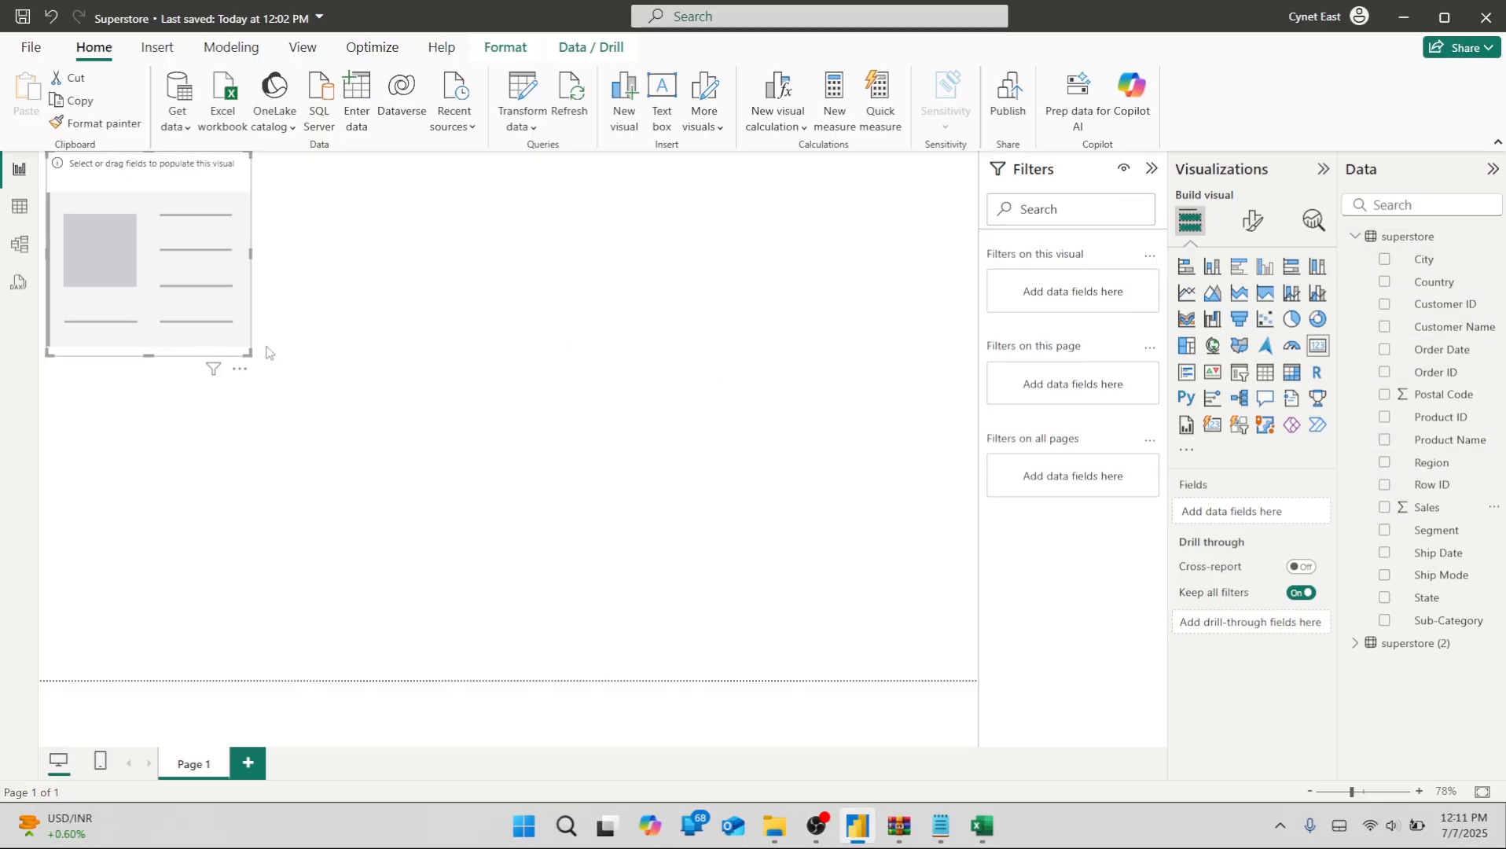
{"action": "left_click", "coordinate": [1387, 510]}
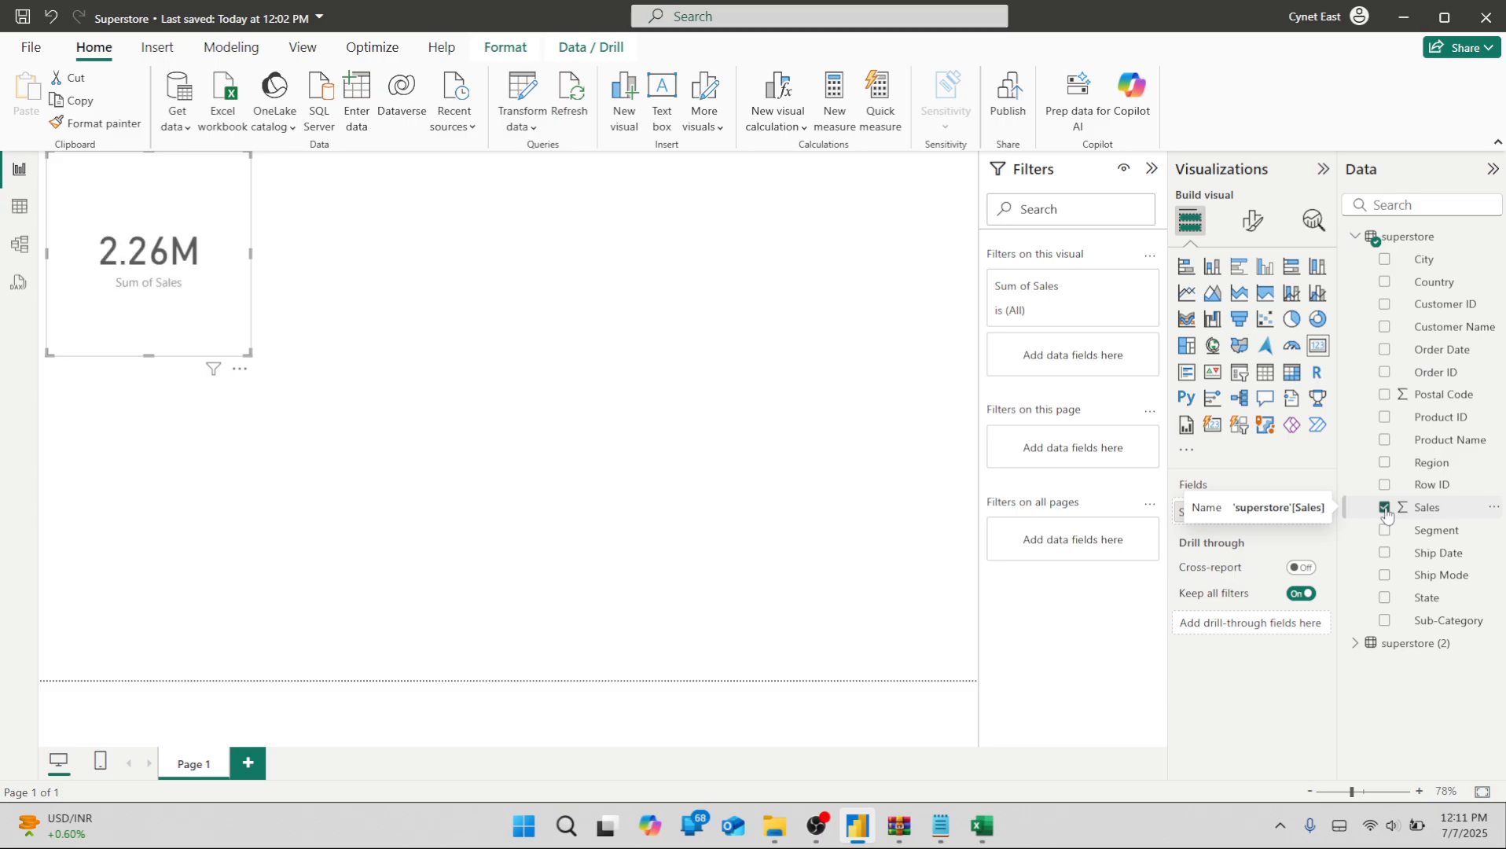
Set the Sales card's callout display units to None and enlarge the card to fit the full number.
{"action": "left_click", "coordinate": [1262, 223]}
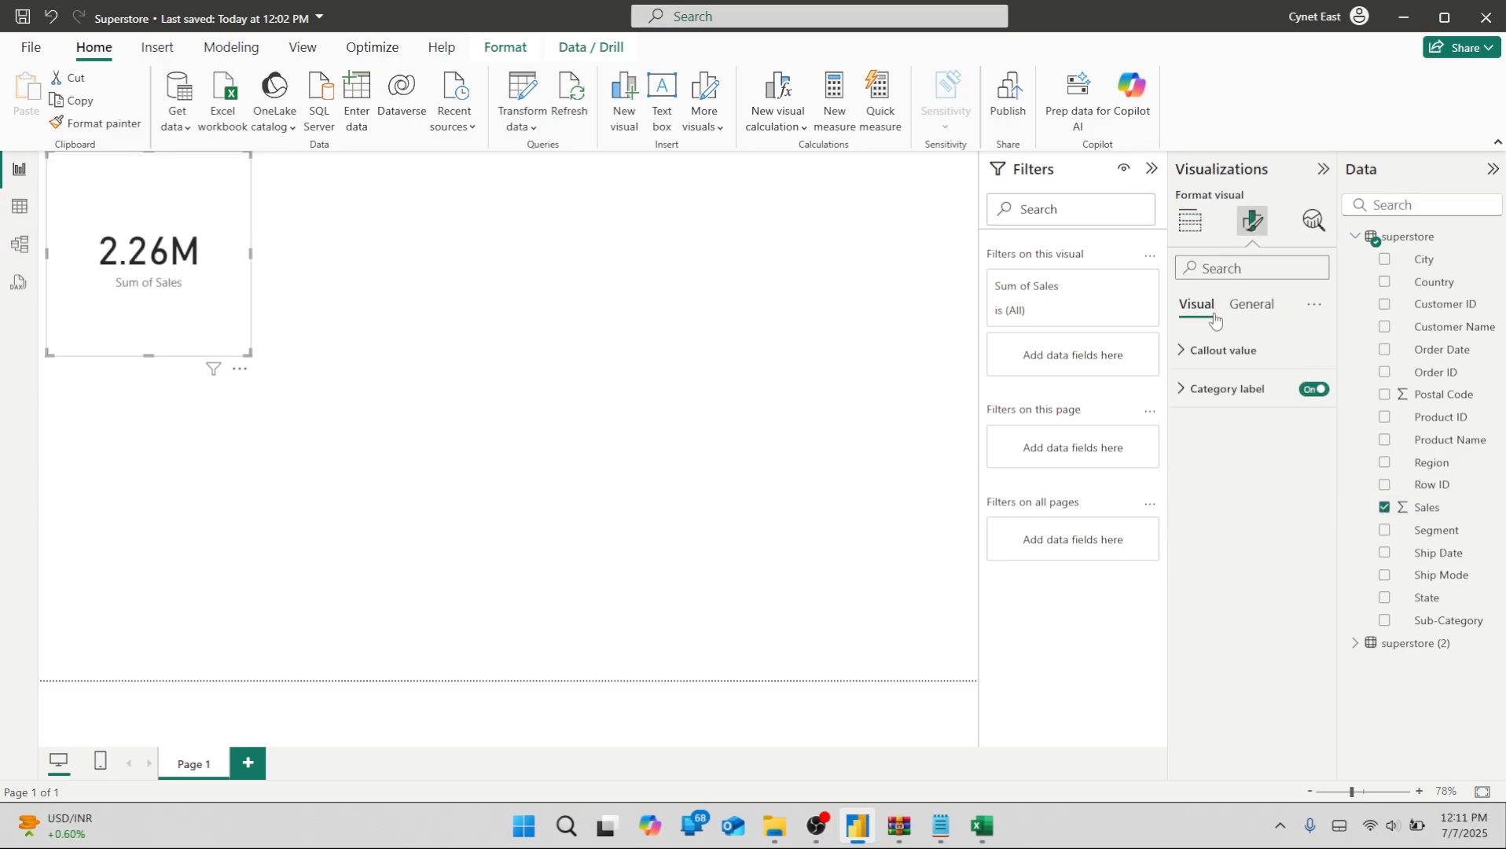
{"action": "left_click", "coordinate": [1190, 353]}
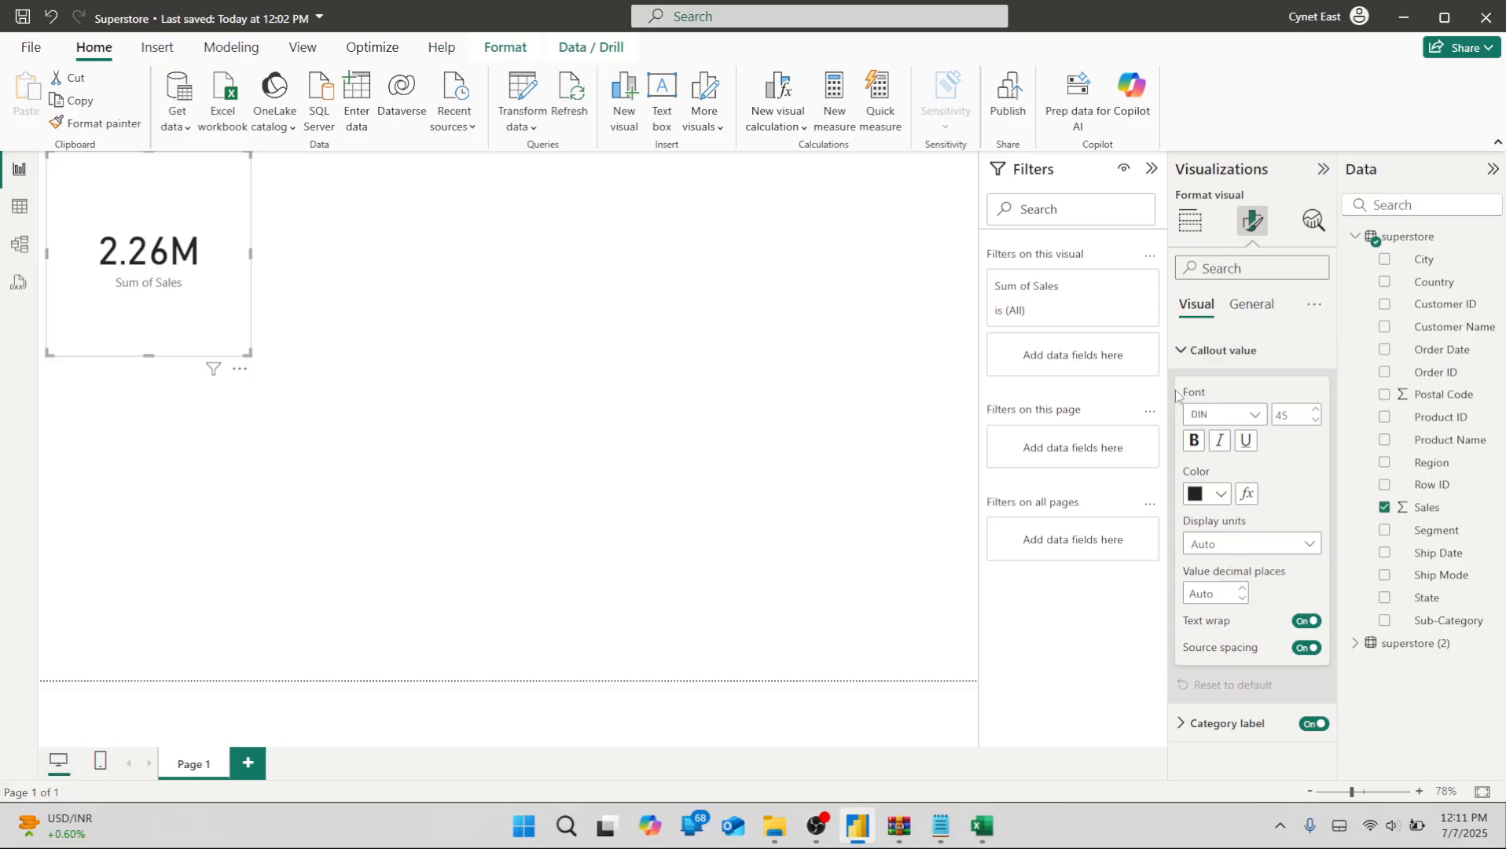
{"action": "left_click", "coordinate": [1265, 543]}
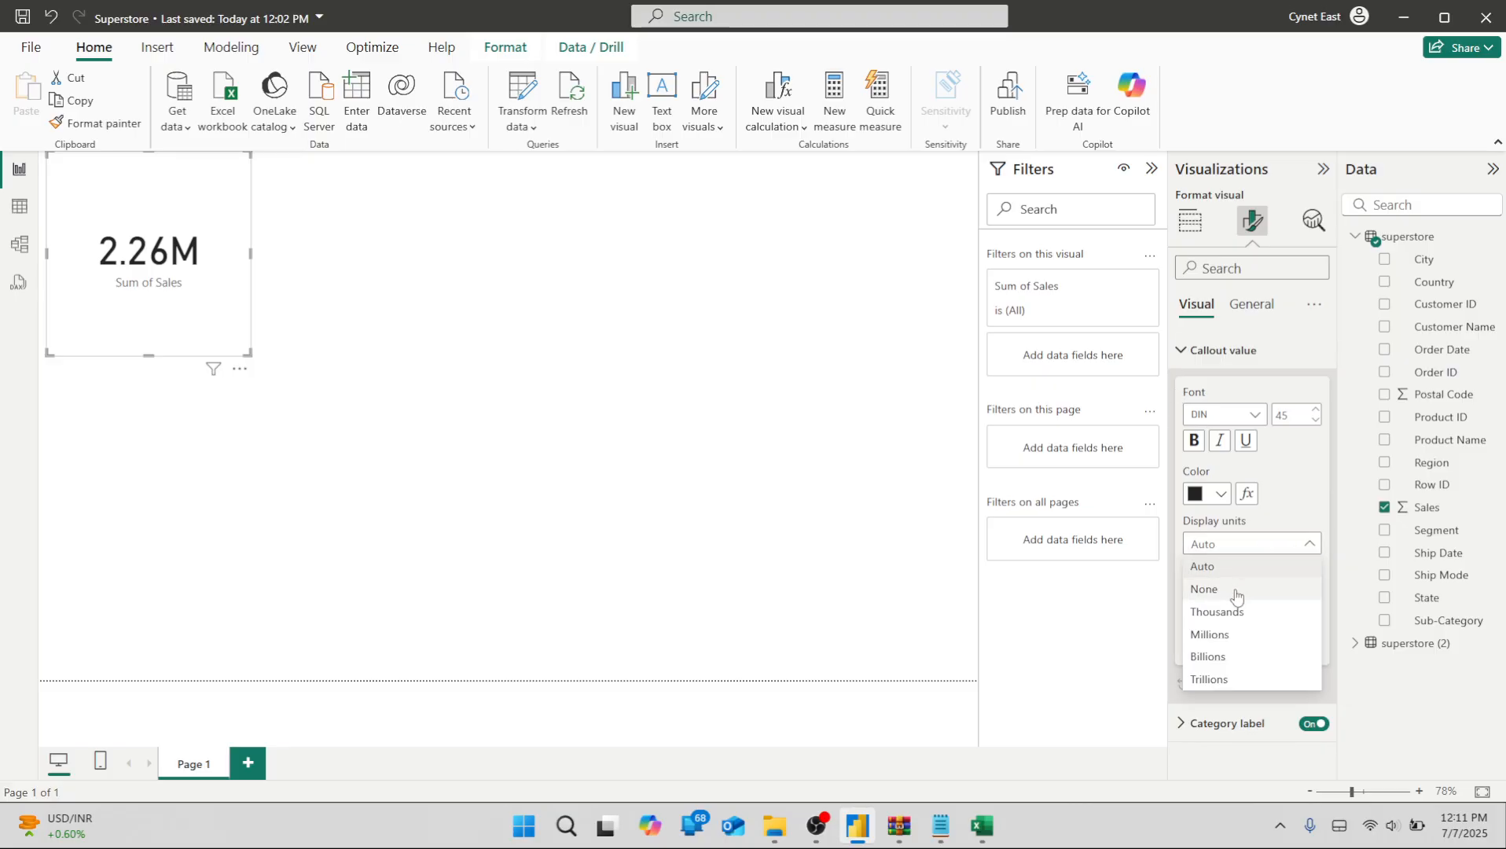
{"action": "left_click", "coordinate": [1235, 590]}
{"action": "left_click", "coordinate": [885, 214]}
{"action": "left_click", "coordinate": [176, 289]}
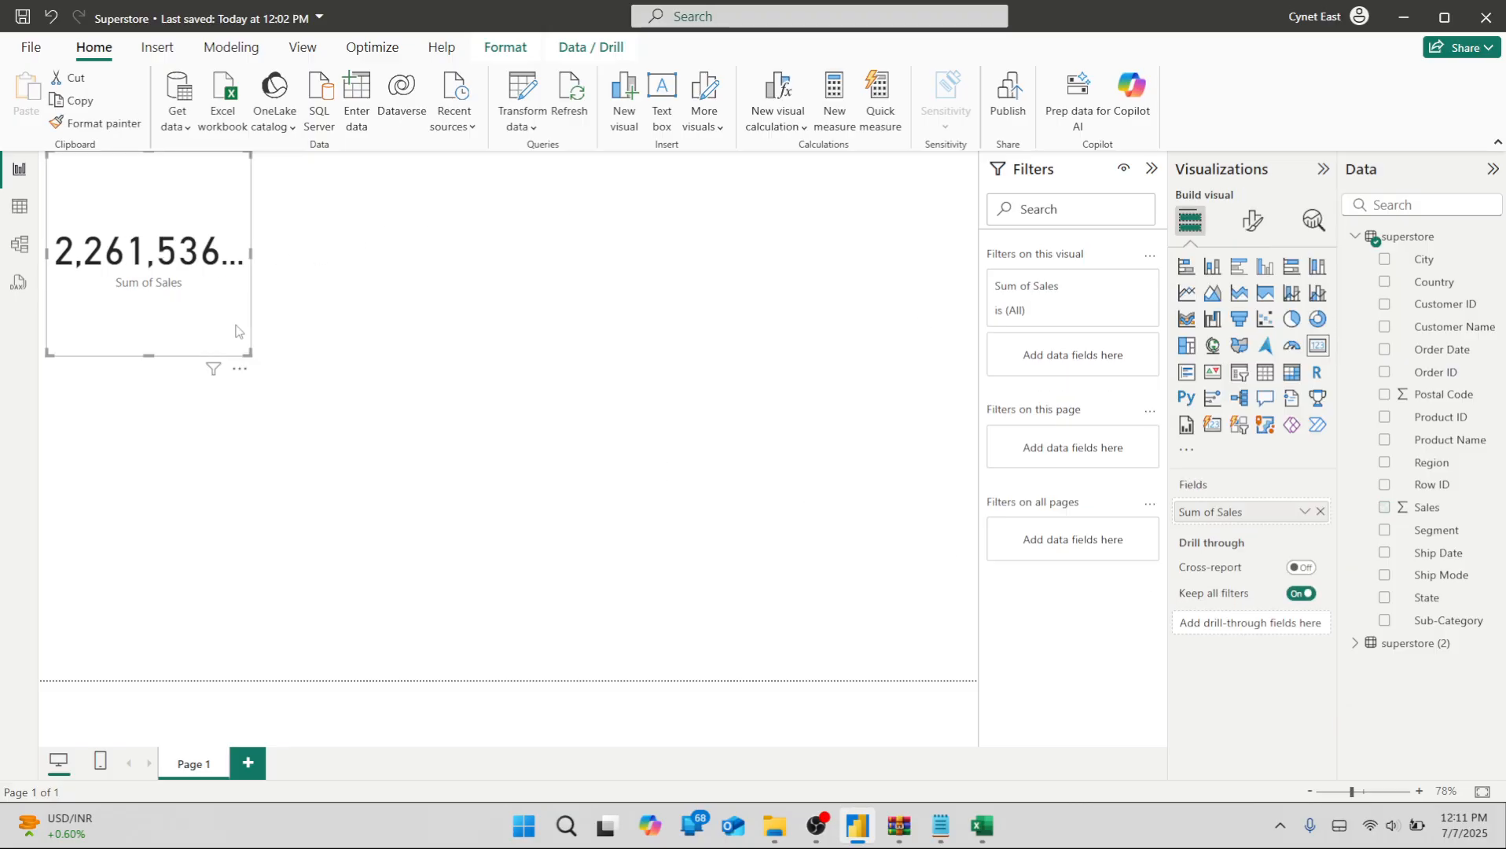
{"action": "left_click_drag", "start_coordinate": [249, 353], "coordinate": [671, 467]}
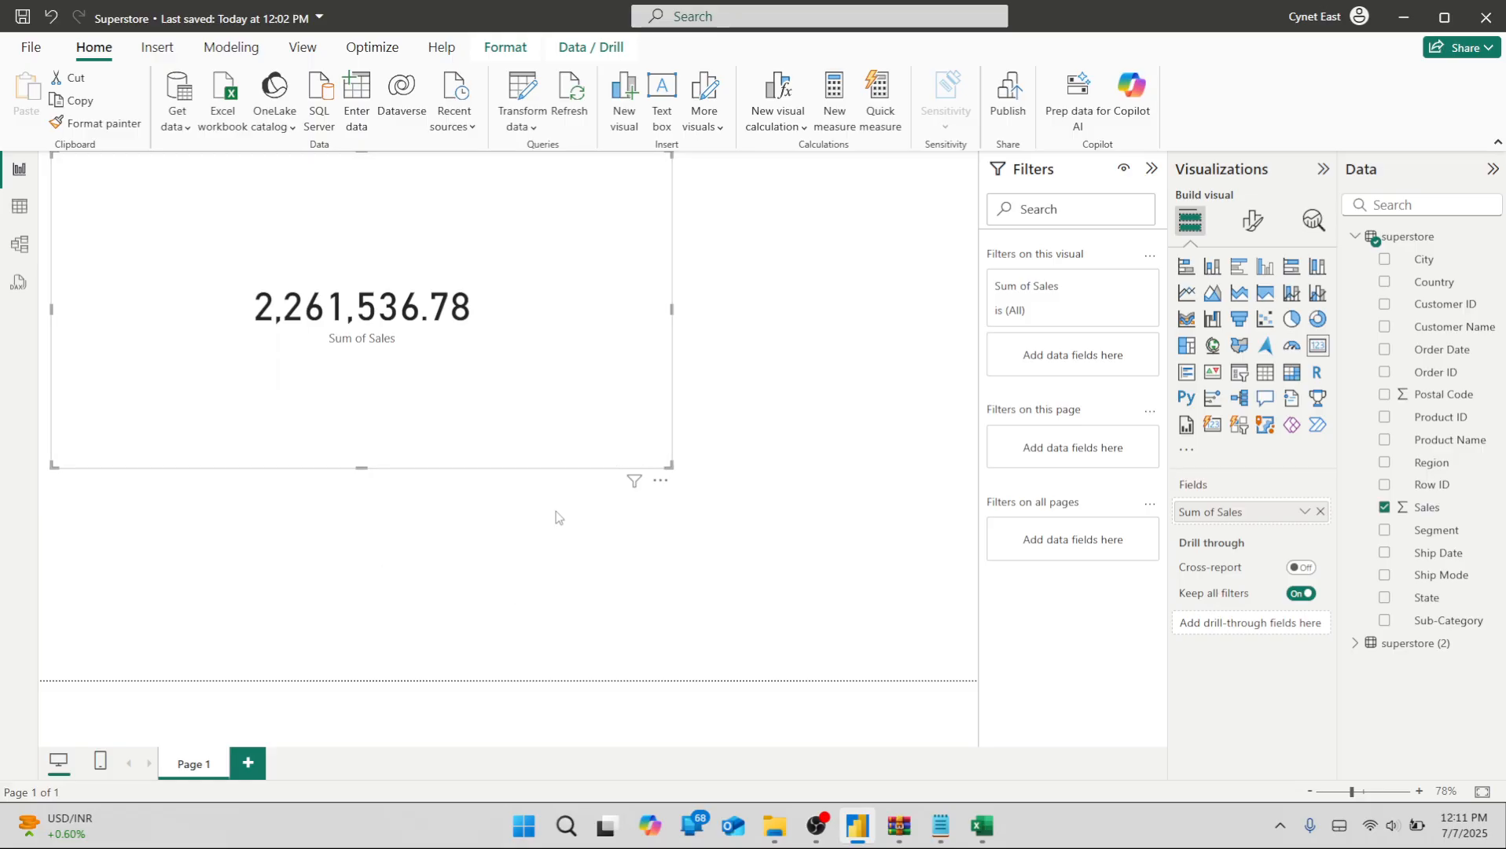
Switch to superstore.xlsx in Excel, delete all rows from row 4746 to the end of the data, and save the workbook.
{"action": "key", "text": "alt+Tab"}
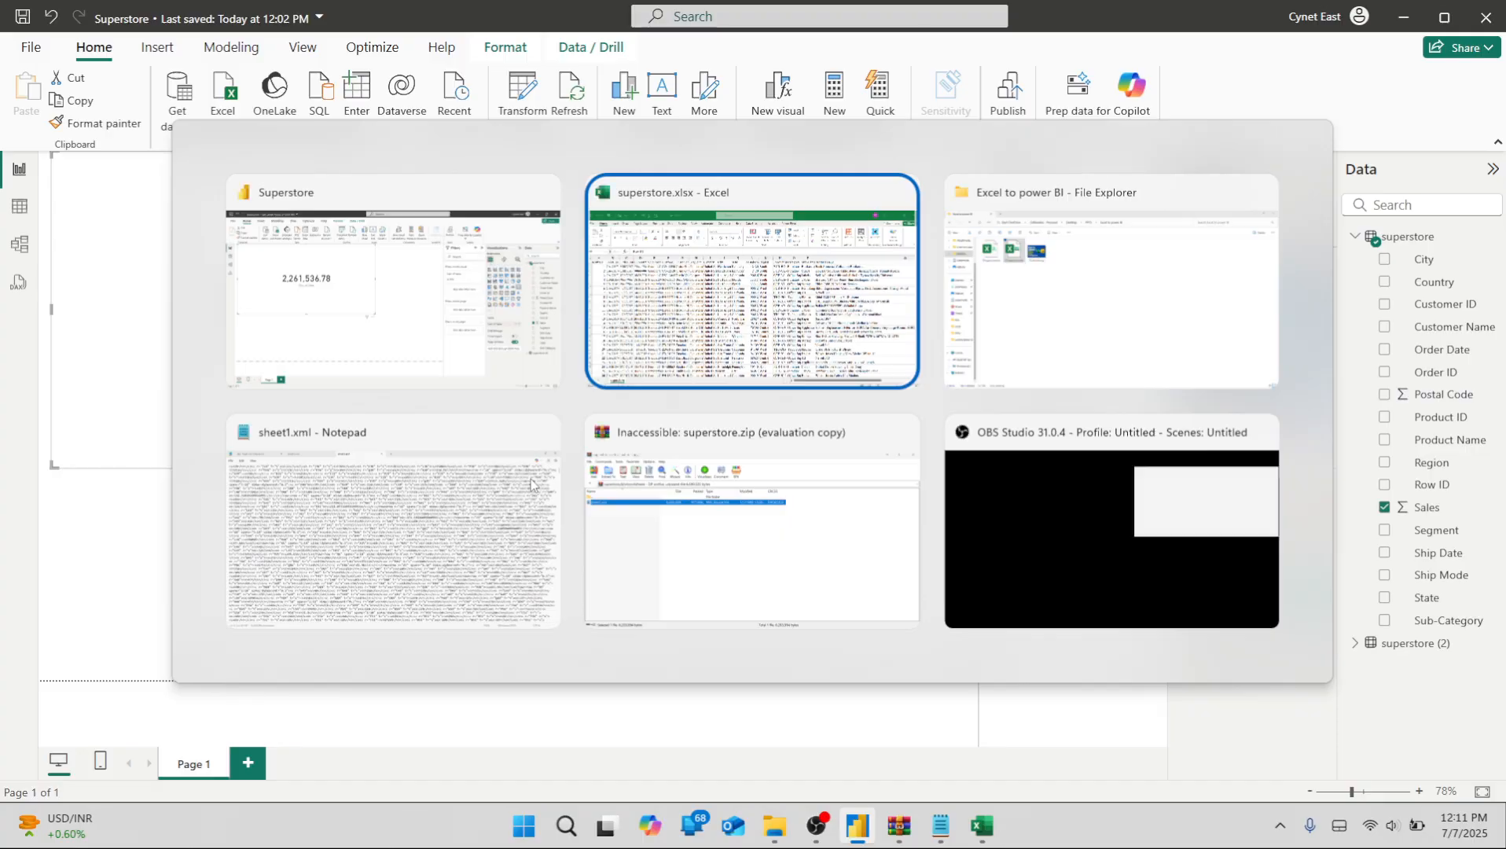
{"action": "scroll", "coordinate": [76, 625], "scroll_direction": "down", "scroll_amount": 13}
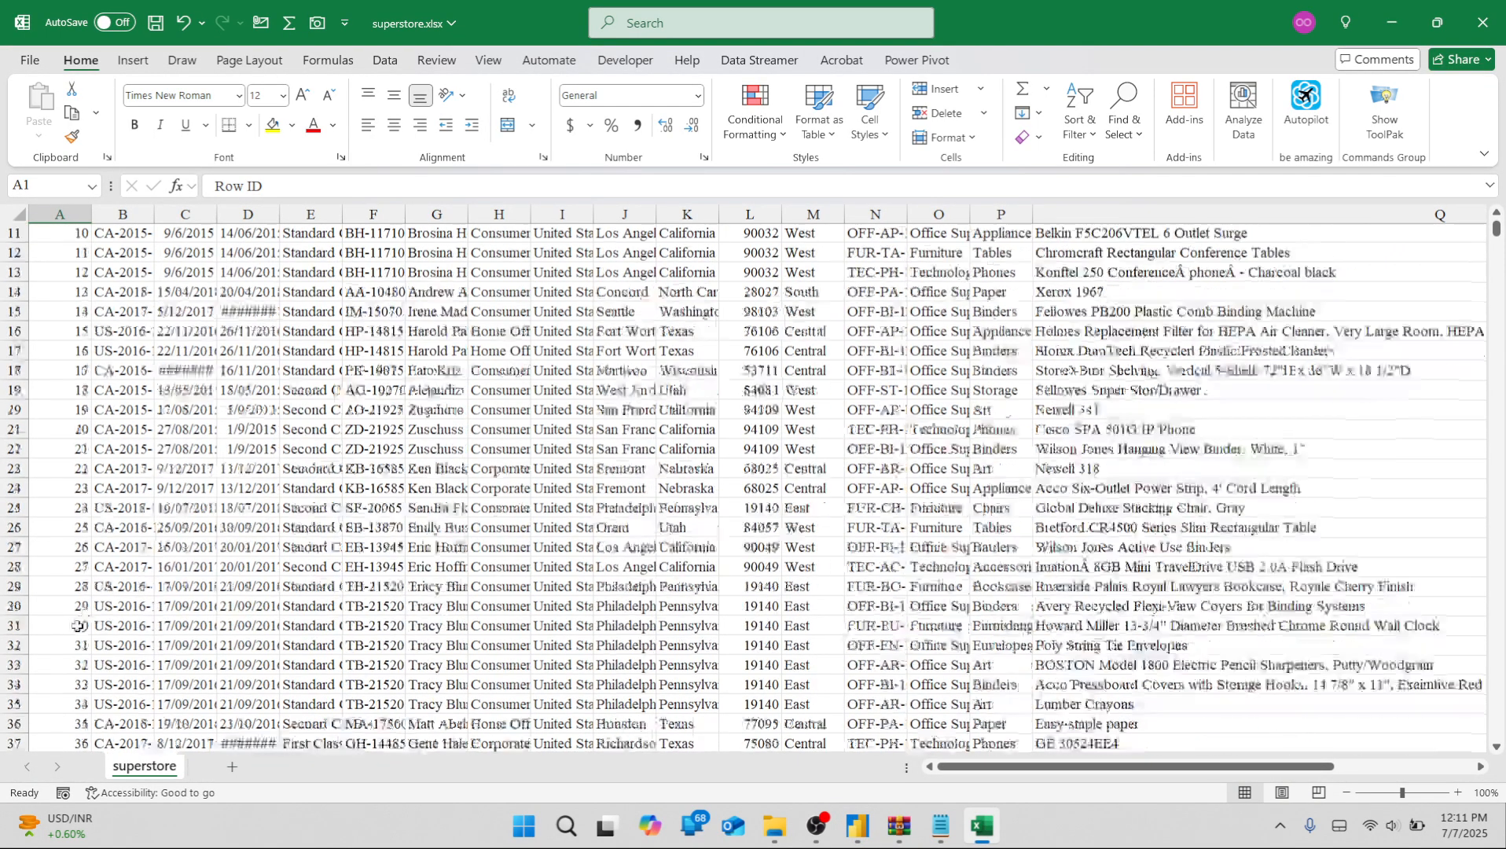
{"action": "scroll", "coordinate": [1503, 448], "scroll_direction": "down", "scroll_amount": 7}
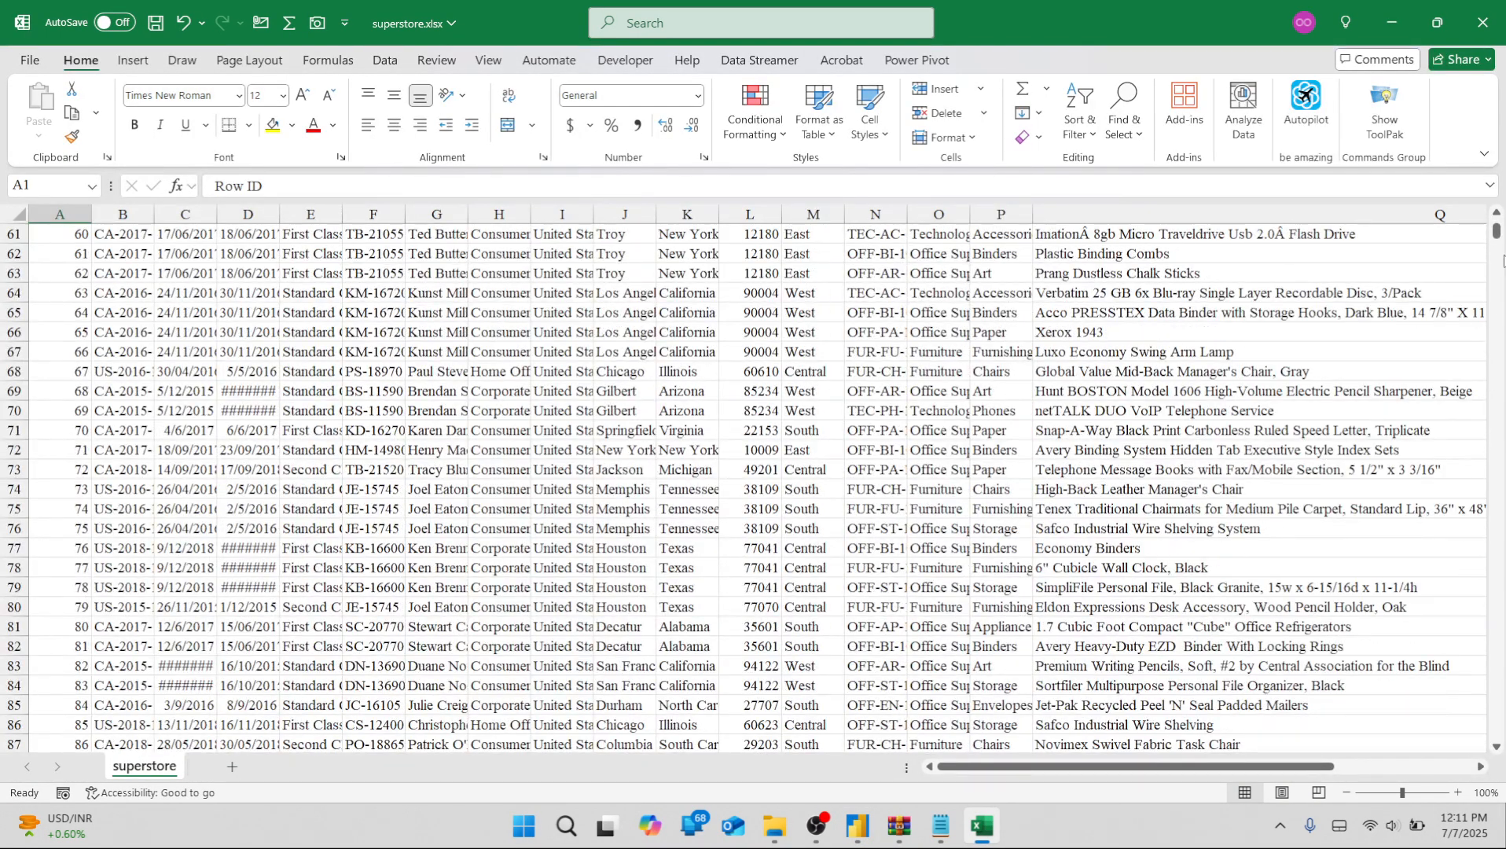
{"action": "left_click_drag", "start_coordinate": [1497, 232], "coordinate": [1498, 471]}
{"action": "left_click", "coordinate": [8, 580]}
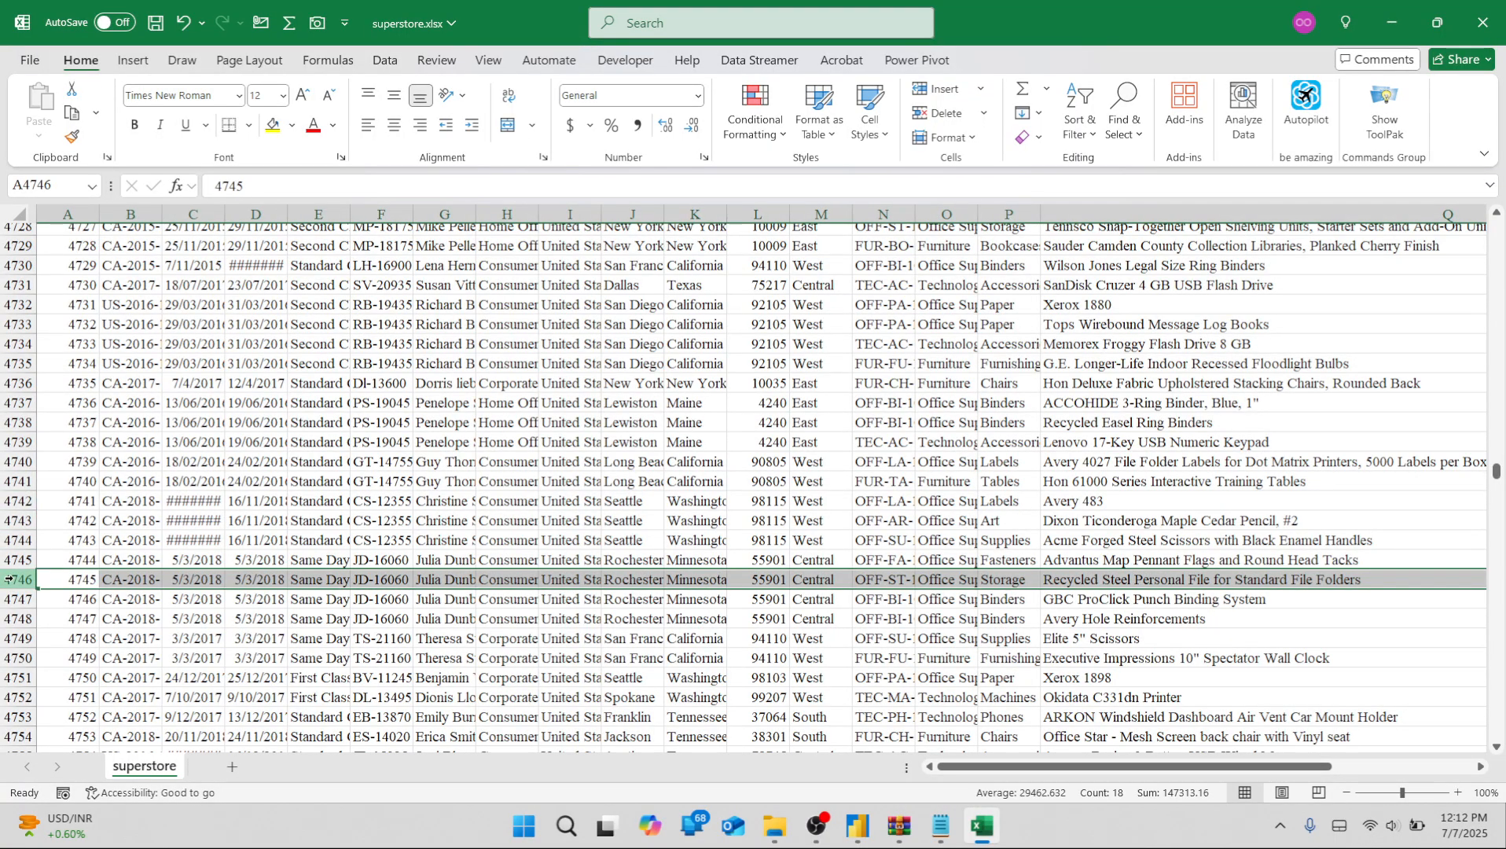
{"action": "key", "text": "ctrl+shift+Down"}
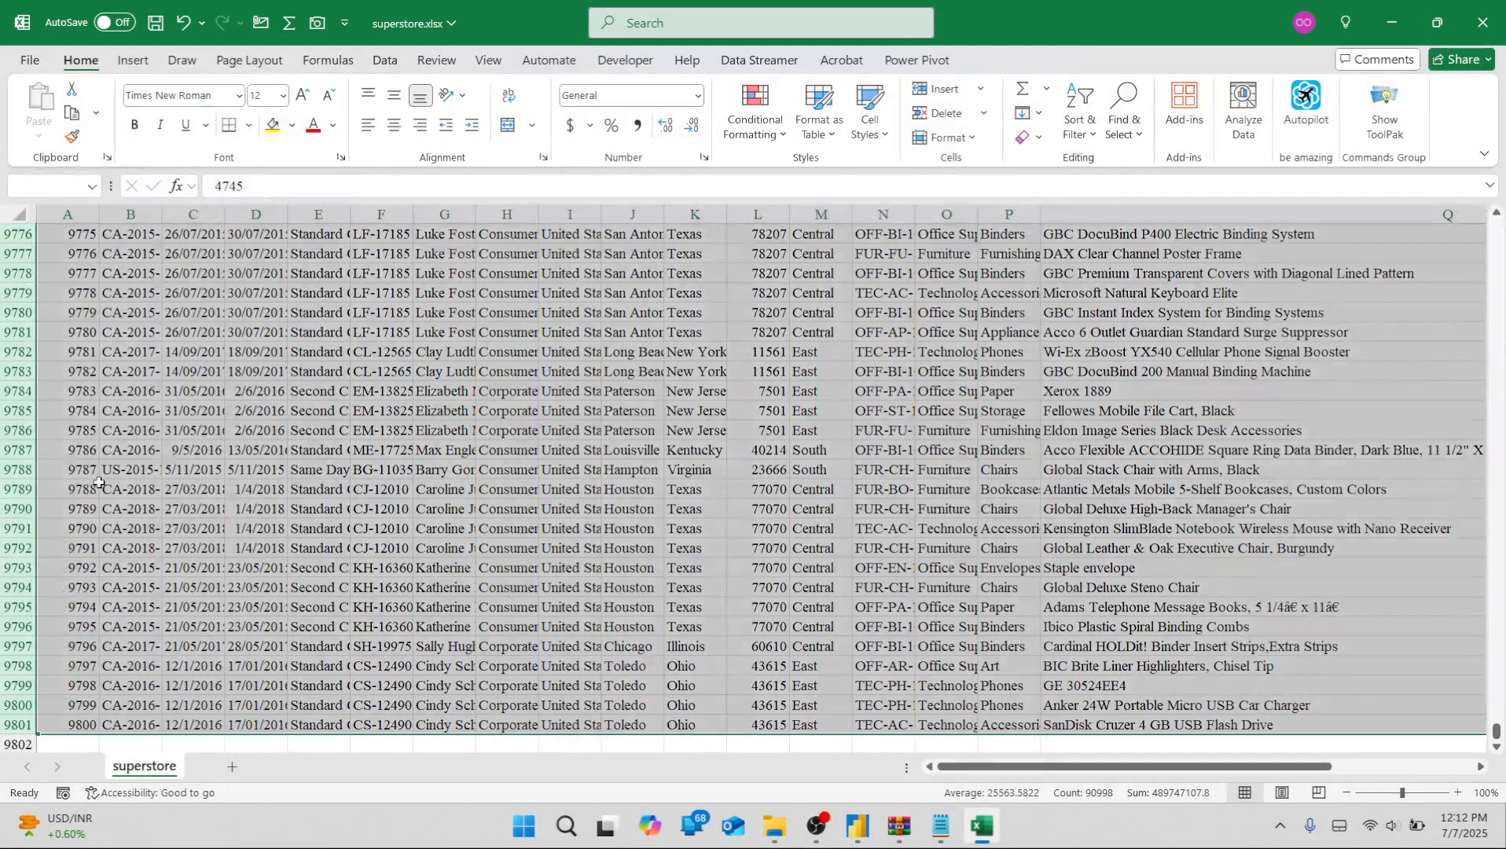
{"action": "key", "text": "ctrl+minus"}
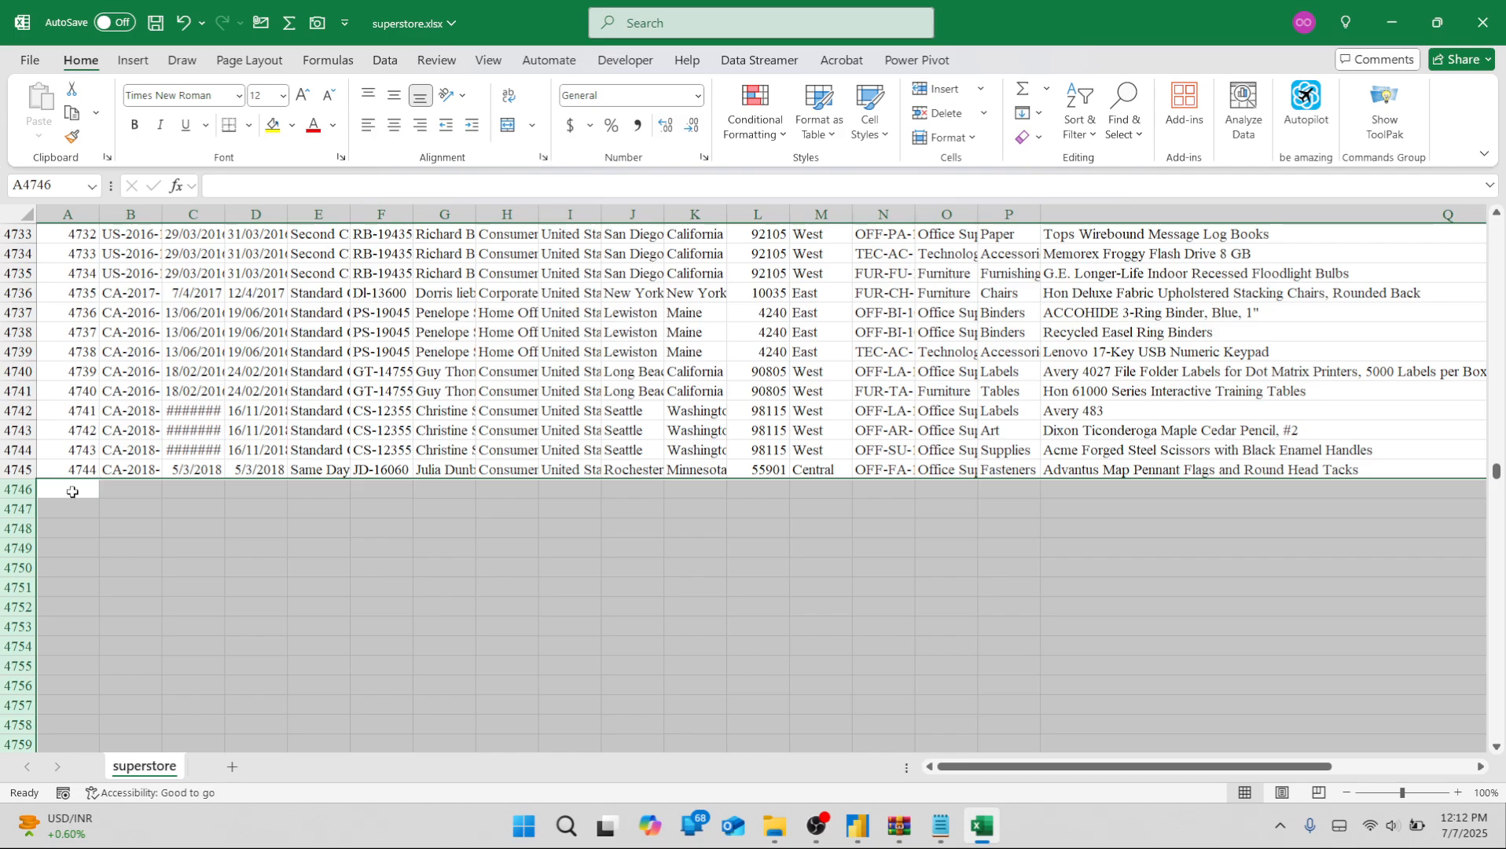
{"action": "left_click", "coordinate": [73, 492]}
{"action": "key", "text": "ctrl+s"}
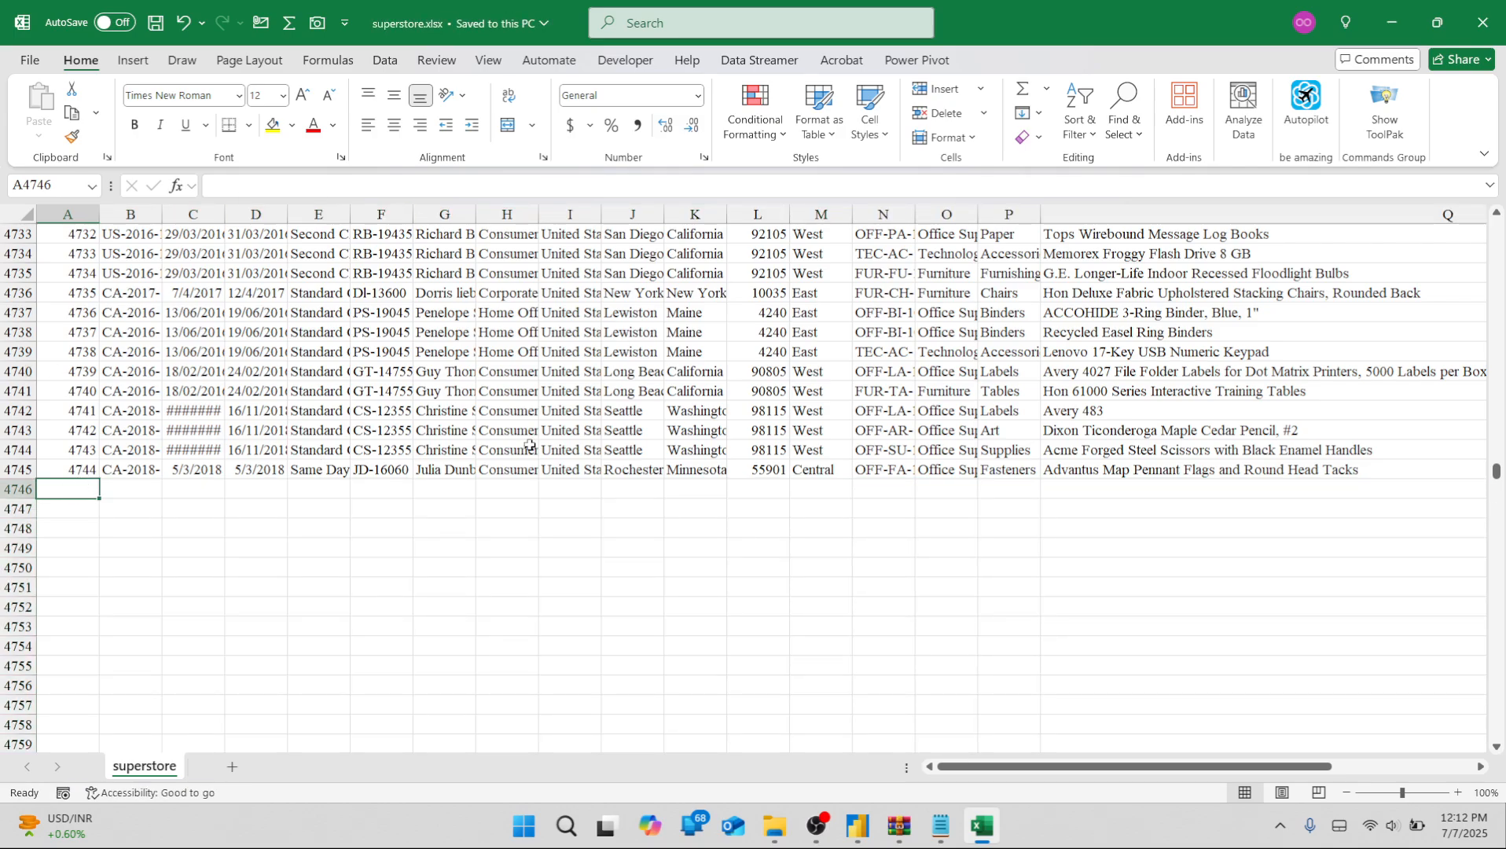
Switch to Power BI Desktop and try to refresh the report's data.
{"action": "key", "text": "alt+Tab"}
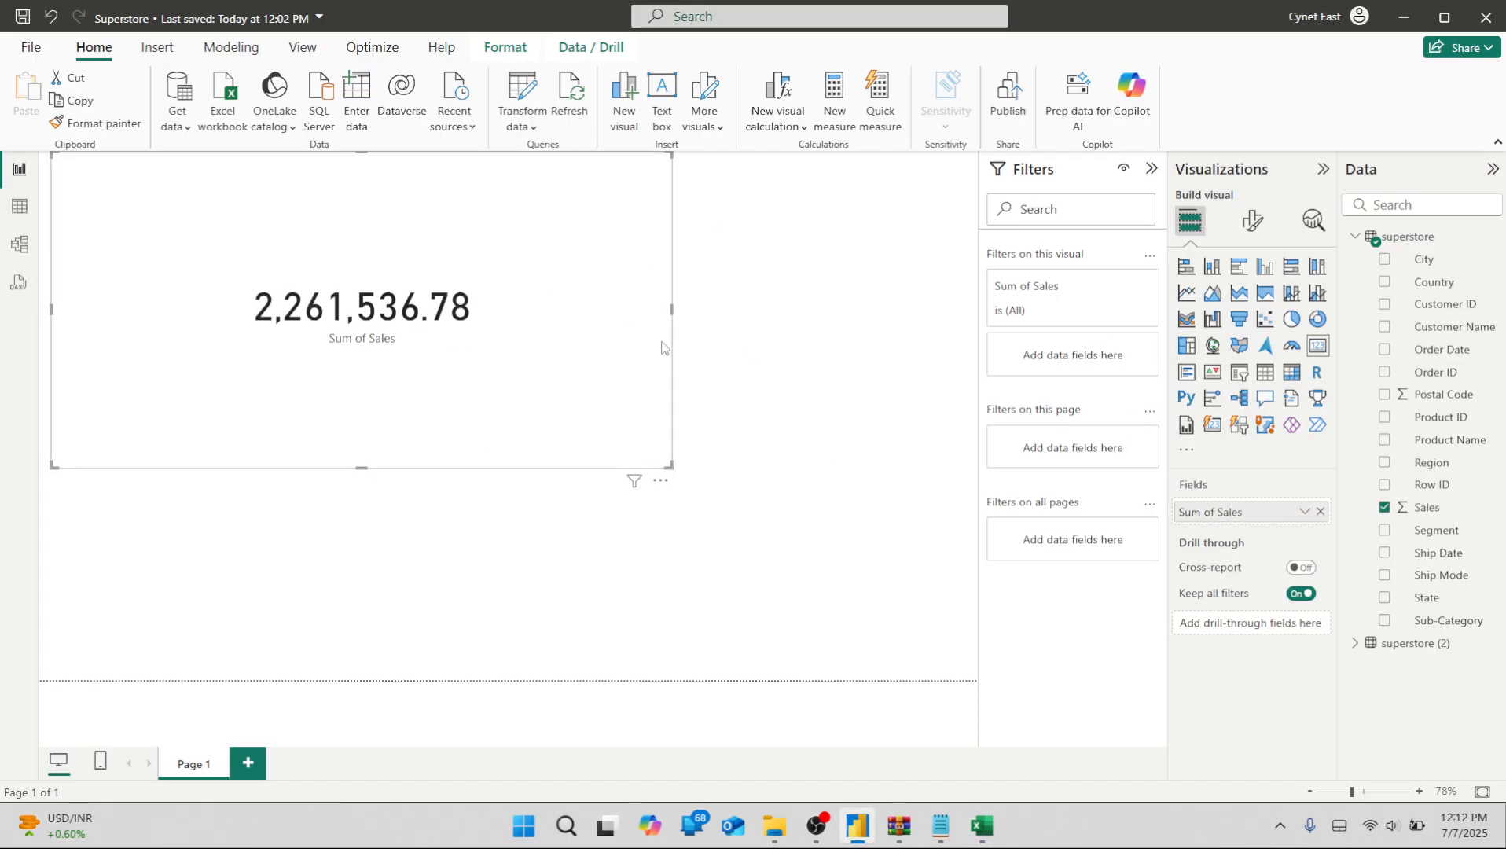
{"action": "left_click", "coordinate": [586, 103]}
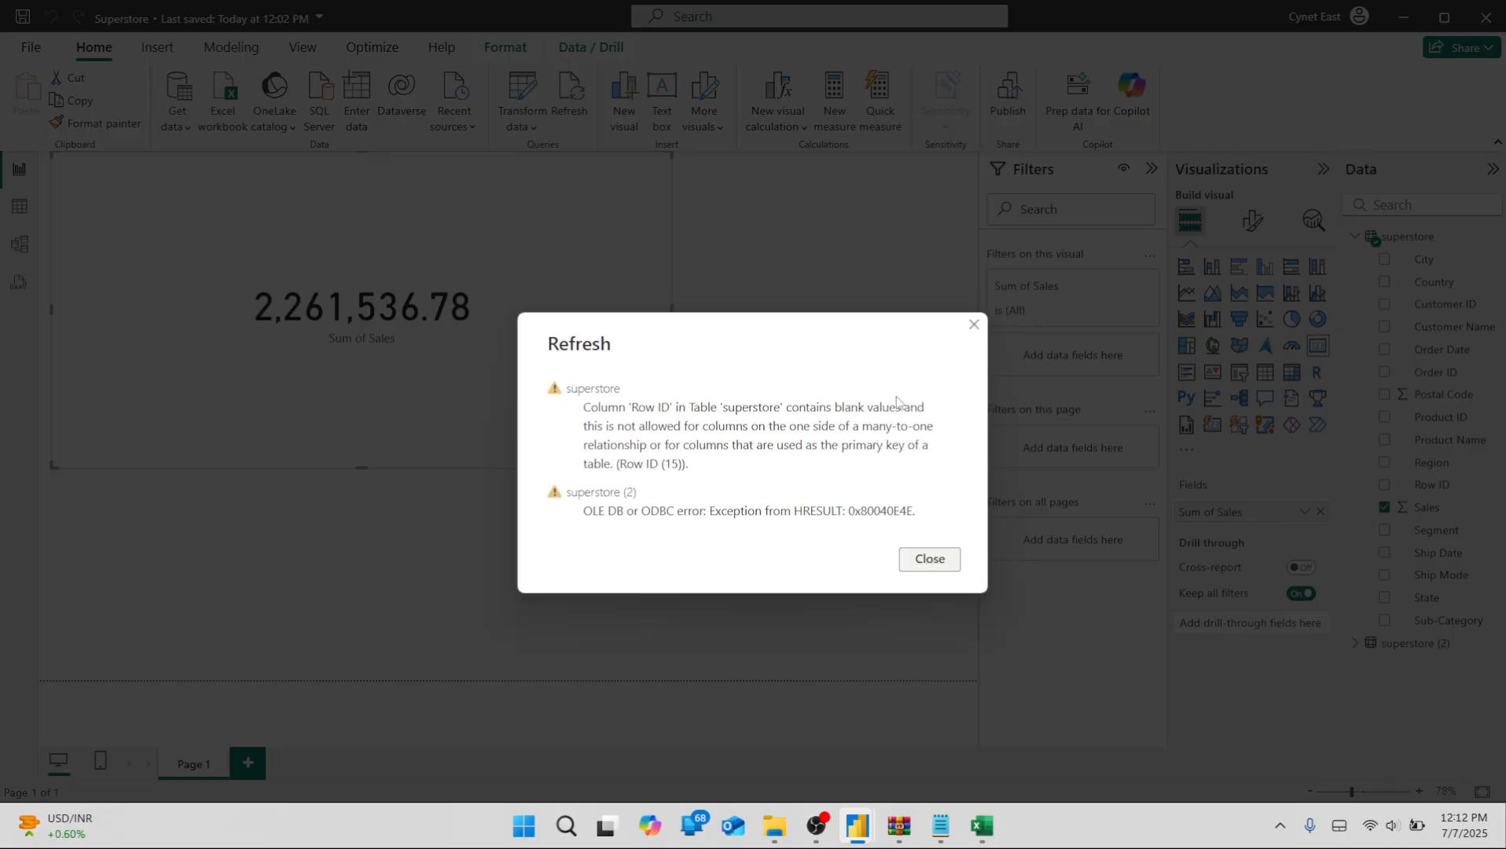
{"action": "left_click", "coordinate": [973, 327]}
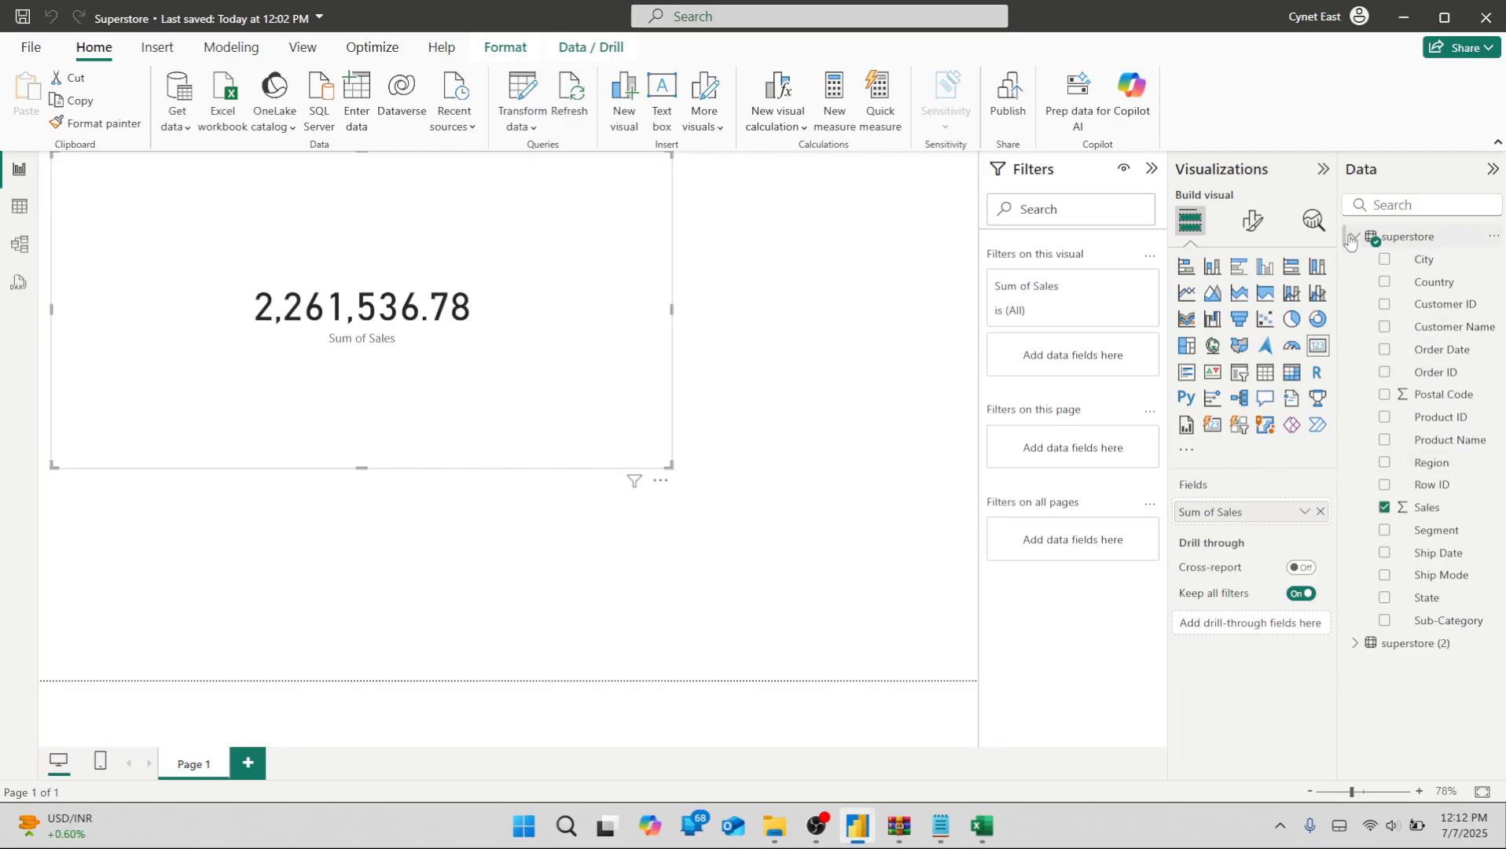
Switch back to superstore.xlsx in Excel, undo the row deletion, and save and close the workbook.
{"action": "left_click", "coordinate": [982, 825]}
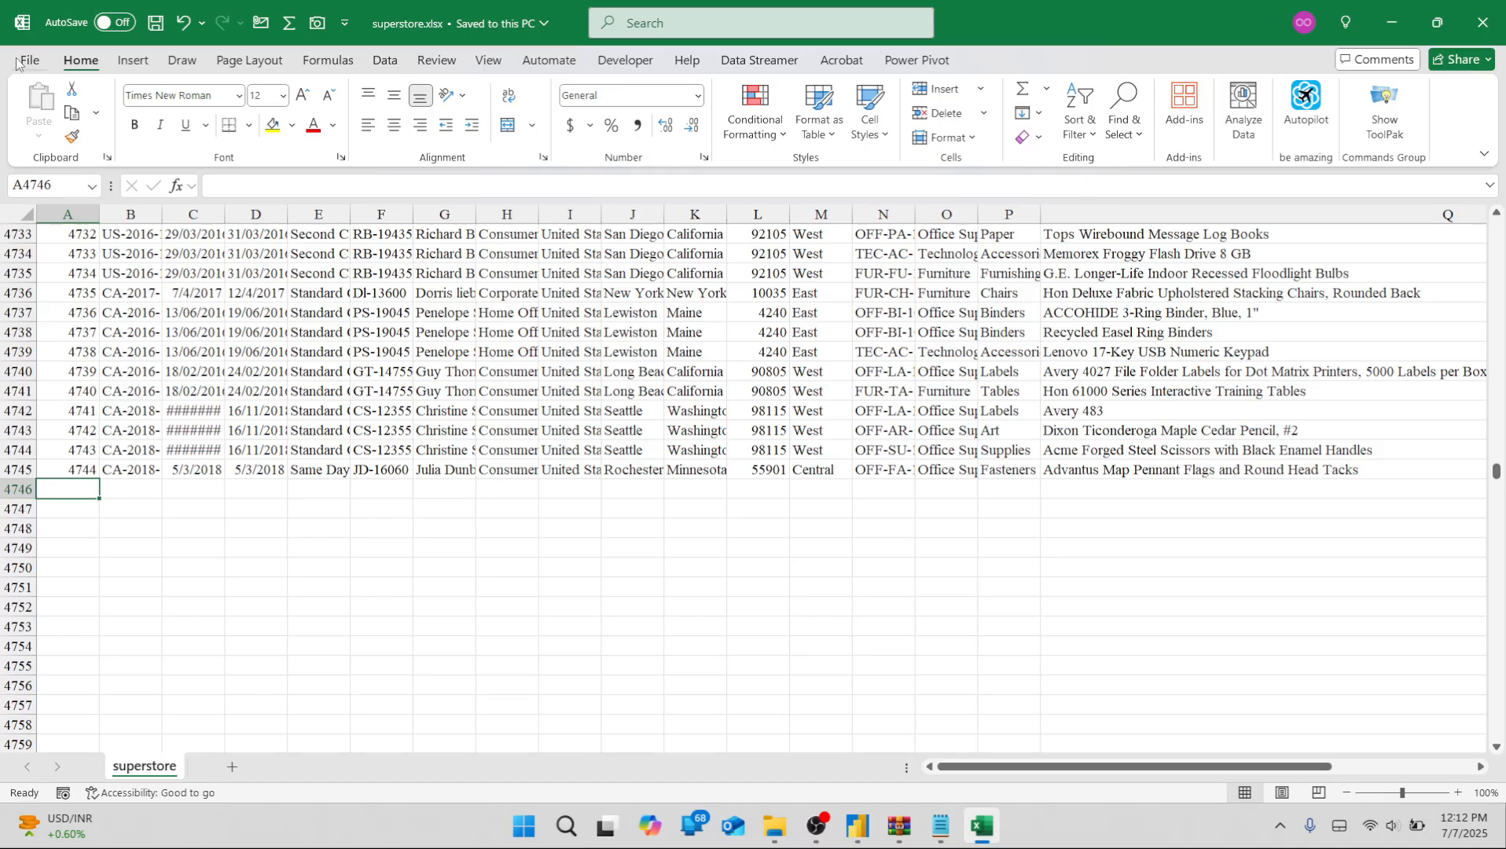
{"action": "key", "text": "ctrl+z"}
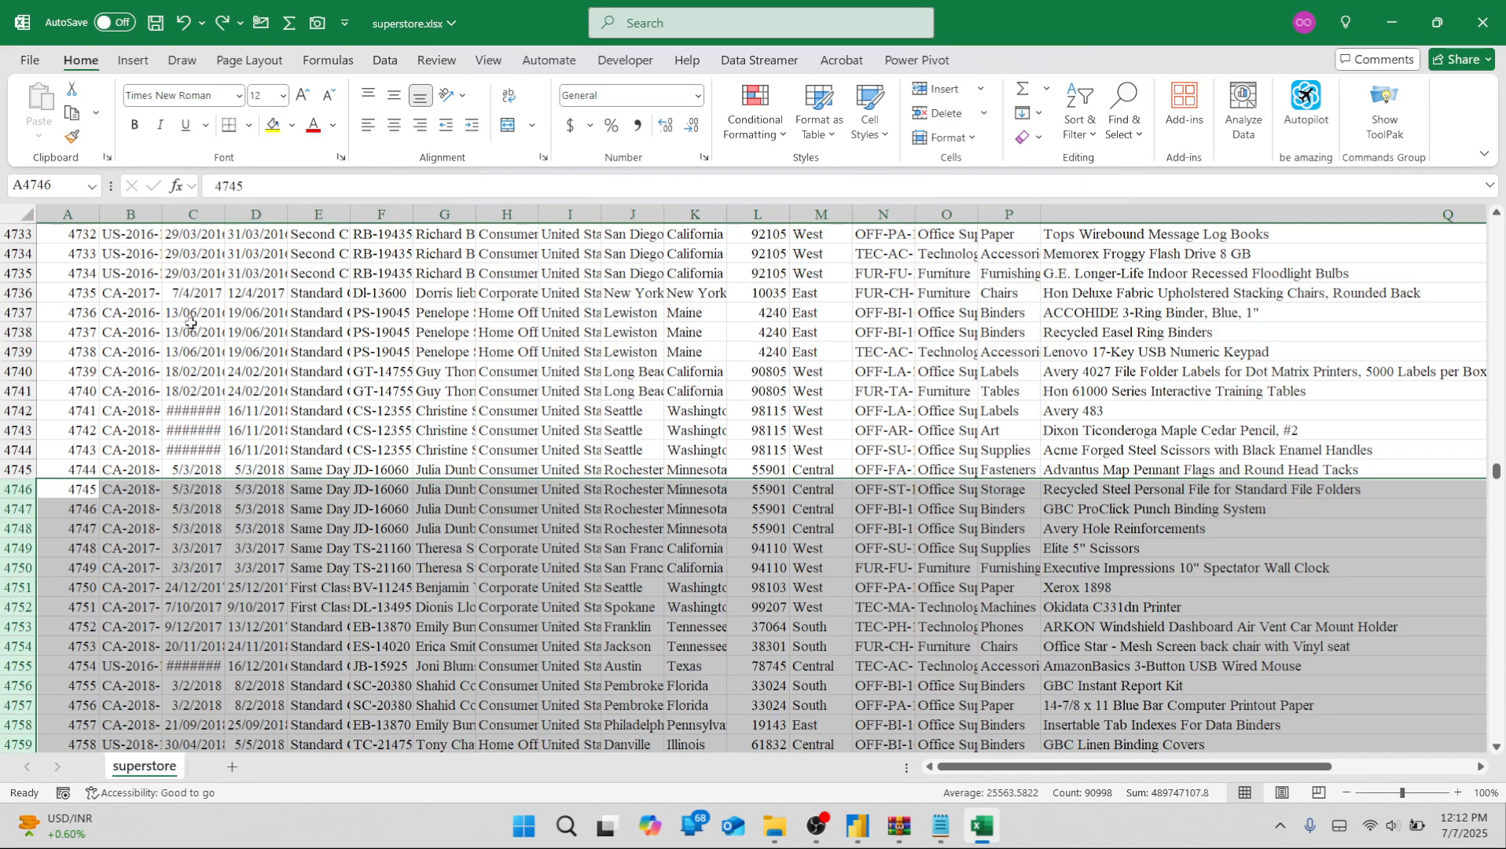
{"action": "left_click", "coordinate": [237, 396]}
{"action": "key", "text": "ctrl+s"}
{"action": "left_click", "coordinate": [1483, 23]}
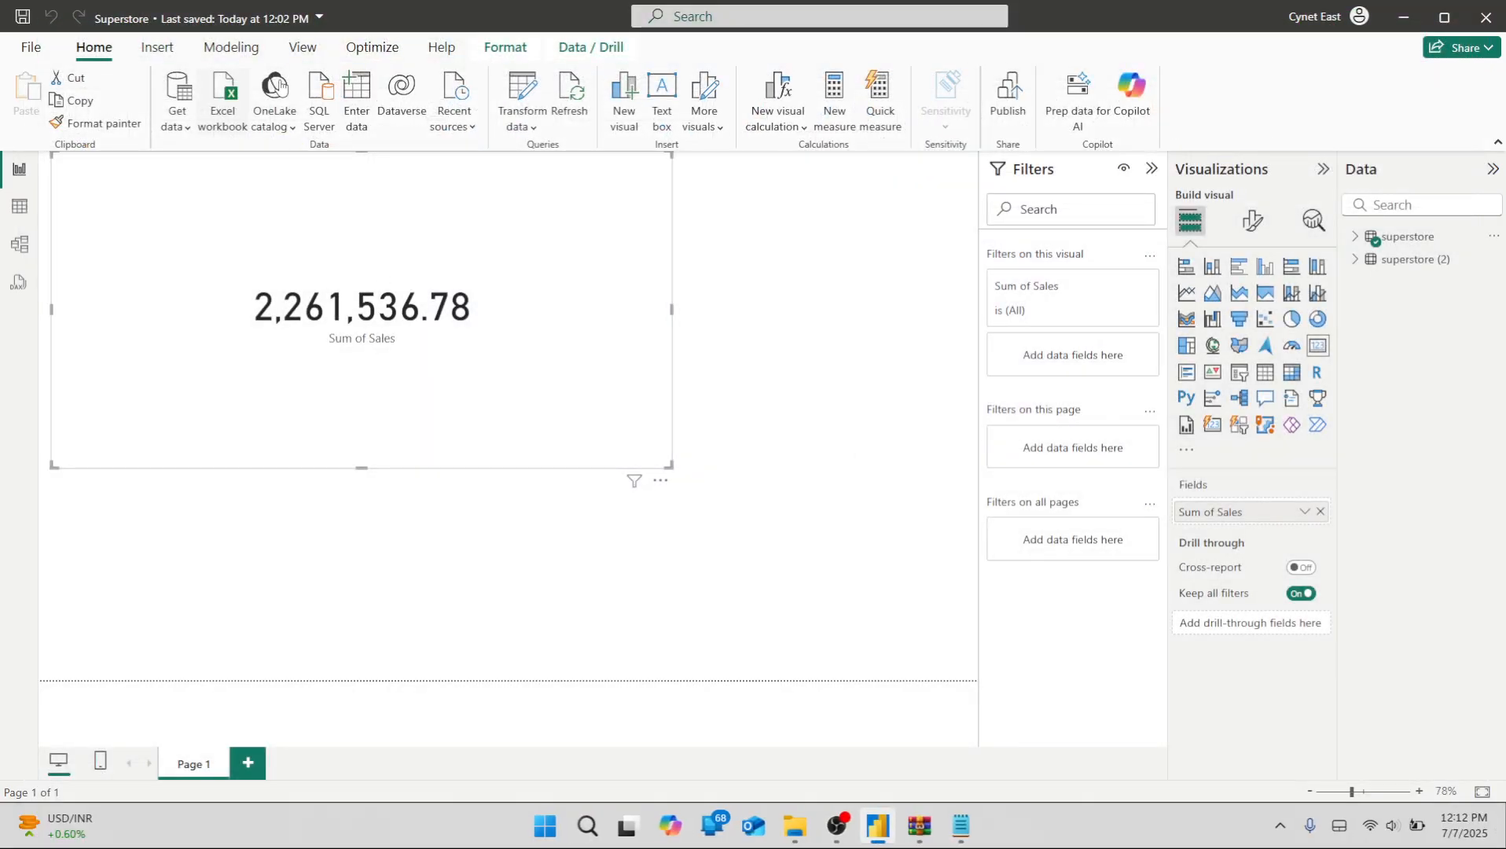
Delete the superstore (2) table from the Power BI model and refresh the report's data.
{"action": "right_click", "coordinate": [1379, 258]}
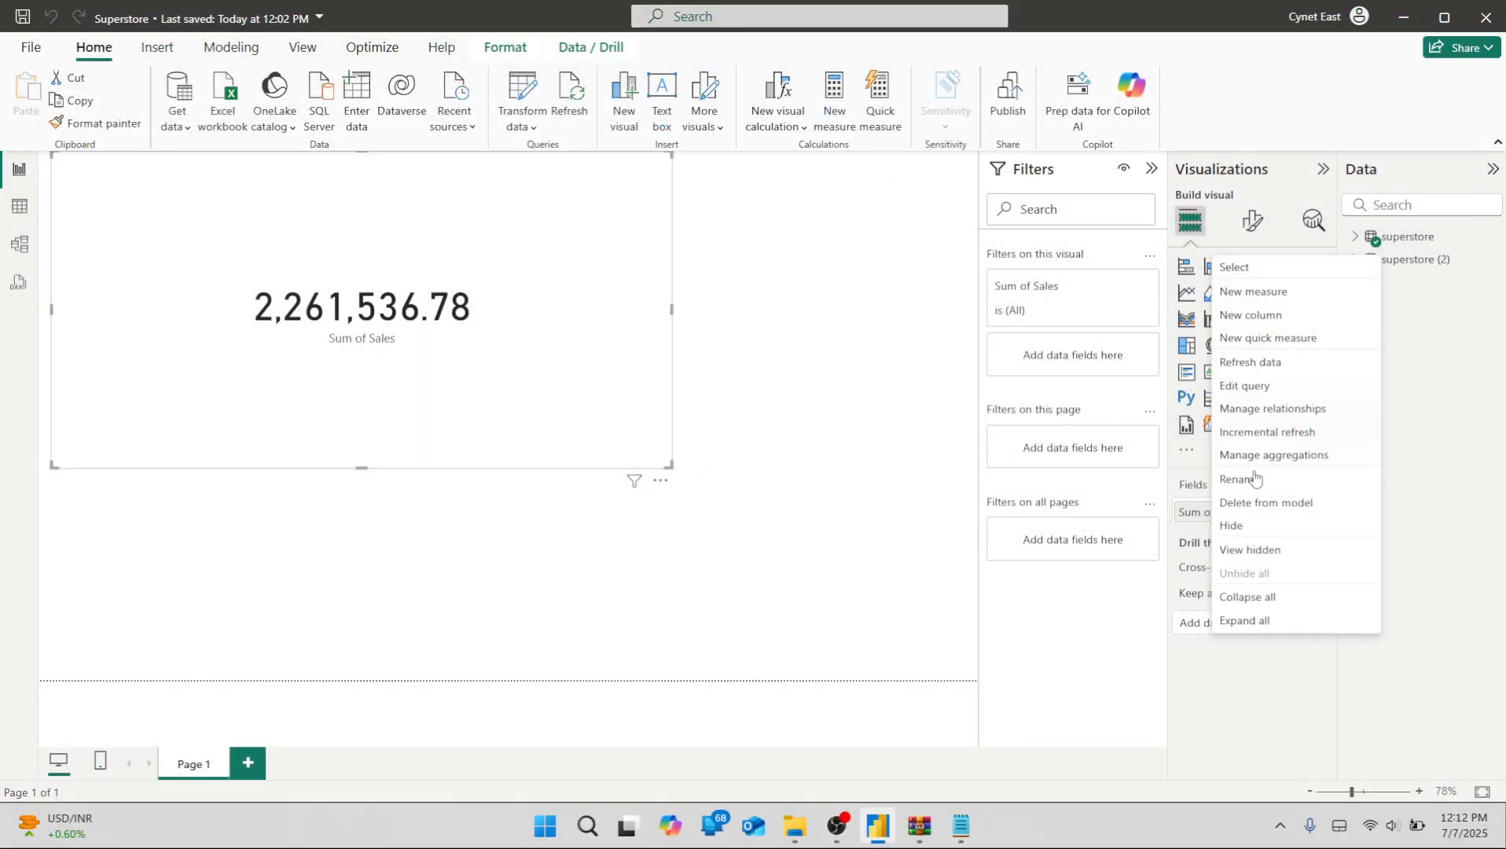
{"action": "left_click", "coordinate": [1243, 503]}
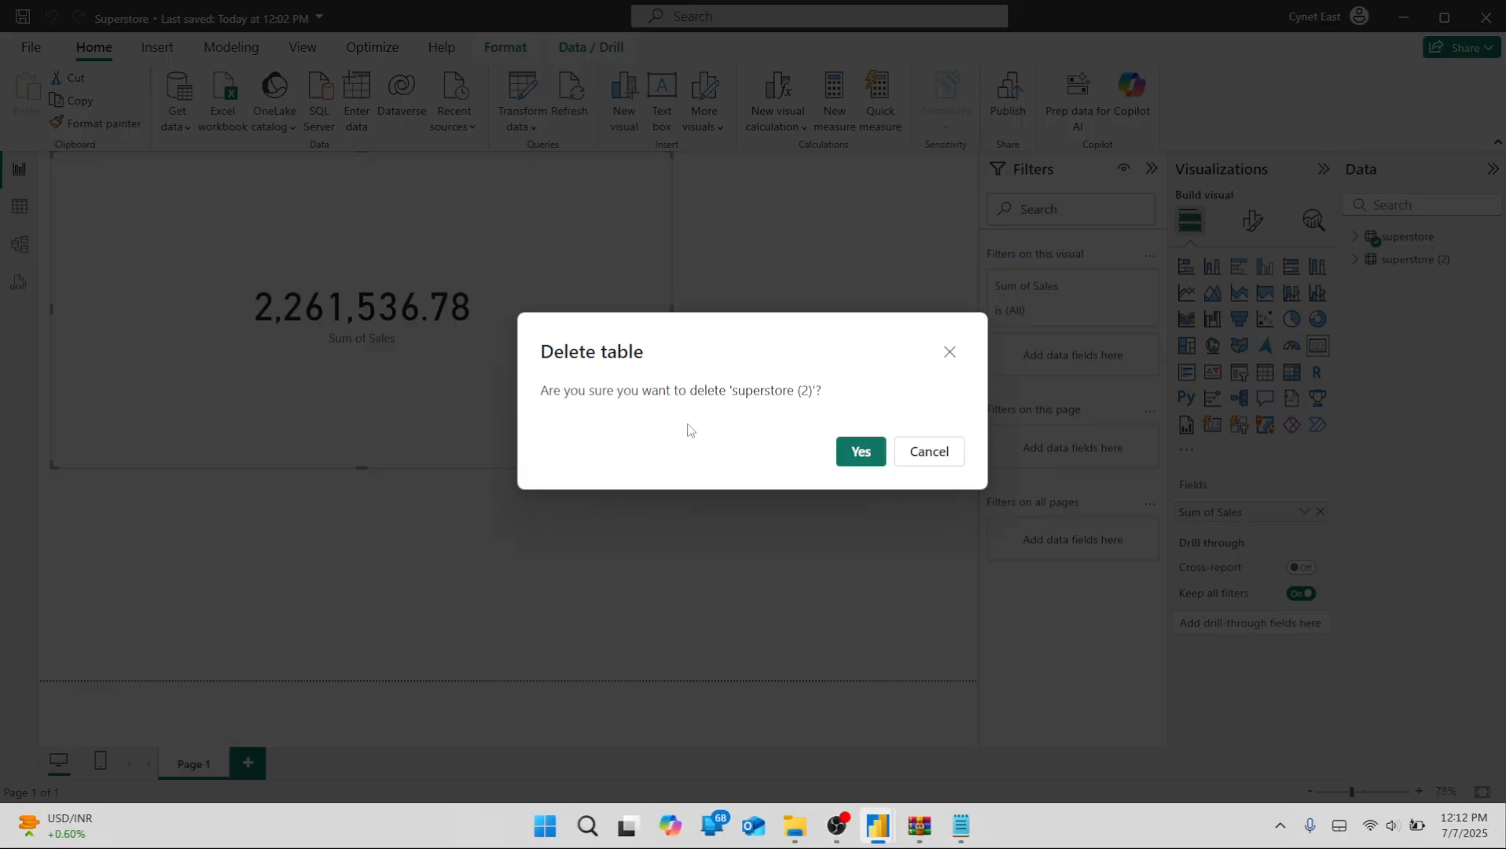
{"action": "left_click", "coordinate": [855, 451]}
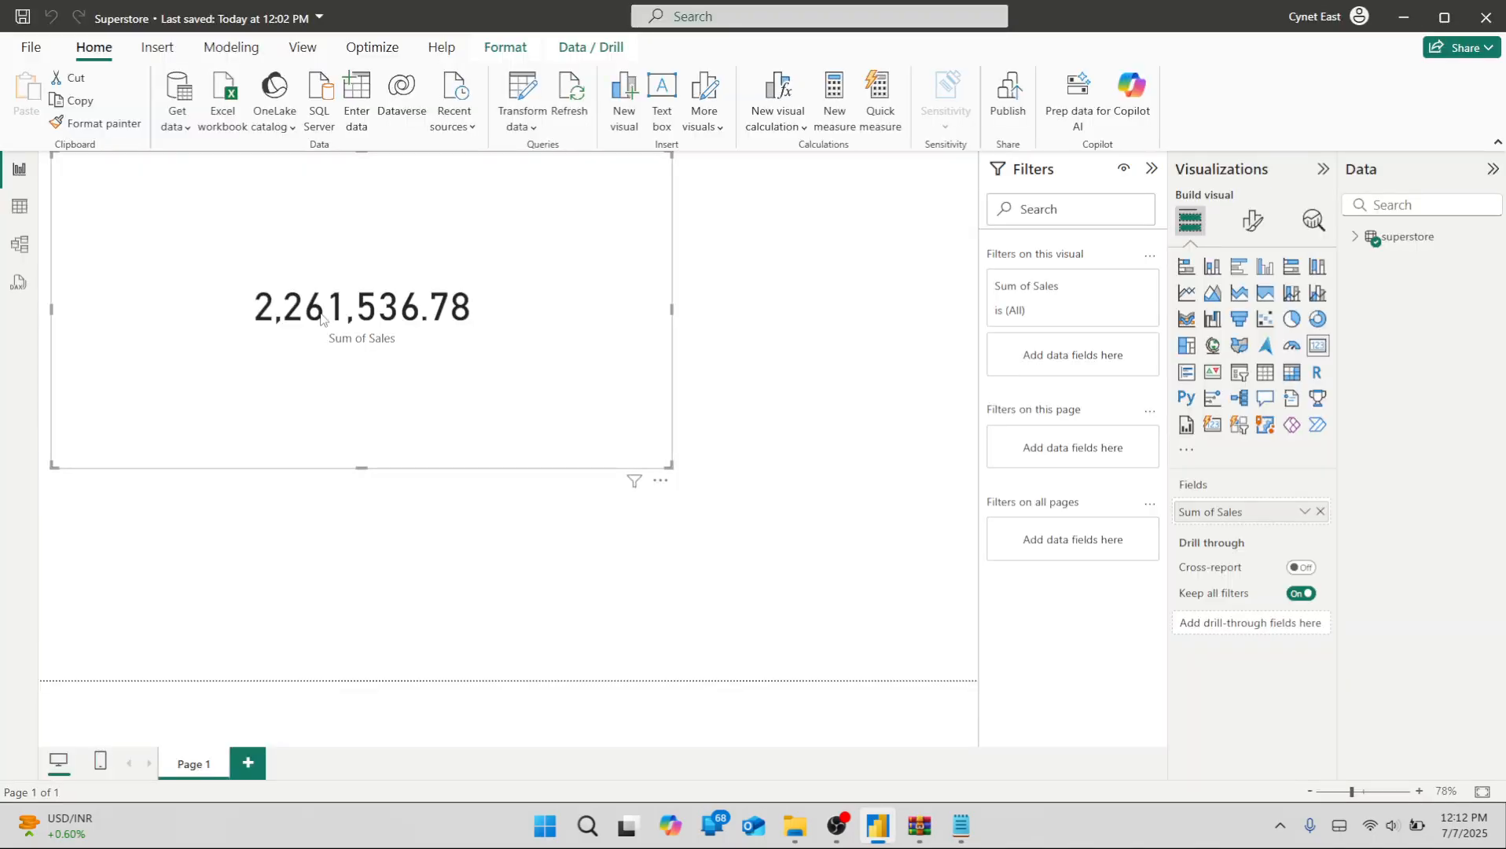
{"action": "left_click", "coordinate": [566, 96]}
Switch to File Explorer and duplicate superstore.xlsx within the Excel to power BI folder.
{"action": "key", "text": "alt+Tab"}
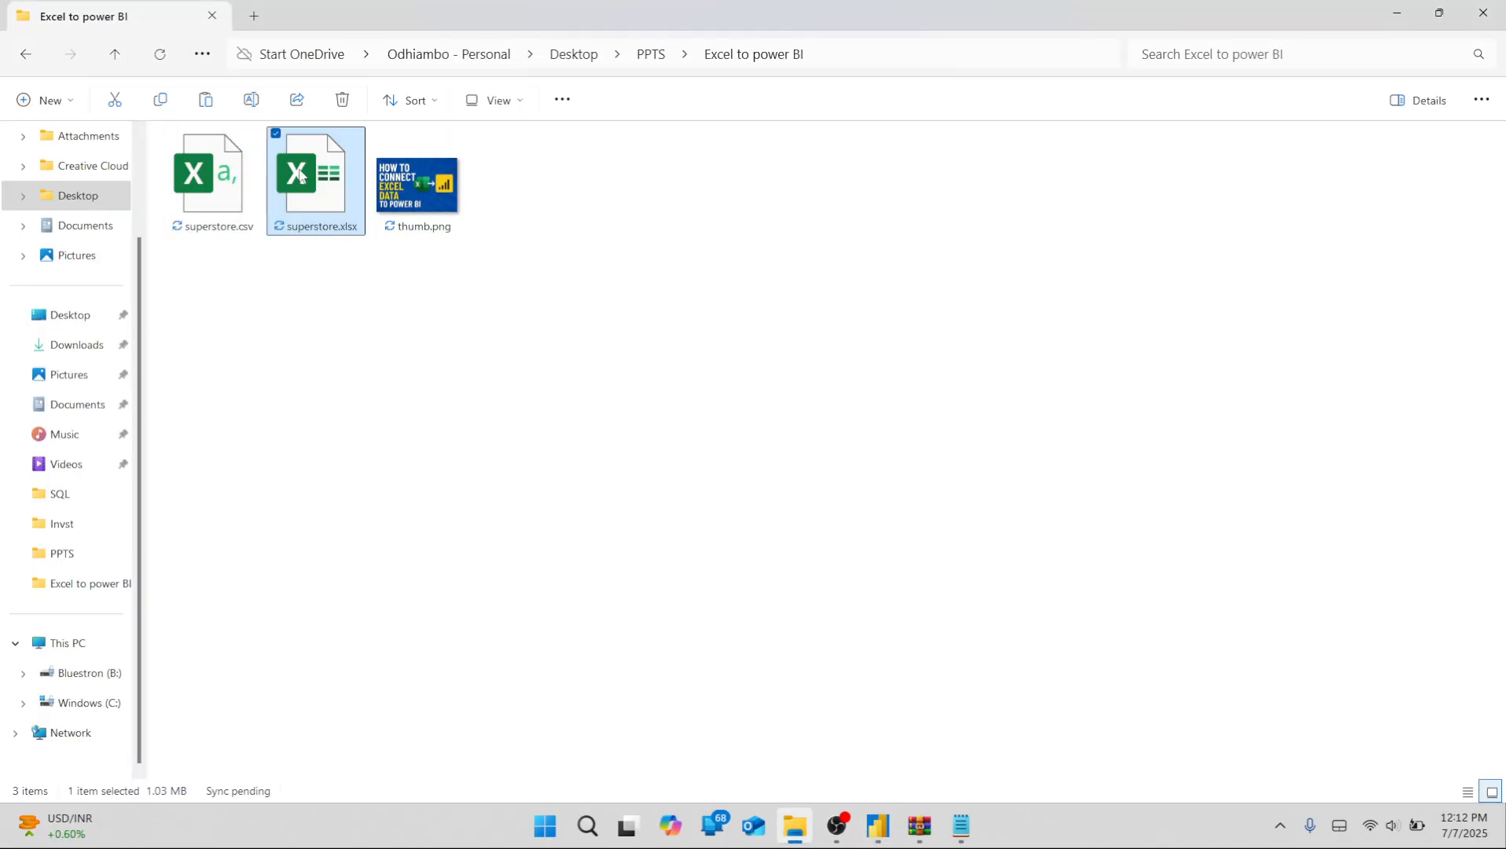
{"action": "key", "text": "ctrl+c"}
{"action": "key", "text": "ctrl+v"}
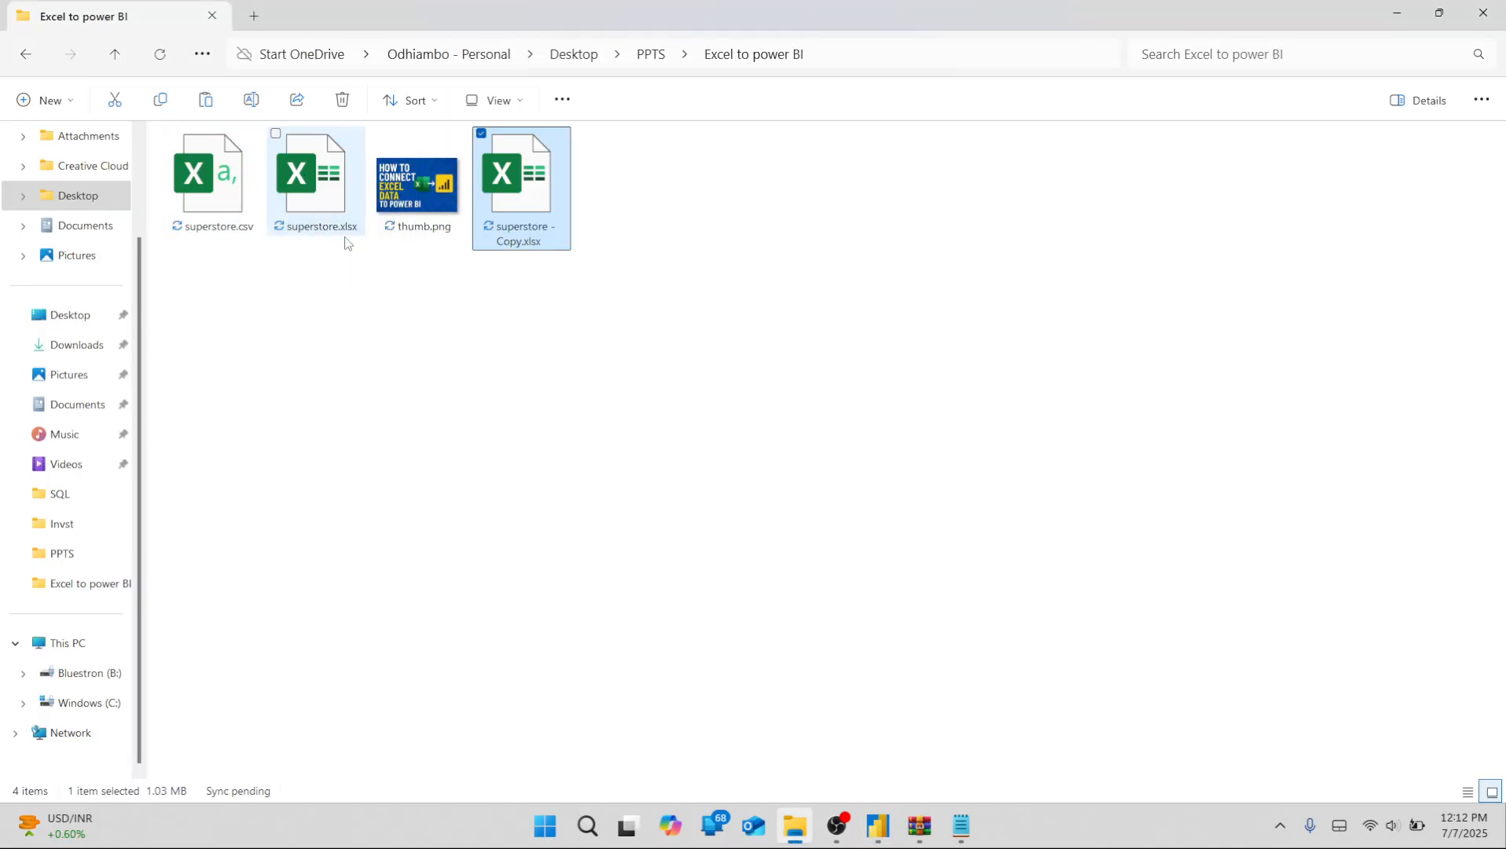
Open superstore.xlsx in Excel, delete all rows from row 4891 to the end of the data, and save the workbook.
{"action": "left_click", "coordinate": [317, 185]}
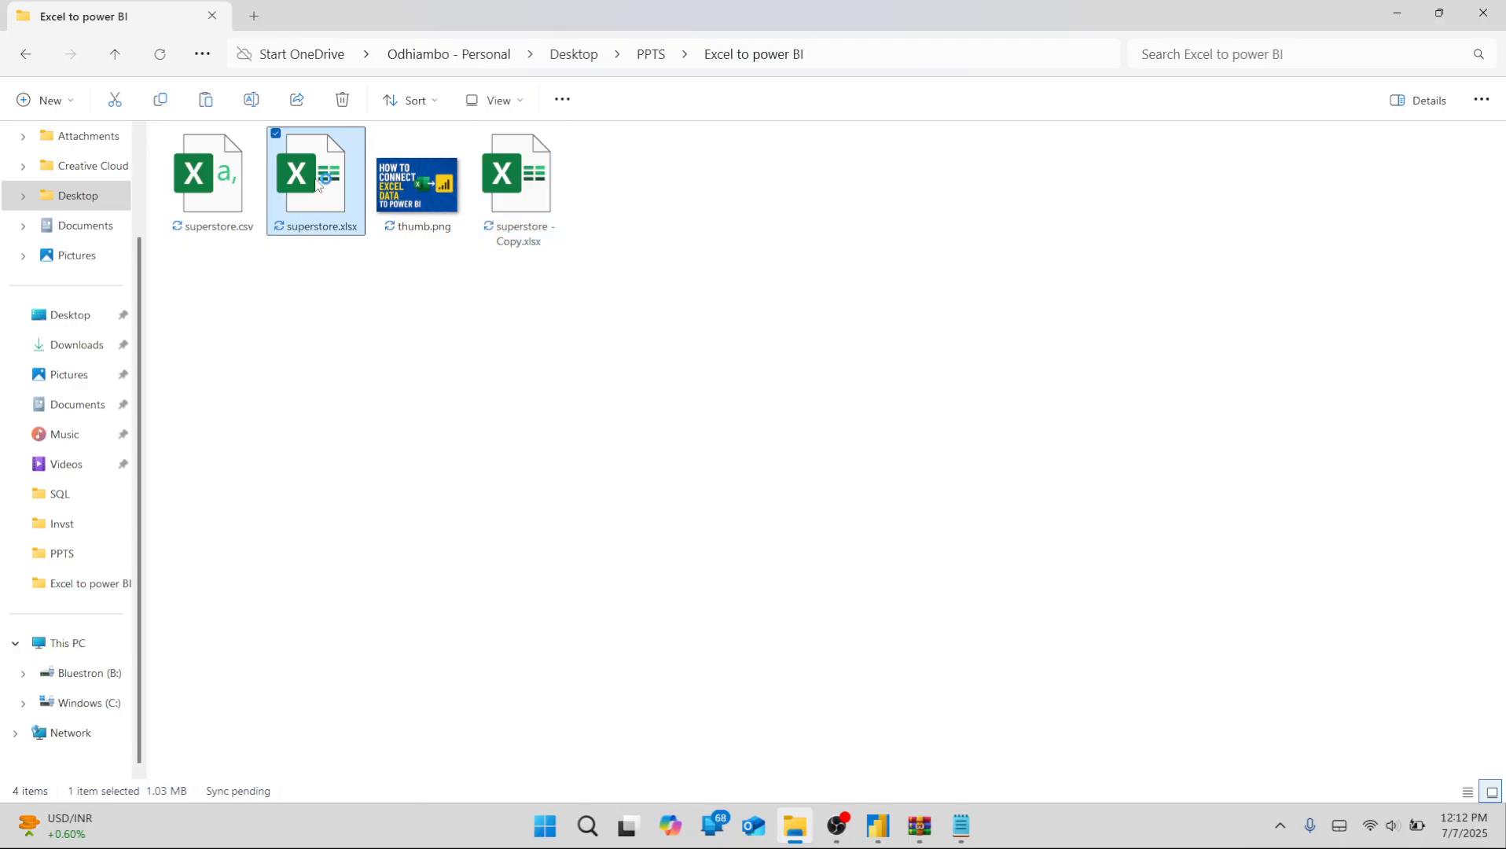
{"action": "double_click", "coordinate": [317, 186]}
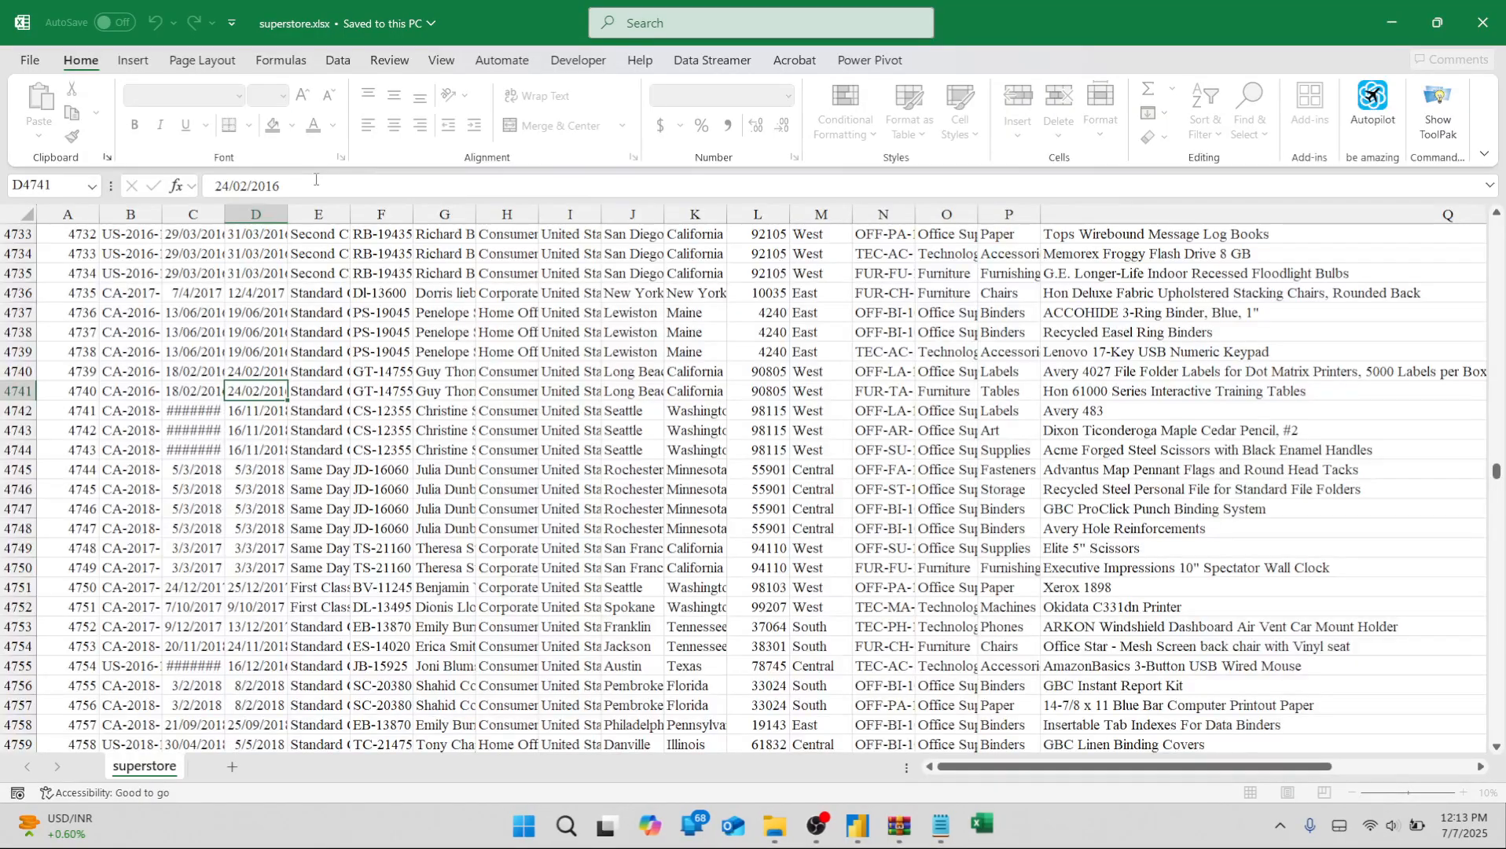
{"action": "scroll", "coordinate": [216, 375], "scroll_direction": "down", "scroll_amount": 18}
{"action": "scroll", "coordinate": [216, 375], "scroll_direction": "down", "scroll_amount": 20}
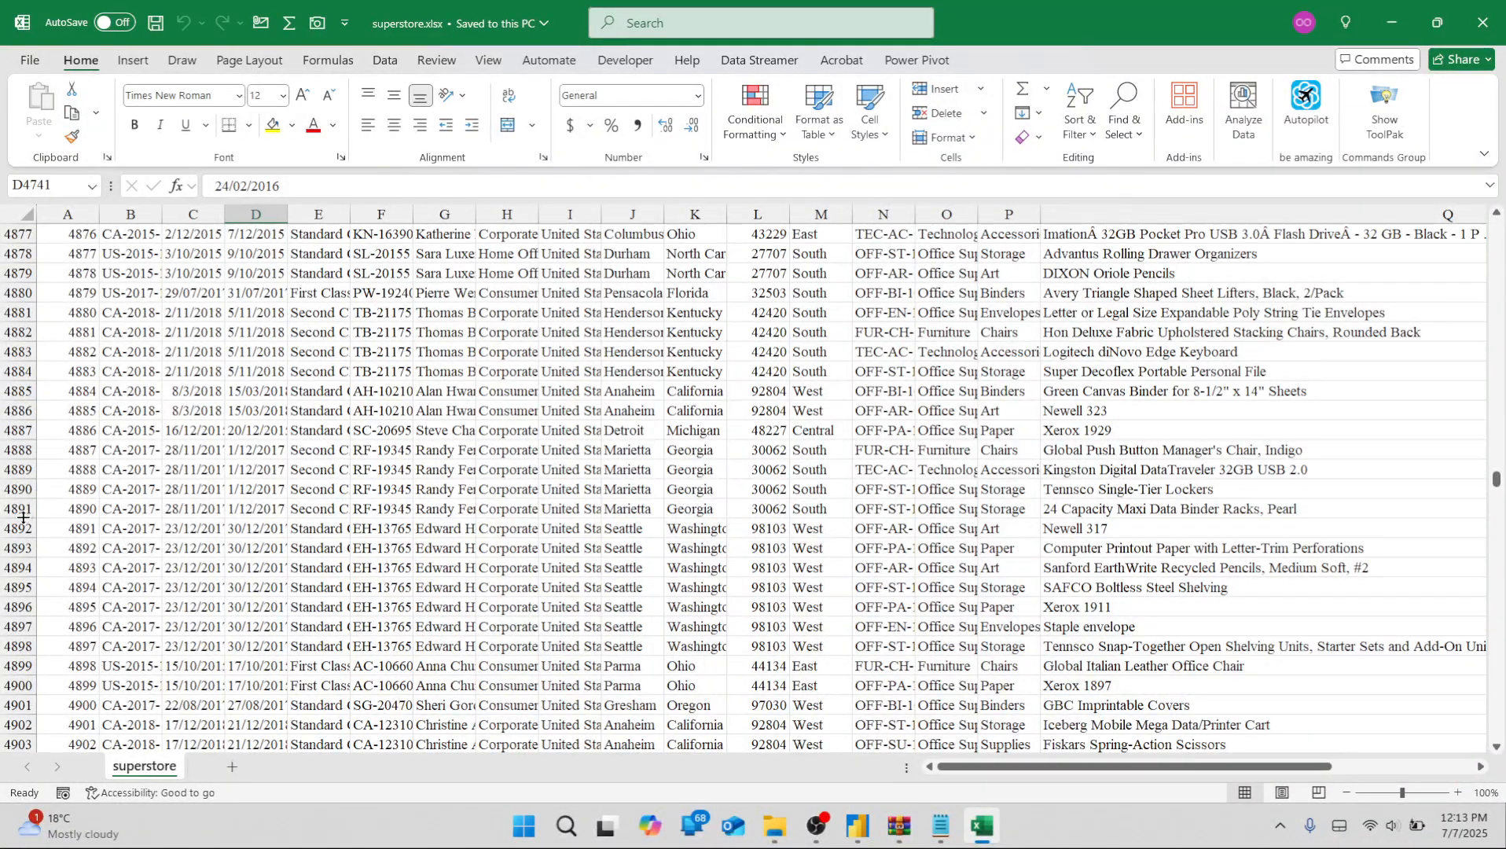
{"action": "left_click", "coordinate": [24, 517]}
{"action": "key", "text": "ctrl+shift+Down"}
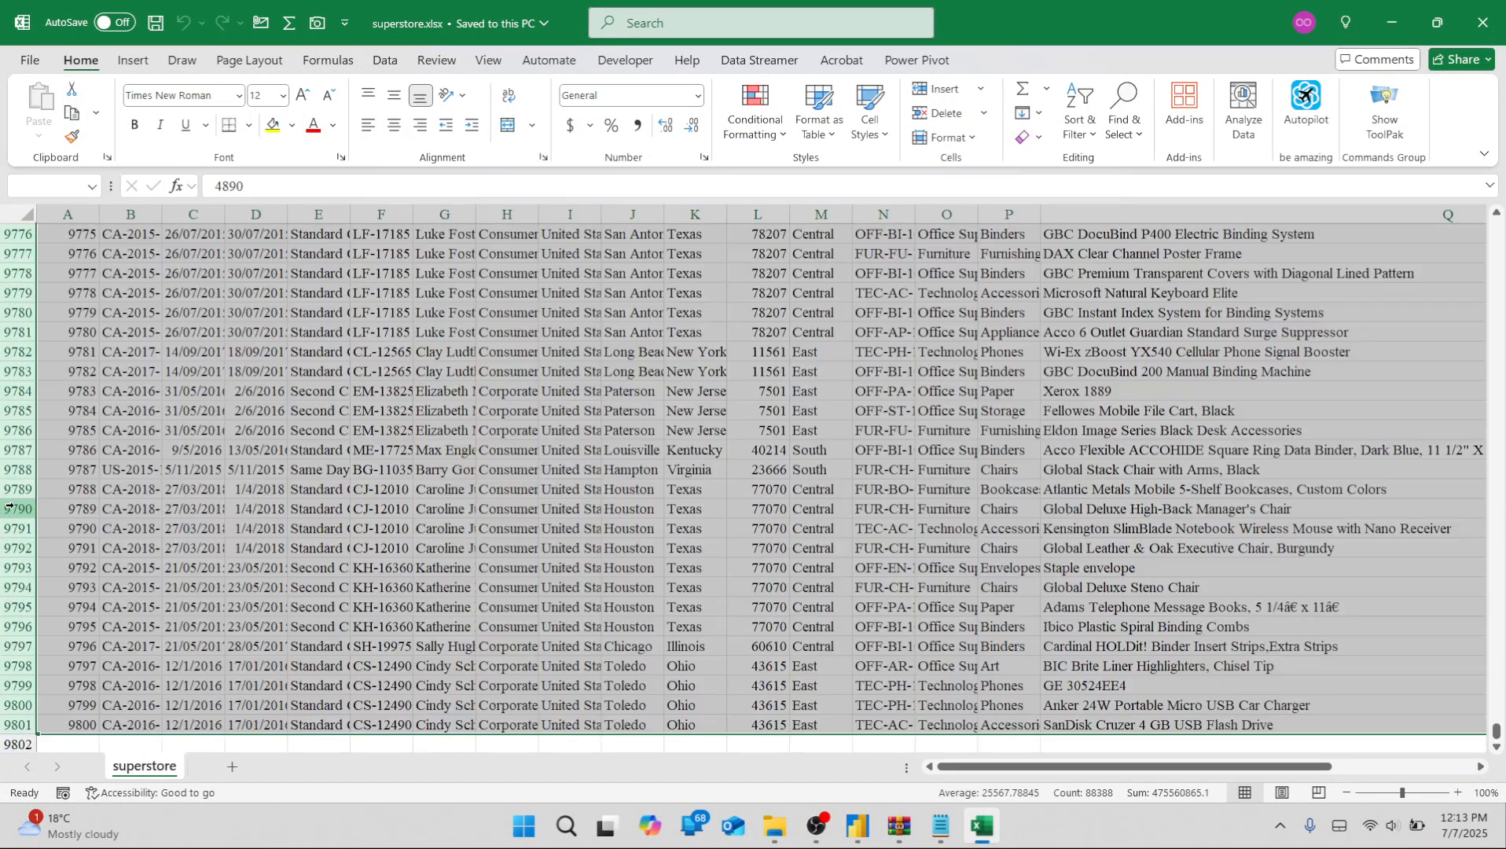
{"action": "left_click", "coordinate": [939, 112]}
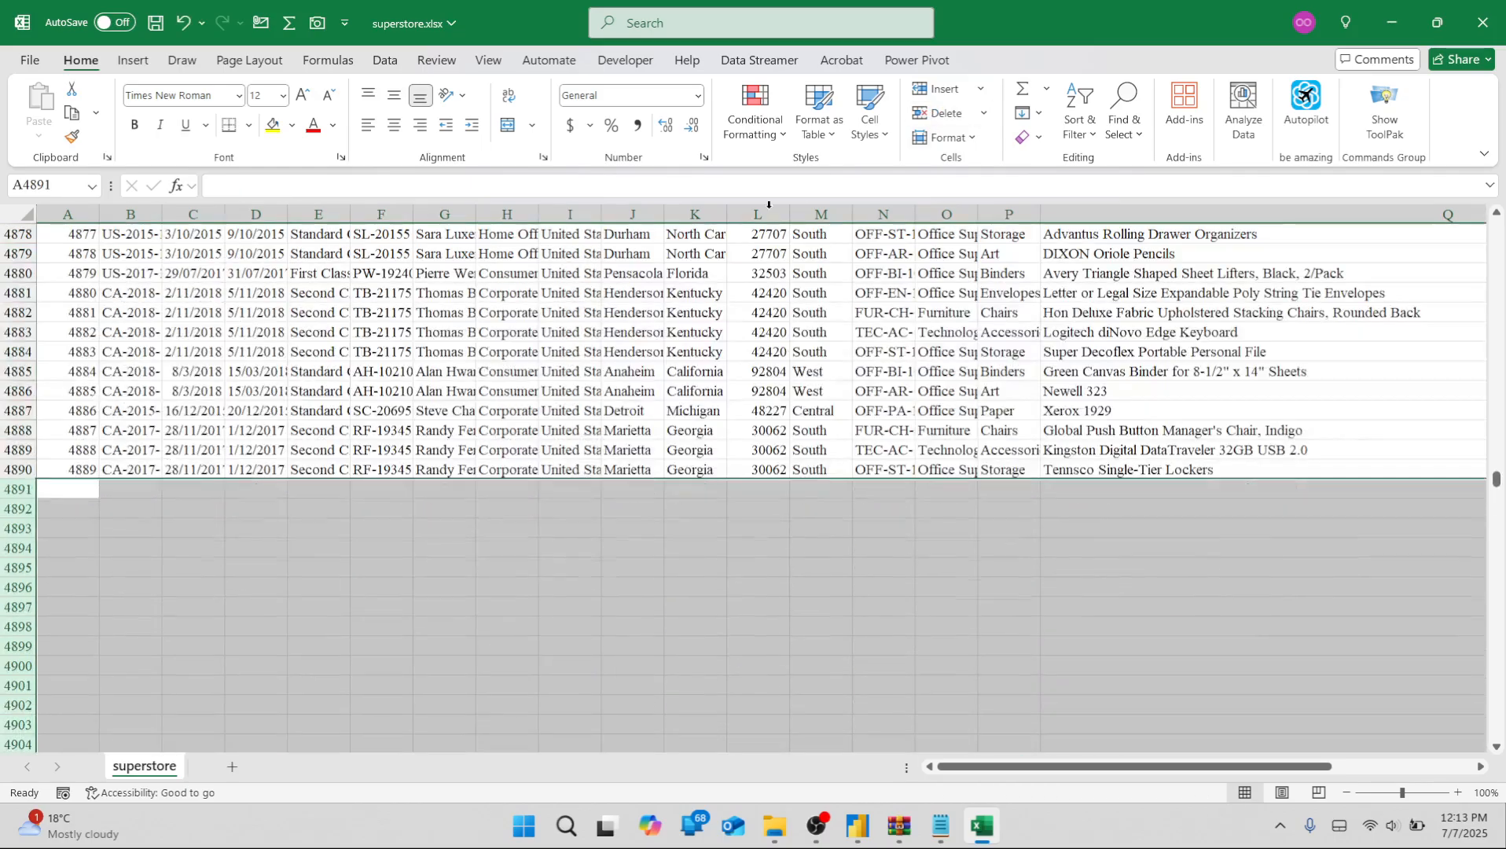
{"action": "left_click", "coordinate": [505, 389]}
{"action": "key", "text": "ctrl+s"}
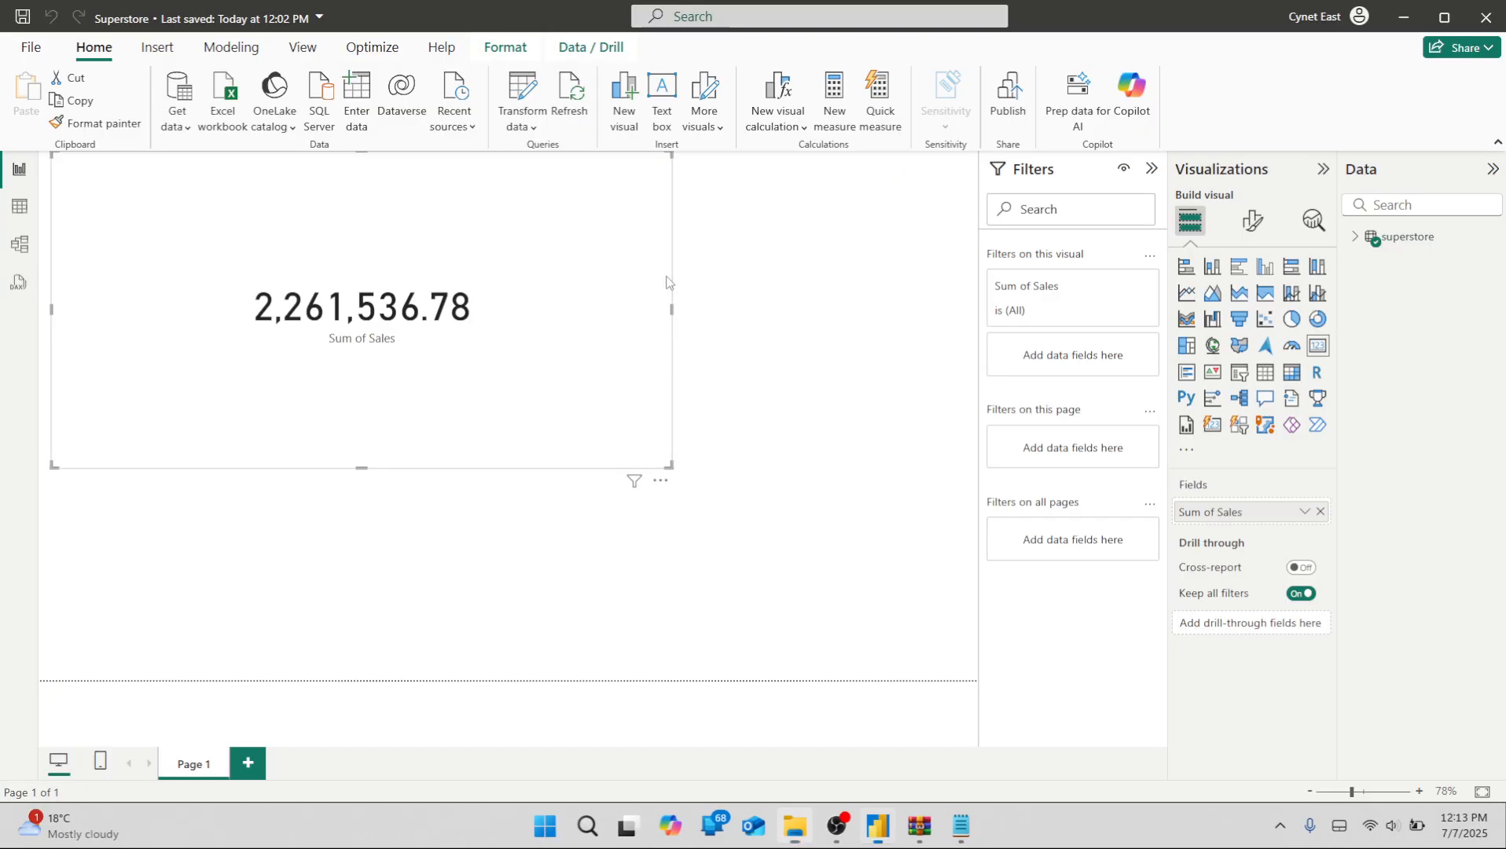
Refresh the report's data in Power BI Desktop.
{"action": "left_click", "coordinate": [571, 93]}
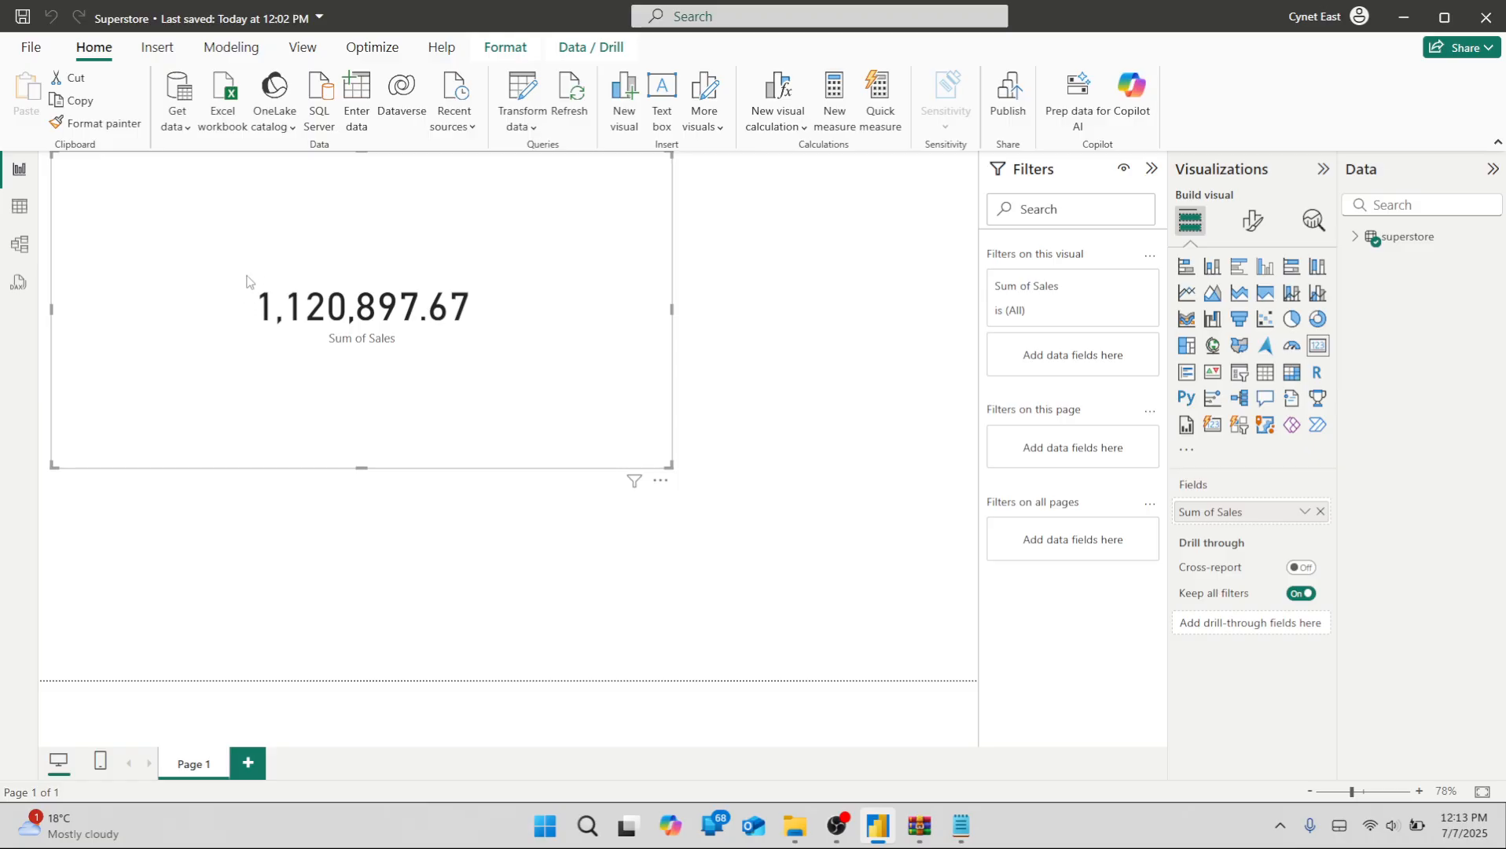
Switch to File Explorer, open superstore.xlsx and superstore - Copy.xlsx to compare their rows, and close both workbooks.
{"action": "key", "text": "alt+Tab"}
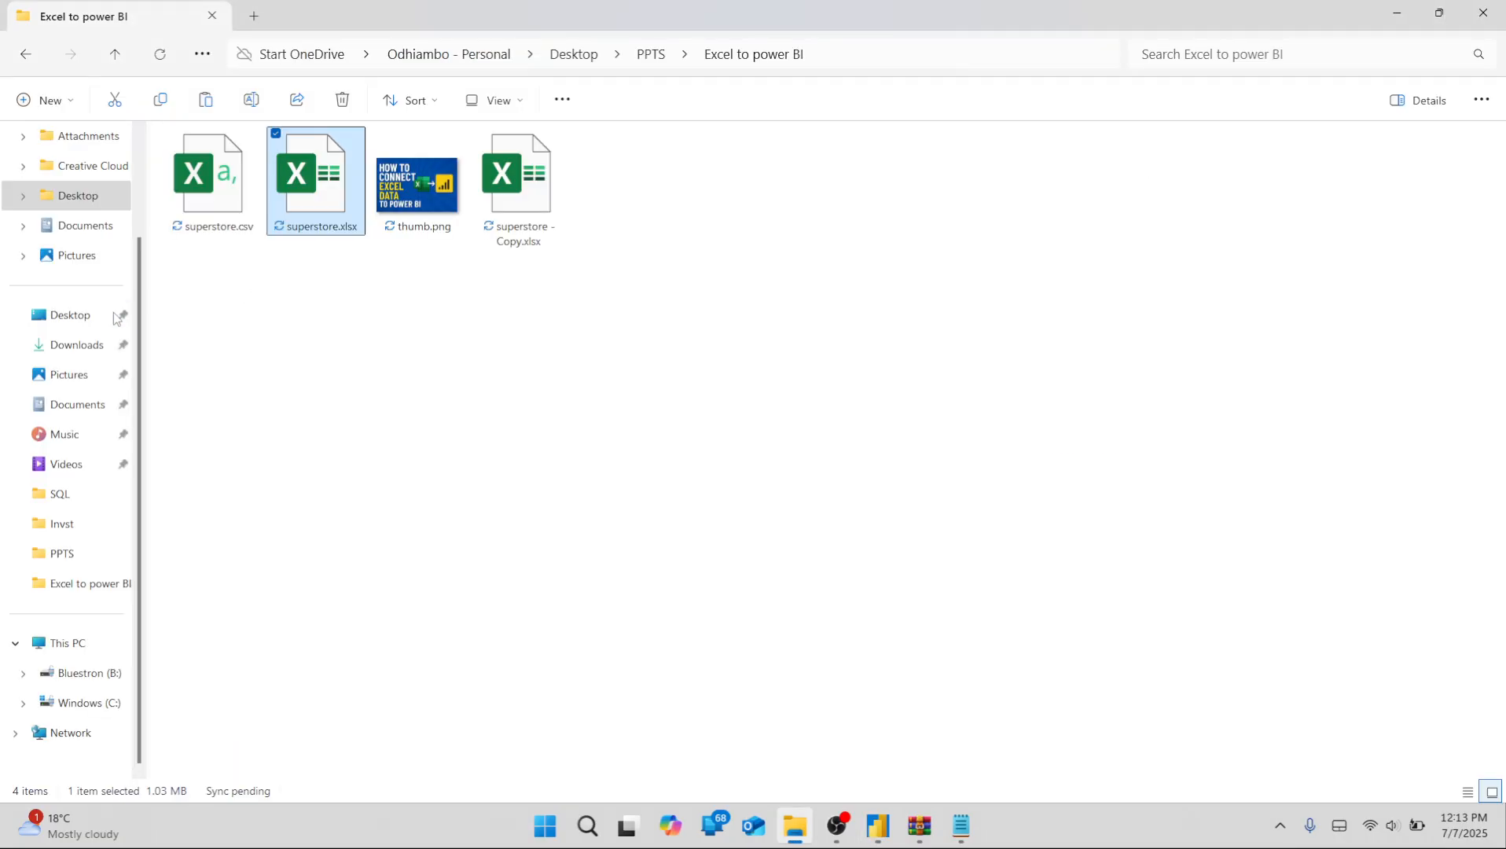
{"action": "double_click", "coordinate": [313, 213]}
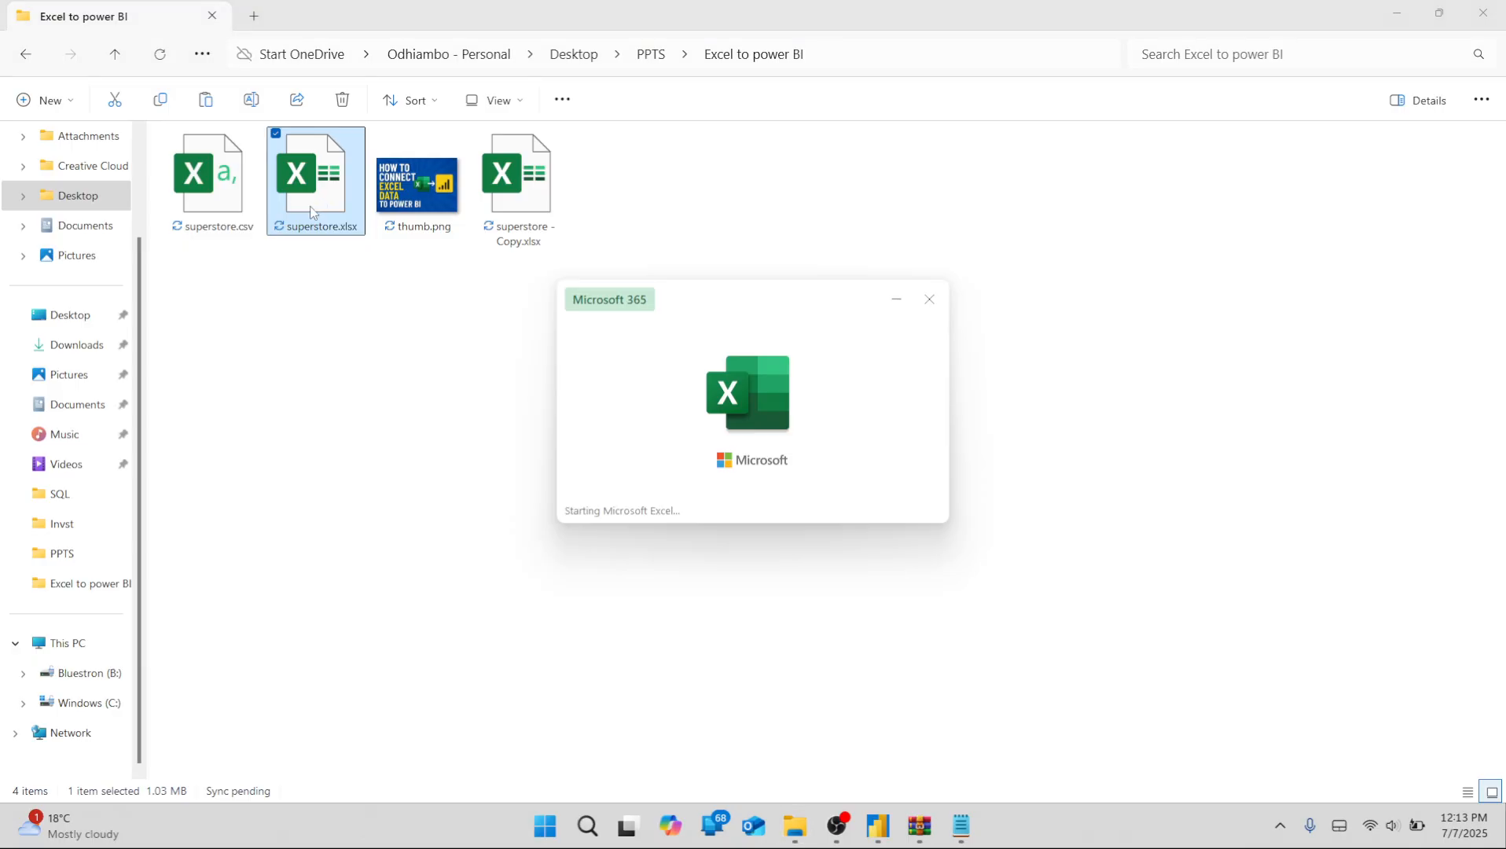
{"action": "left_click", "coordinate": [525, 206]}
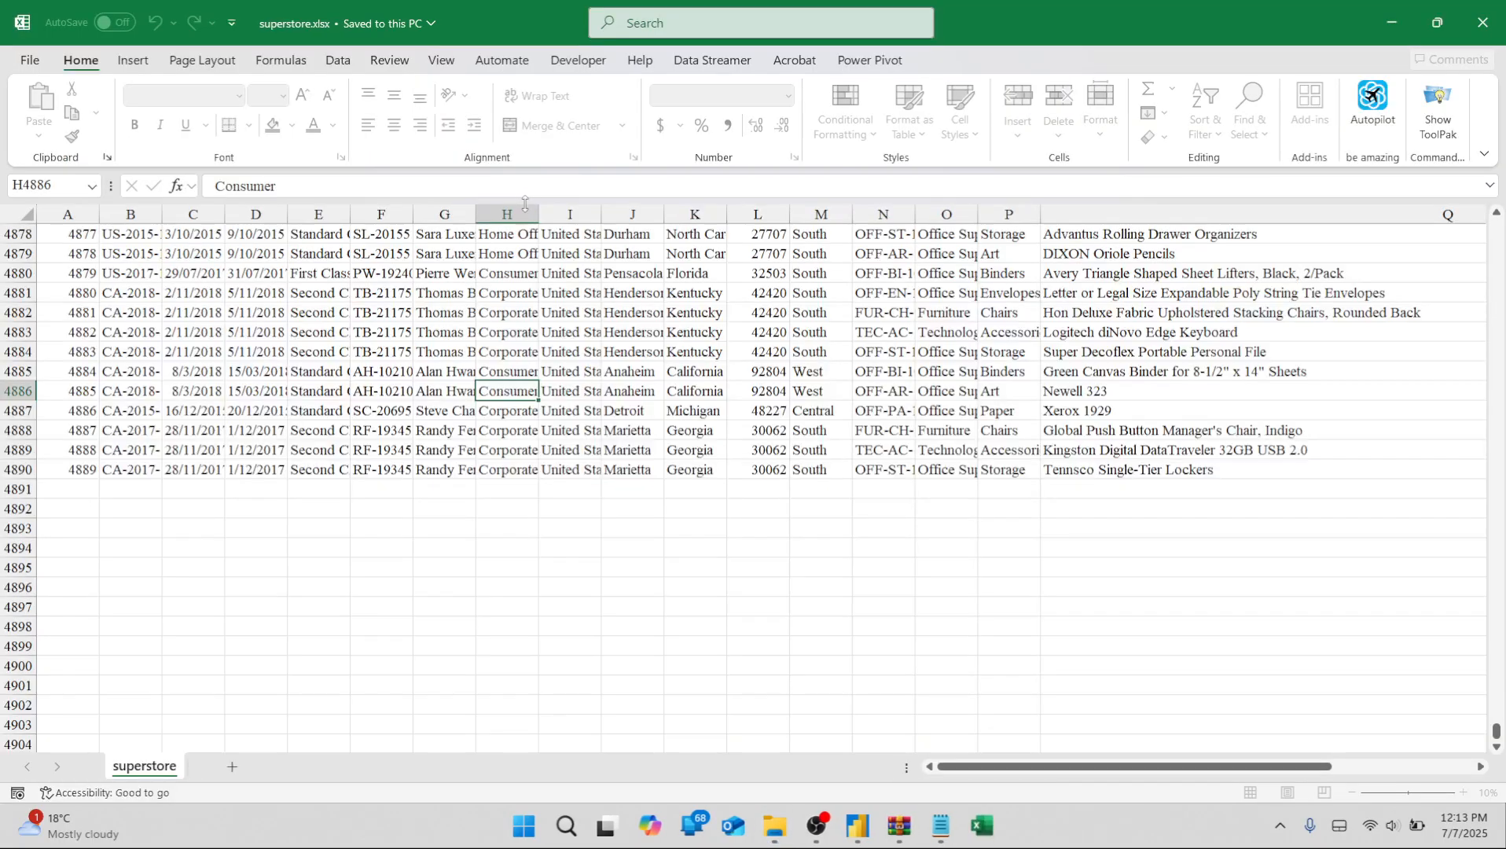
{"action": "left_click", "coordinate": [1485, 23]}
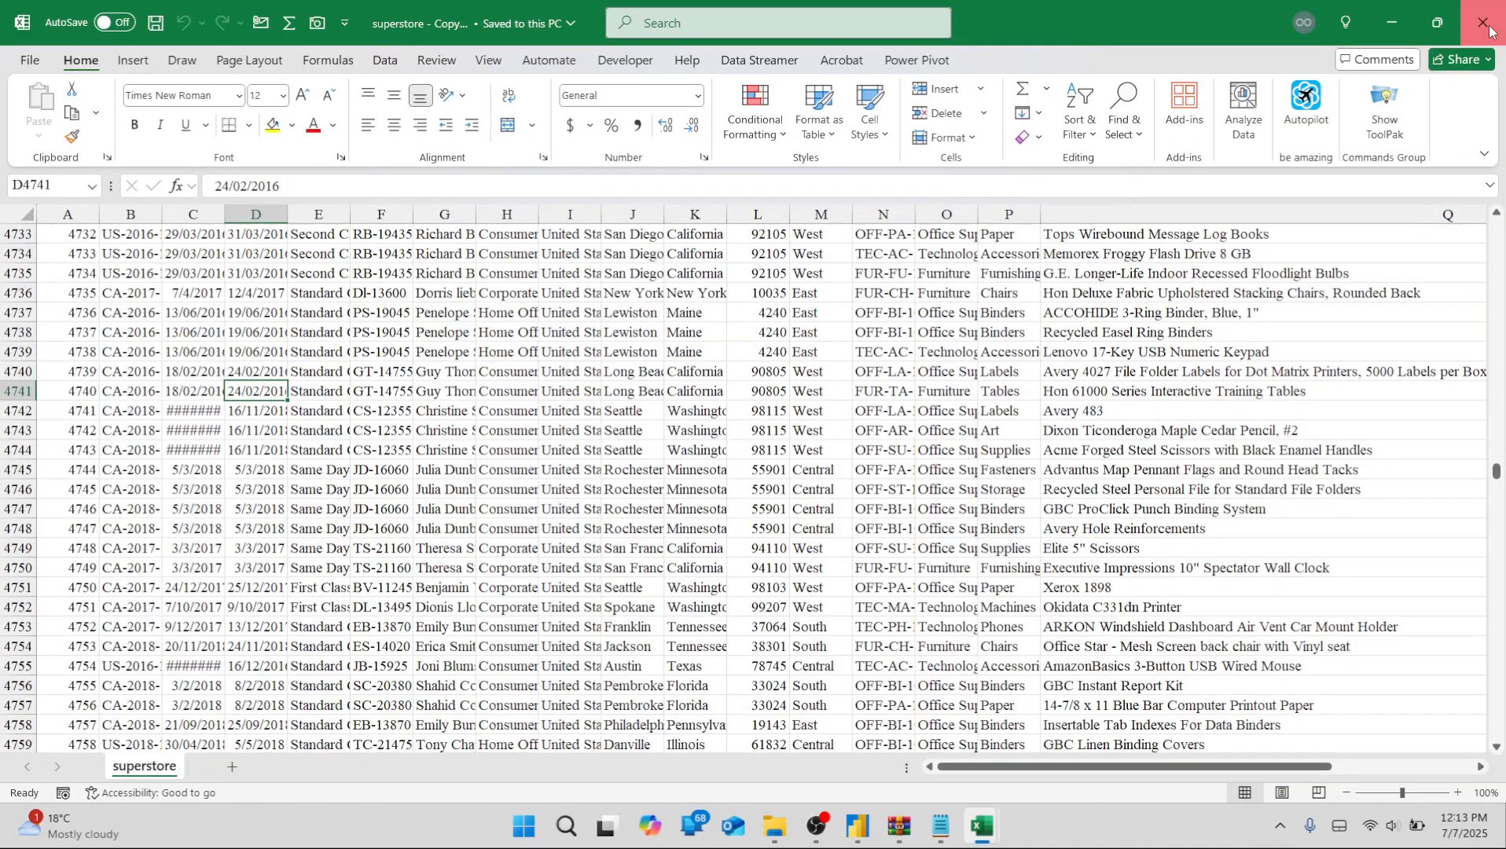
{"action": "left_click", "coordinate": [1485, 23]}
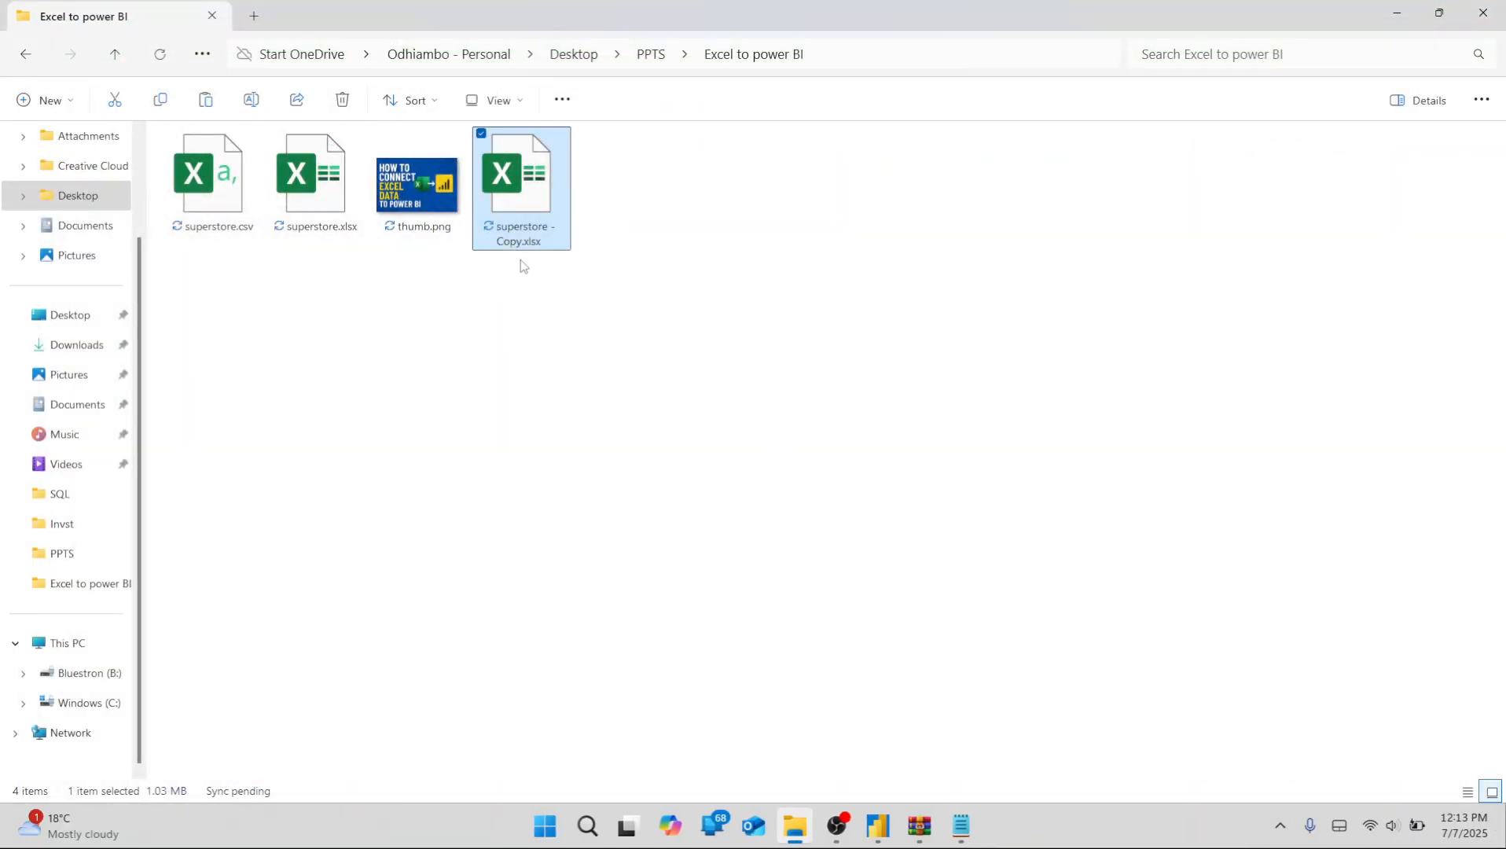
Copy superstore - Copy.xlsx from the Excel to power BI folder into the parent PPTS folder.
{"action": "left_click", "coordinate": [343, 217]}
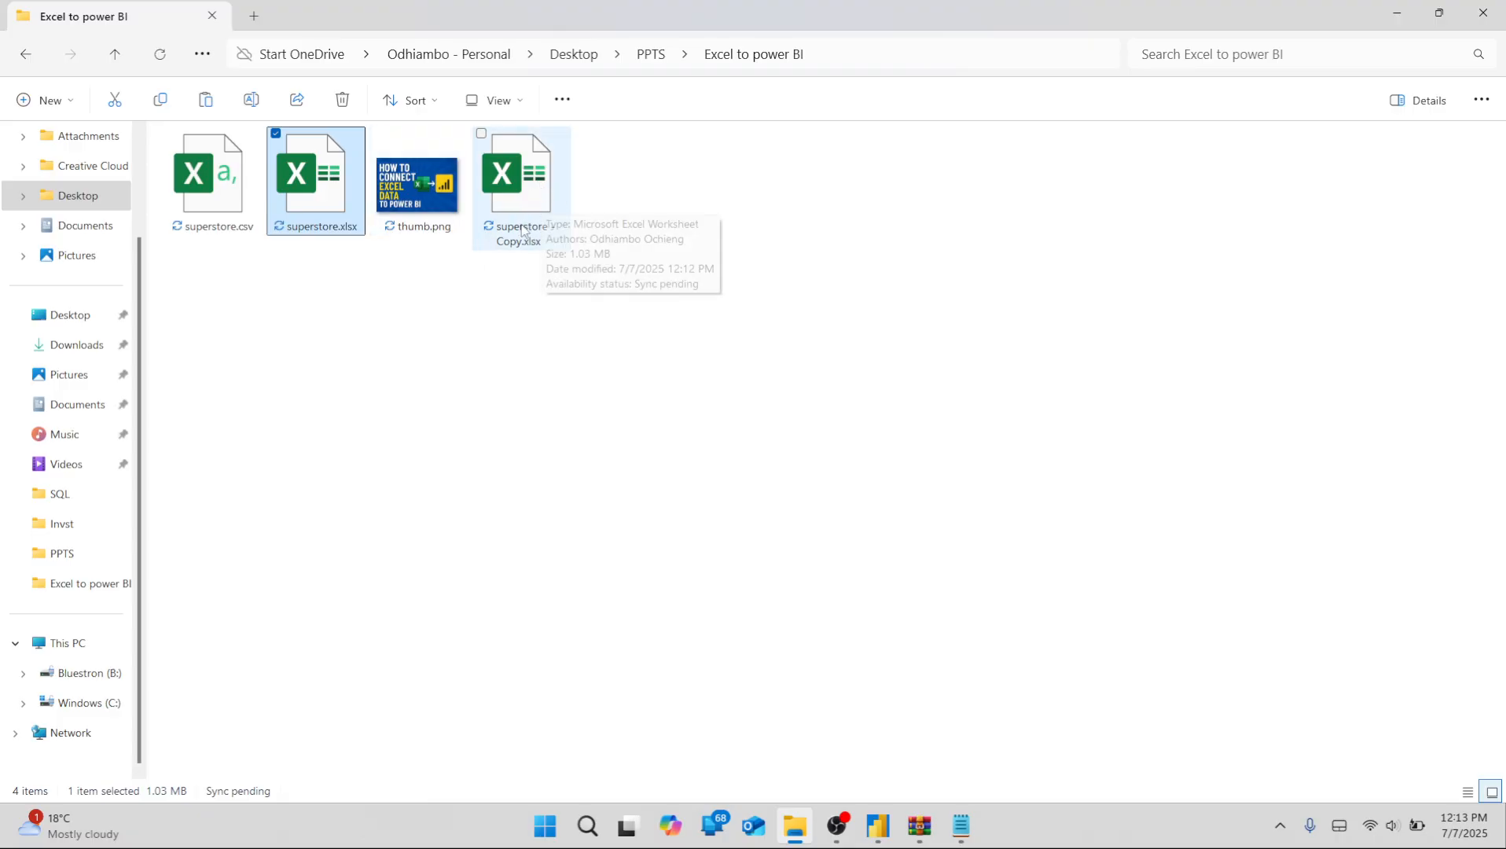
{"action": "left_click", "coordinate": [496, 209]}
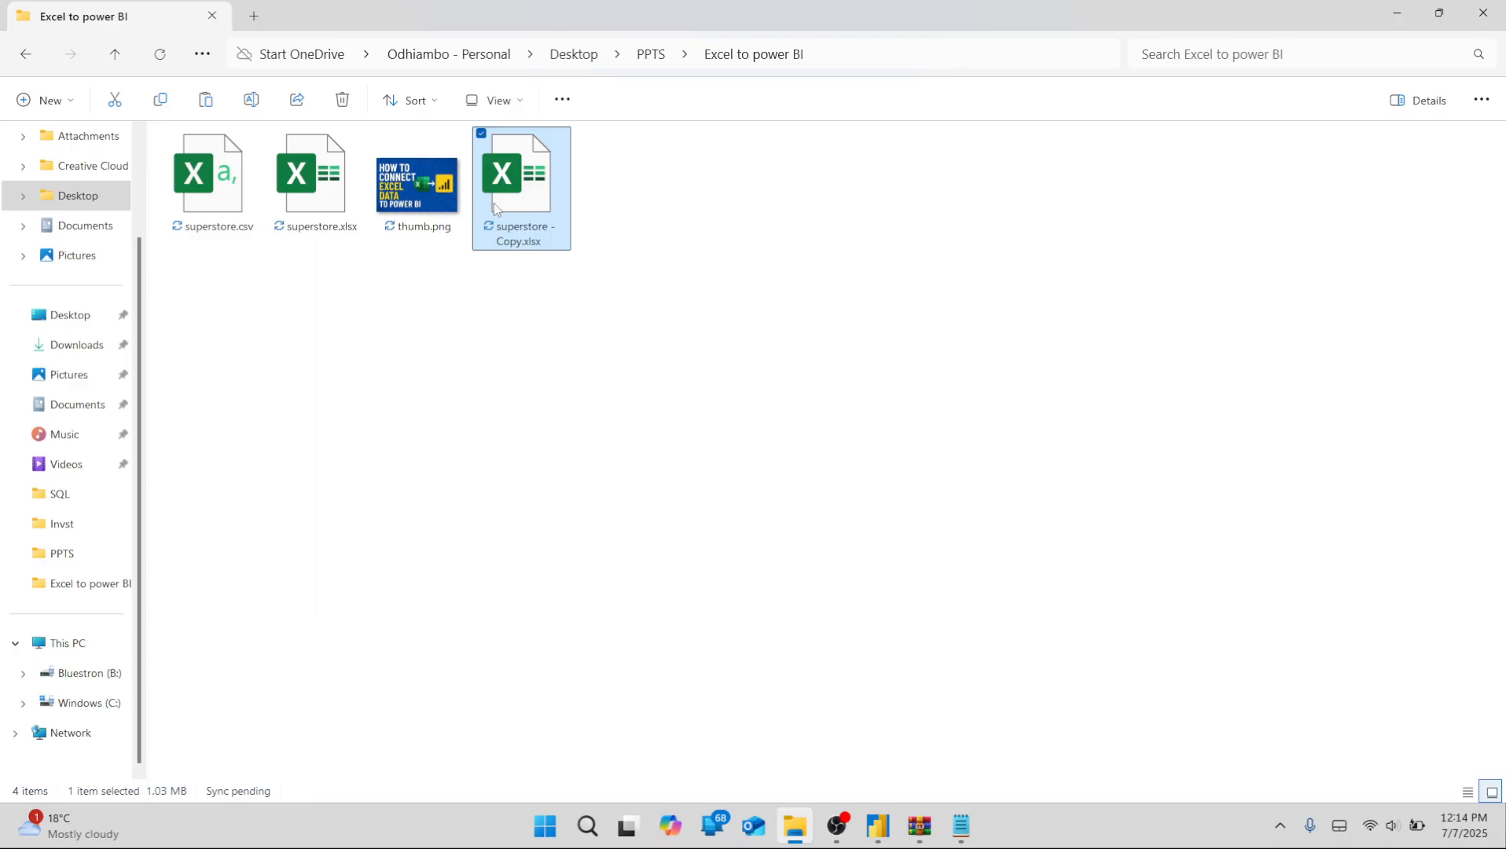
{"action": "left_click", "coordinate": [652, 55]}
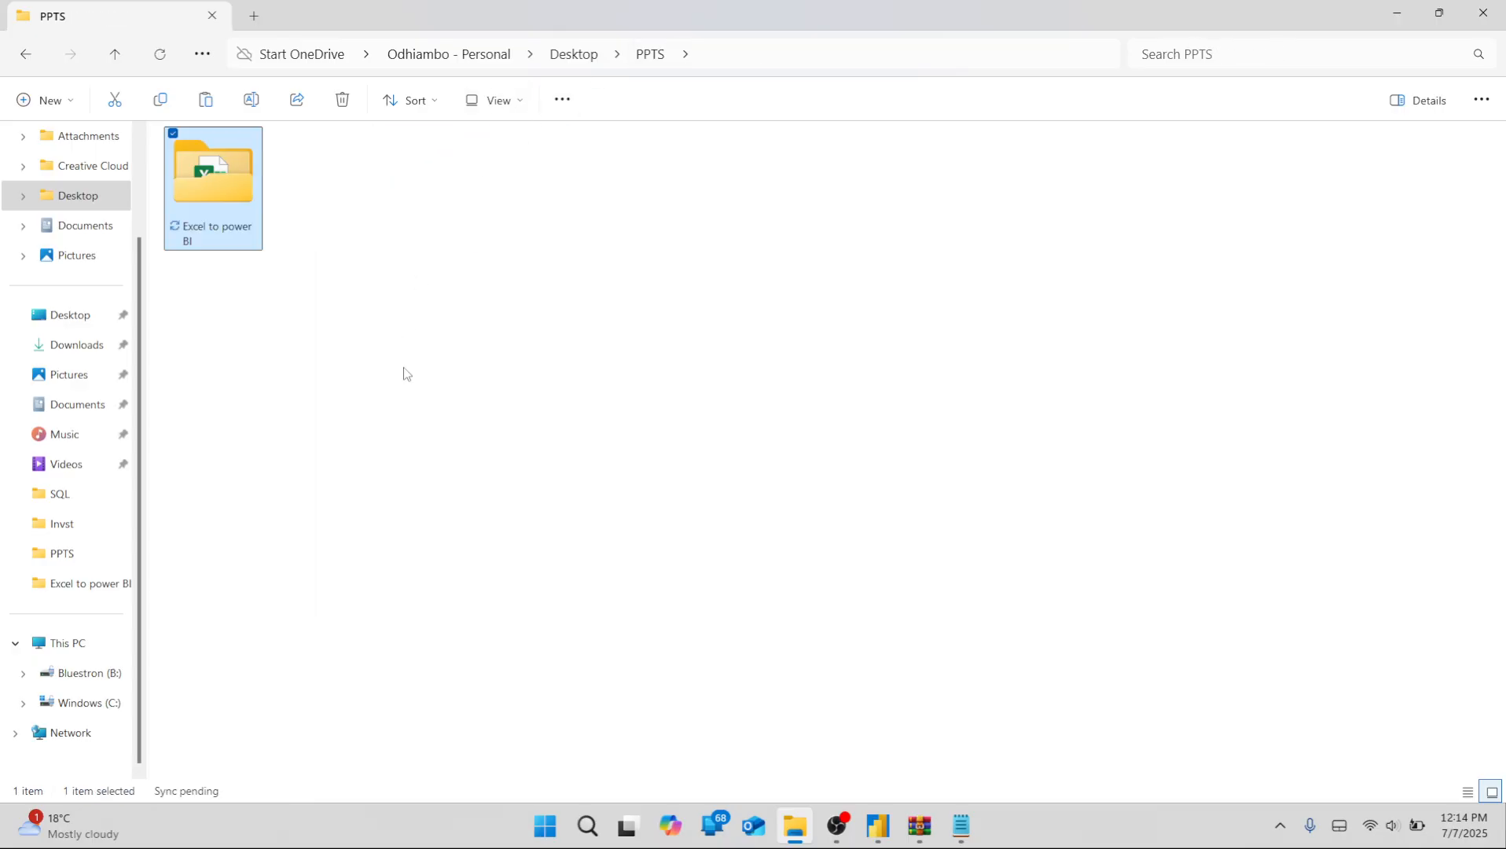
{"action": "key", "text": "ctrl+v"}
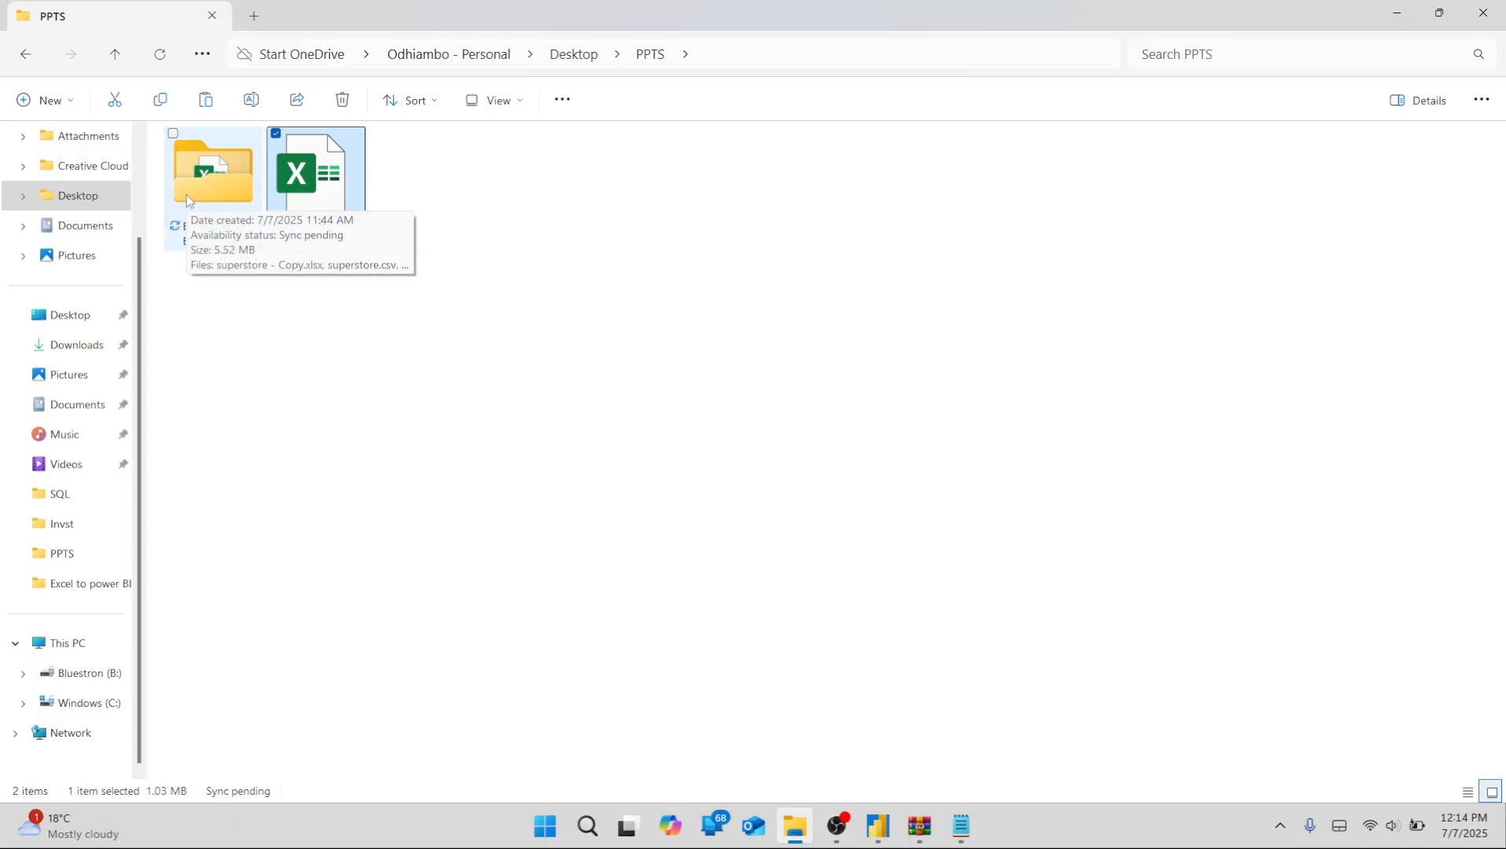
Switch to Power BI Desktop and open the data source settings for the current report.
{"action": "key", "text": "alt+Tab"}
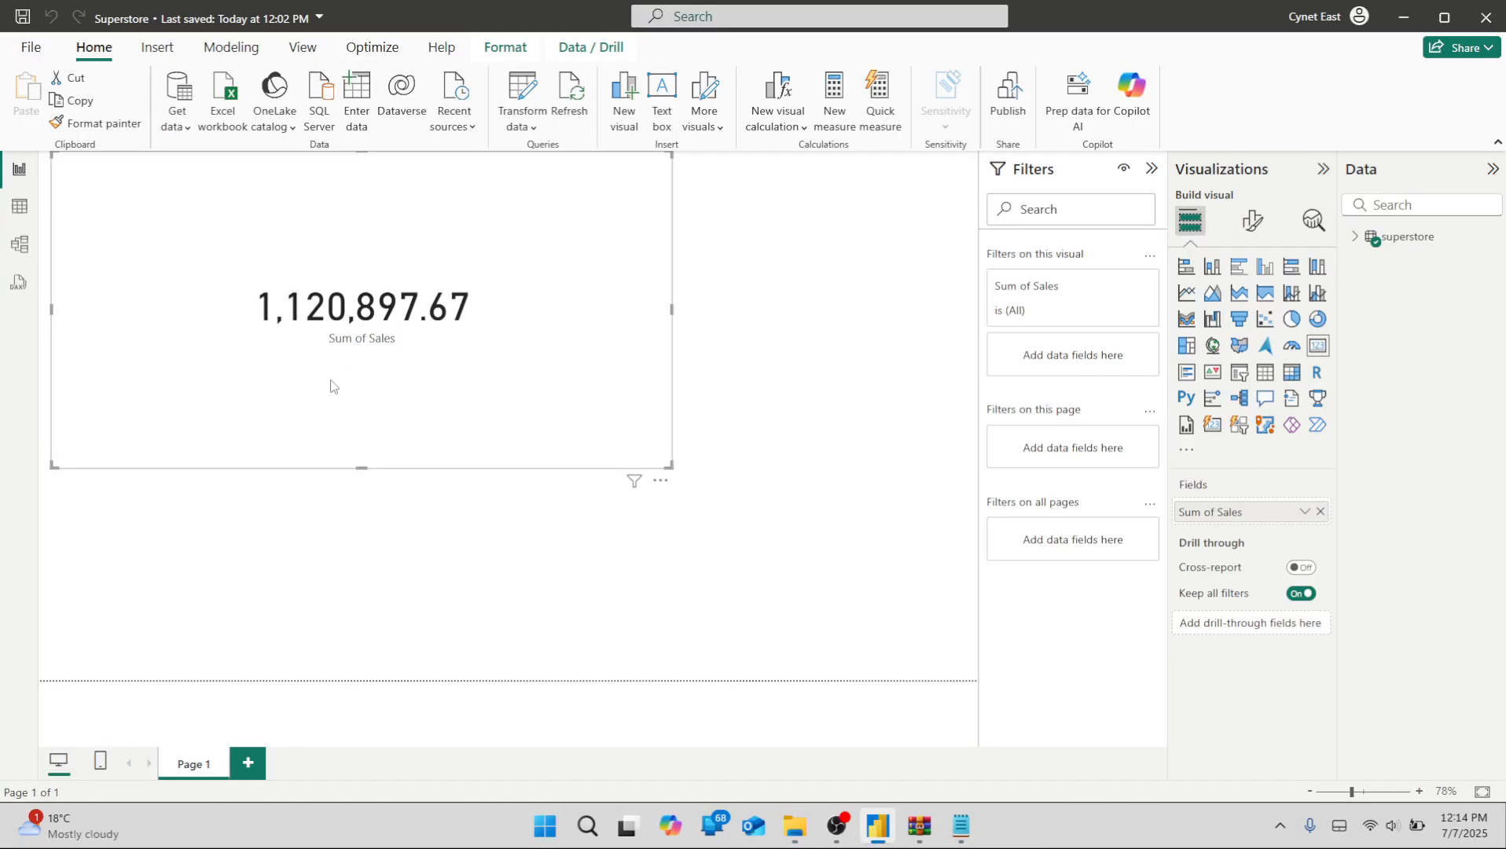
{"action": "key", "text": "alt+Tab"}
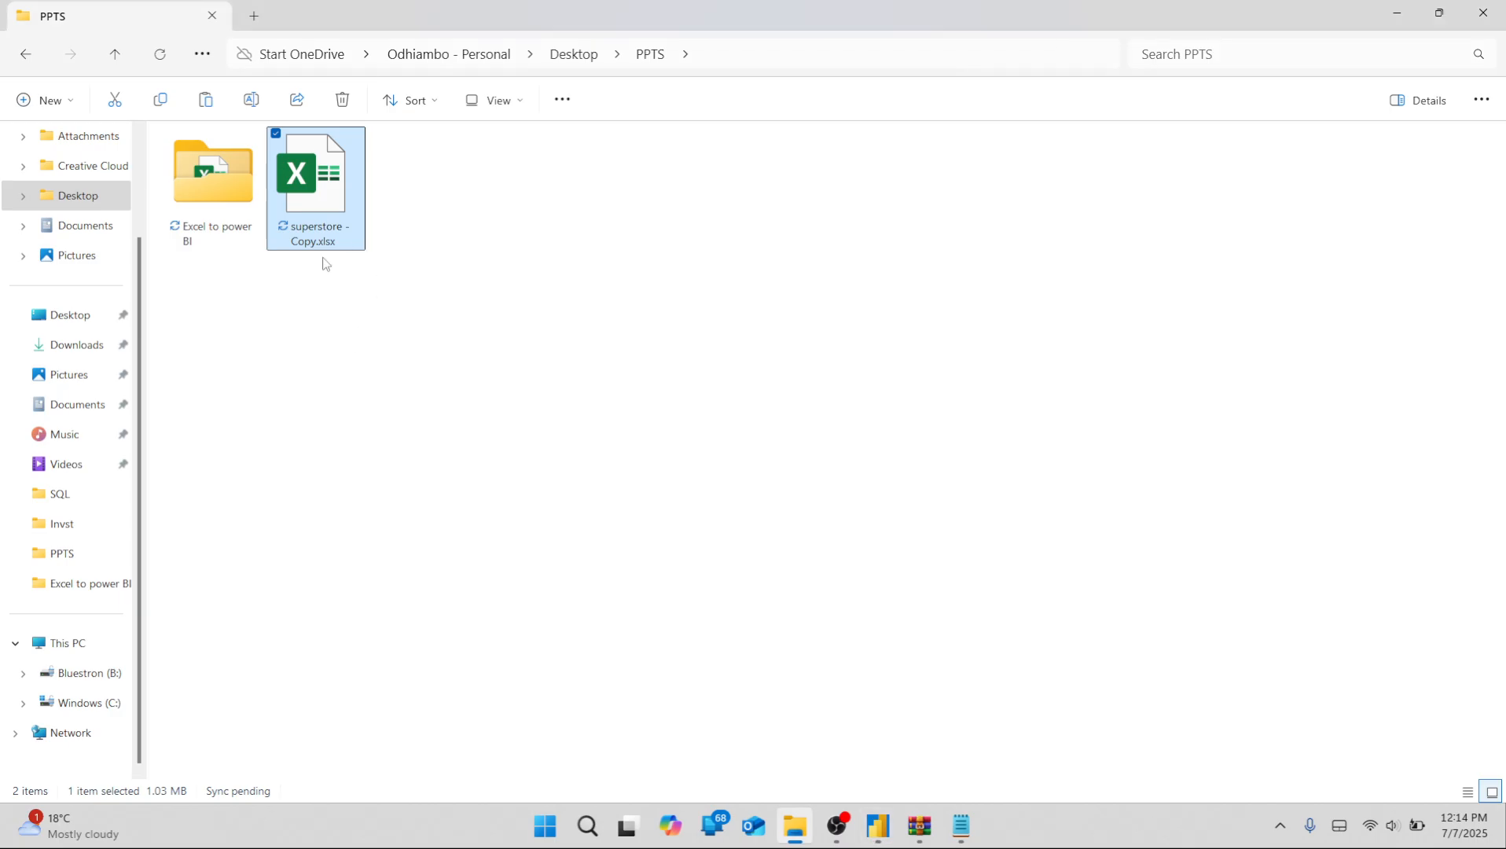
{"action": "key", "text": "alt+Tab"}
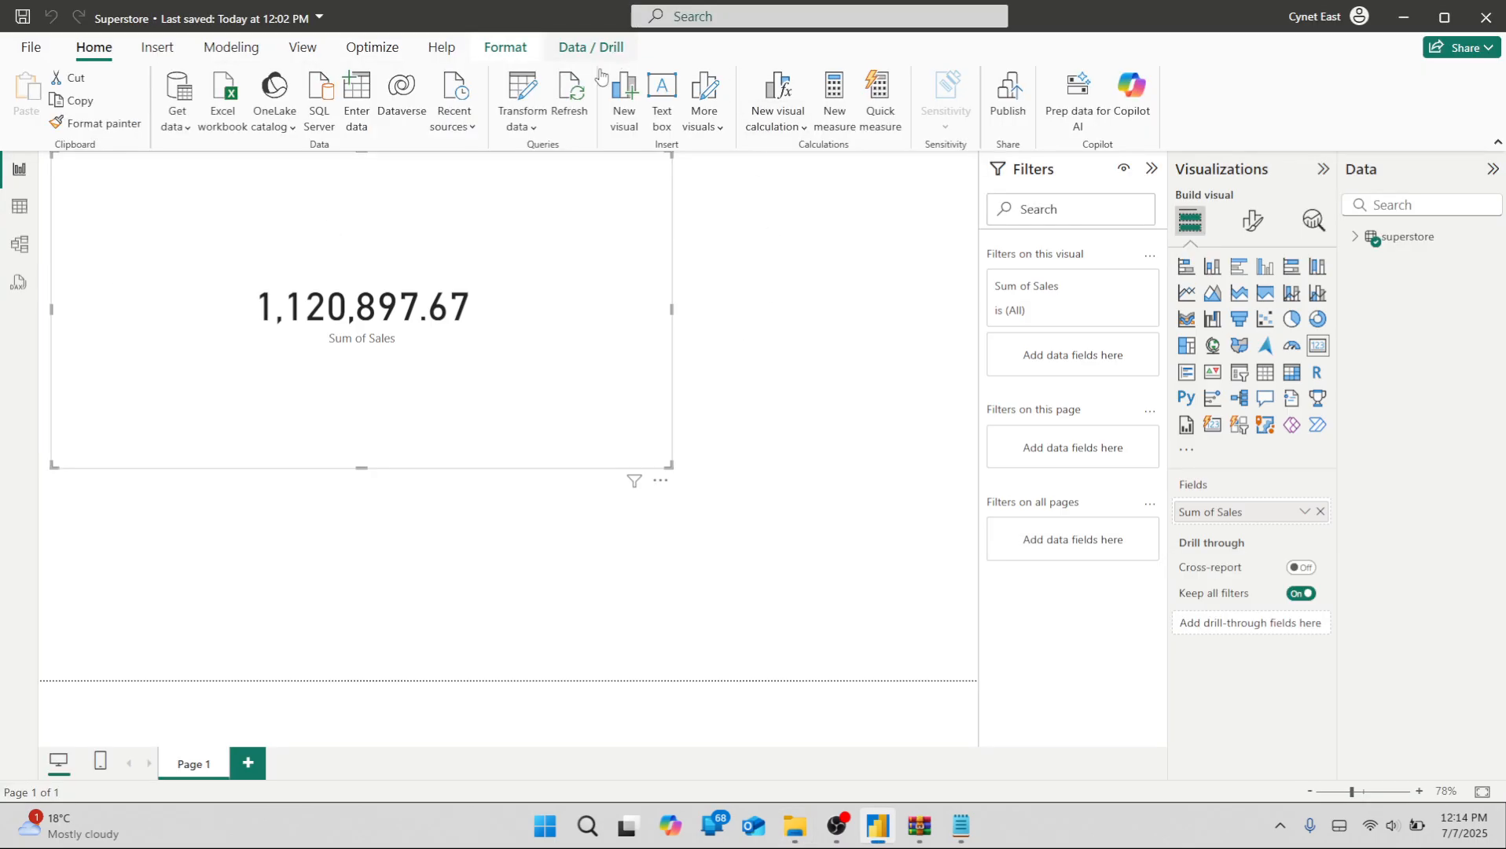
{"action": "left_click", "coordinate": [465, 132]}
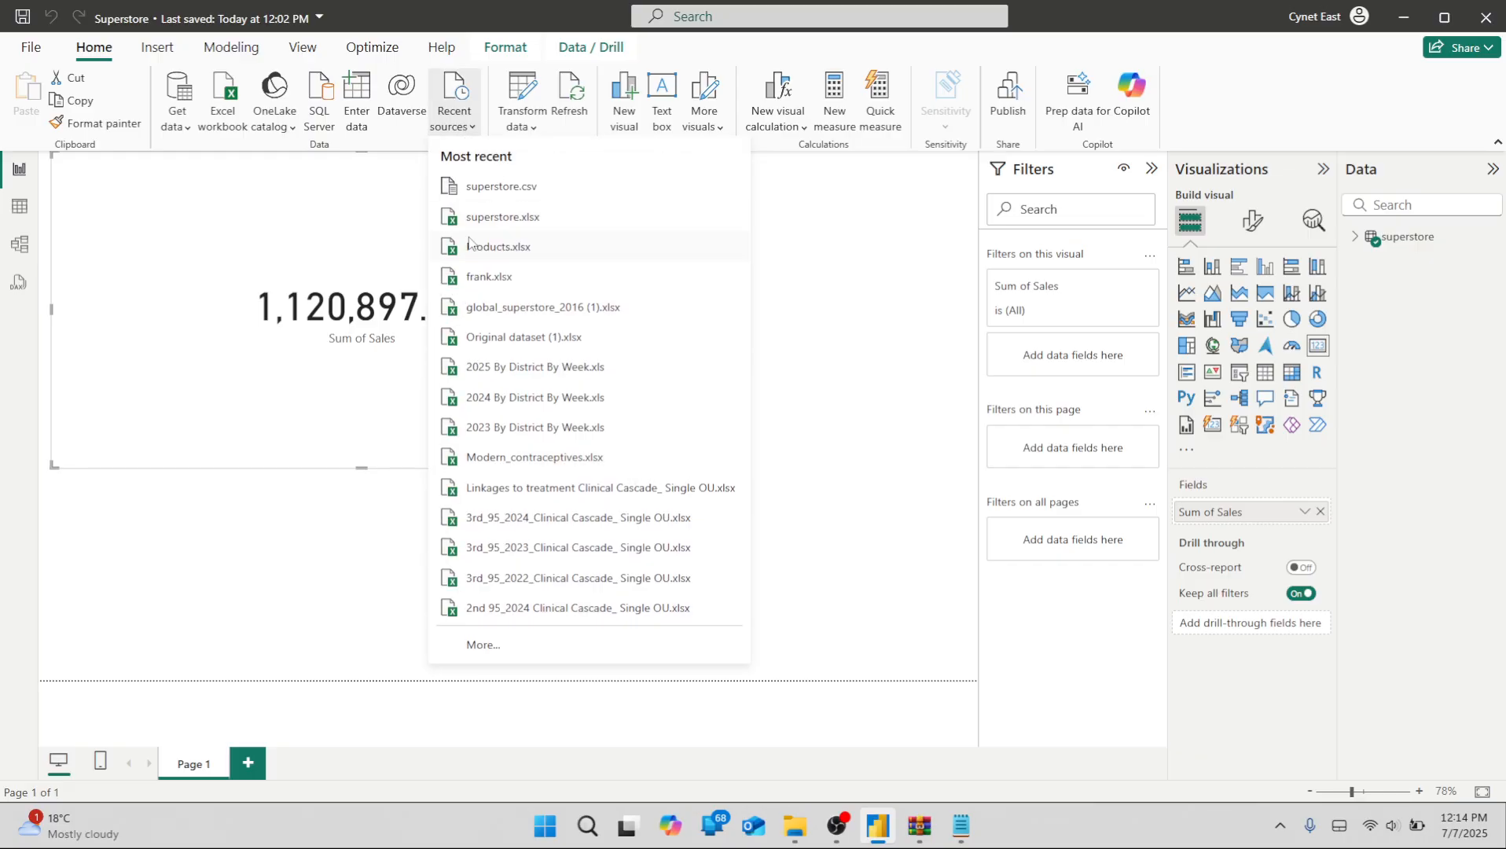
{"action": "left_click", "coordinate": [351, 182]}
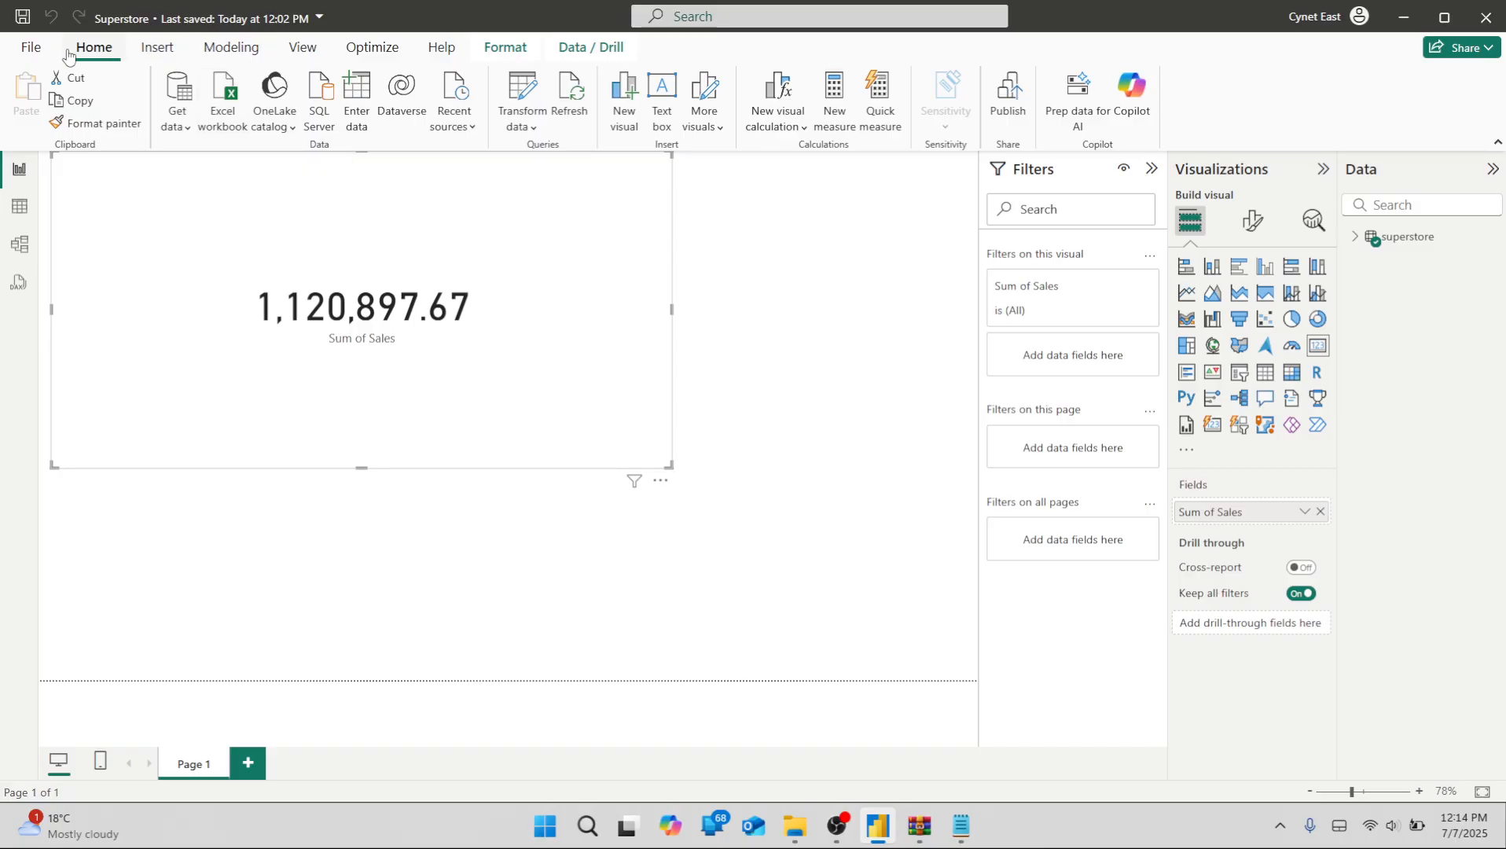
{"action": "left_click", "coordinate": [32, 49]}
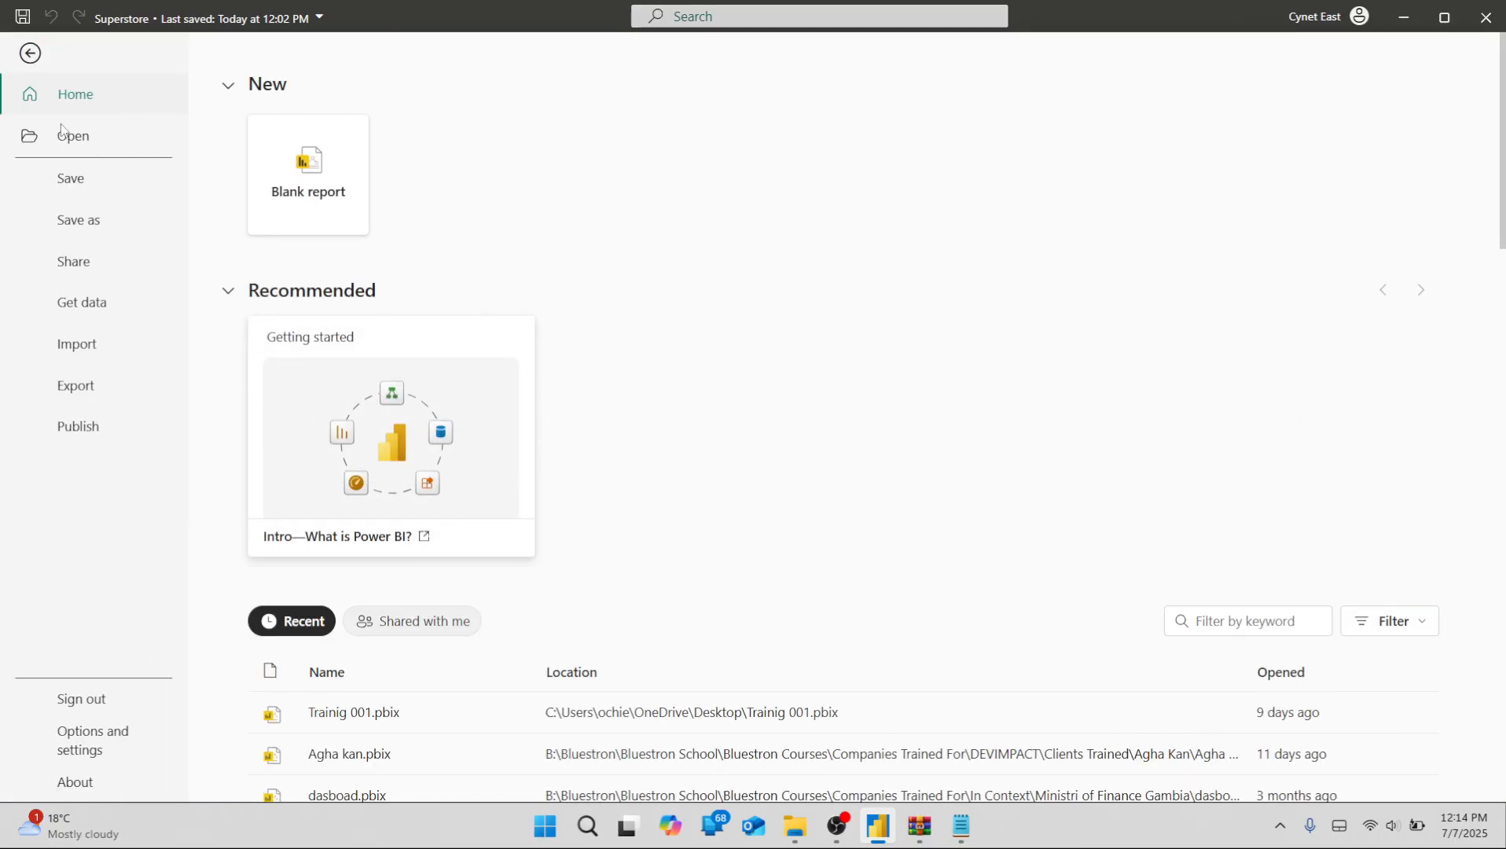
{"action": "left_click", "coordinate": [110, 747]}
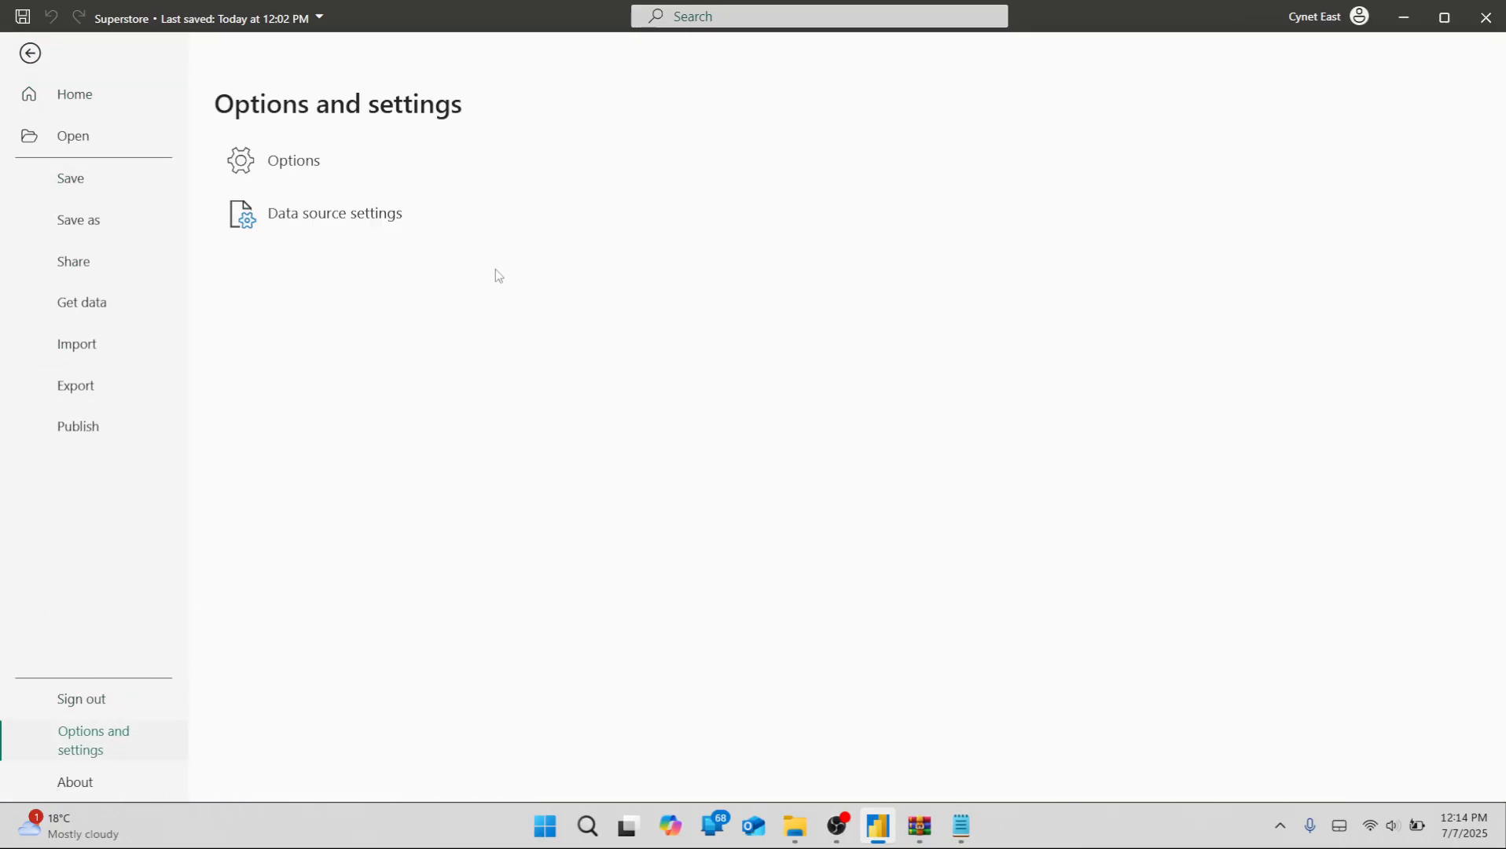
{"action": "left_click", "coordinate": [322, 223]}
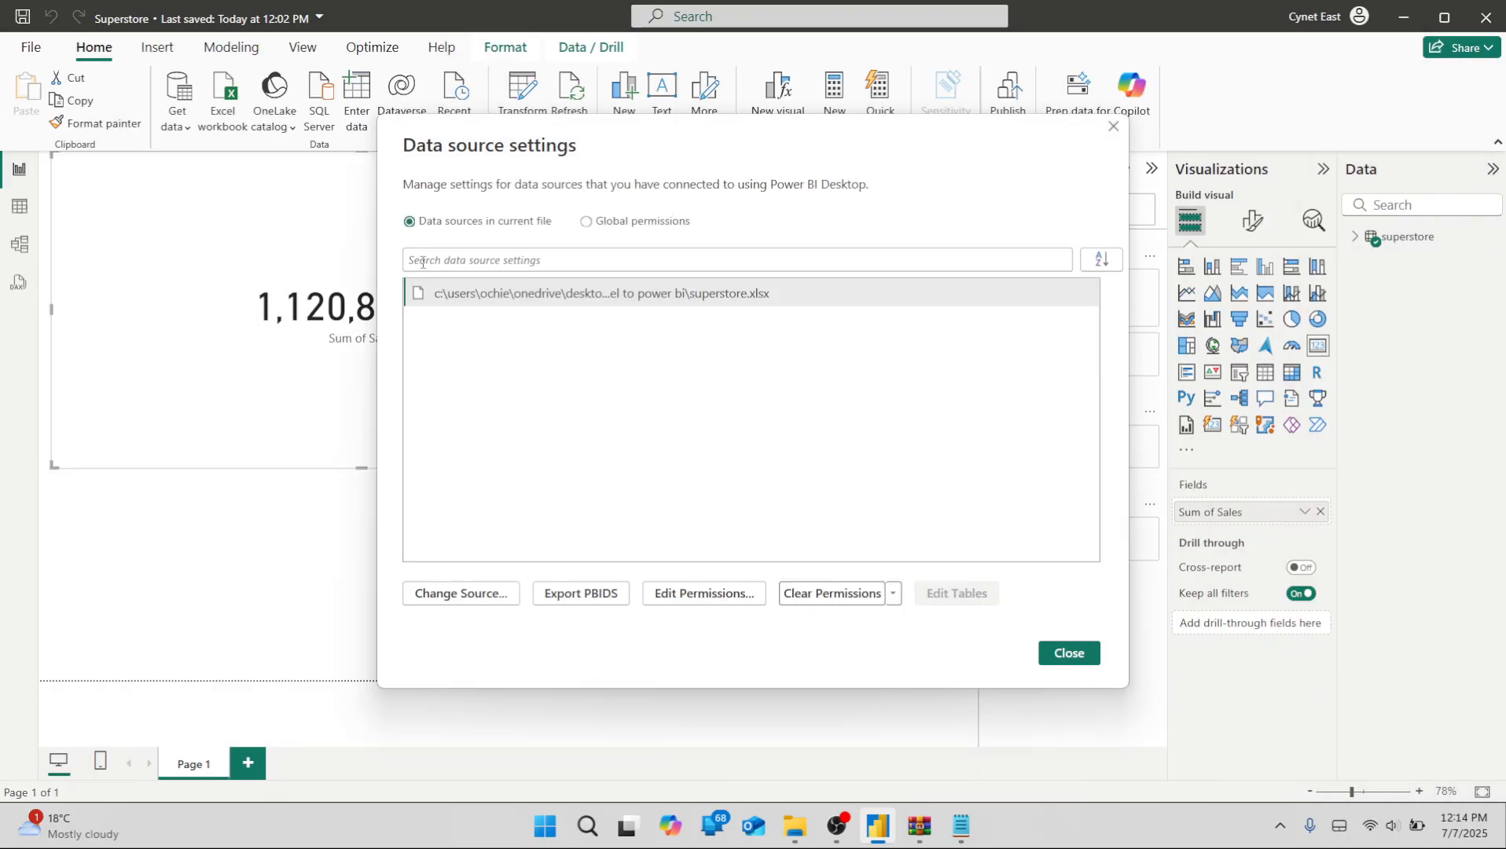
Change the superstore.xlsx data source to superstore - Copy.xlsx in the PPTS folder and apply the pending query changes.
{"action": "left_click", "coordinate": [639, 300]}
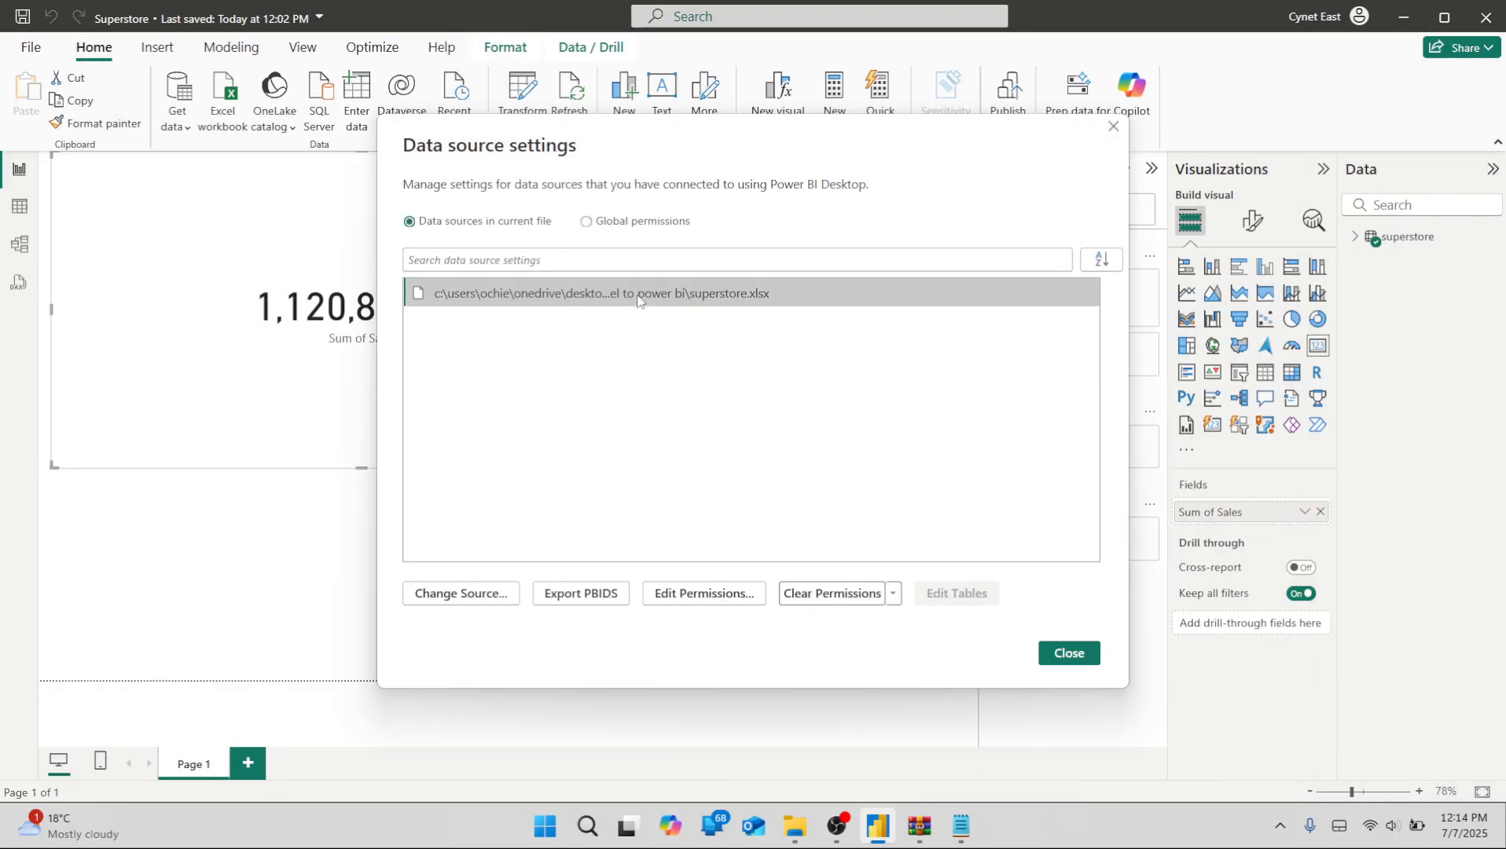
{"action": "left_click", "coordinate": [458, 597]}
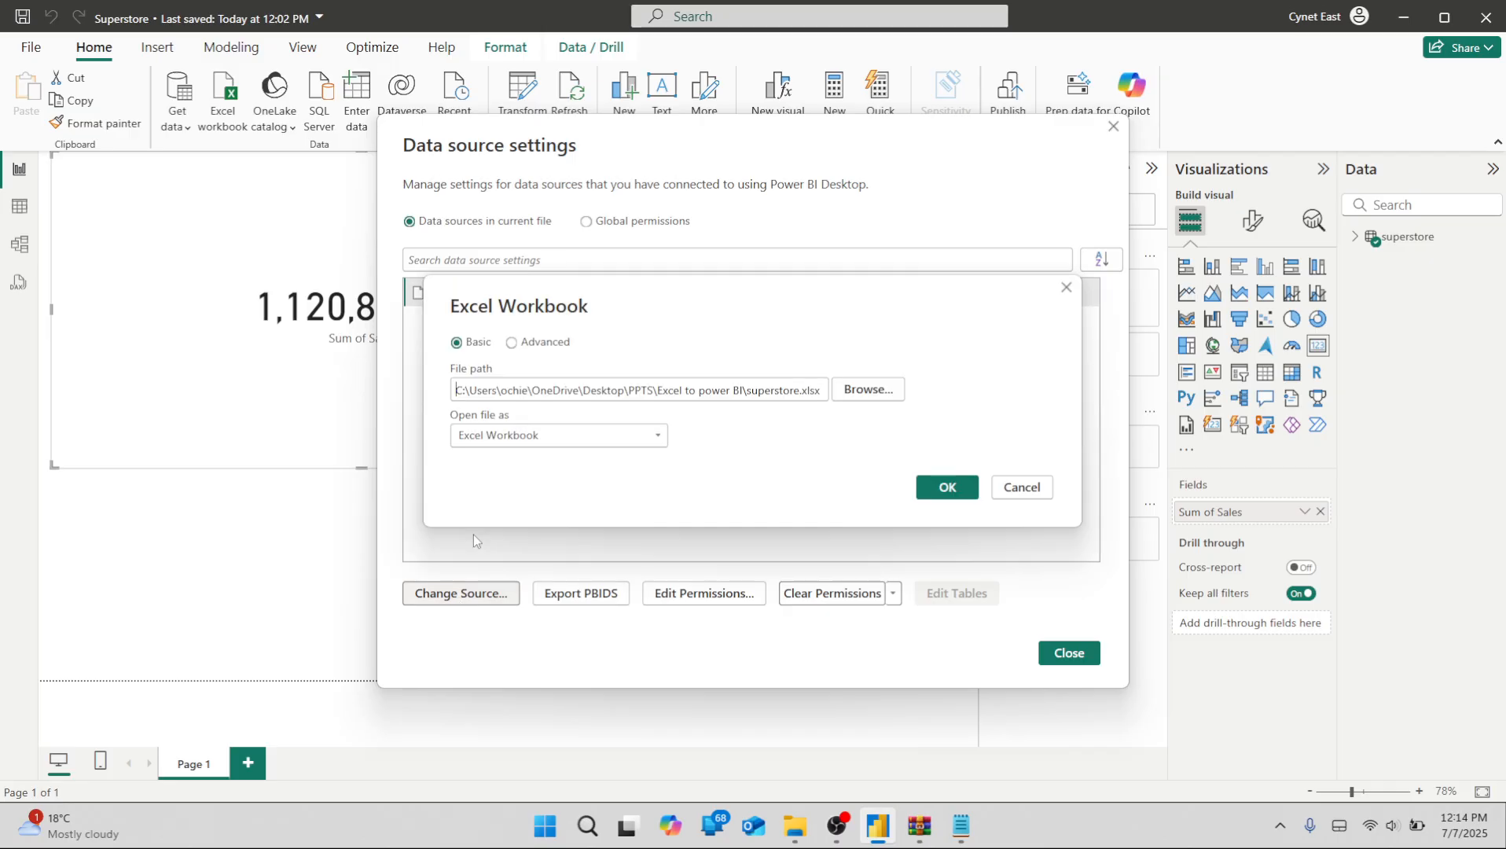
{"action": "left_click", "coordinate": [852, 396]}
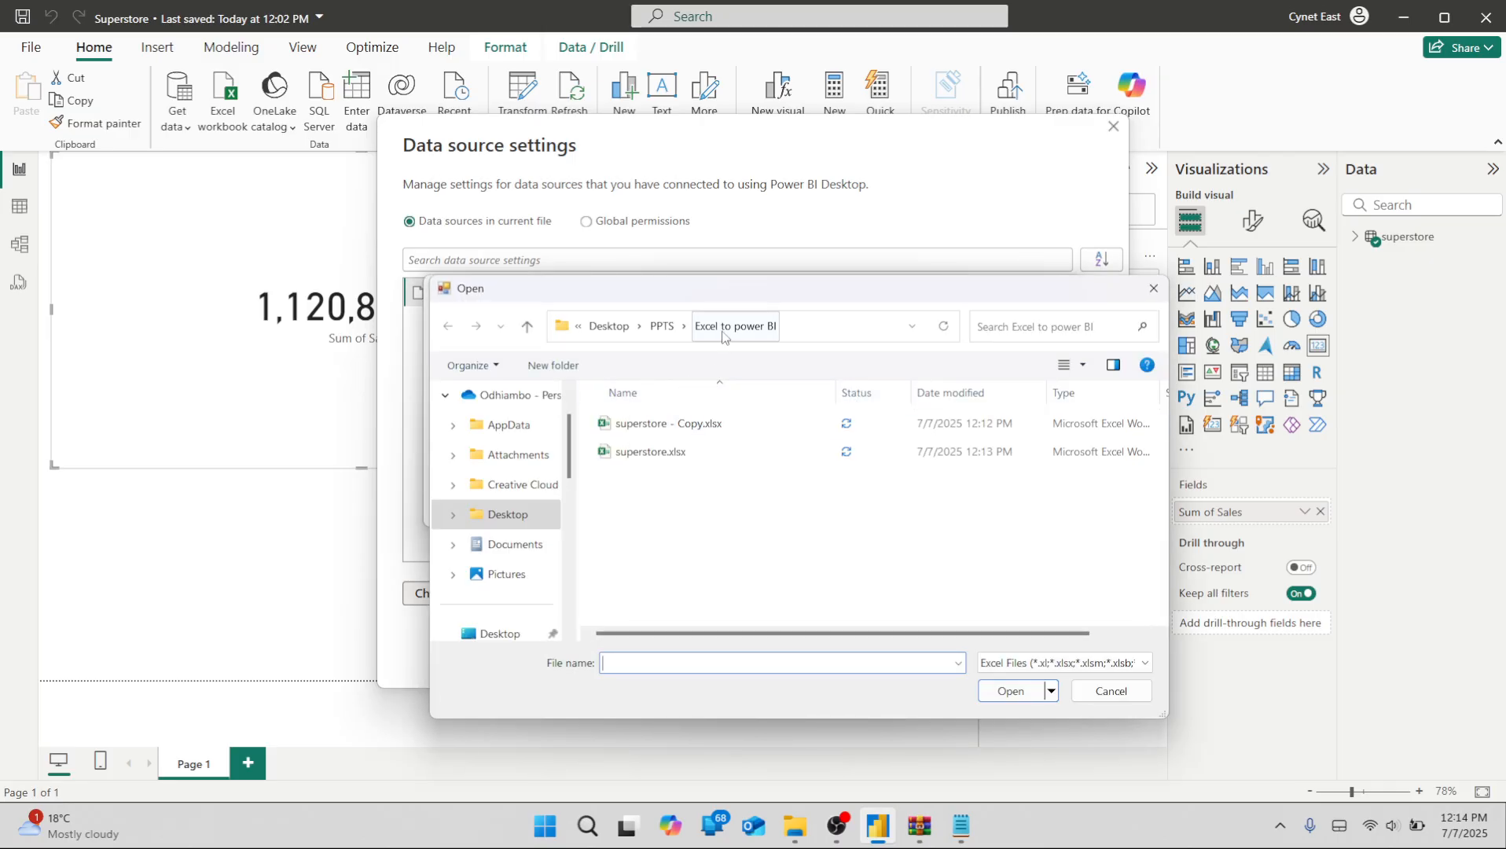
{"action": "left_click", "coordinate": [662, 325]}
{"action": "left_click", "coordinate": [714, 454]}
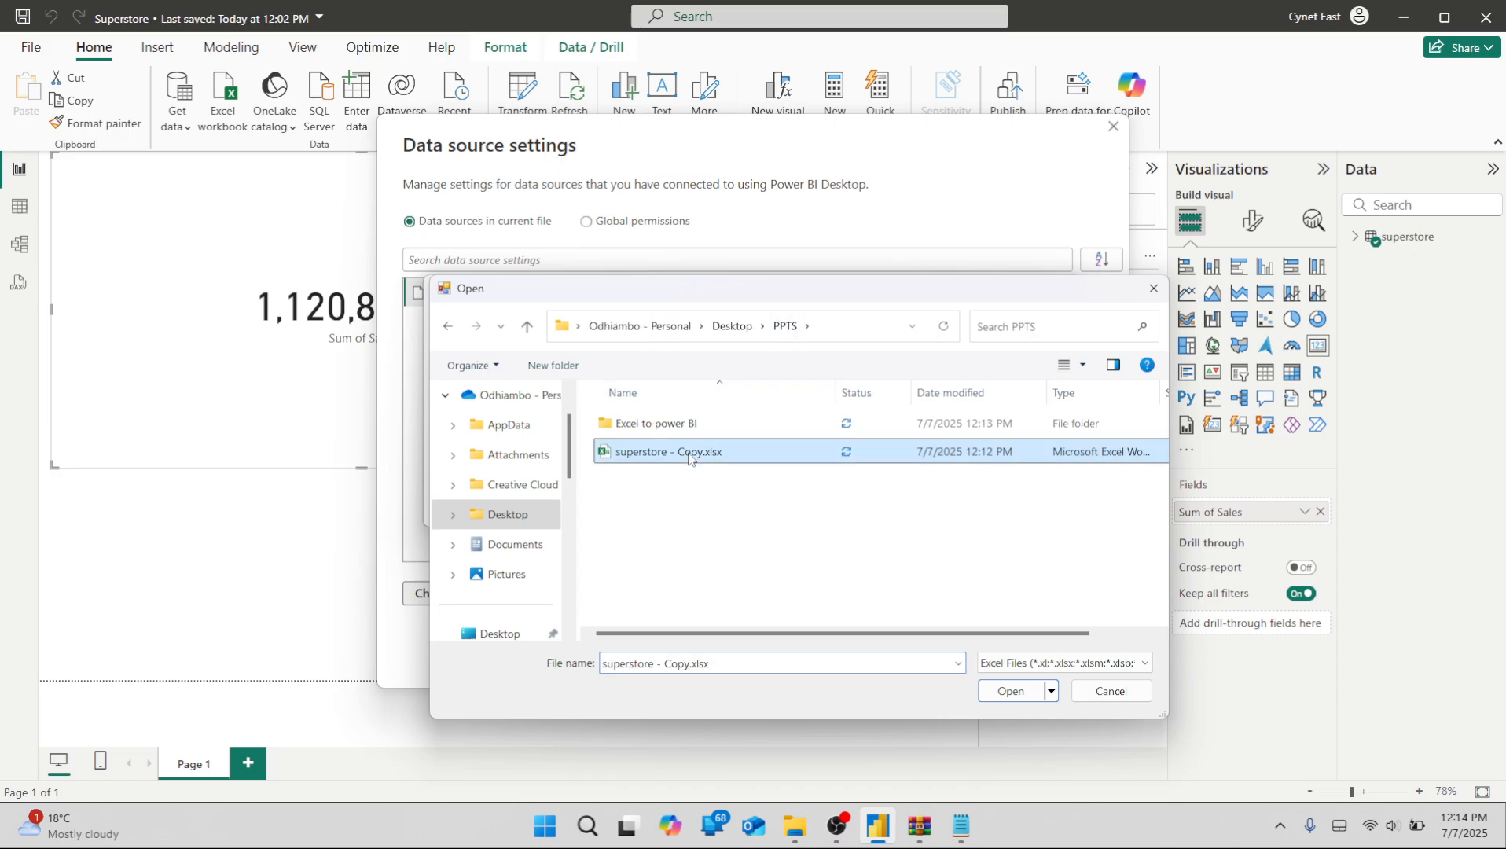
{"action": "left_click", "coordinate": [1010, 692]}
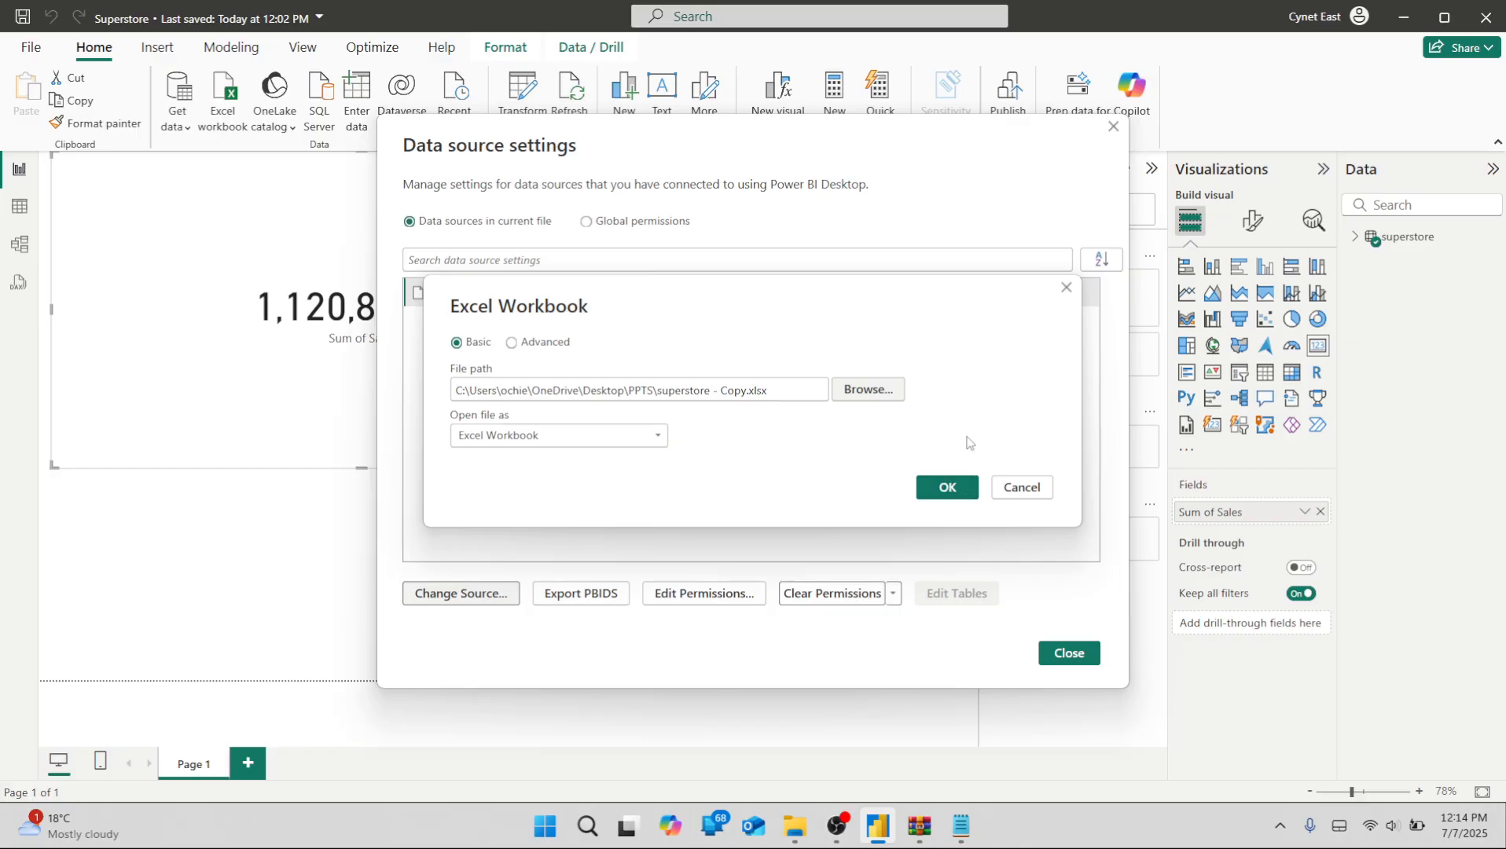
{"action": "left_click", "coordinate": [943, 492]}
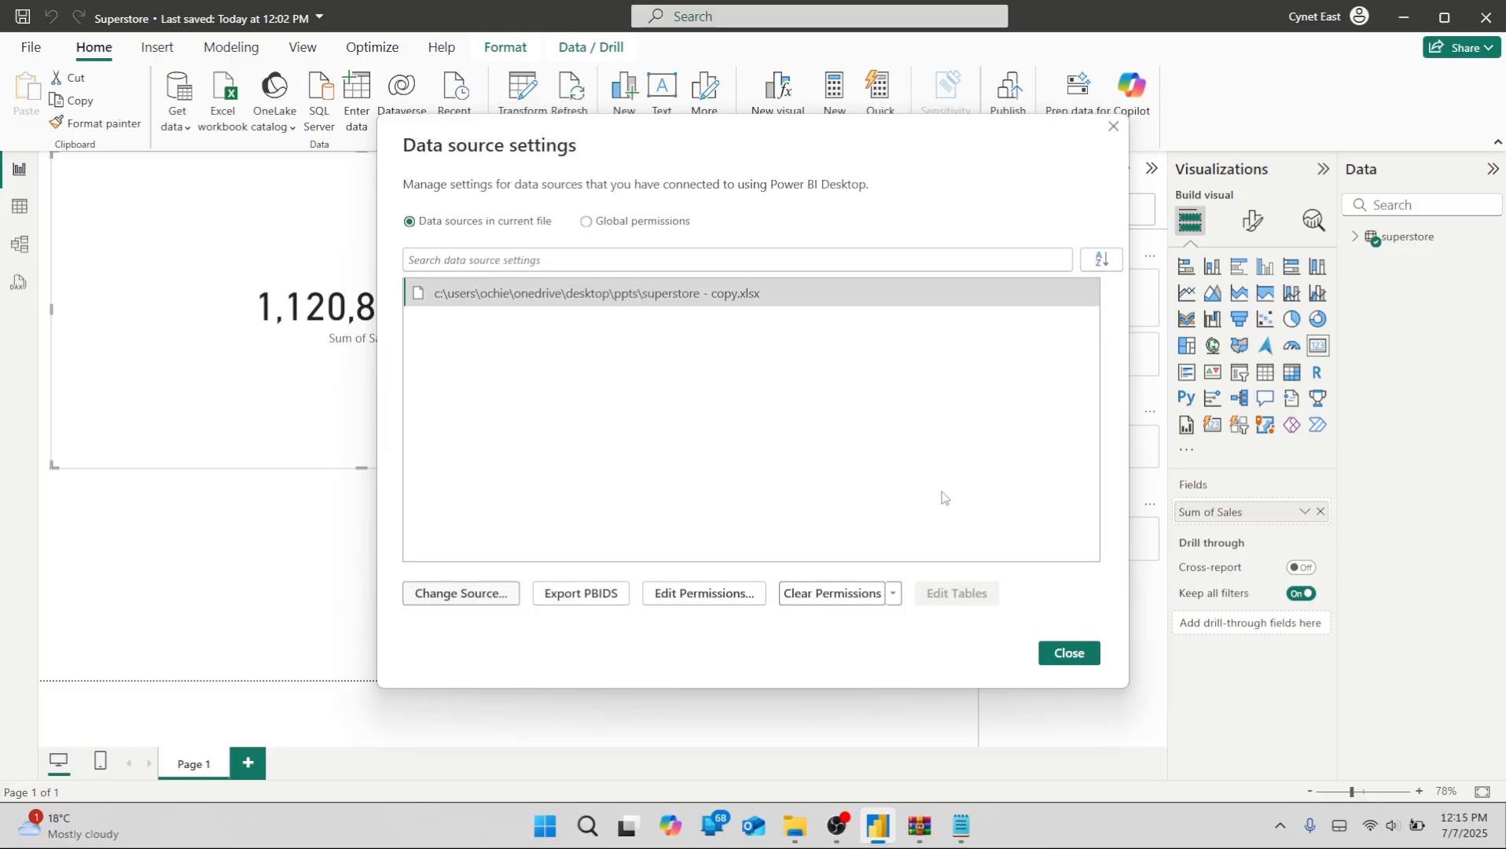
{"action": "left_click", "coordinate": [1069, 653]}
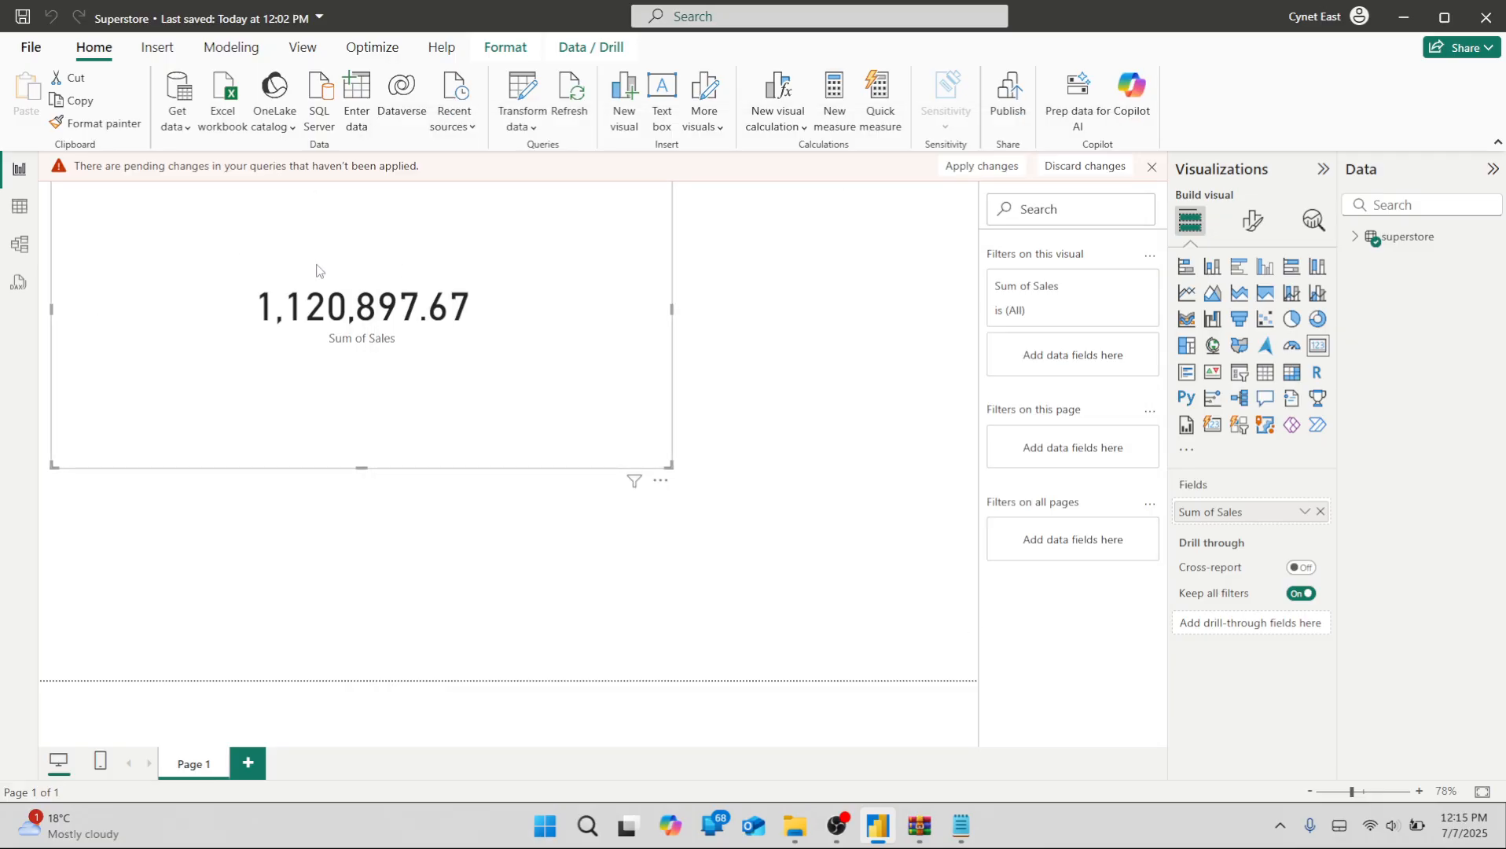
{"action": "left_click", "coordinate": [968, 169]}
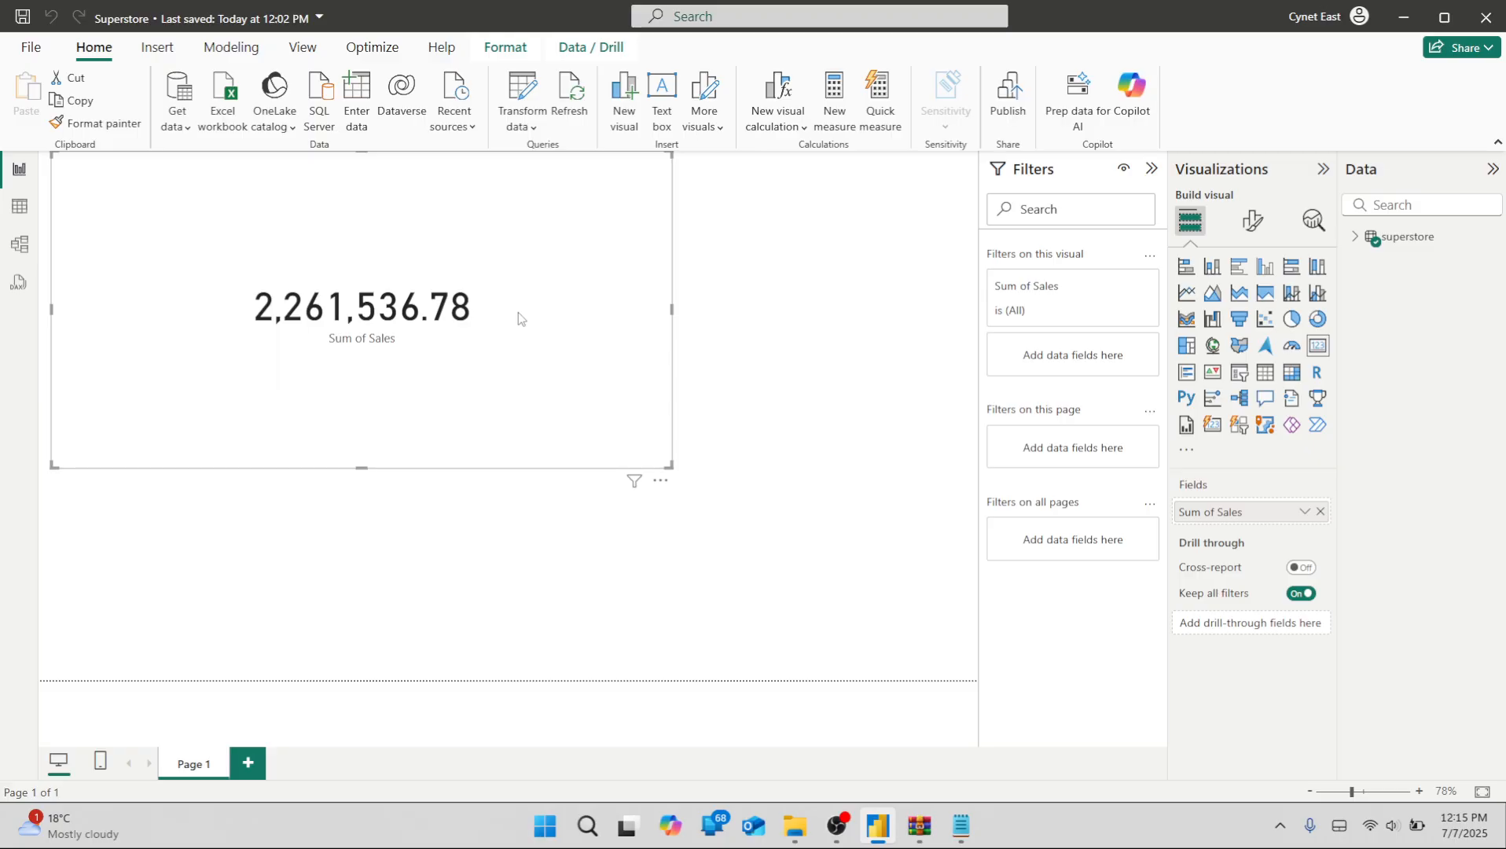
{"action": "left_click", "coordinate": [180, 130]}
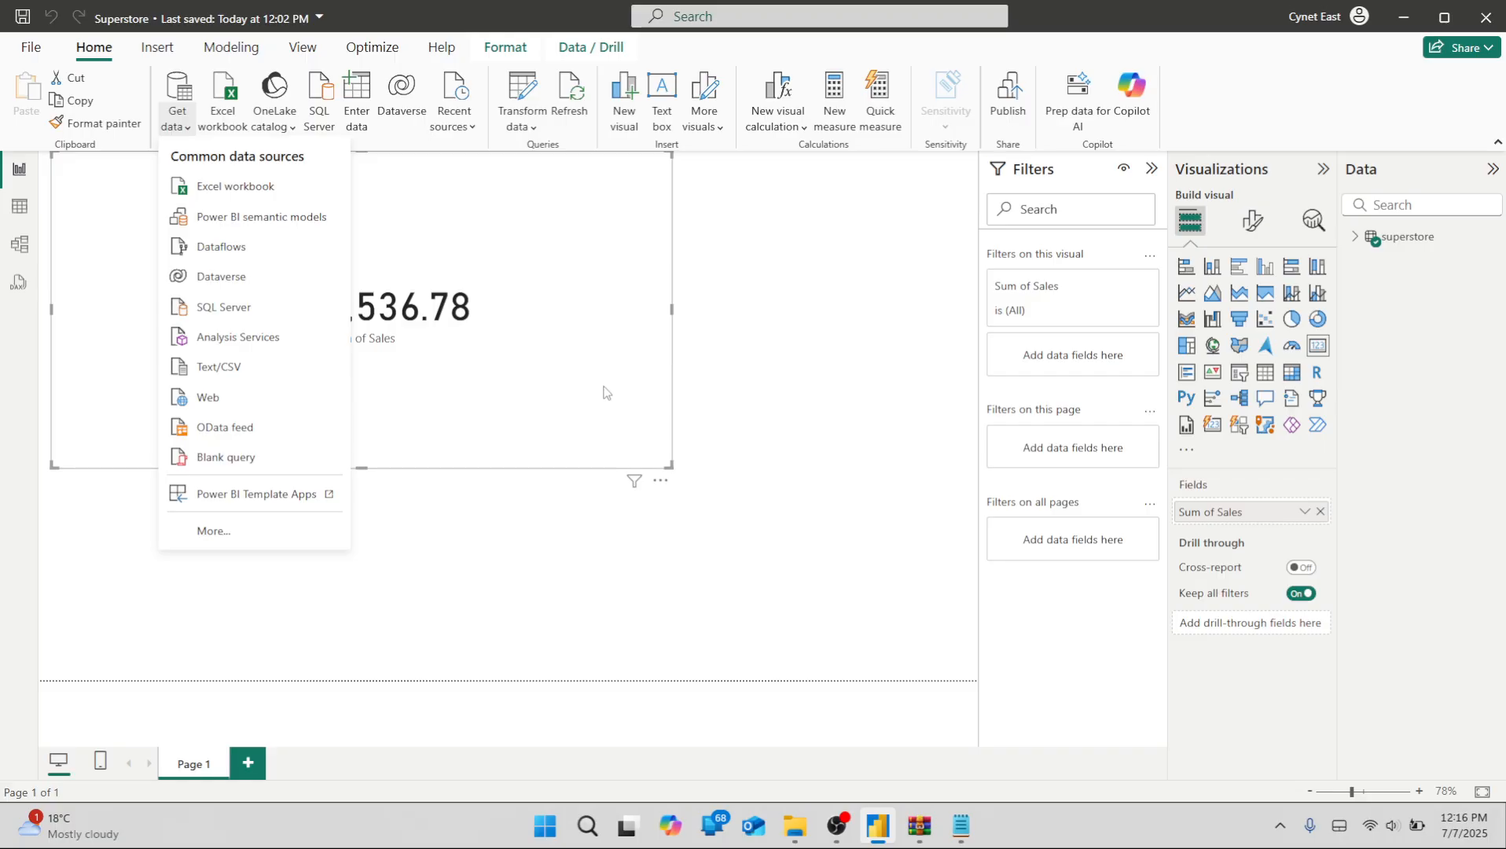
{"action": "key", "text": "alt+Tab"}
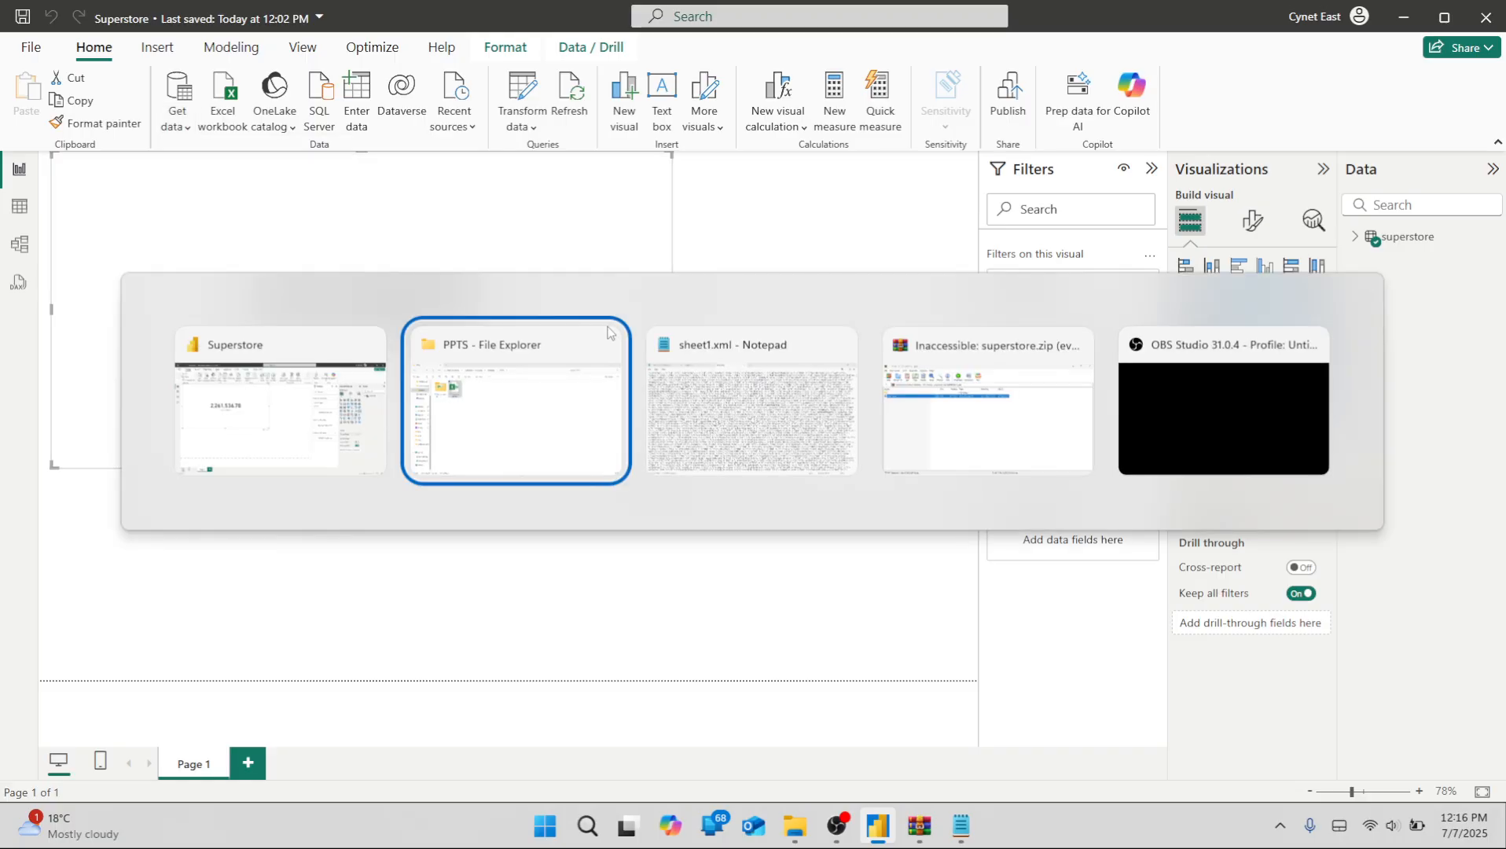
{"action": "key", "text": "alt+Tab"}
{"action": "key", "text": "alt+Tab"}
{"action": "key", "text": "alt+Tab"}
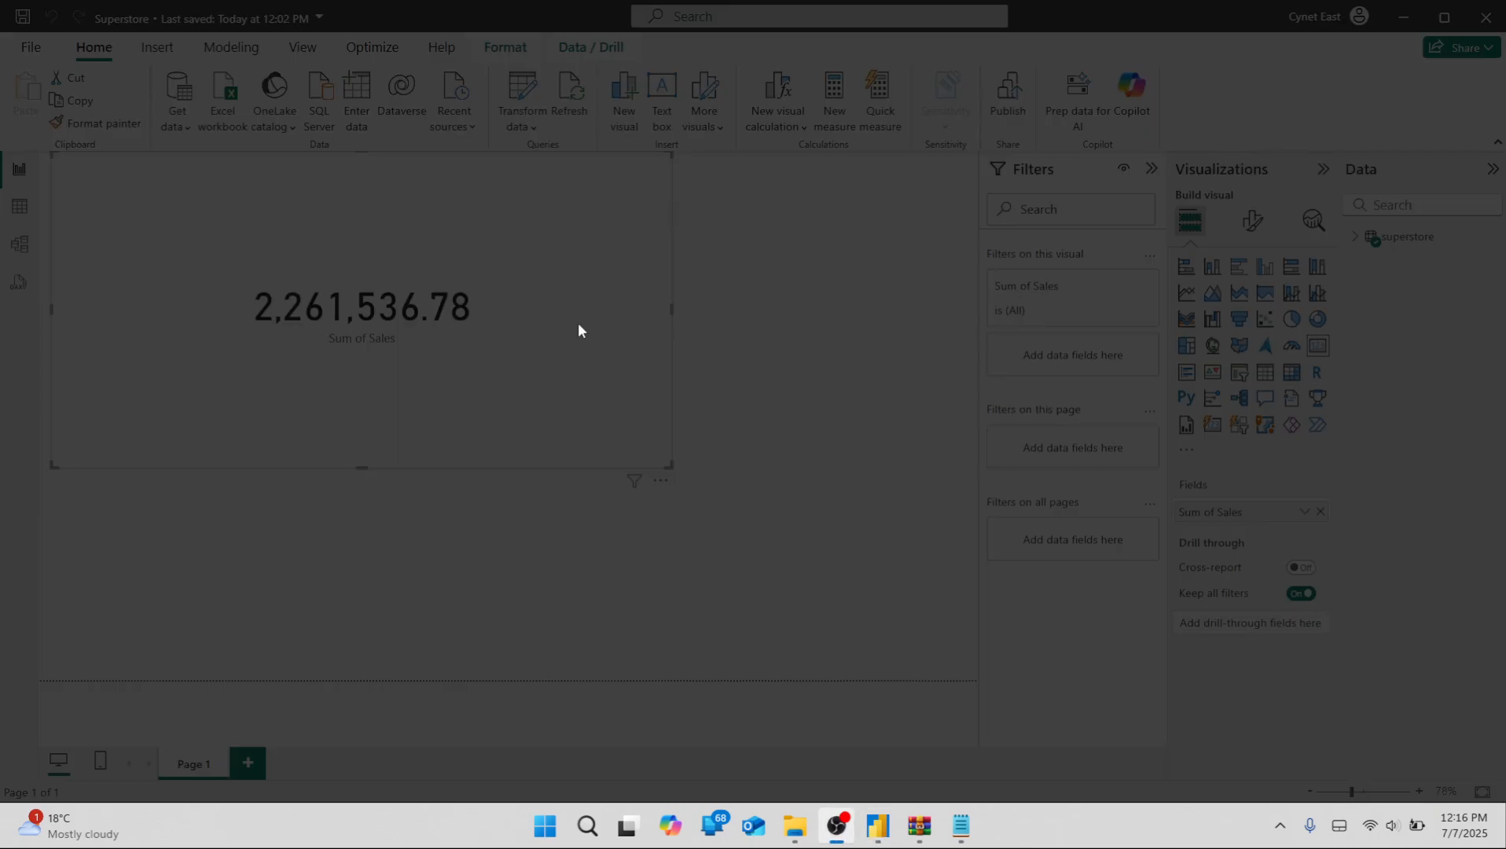